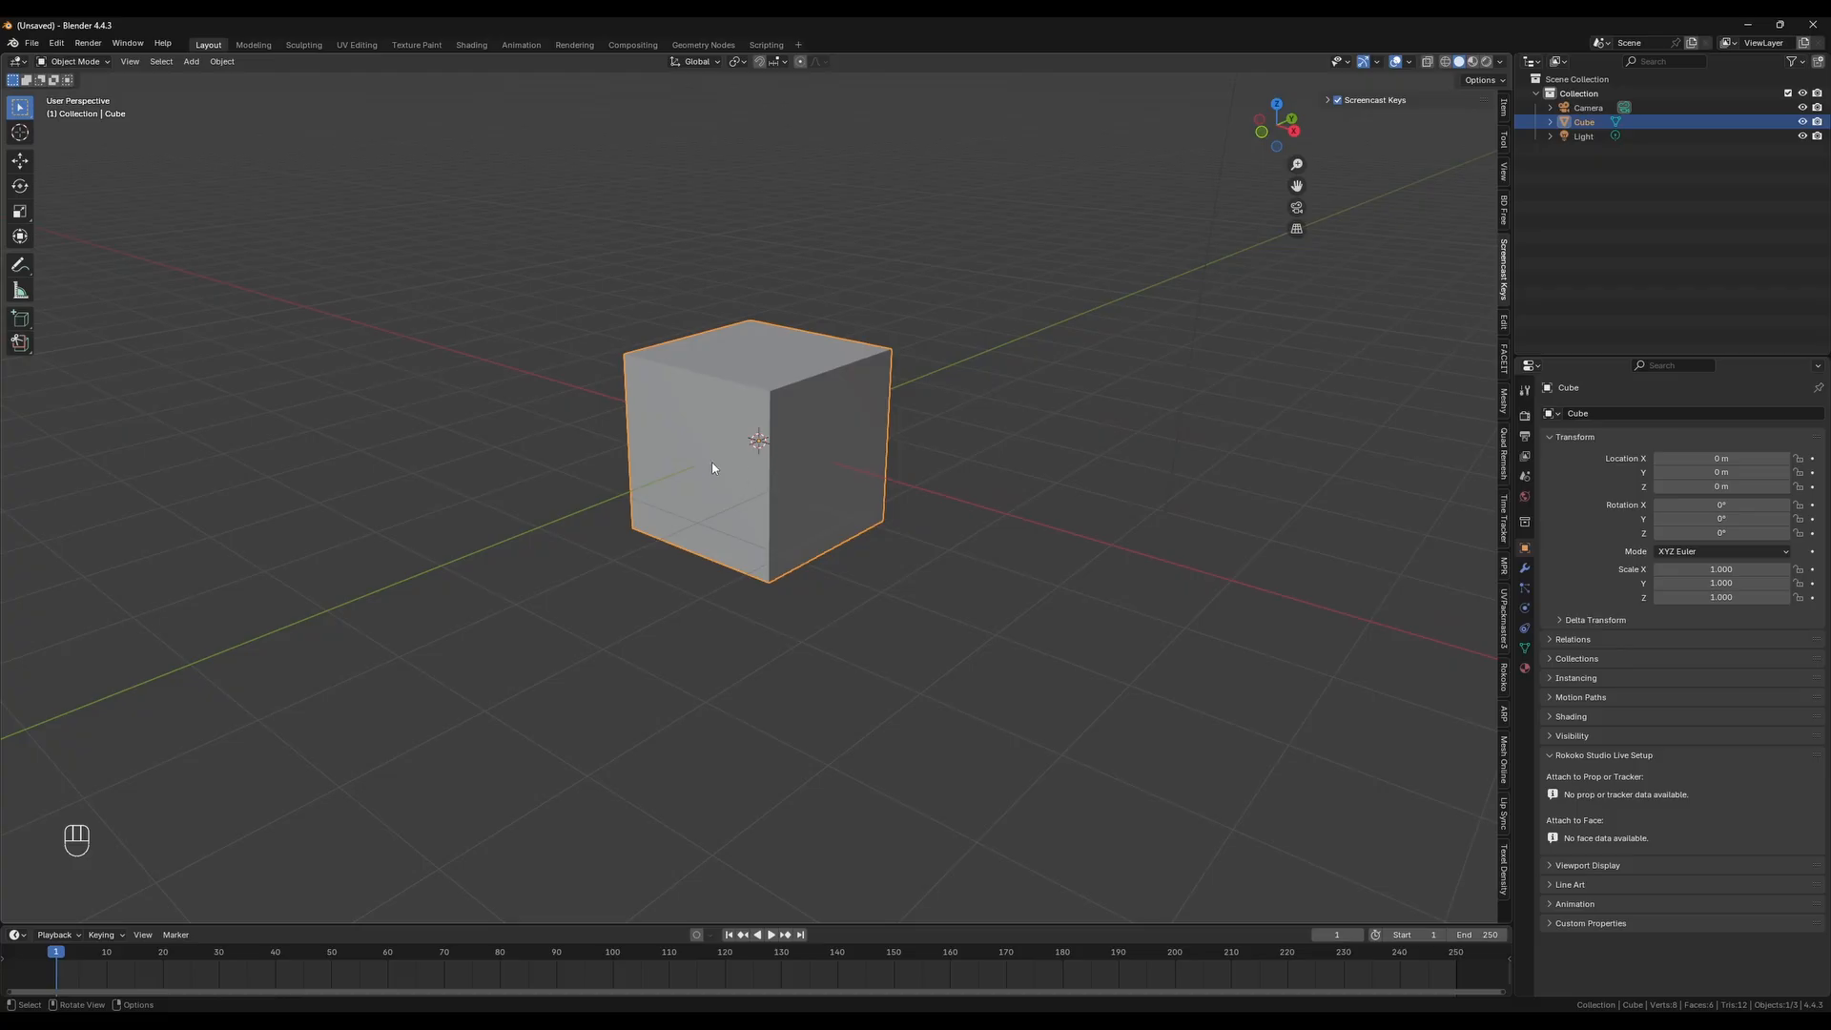
middle_click_drag(713, 469, 797, 437)
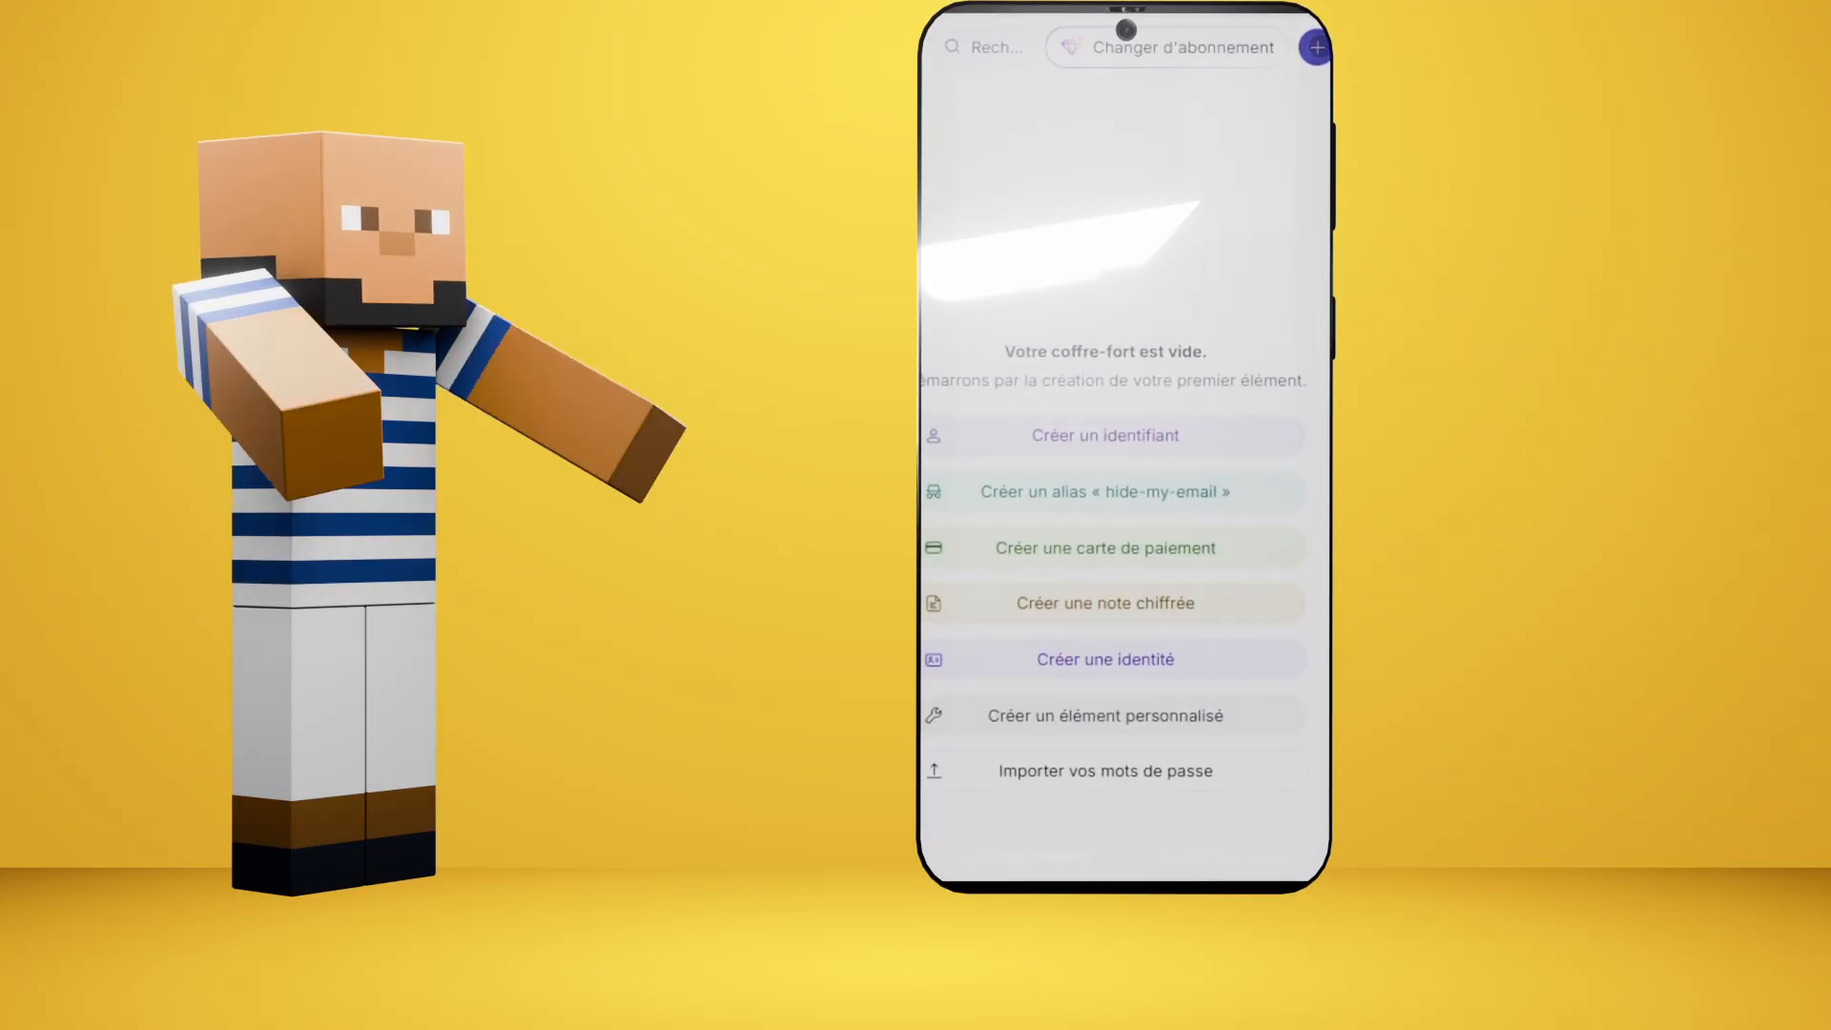
left_click(1045, 758)
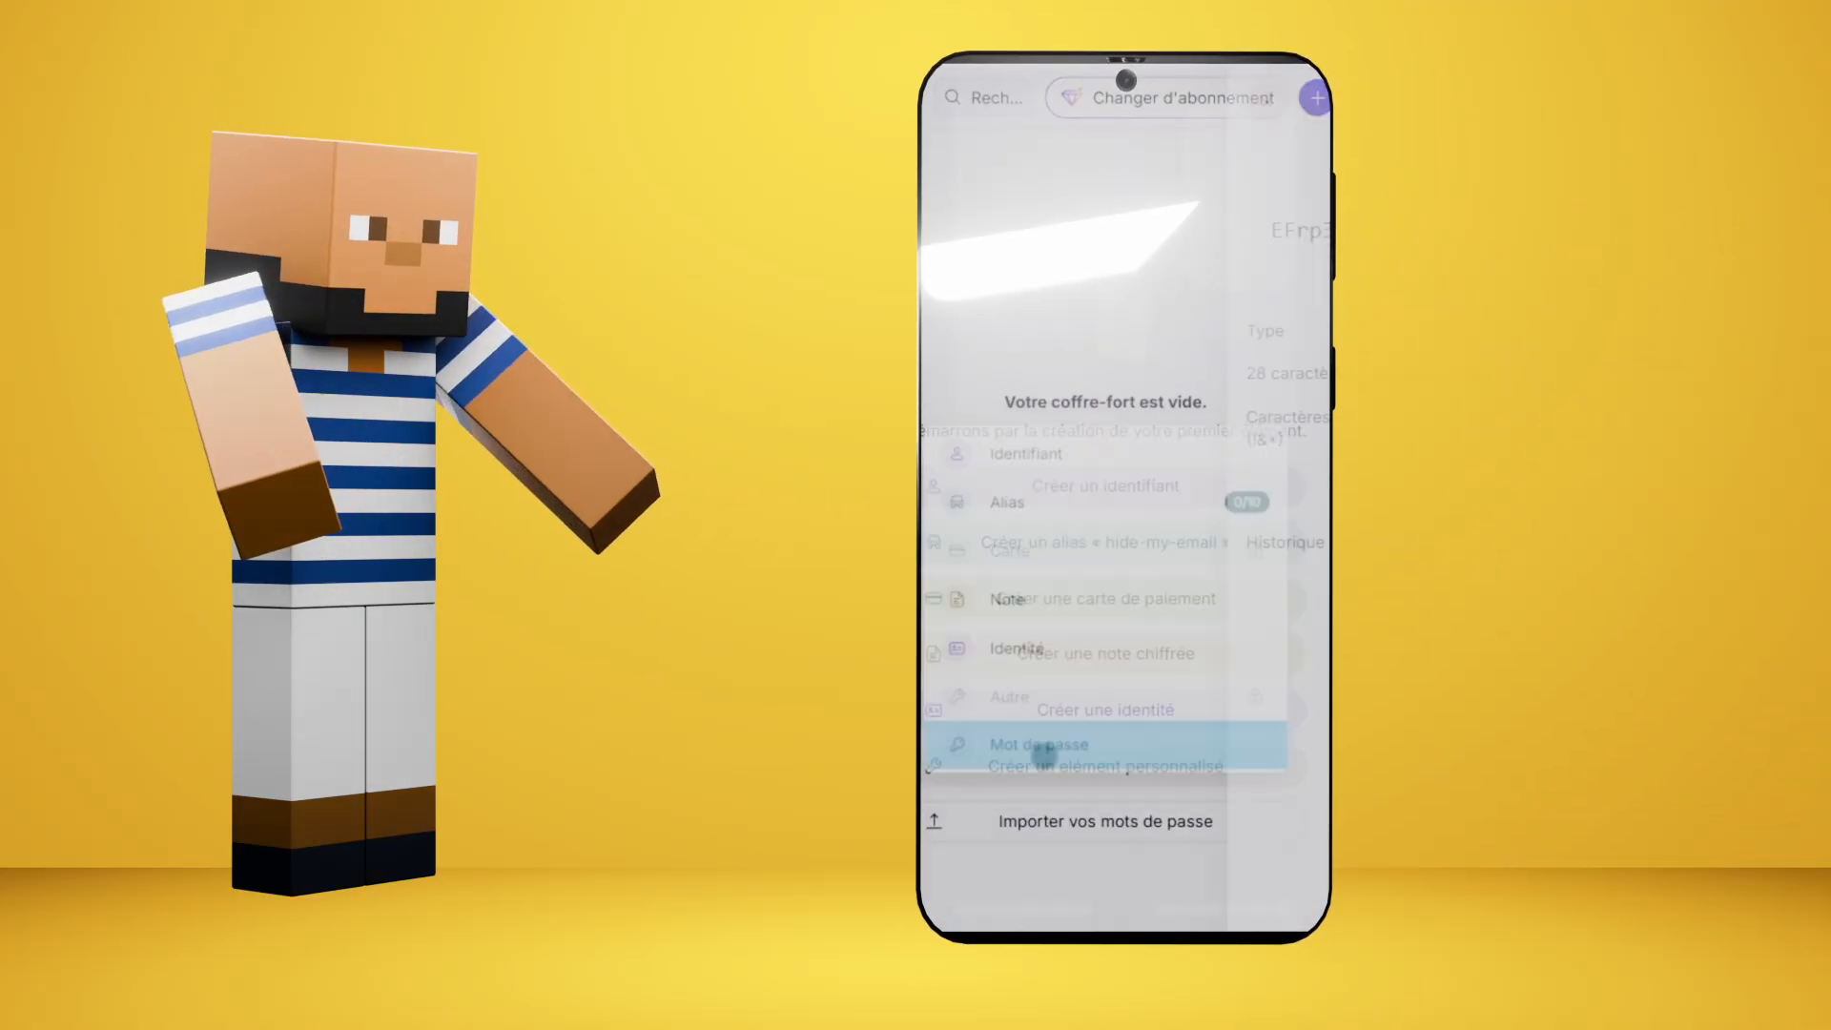
mouse_move(1159, 416)
left_mouse_down()
mouse_move(1186, 416)
mouse_move(1149, 416)
mouse_move(1165, 415)
left_mouse_up()
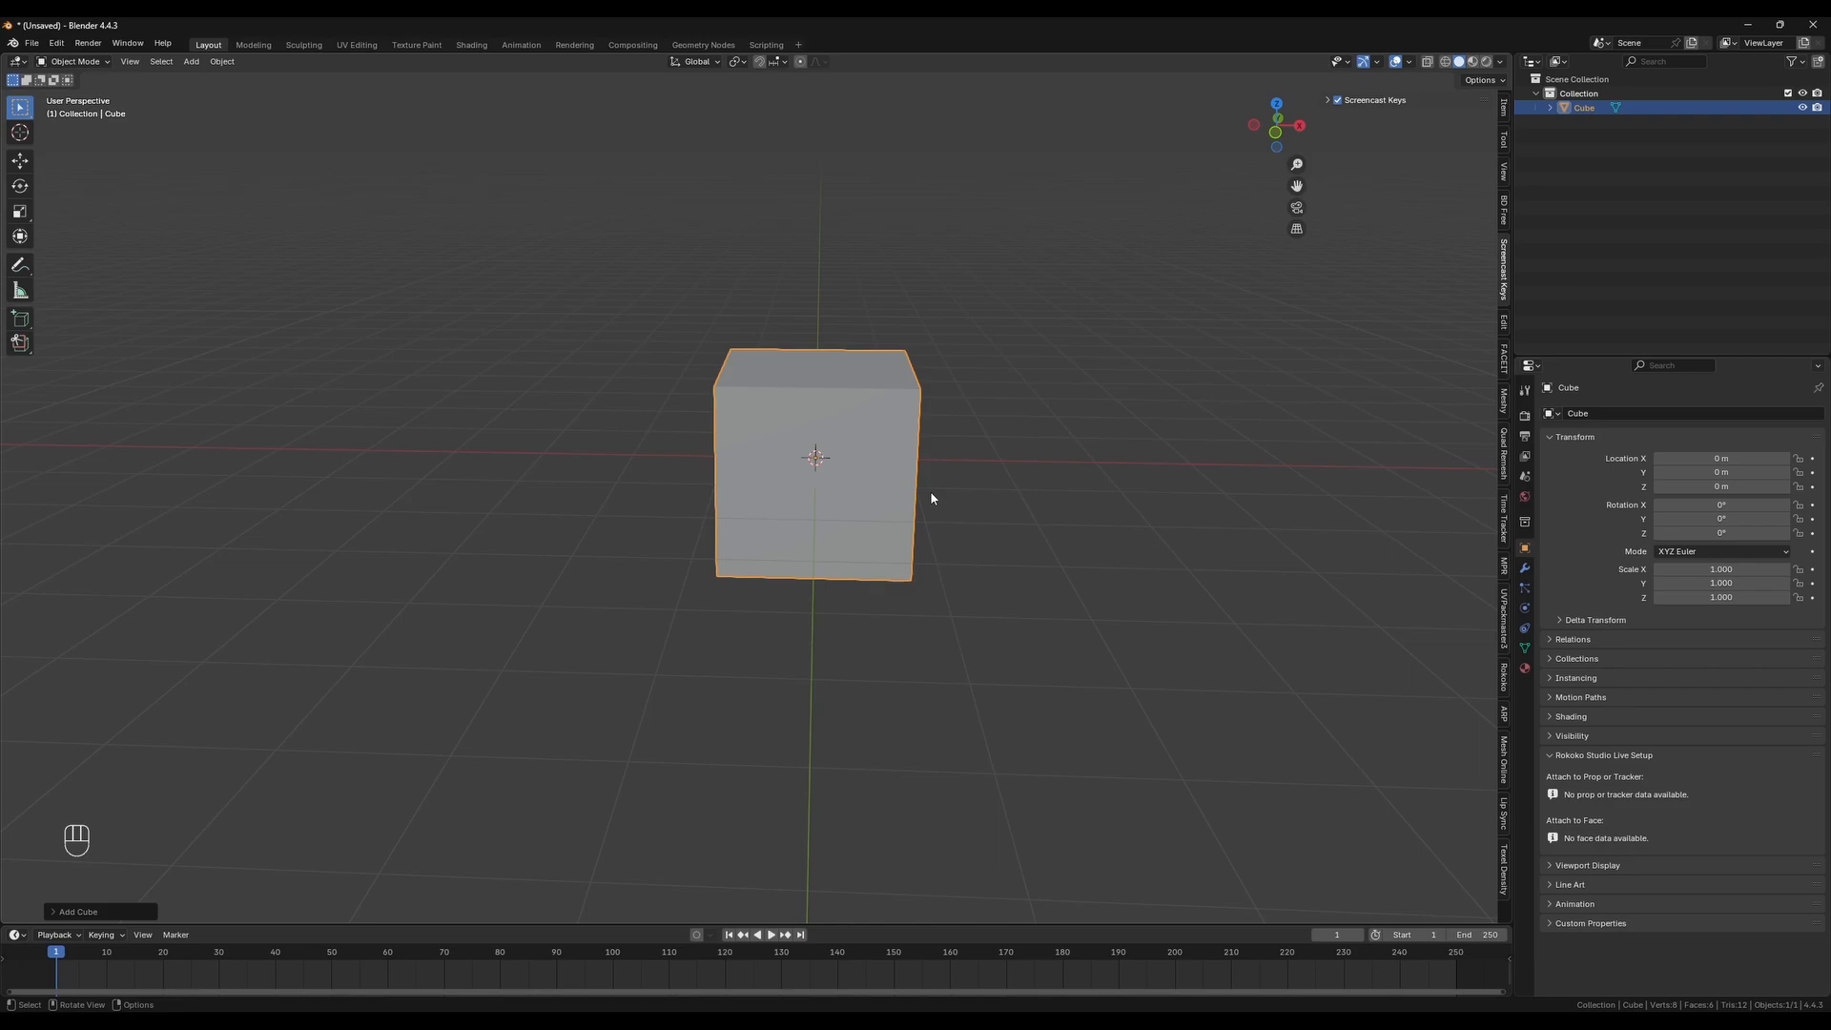
Enable snapping and, in front view, duplicate the cube 2 m straight down along Z, directly beneath the original
mouse_move(928, 498)
middle_mouse_down()
mouse_move(903, 498)
mouse_move(923, 492)
middle_mouse_up()
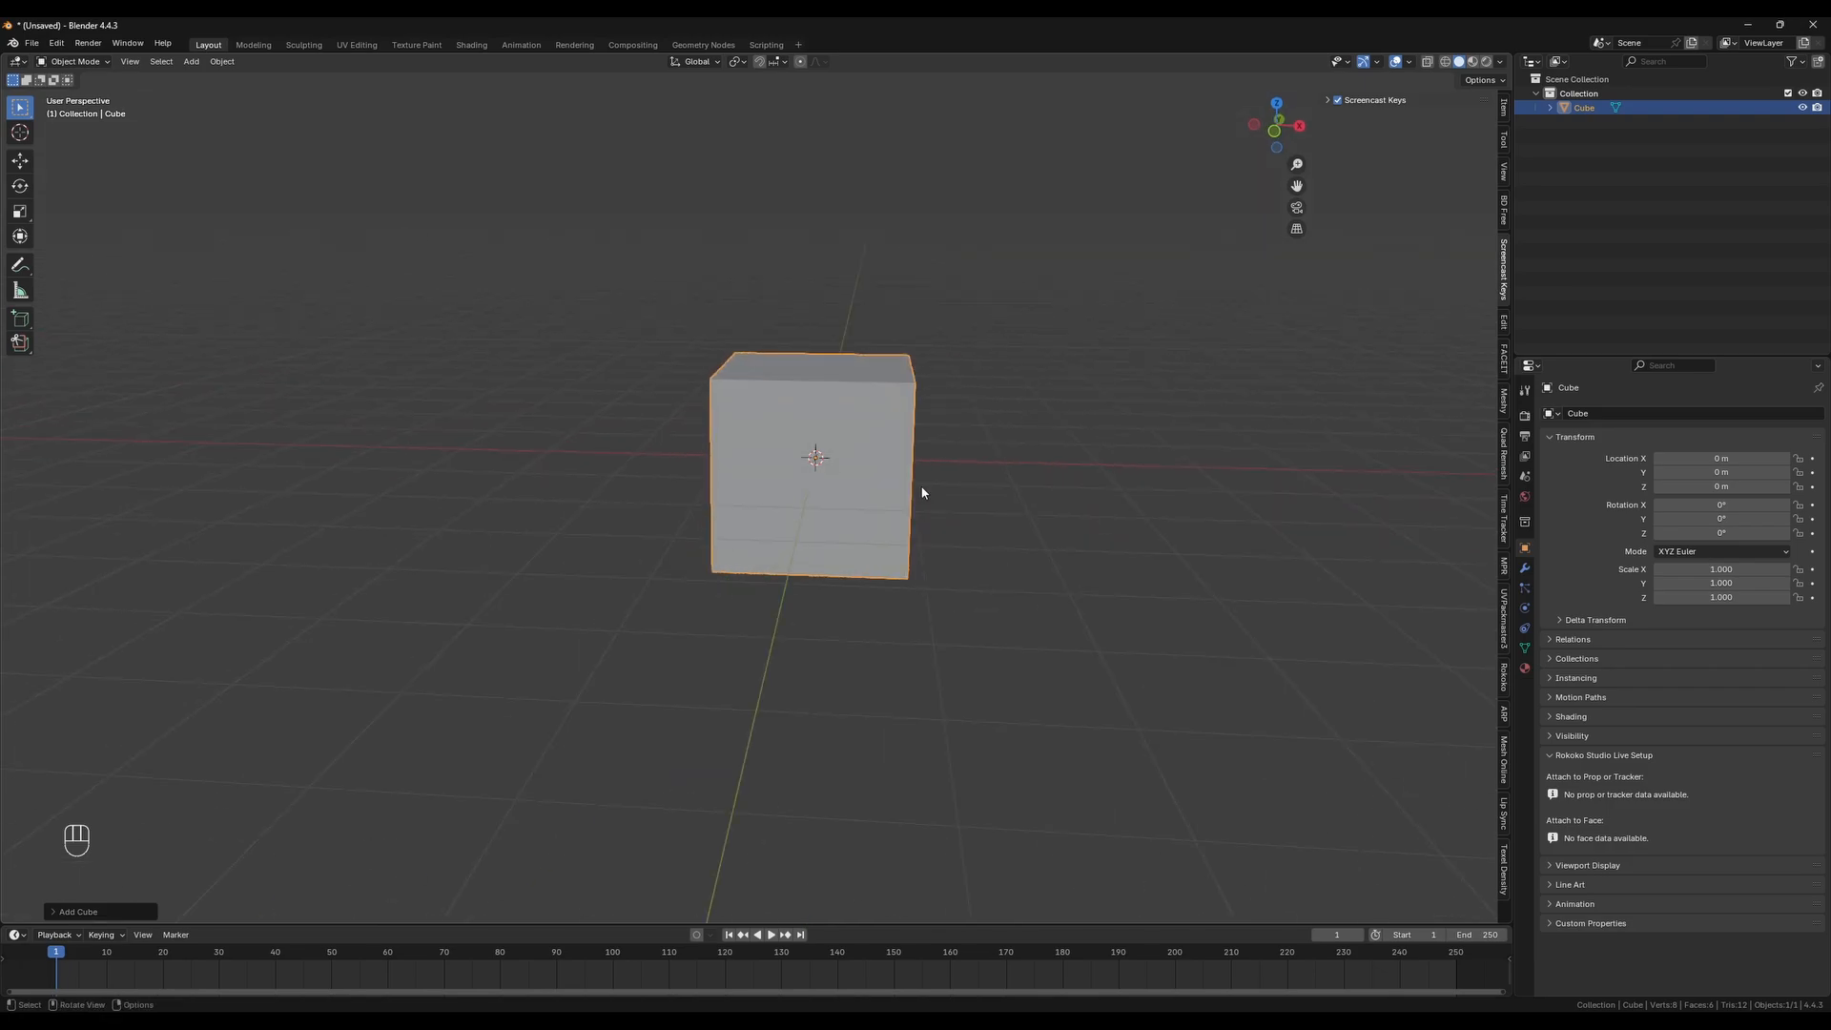
key("KP_1")
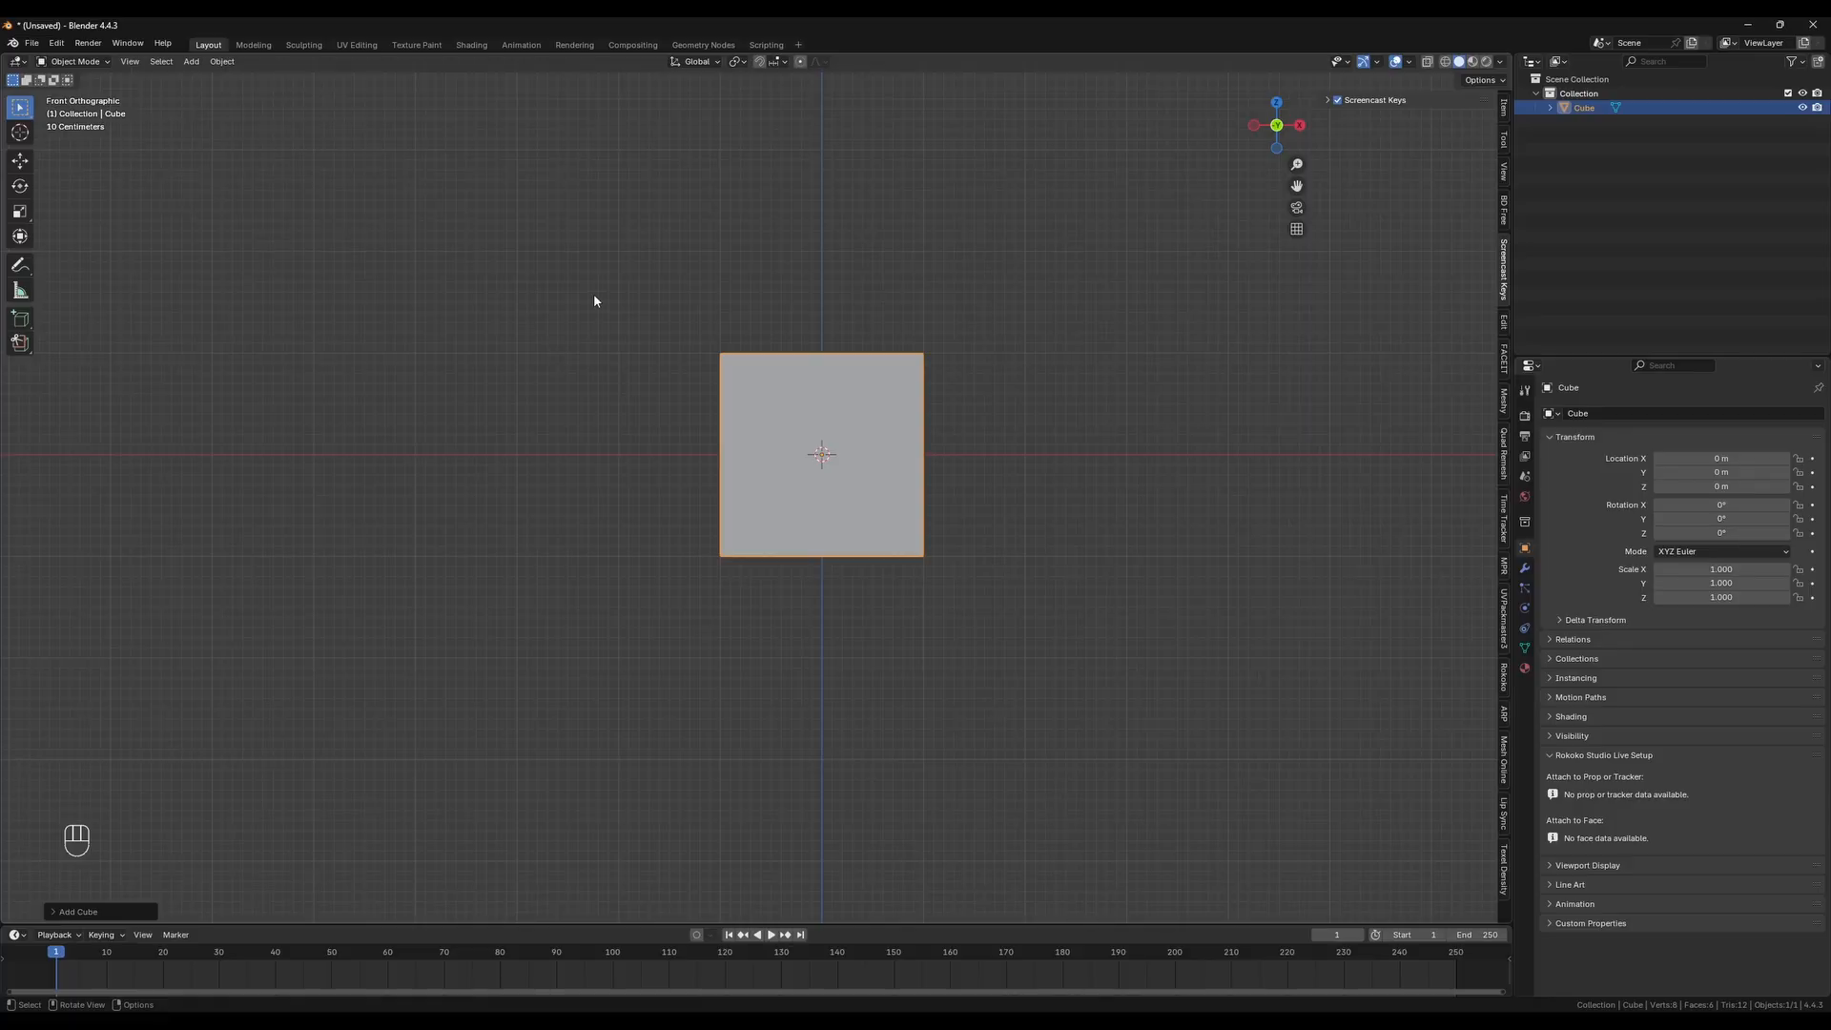
left_click(760, 63)
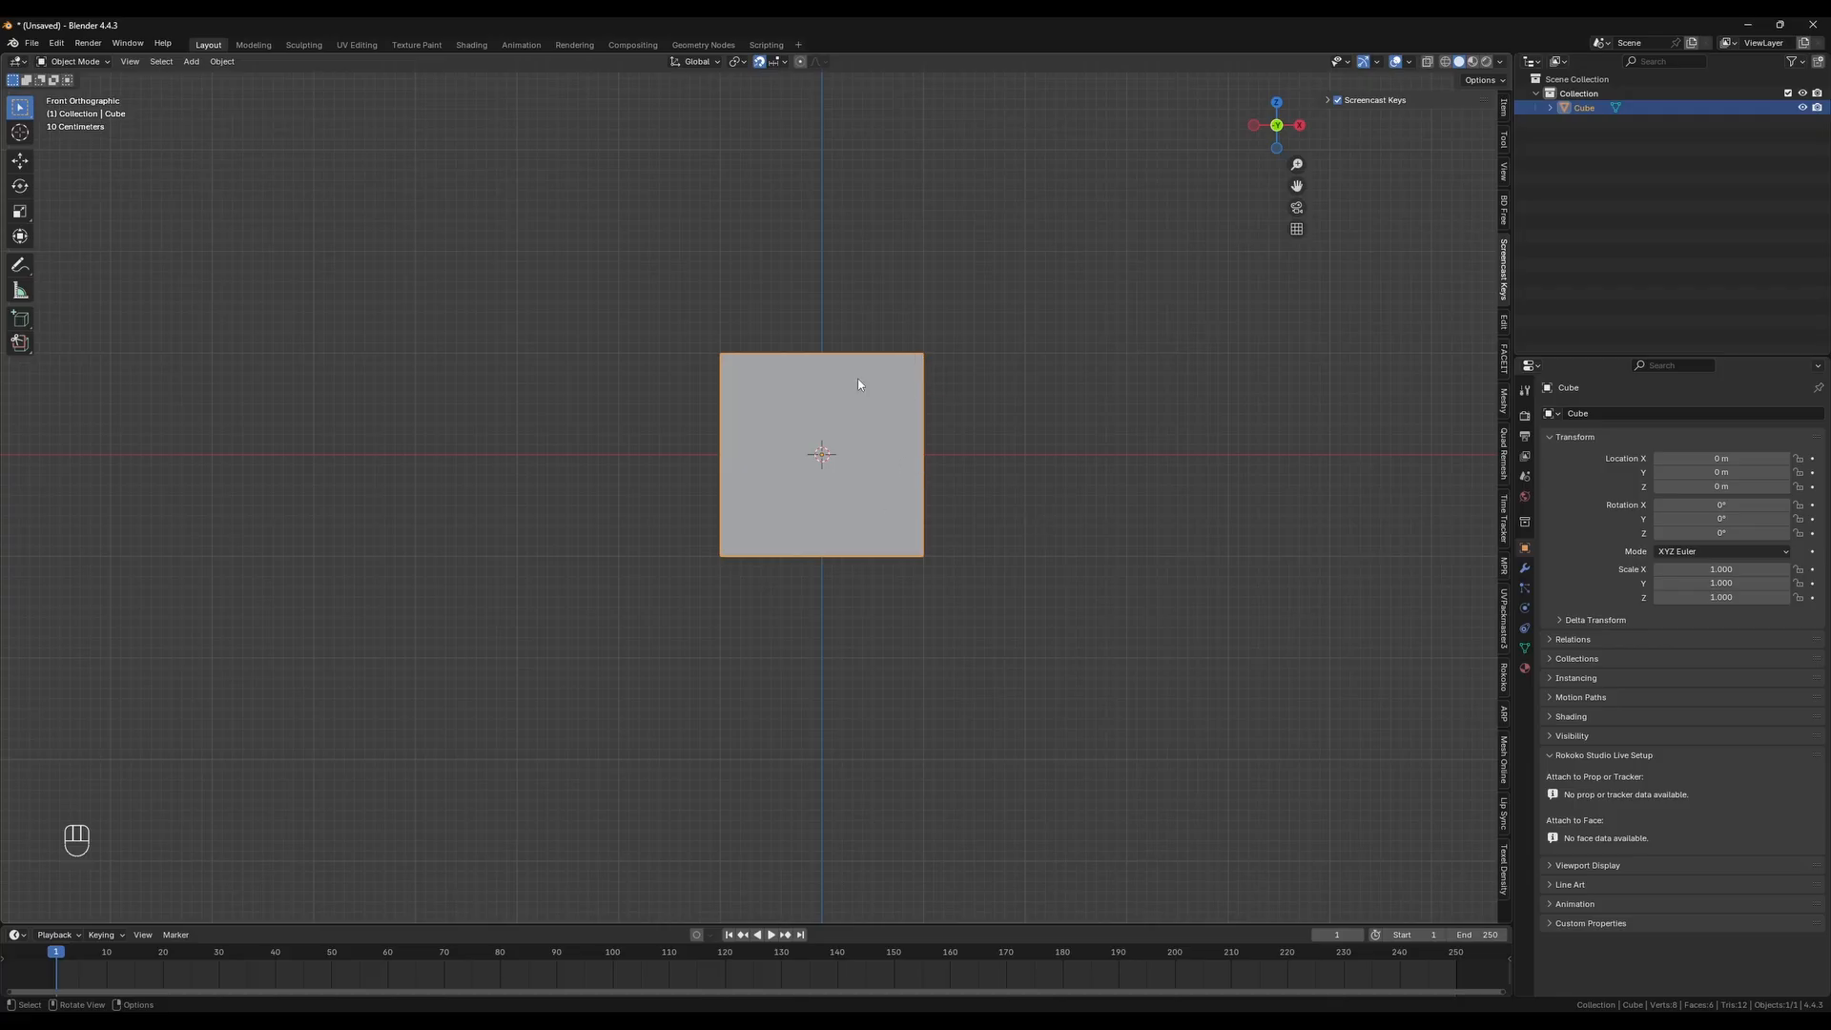
middle_click_drag(816, 565, 805, 500, "shift")
key("shift+d")
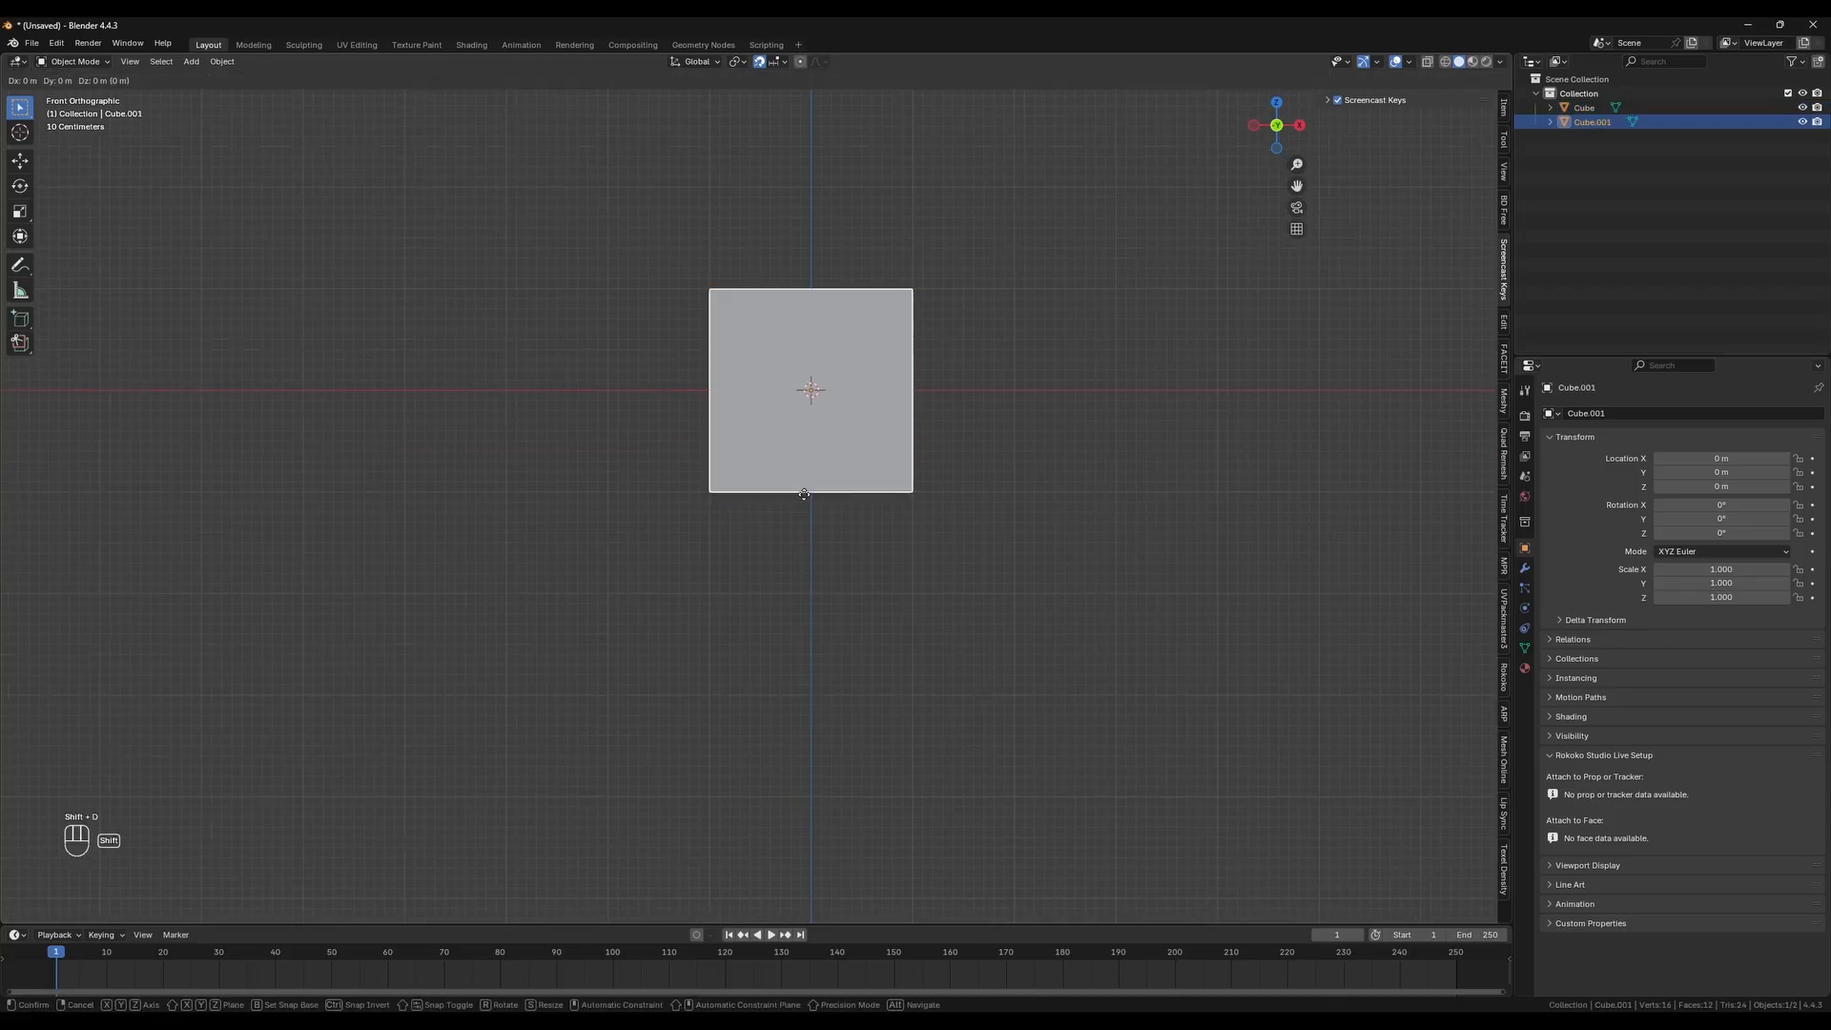
key("z")
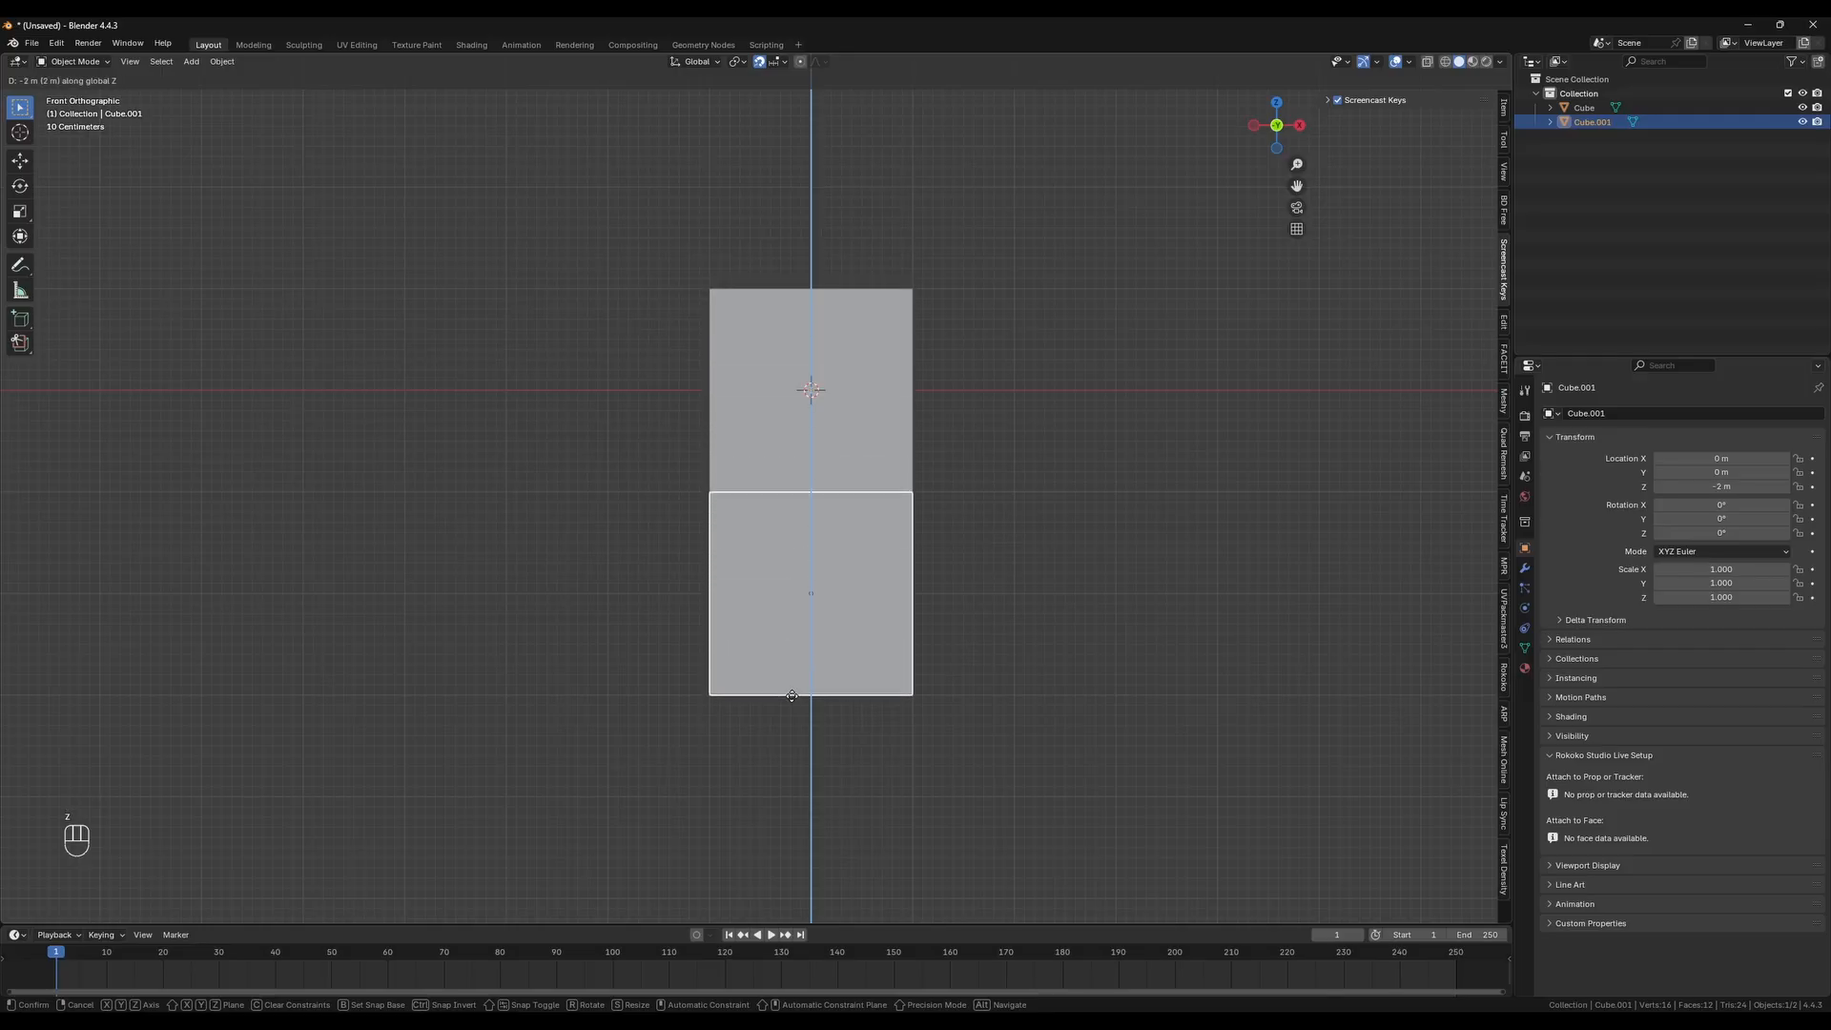
left_click(792, 702)
scroll(858, 513, "up", 4)
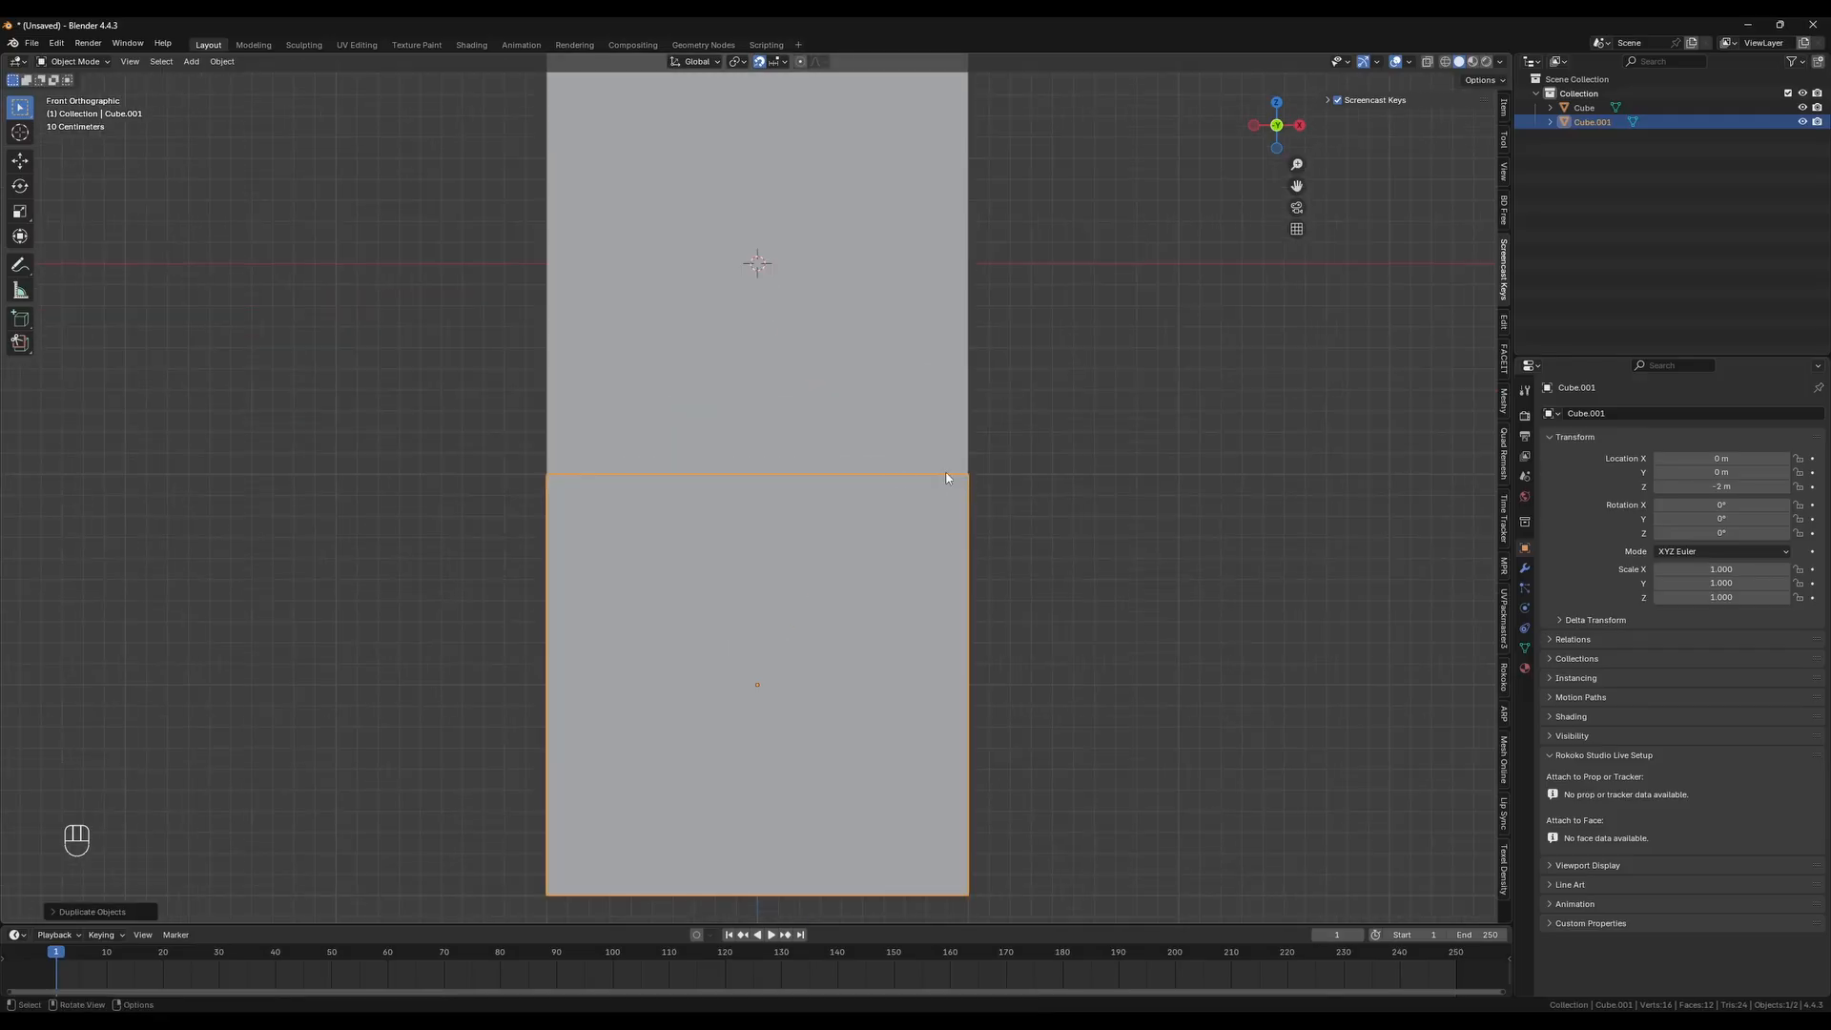
scroll(922, 477, "down", 5)
Set the lower block's Y dimension to 1 m
middle_click_drag(1005, 515, 963, 532)
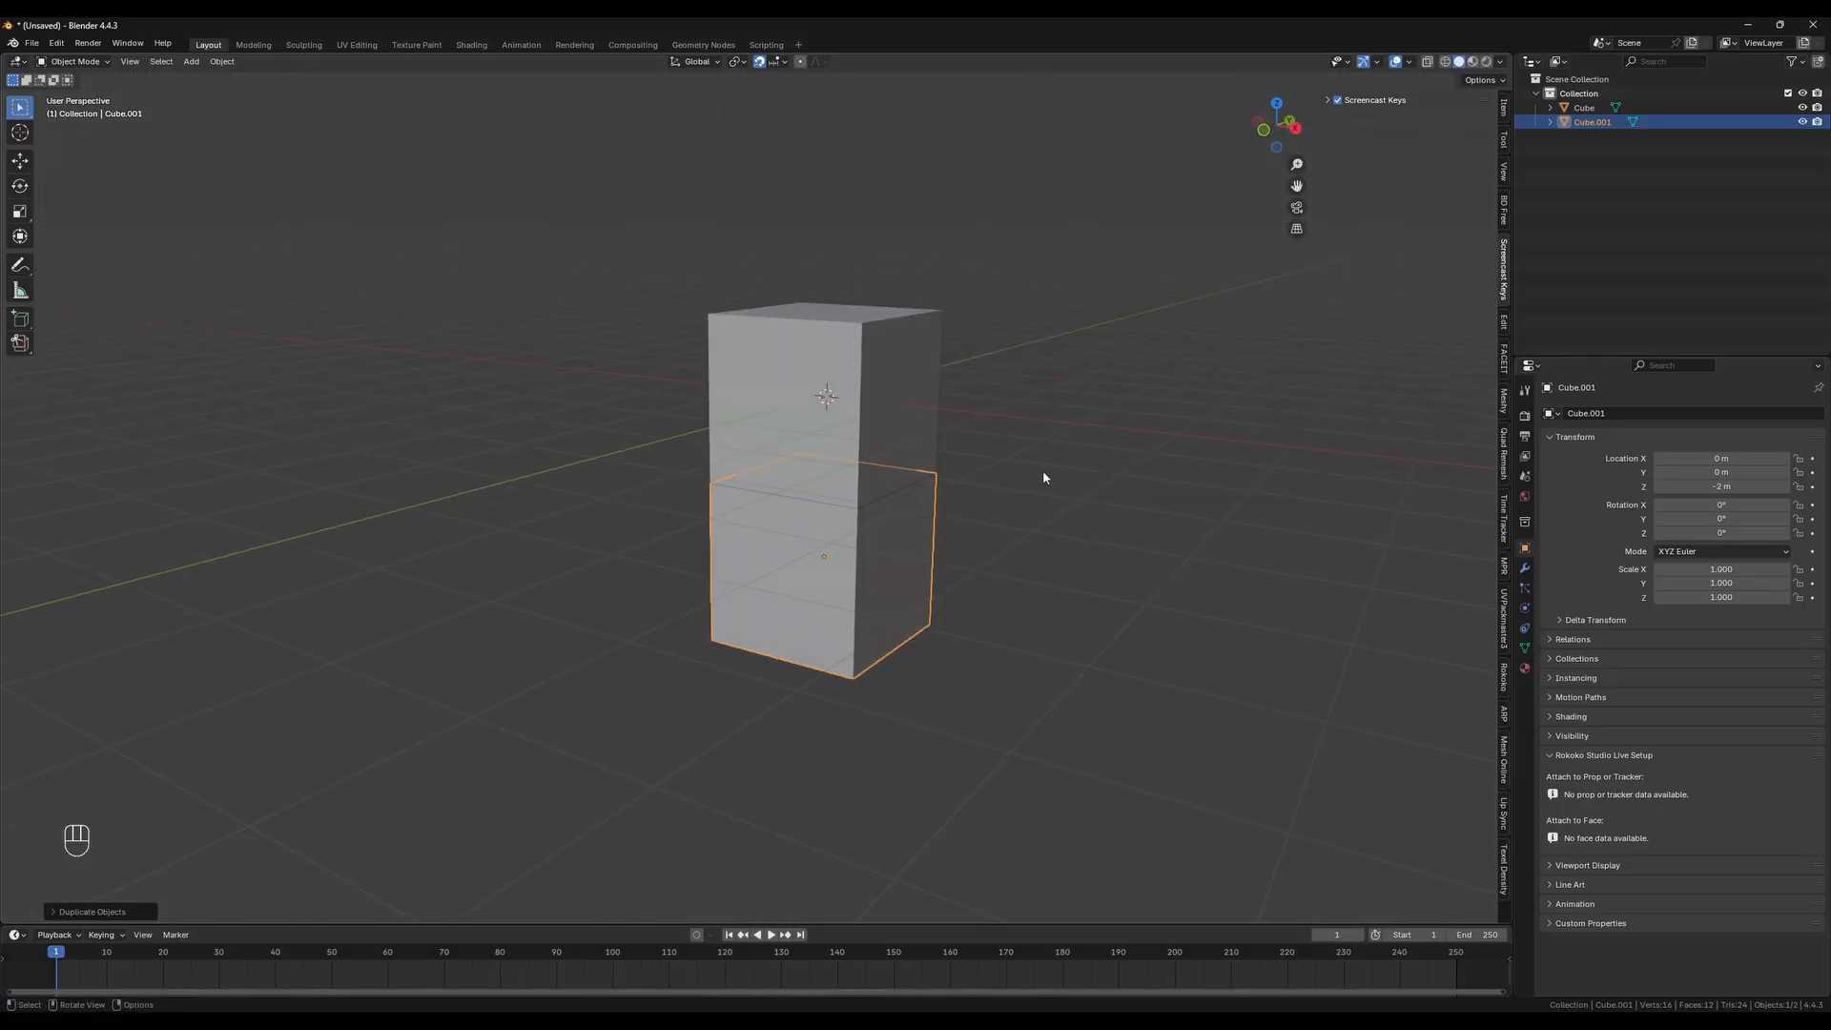
middle_click_drag(1047, 472, 949, 466)
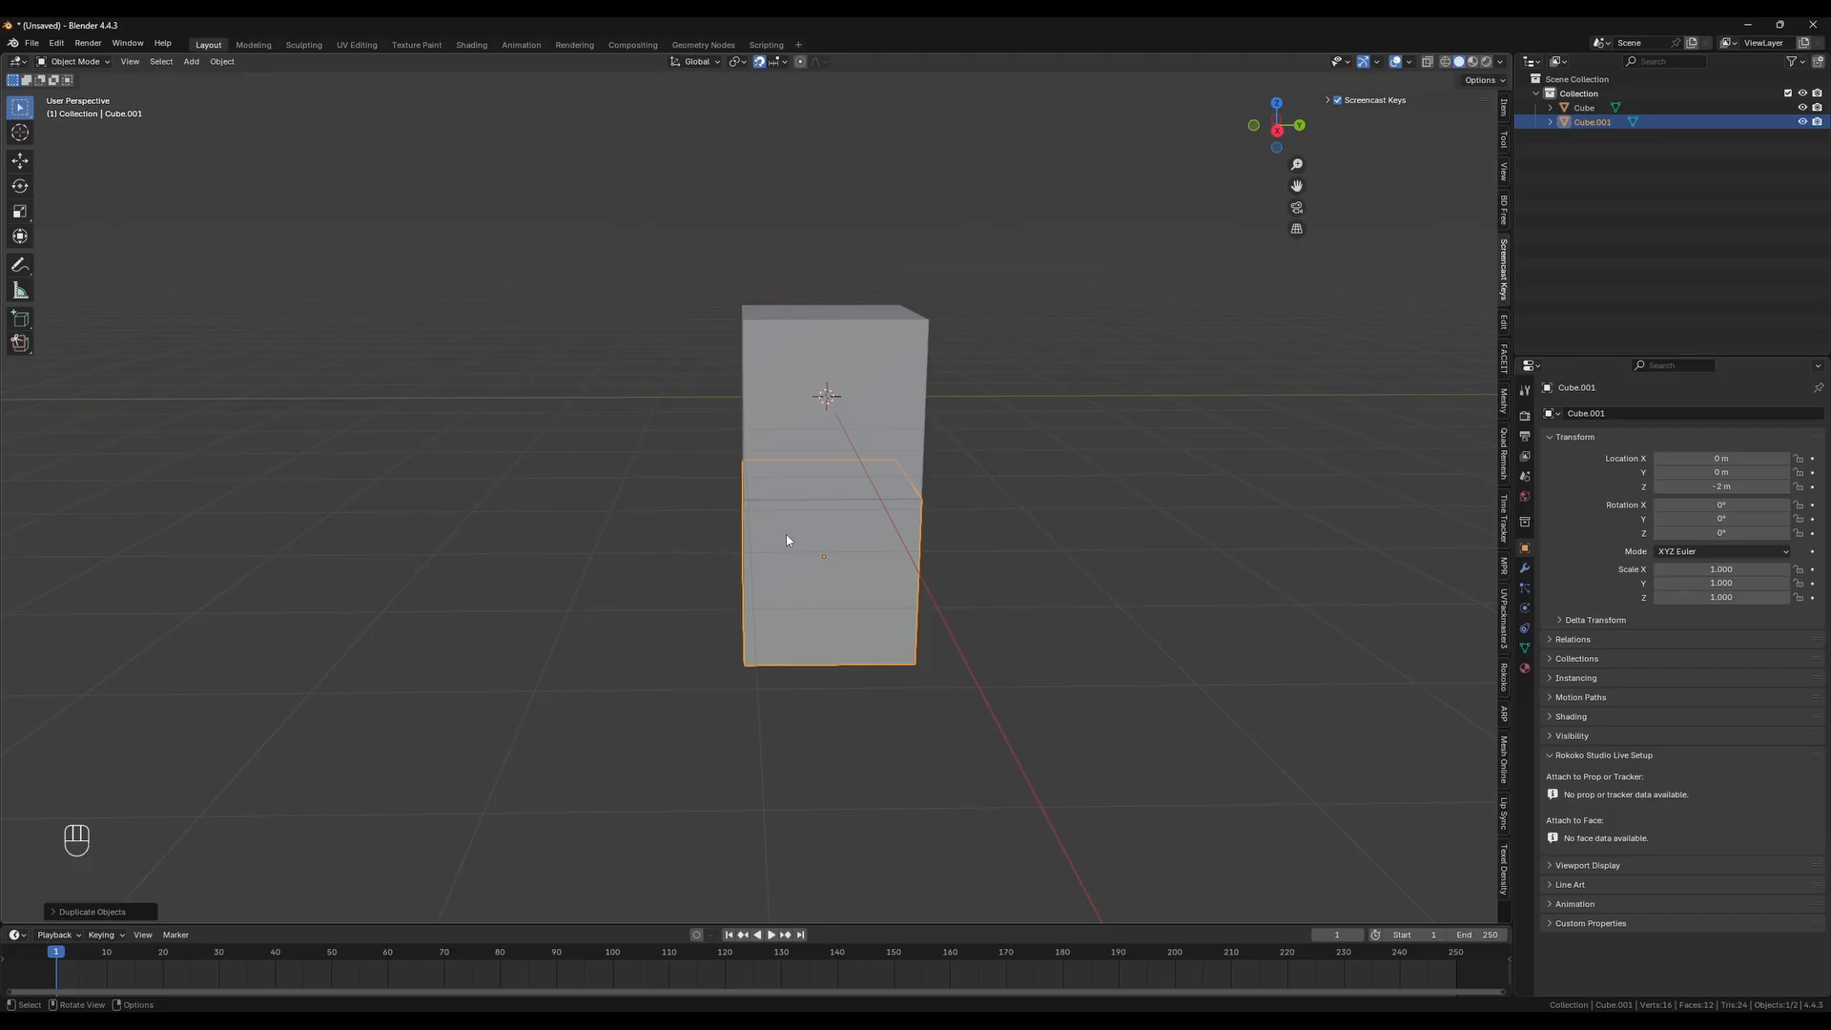
left_click(1505, 111)
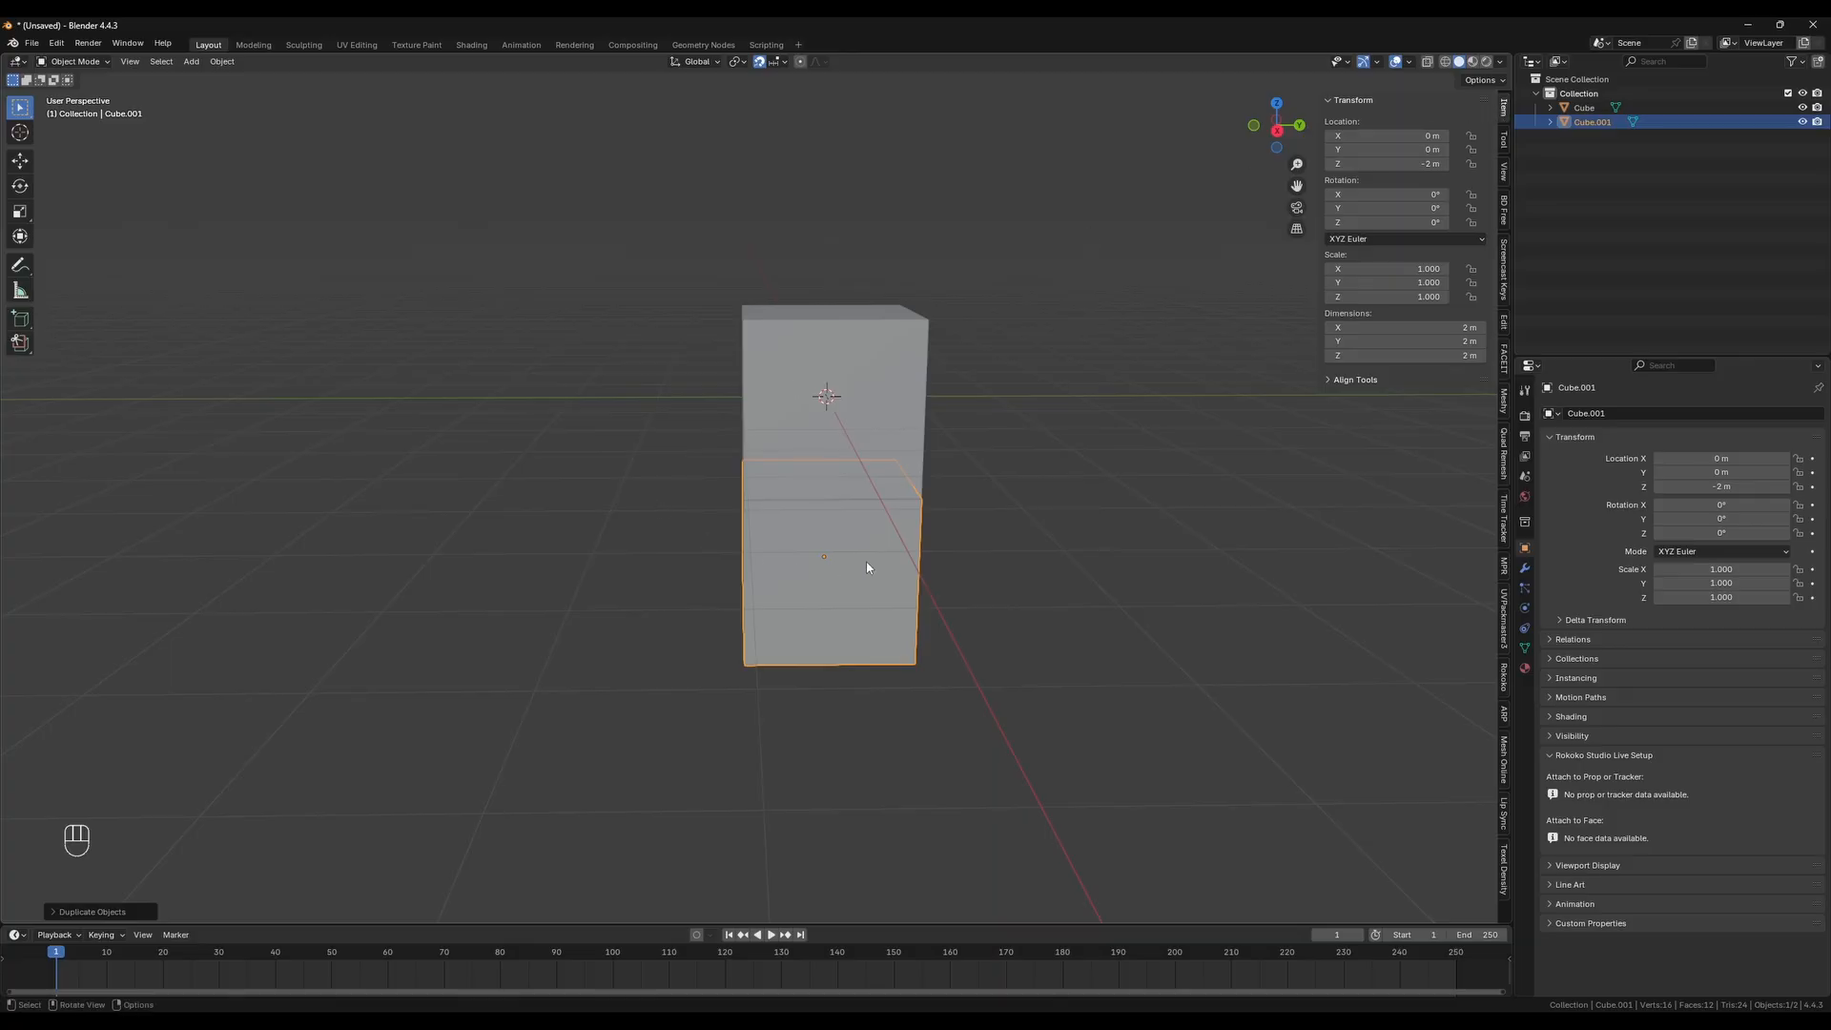
double_click(1373, 341)
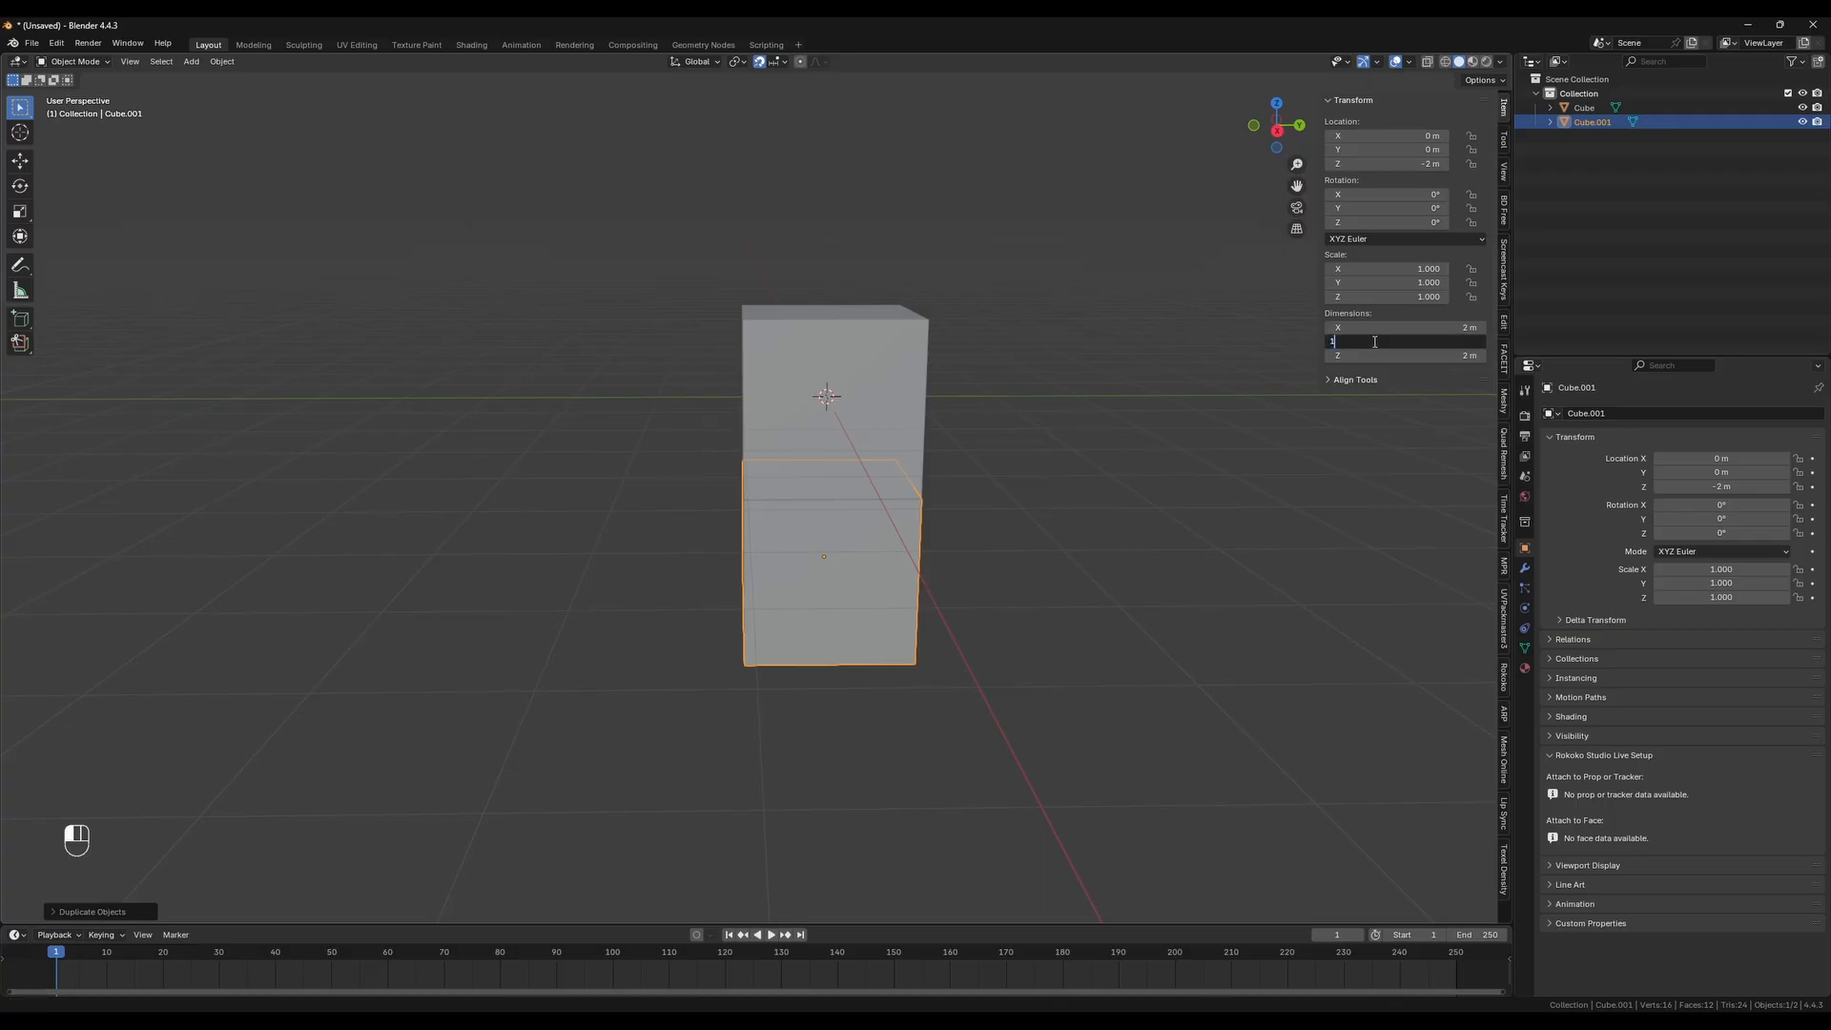
key("Return")
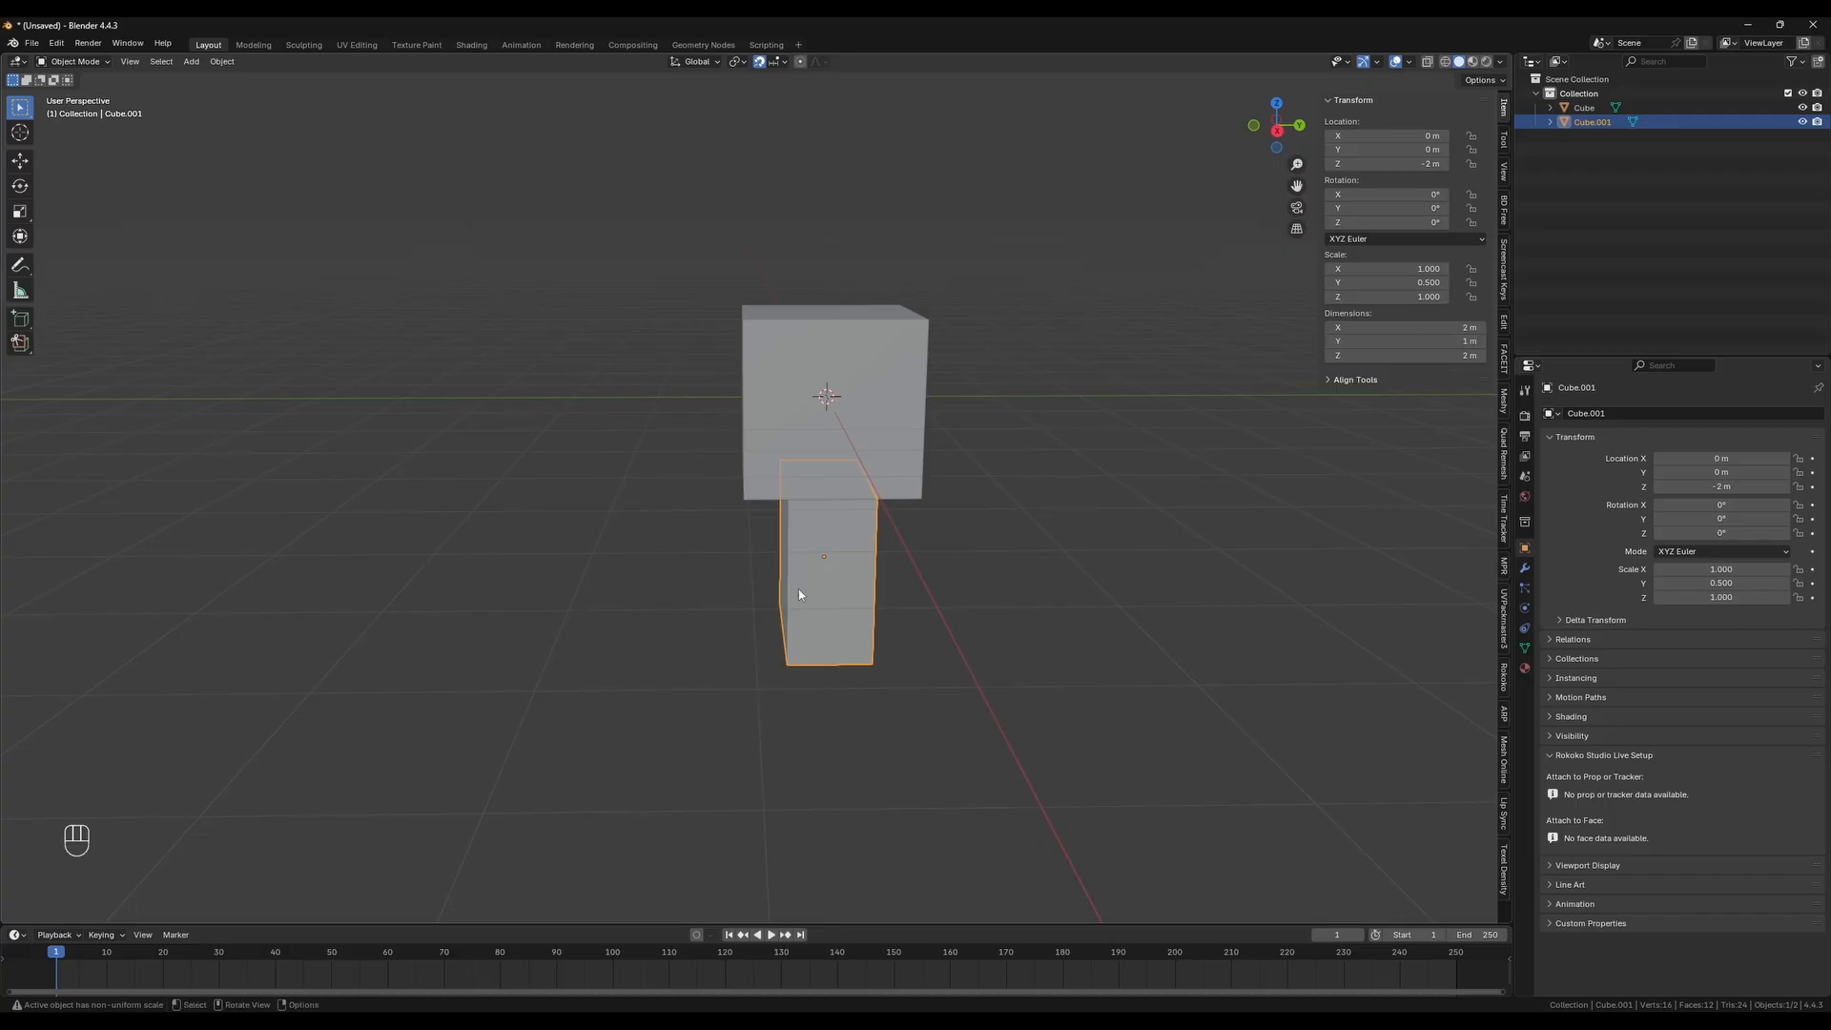
middle_click_drag(783, 594, 852, 540)
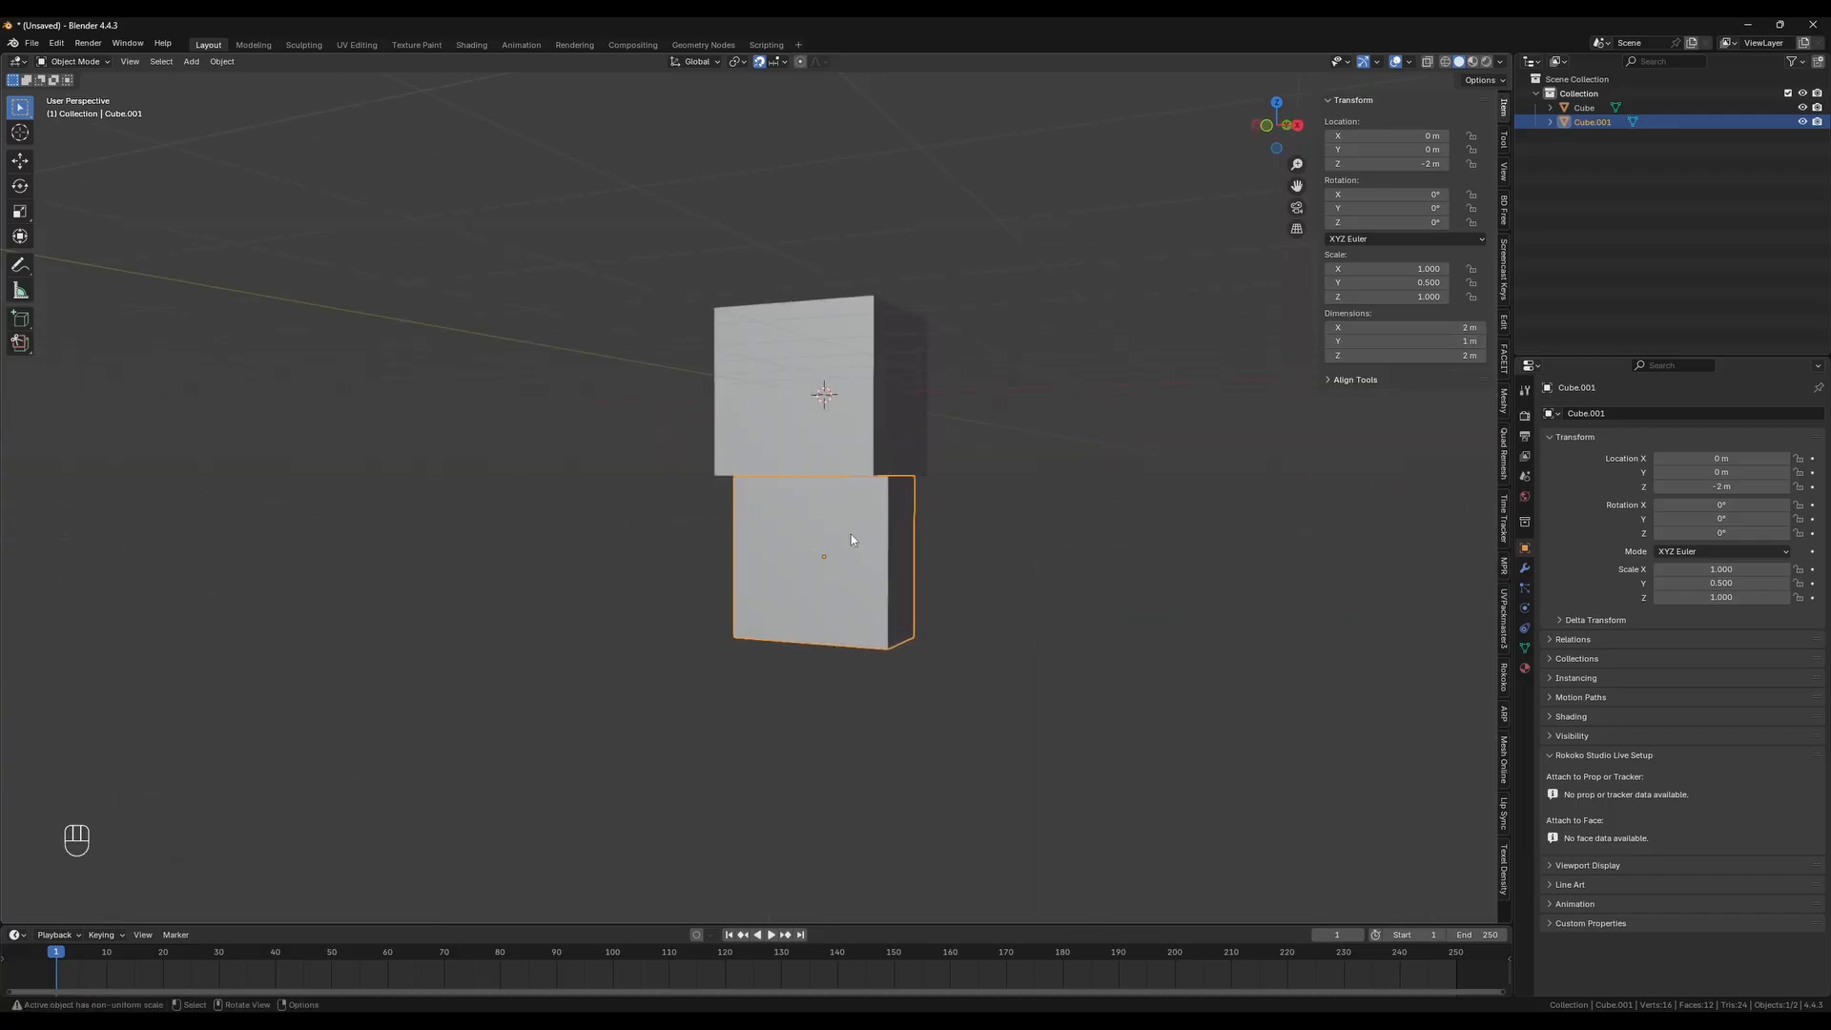
middle_click_drag(787, 609, 981, 559)
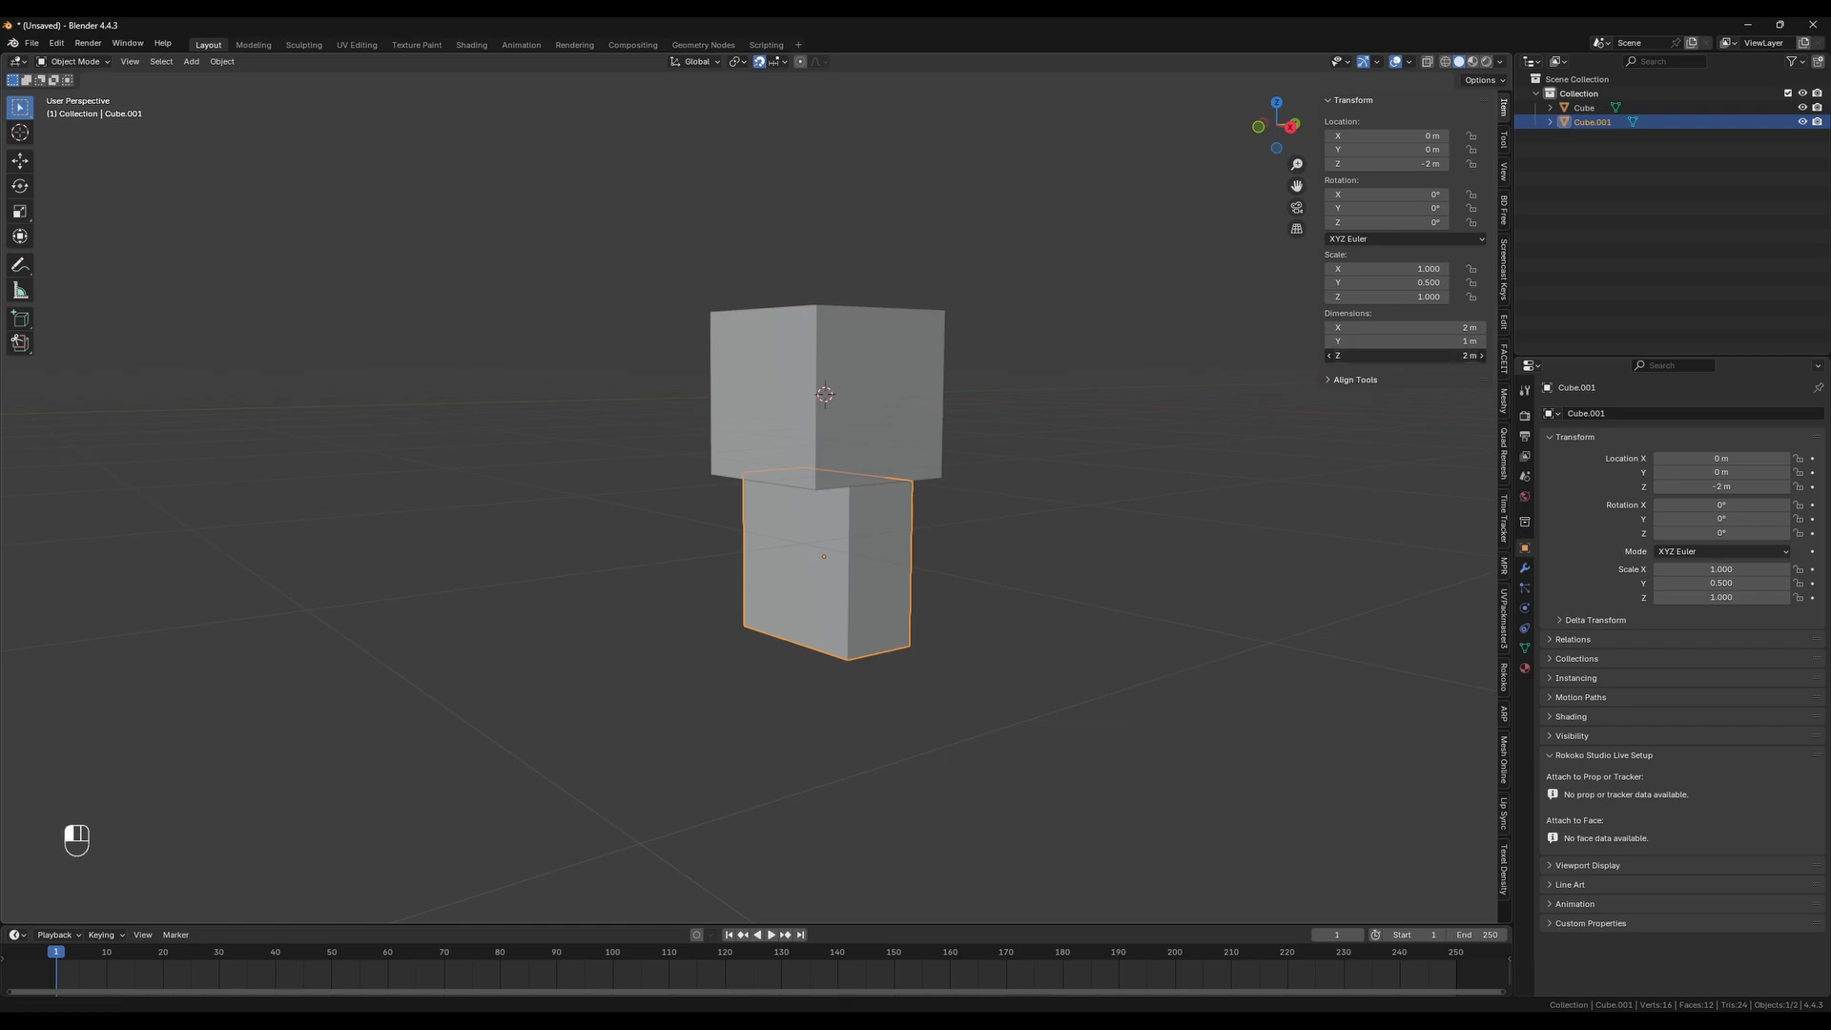
mouse_move(1402, 355)
left_mouse_down()
mouse_move(1468, 355)
mouse_move(1387, 357)
left_mouse_up()
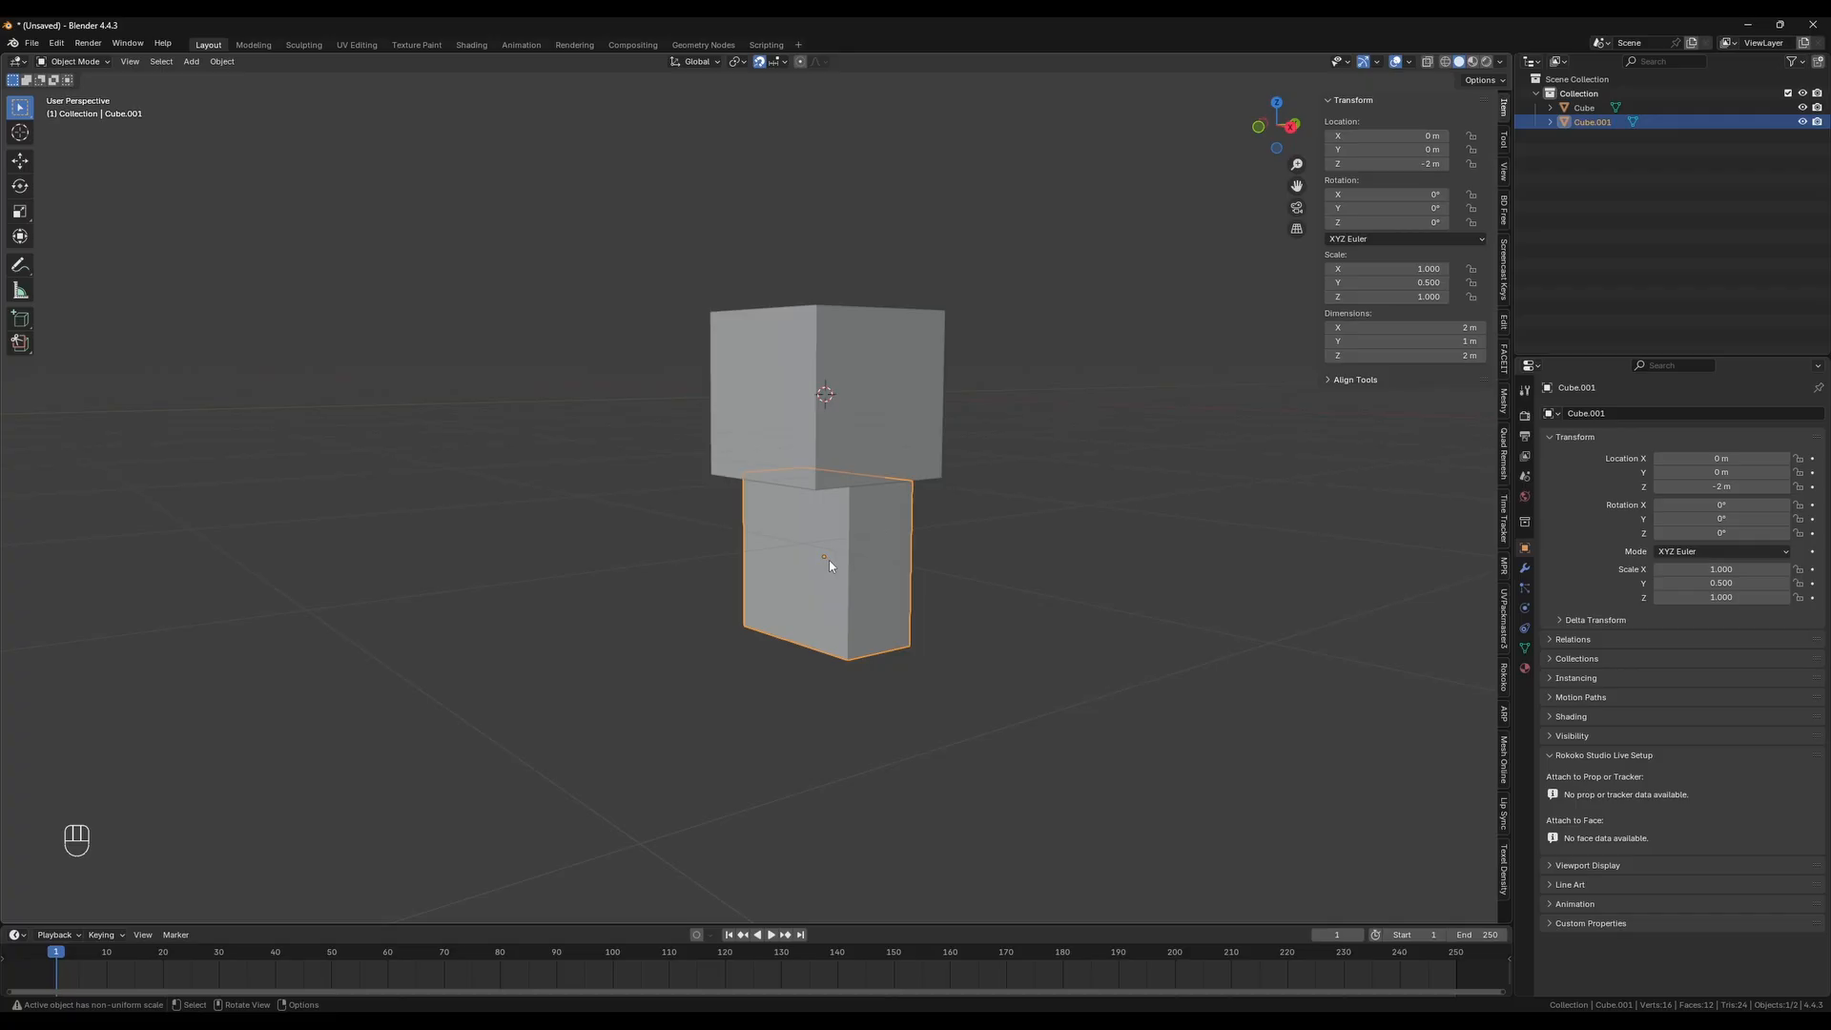
Snap the 3D cursor to the lower block's top face, using face selection and X-ray in Edit Mode, and return to solid Object Mode
key("Tab")
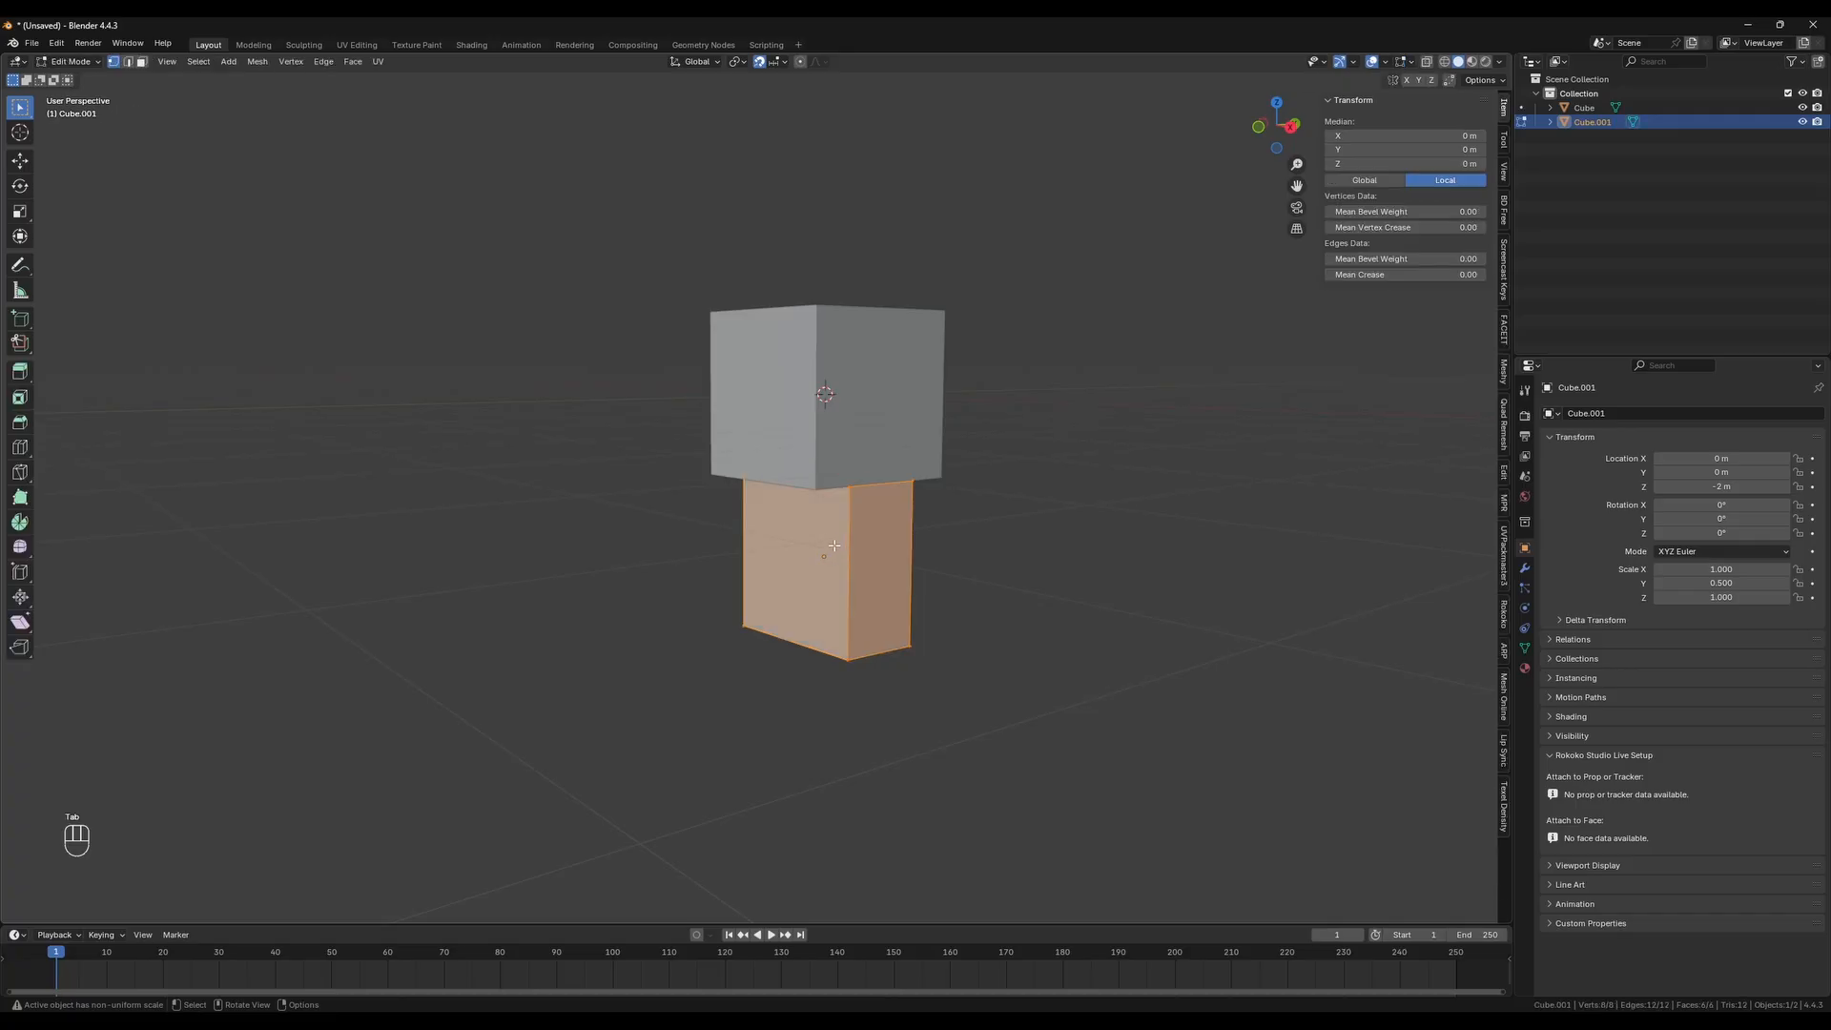
left_click(142, 63)
middle_click_drag(845, 510, 856, 512)
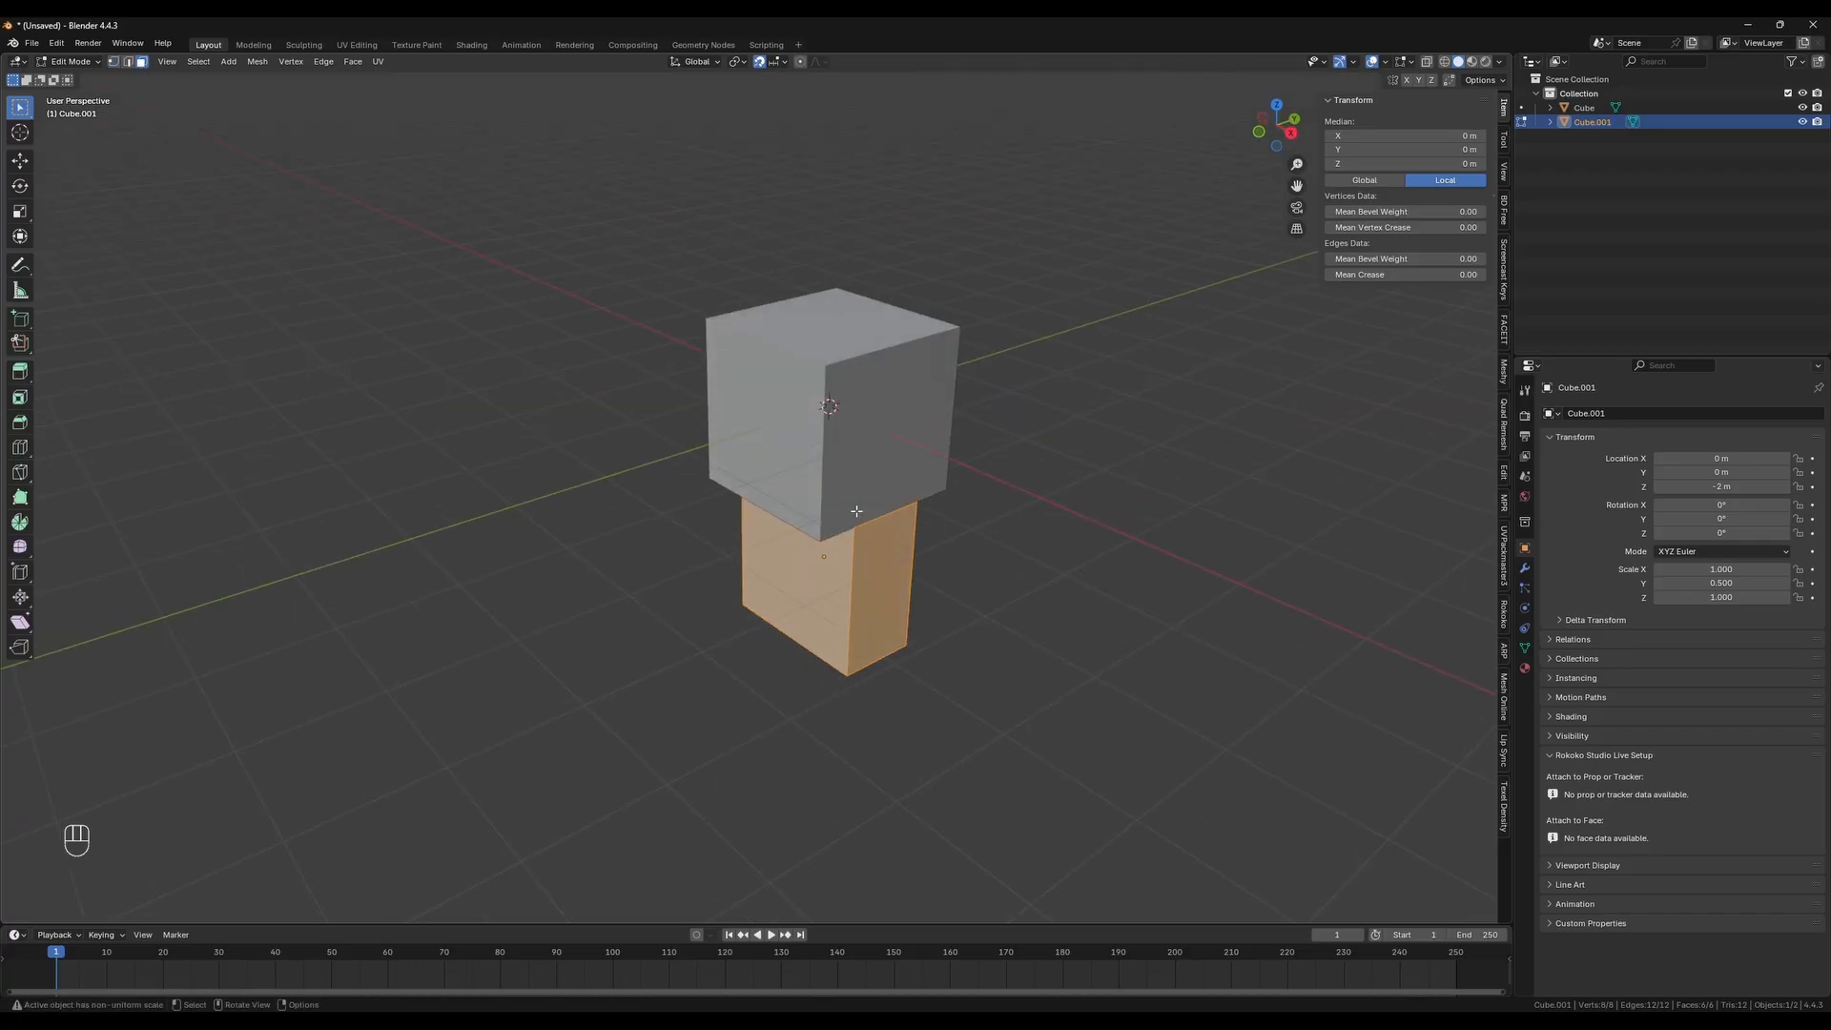
left_click(1428, 62)
scroll(809, 478, "up", 2)
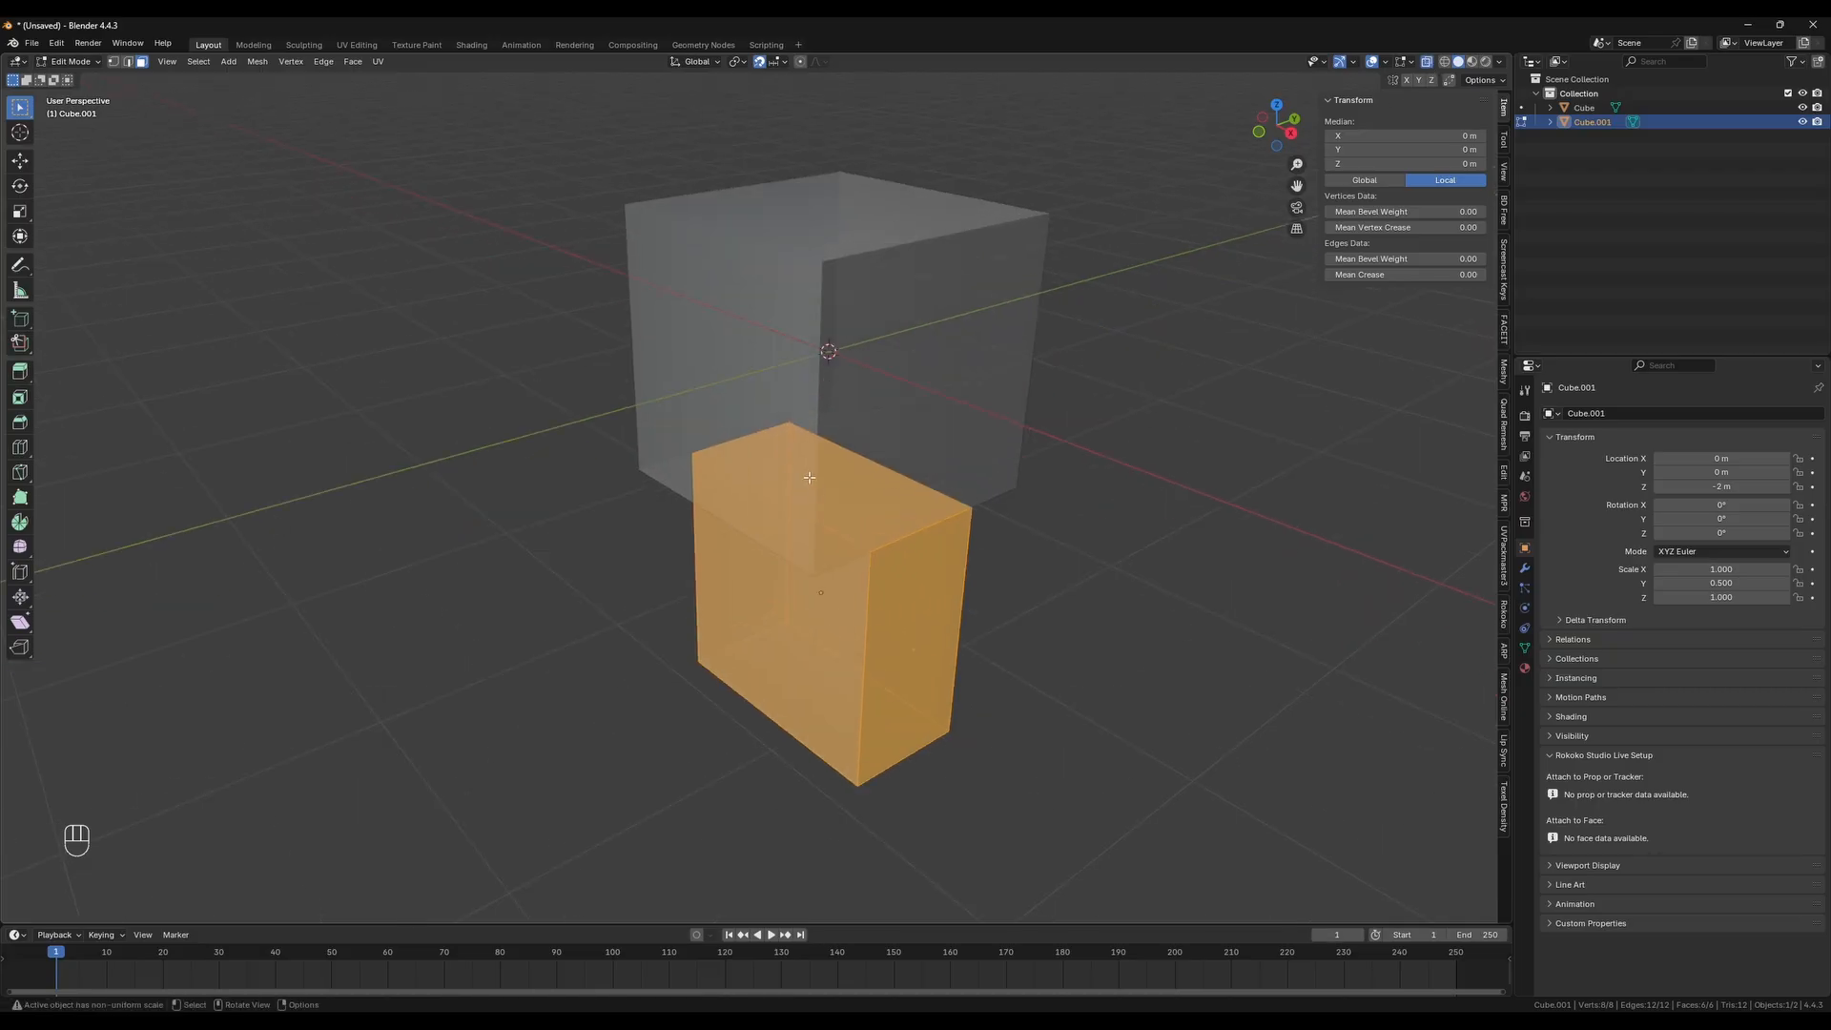
left_click(821, 476)
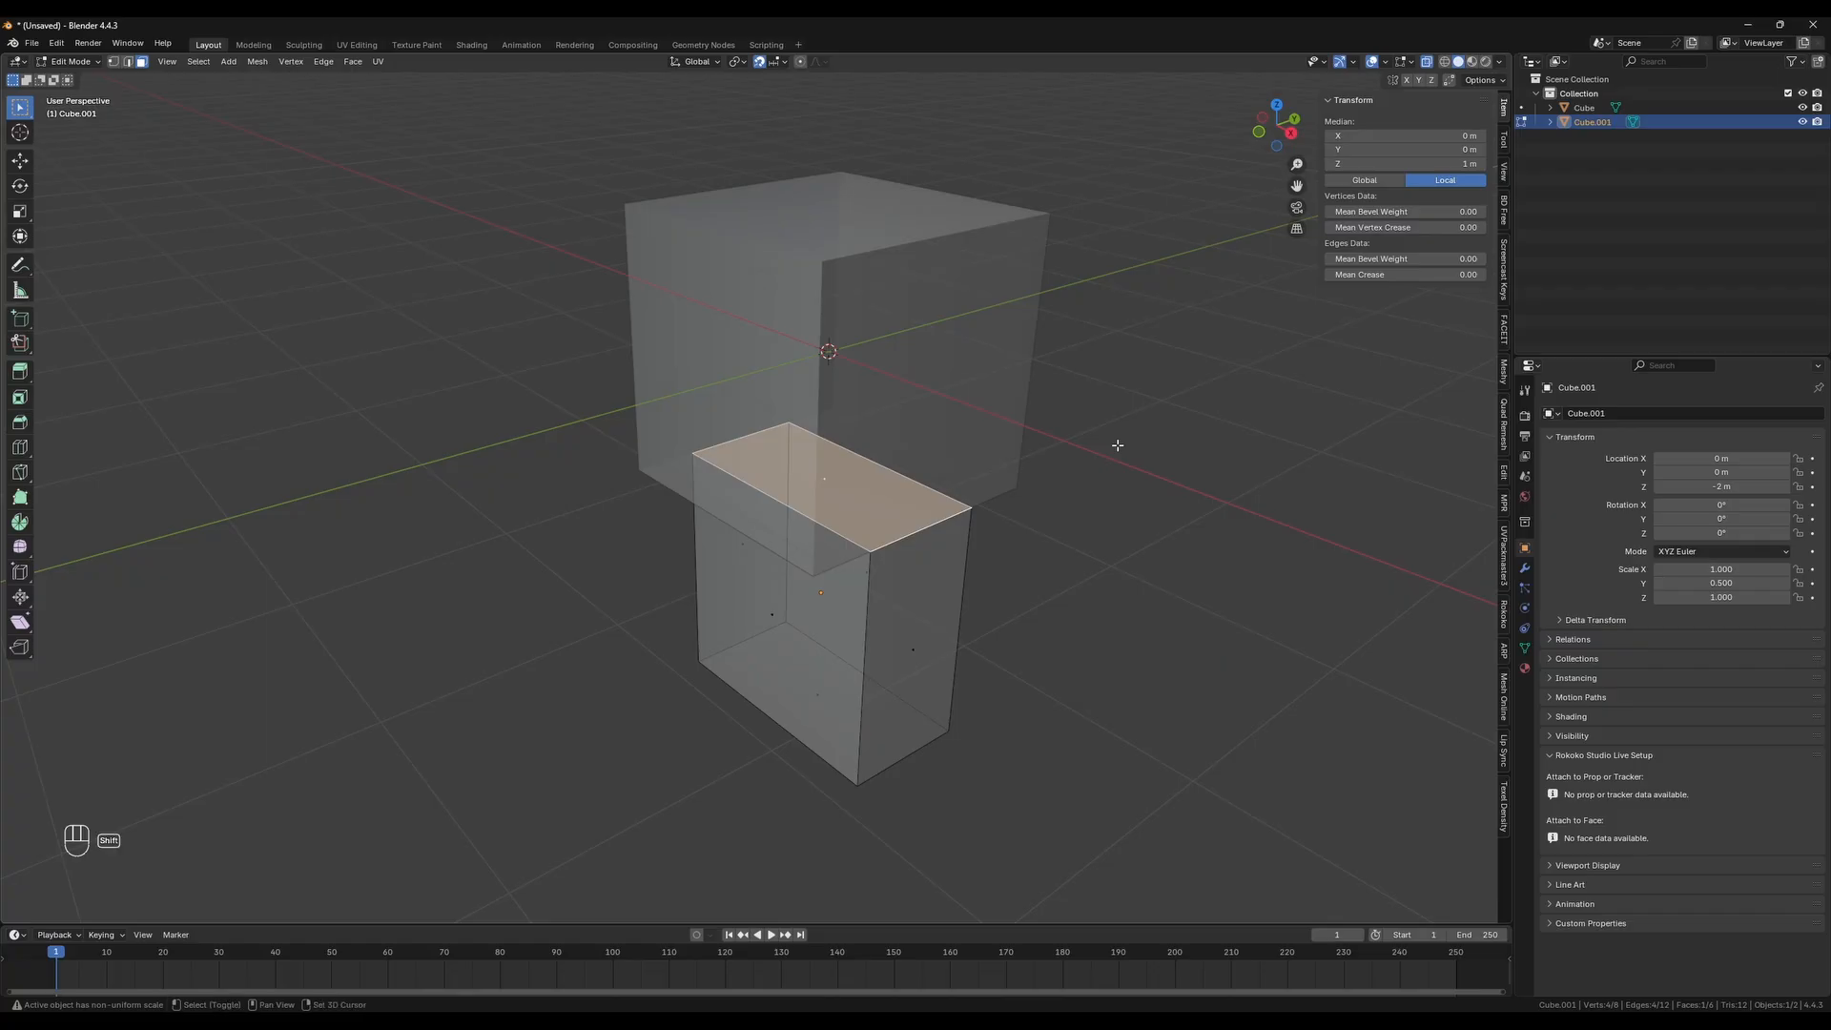
key("shift+s")
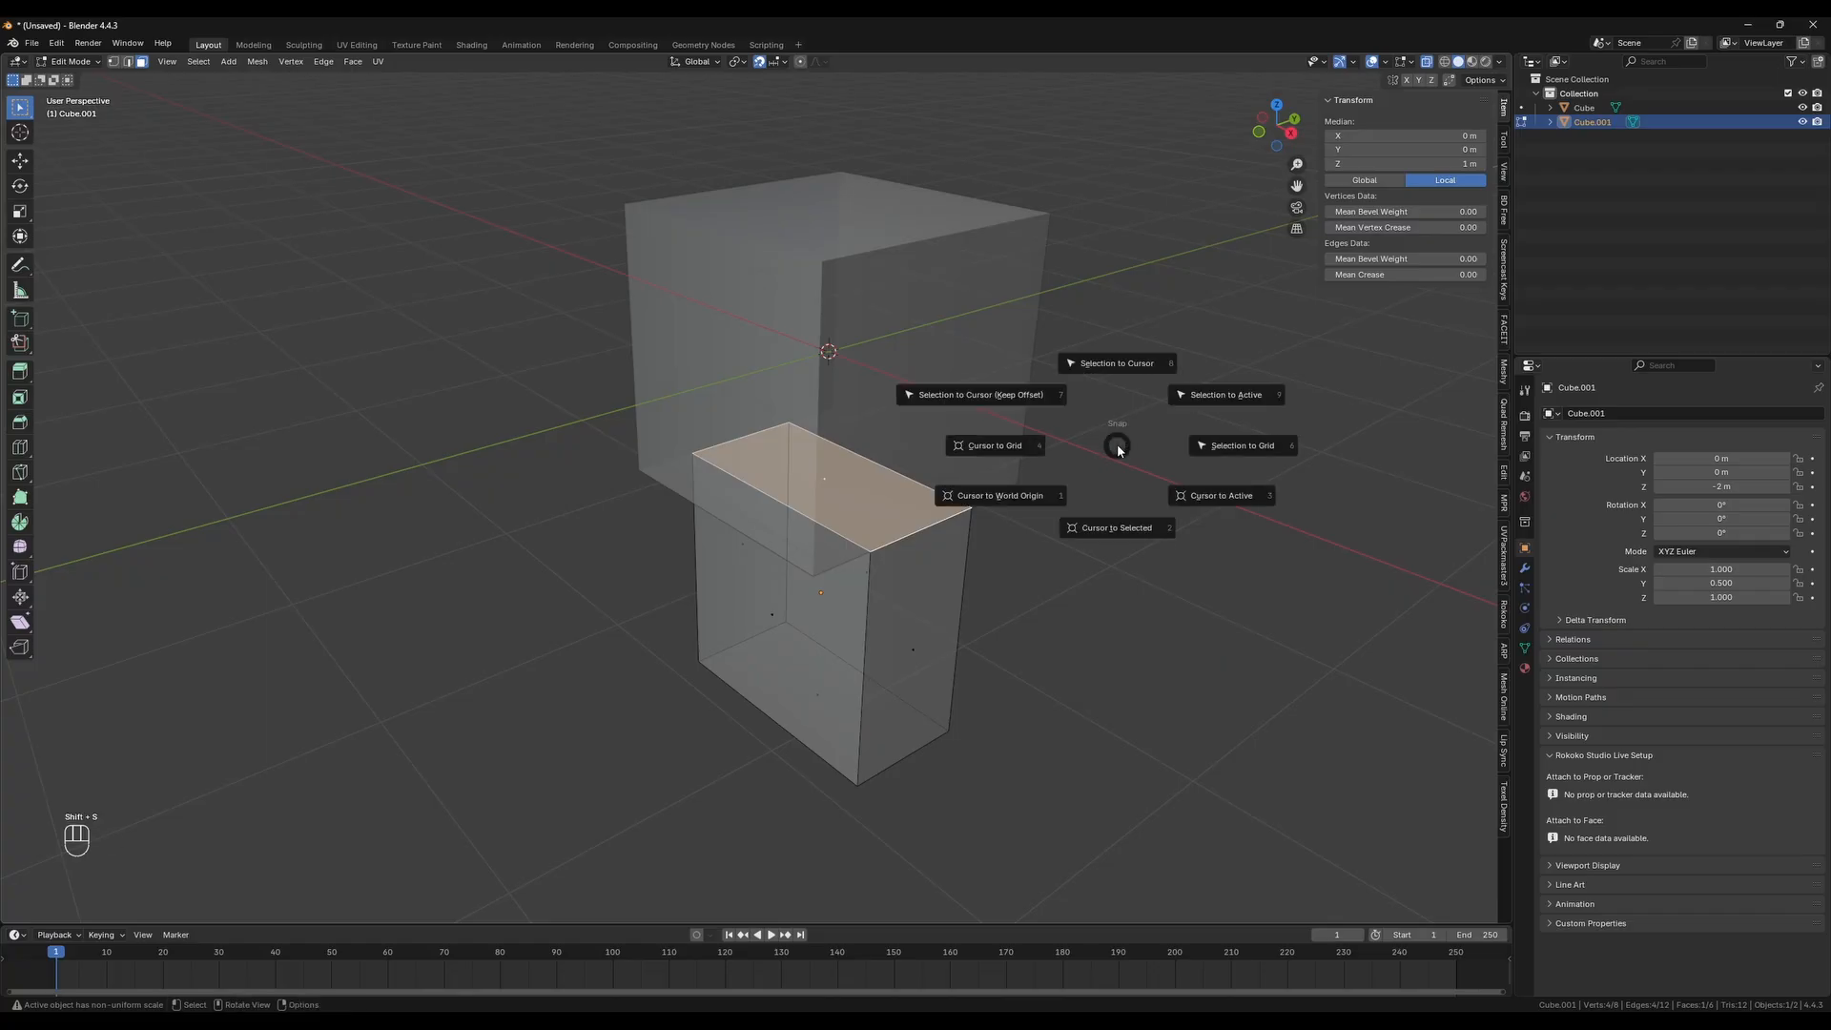
left_click(1103, 533)
middle_click_drag(986, 617, 1151, 589)
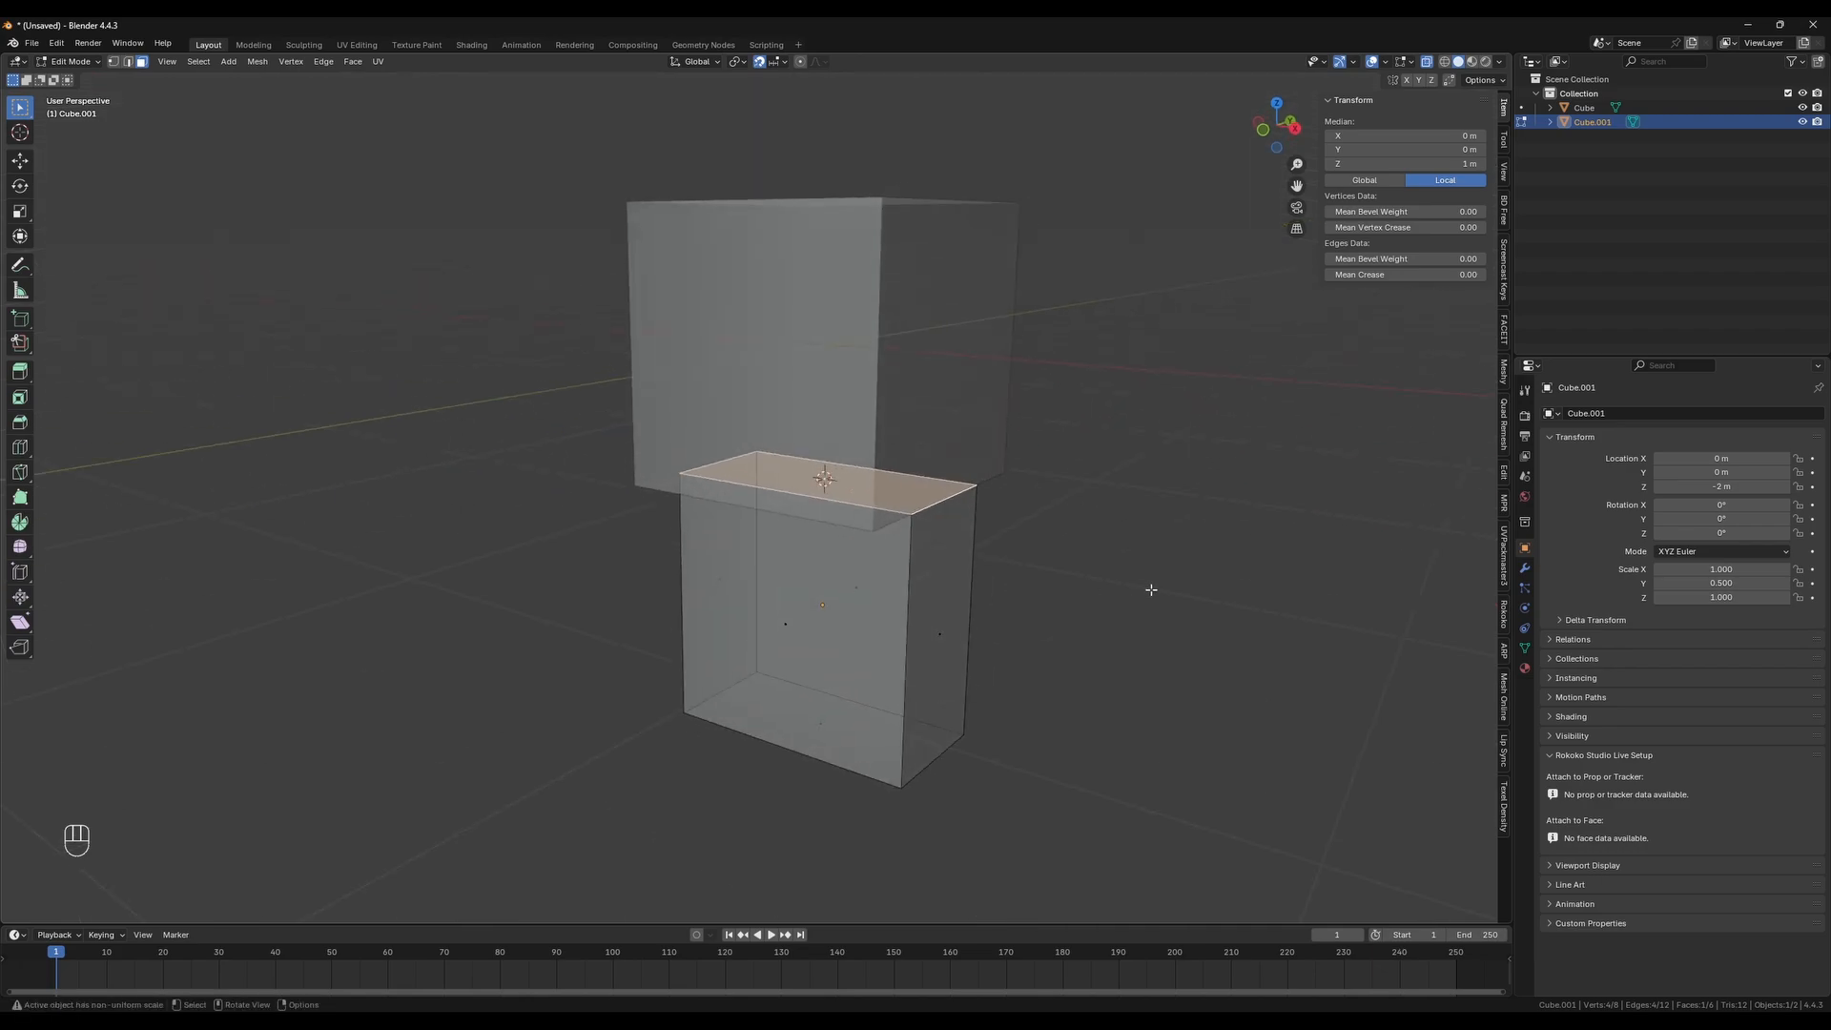
key("Tab")
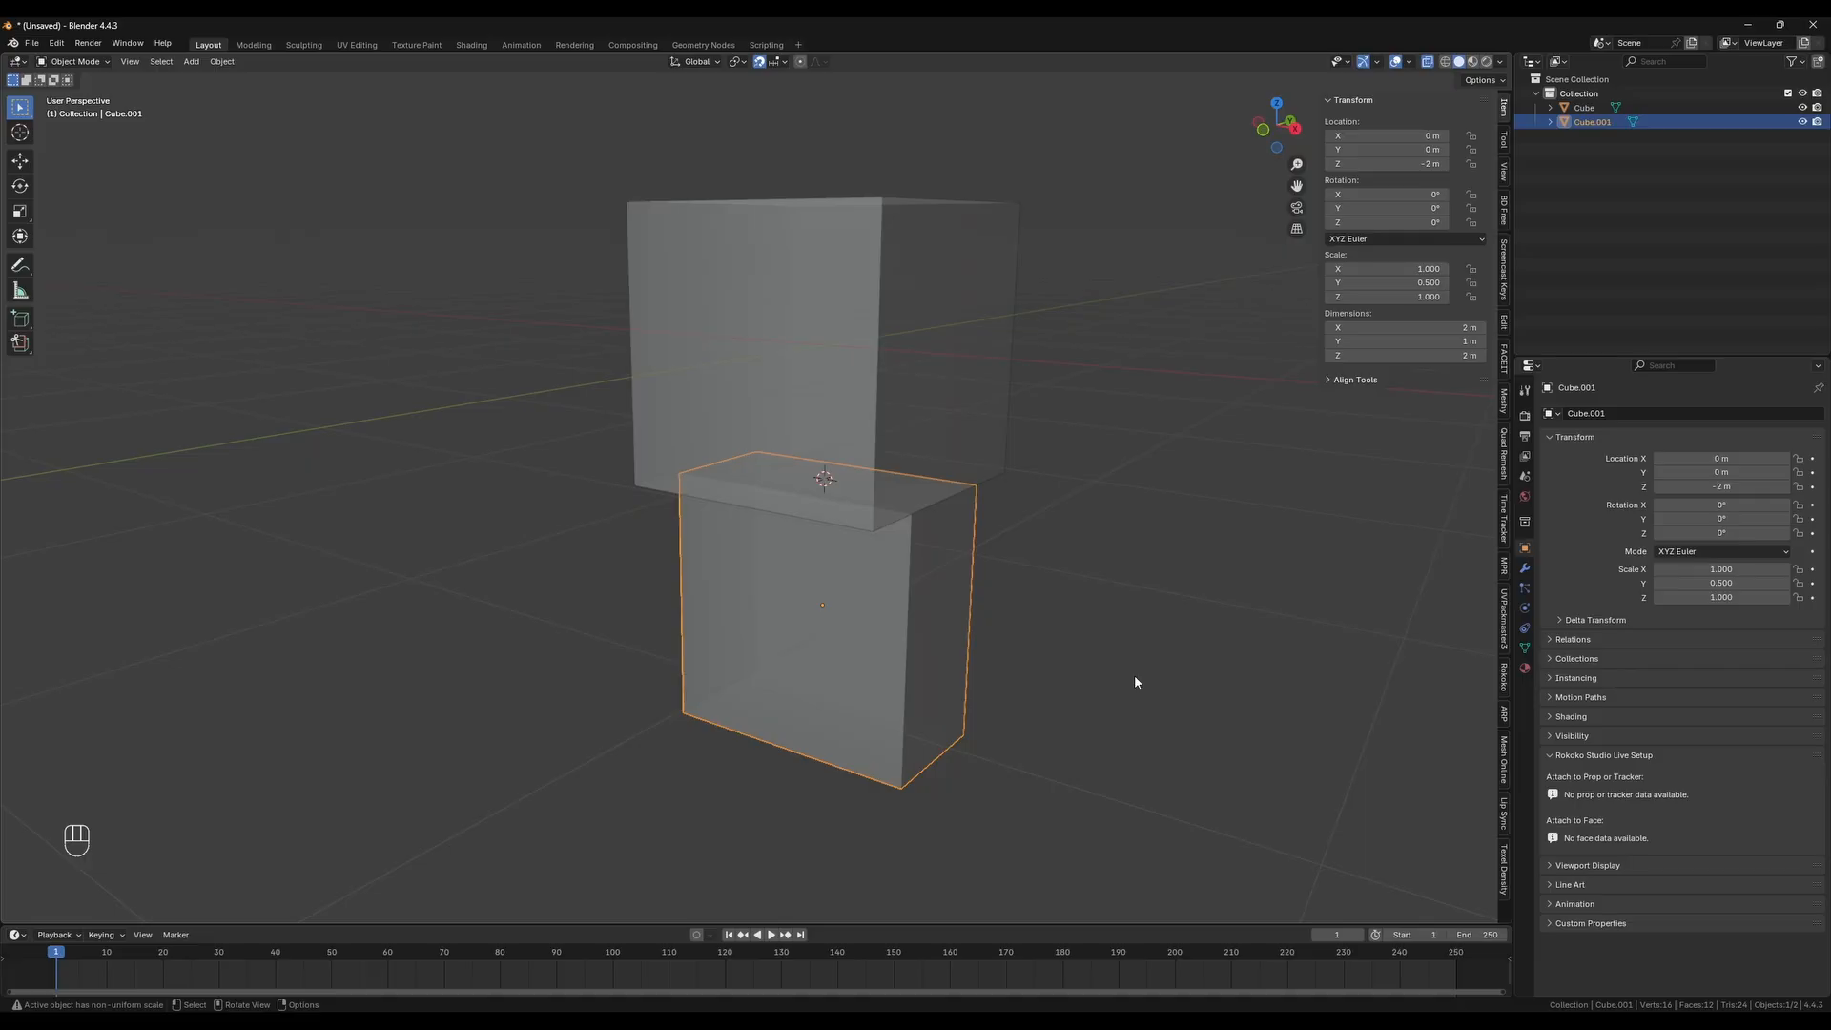
key("alt+z")
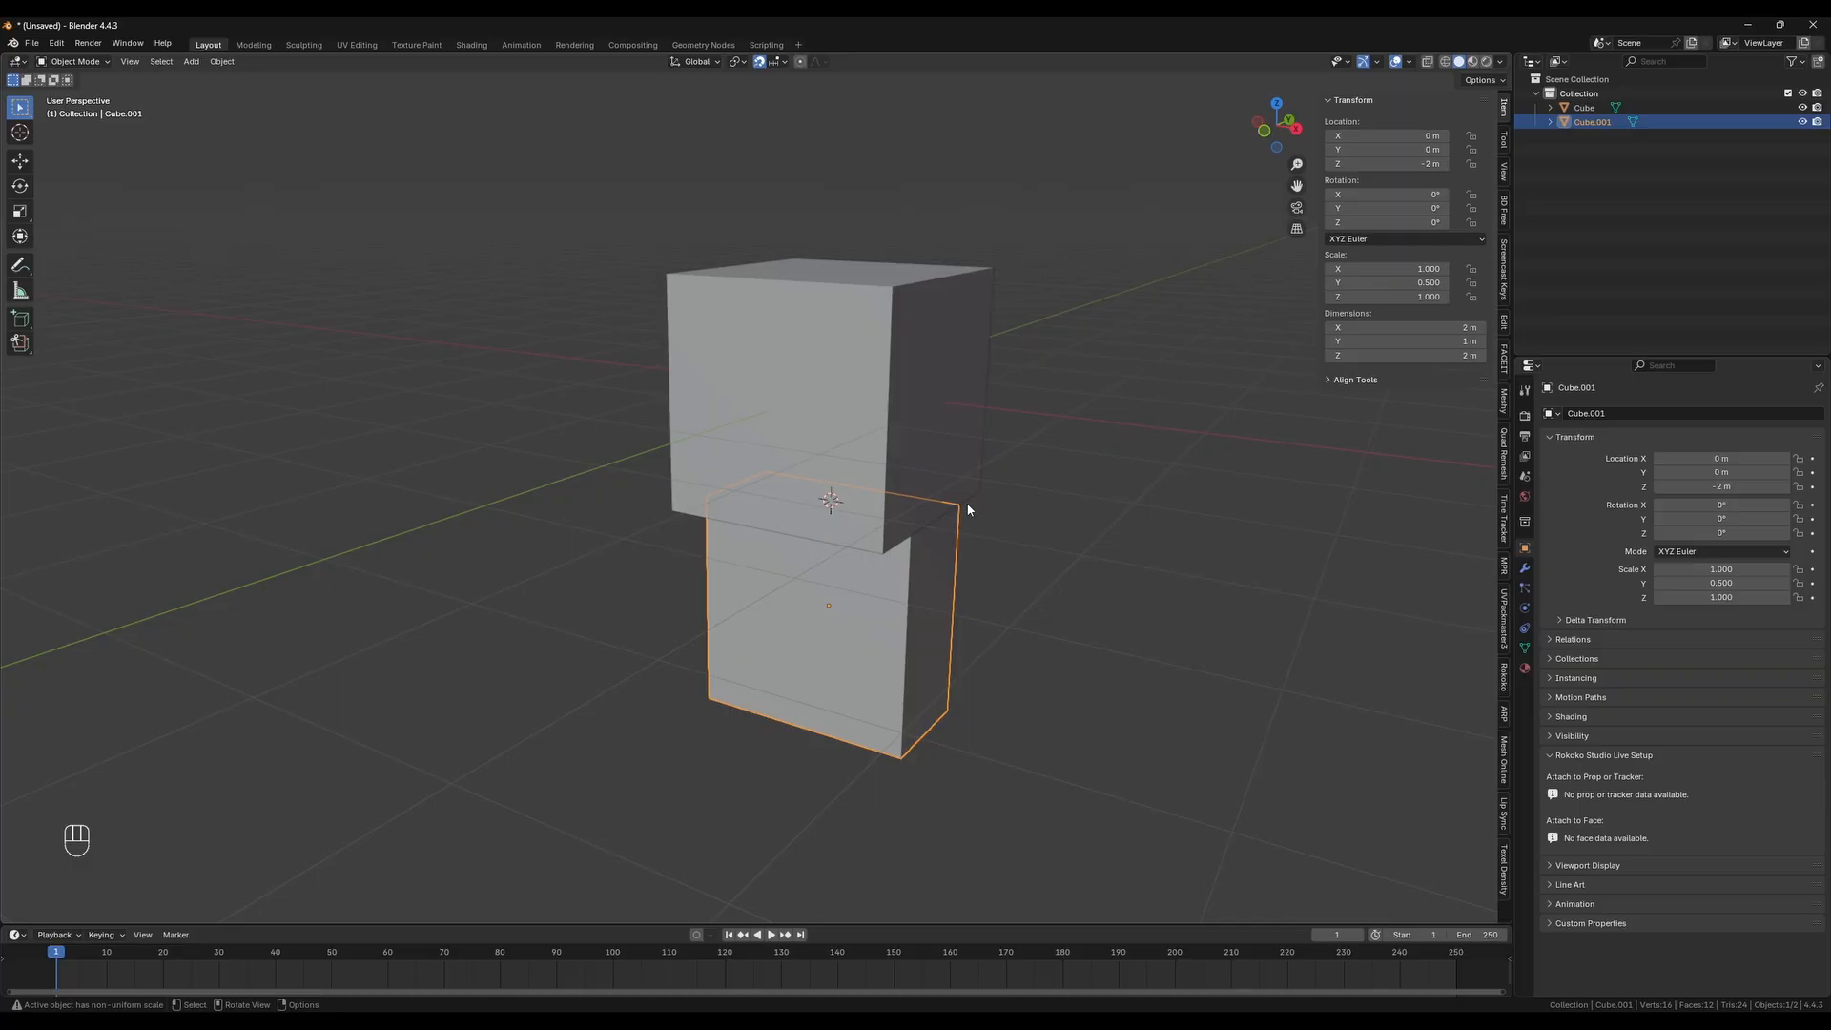
Scale the lower block by 1.5 along Z with the 3D Cursor as the transform pivot point
left_click(737, 63)
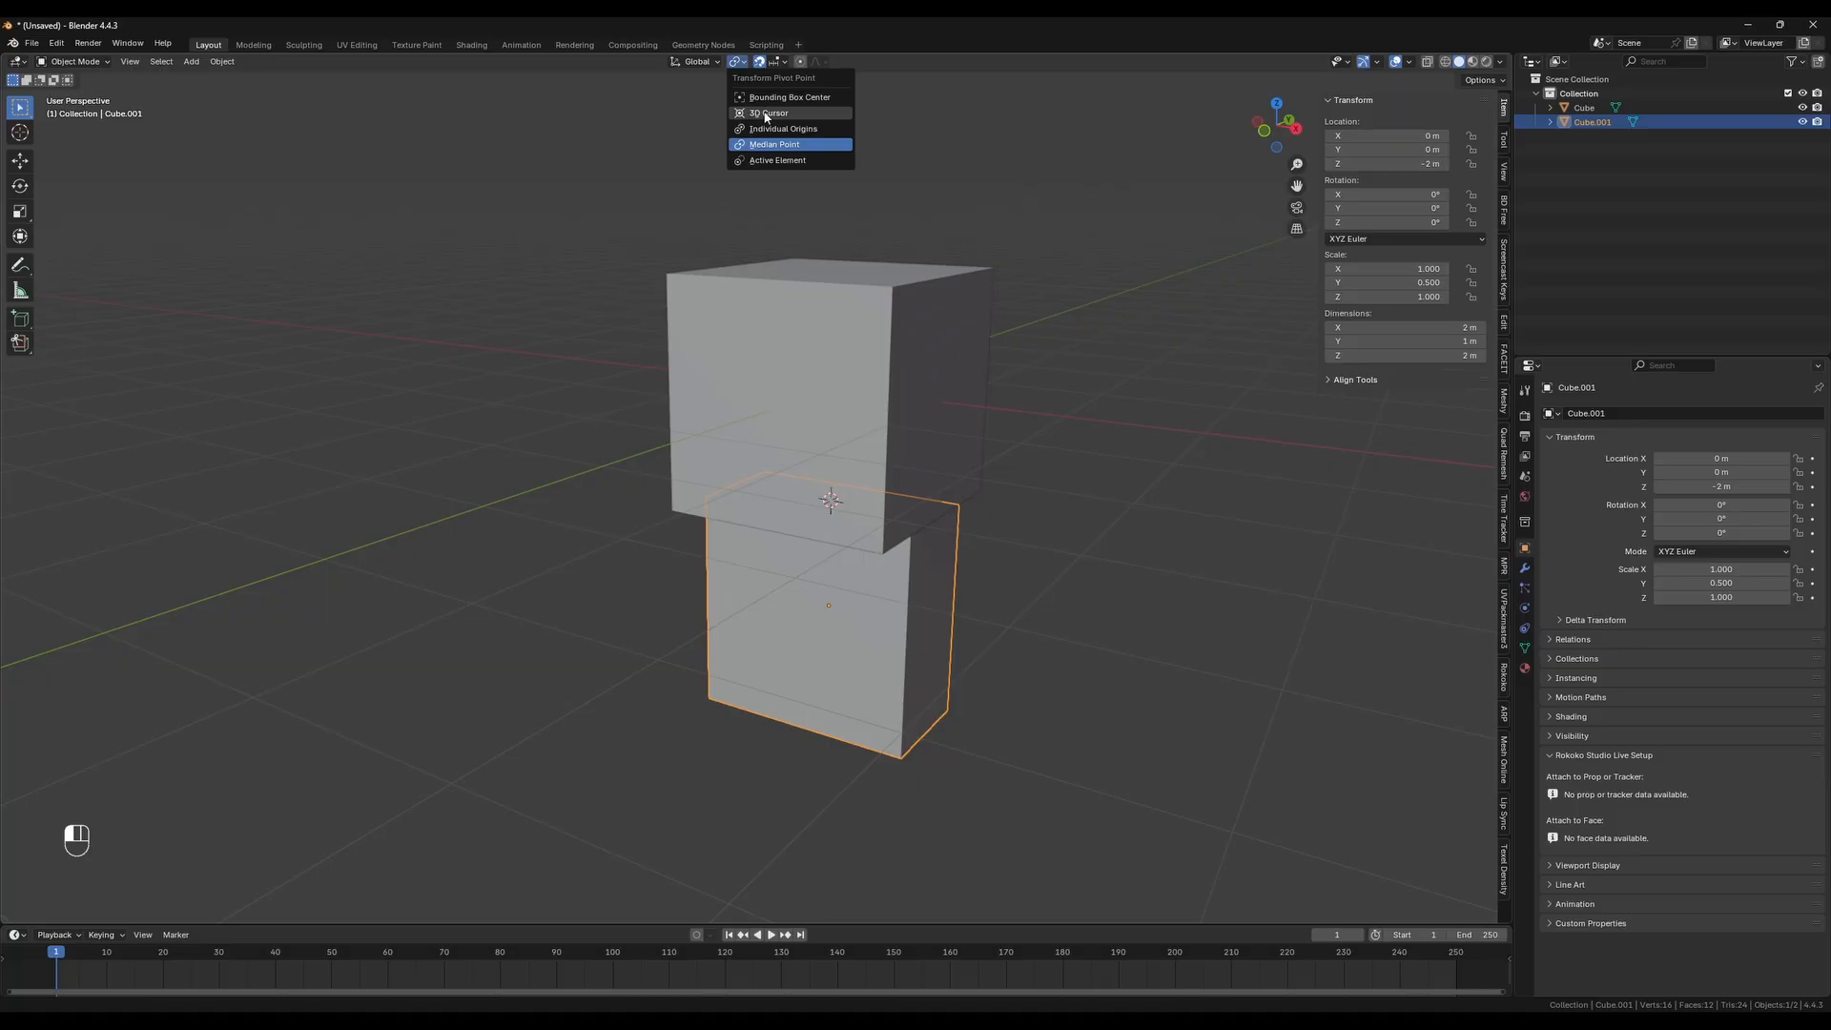
left_click(768, 113)
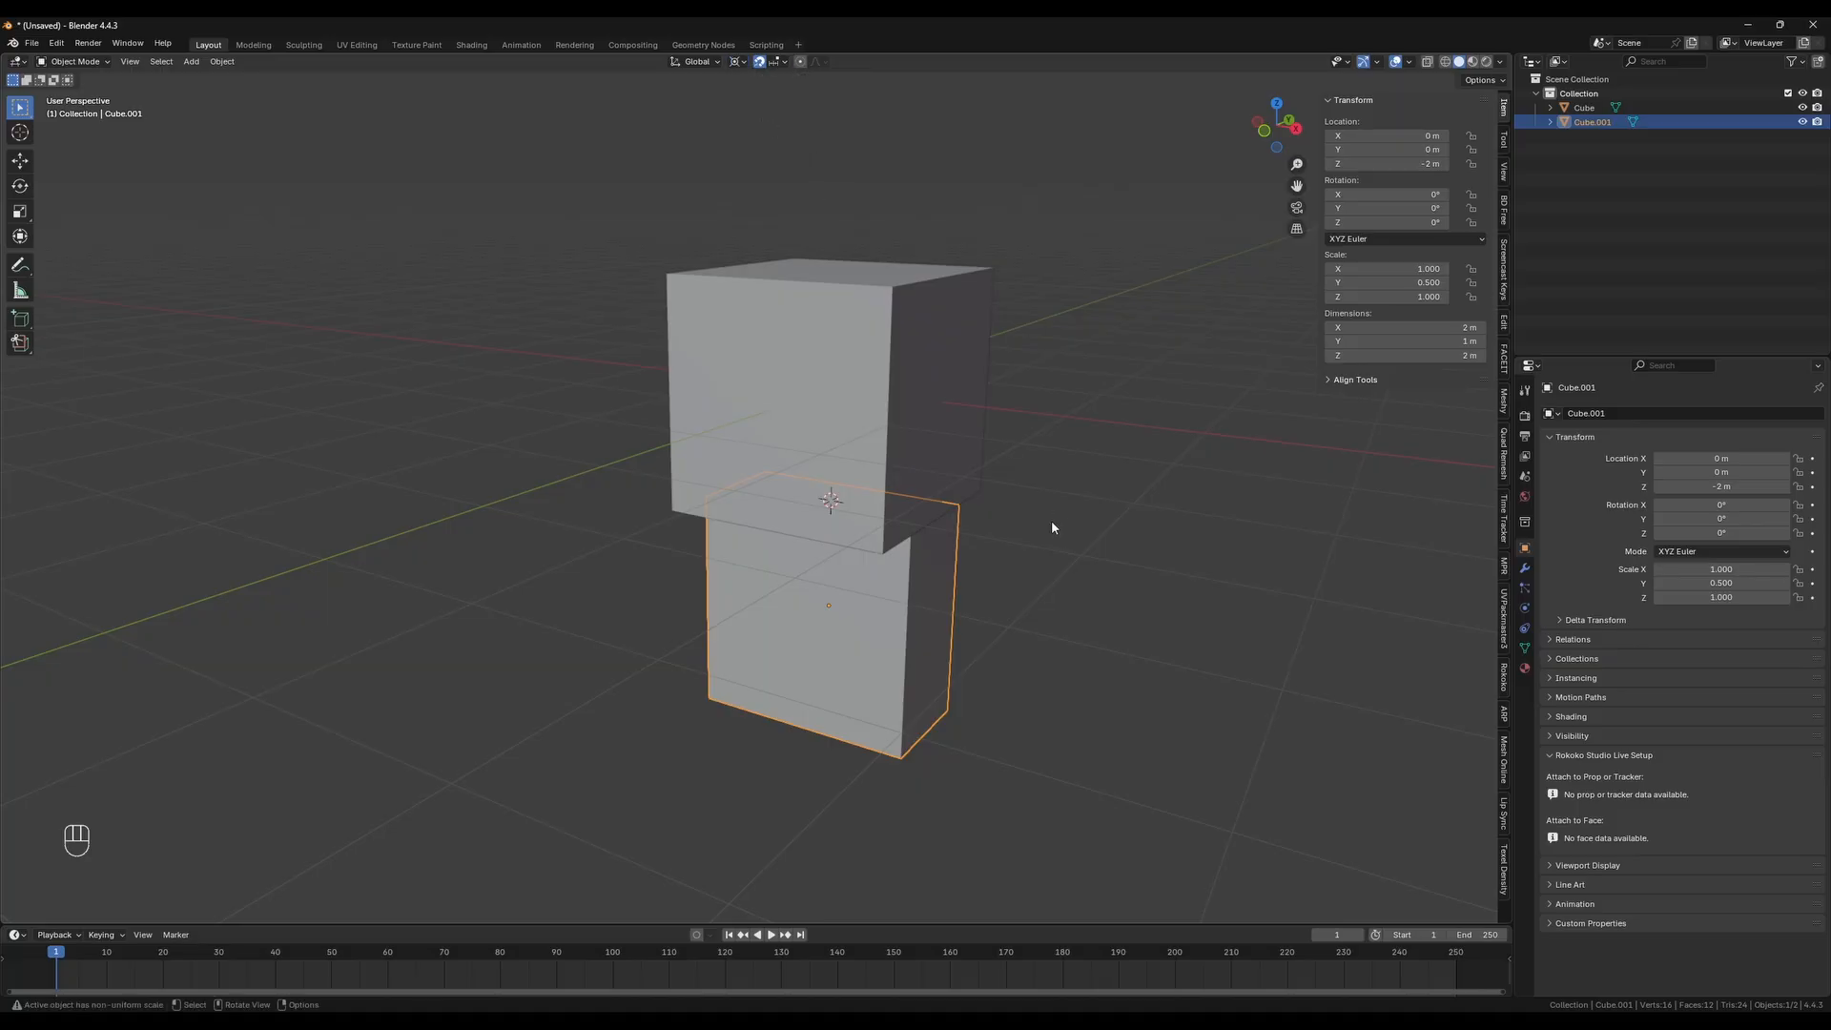
key("s")
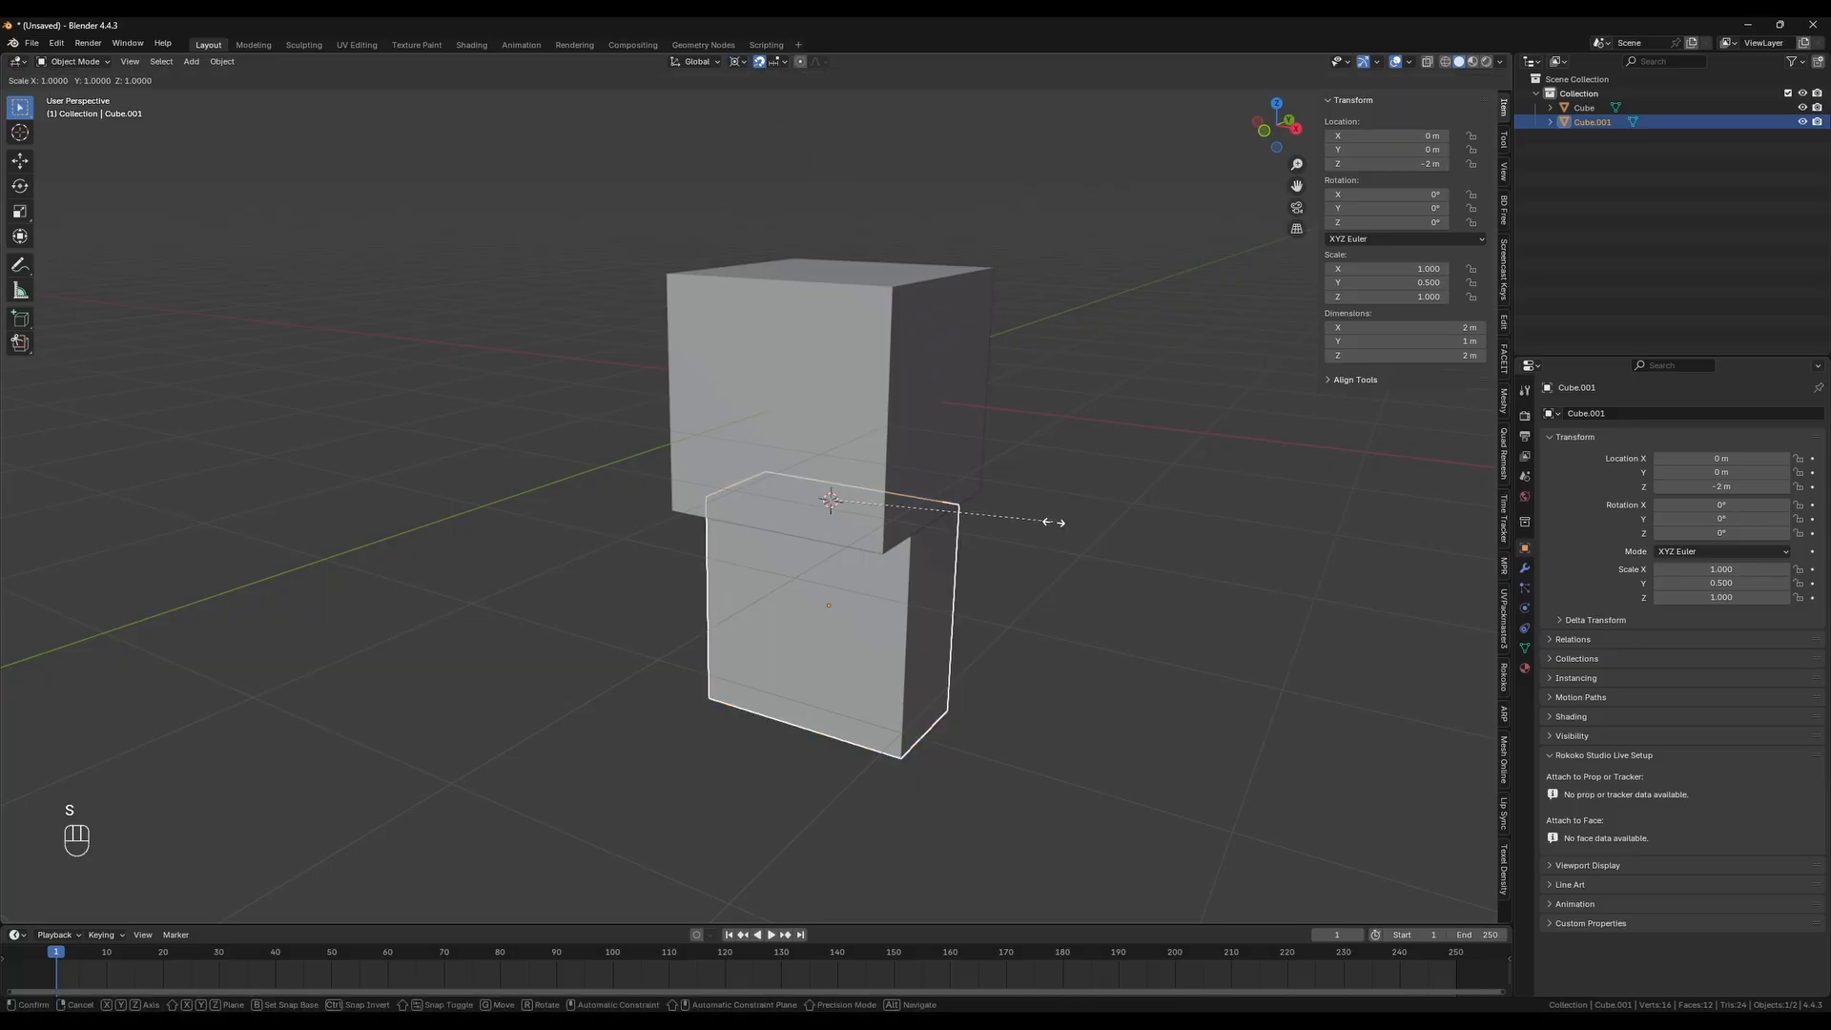
key("z")
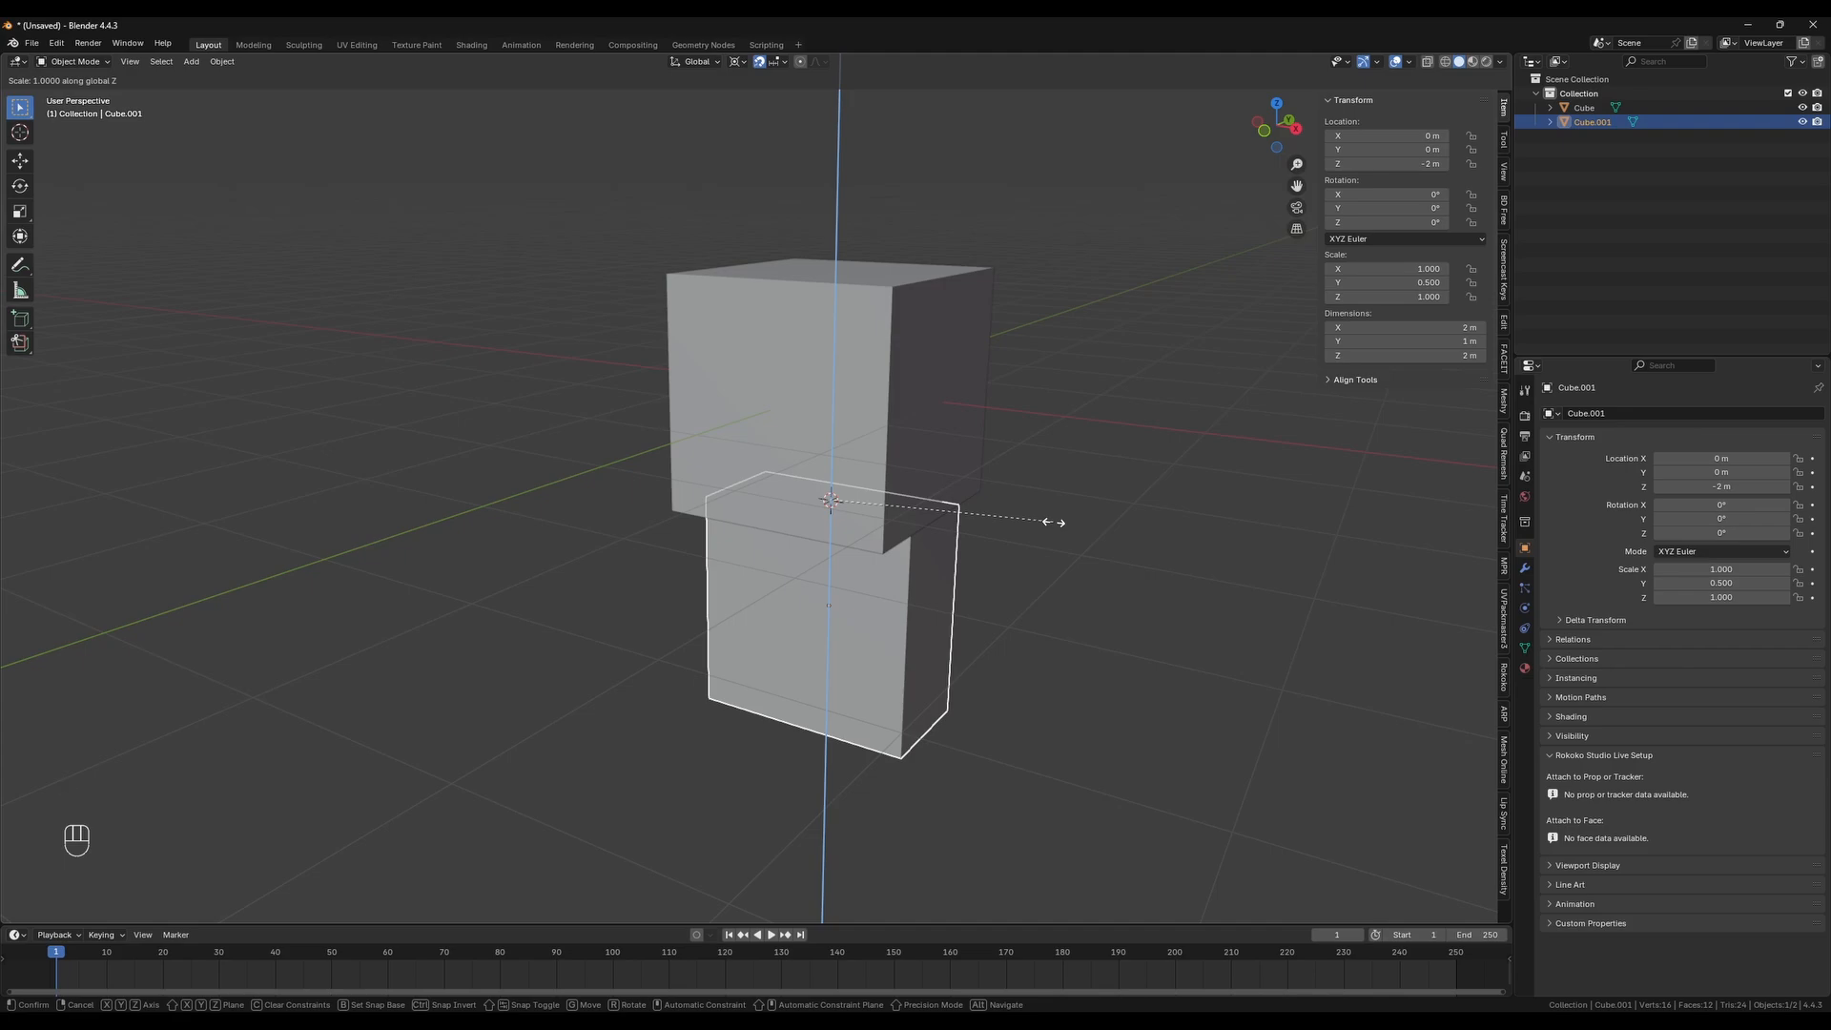
type("1.5")
key("KP_Enter")
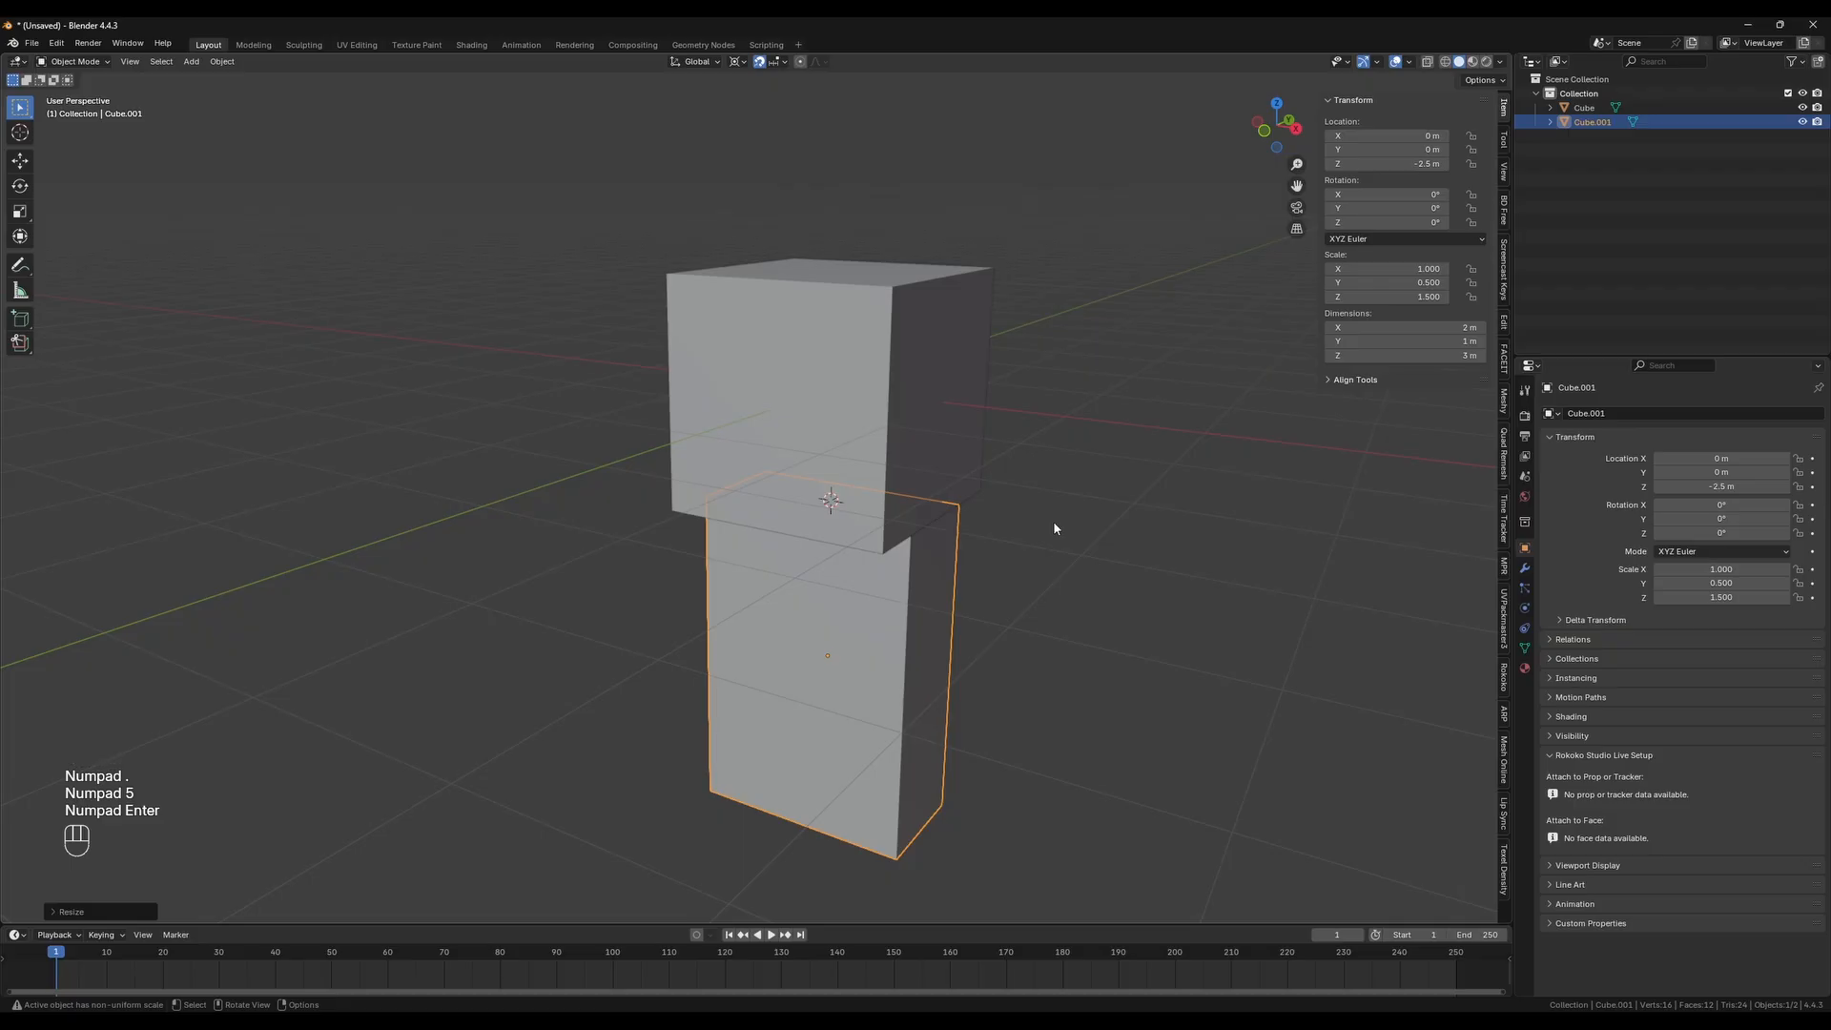
middle_click_drag(1053, 520, 931, 579)
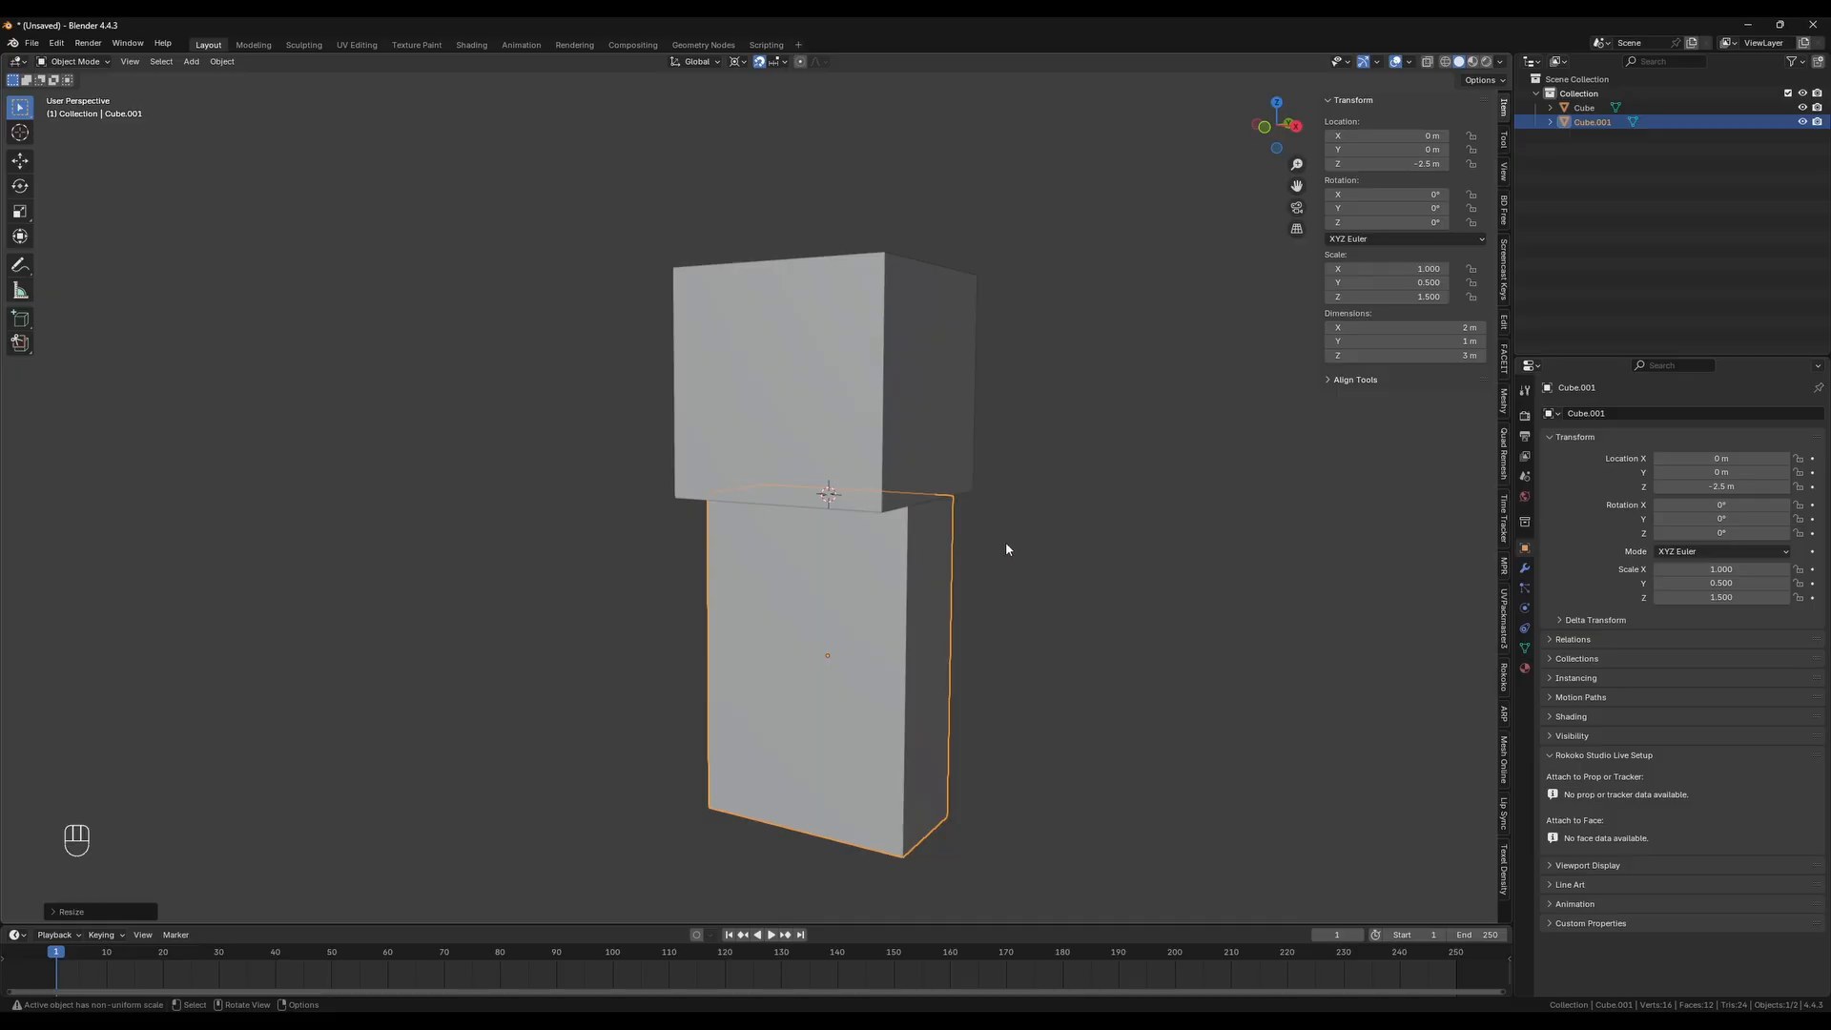
Apply the scale of the lower block
middle_click_drag(1006, 549, 977, 546)
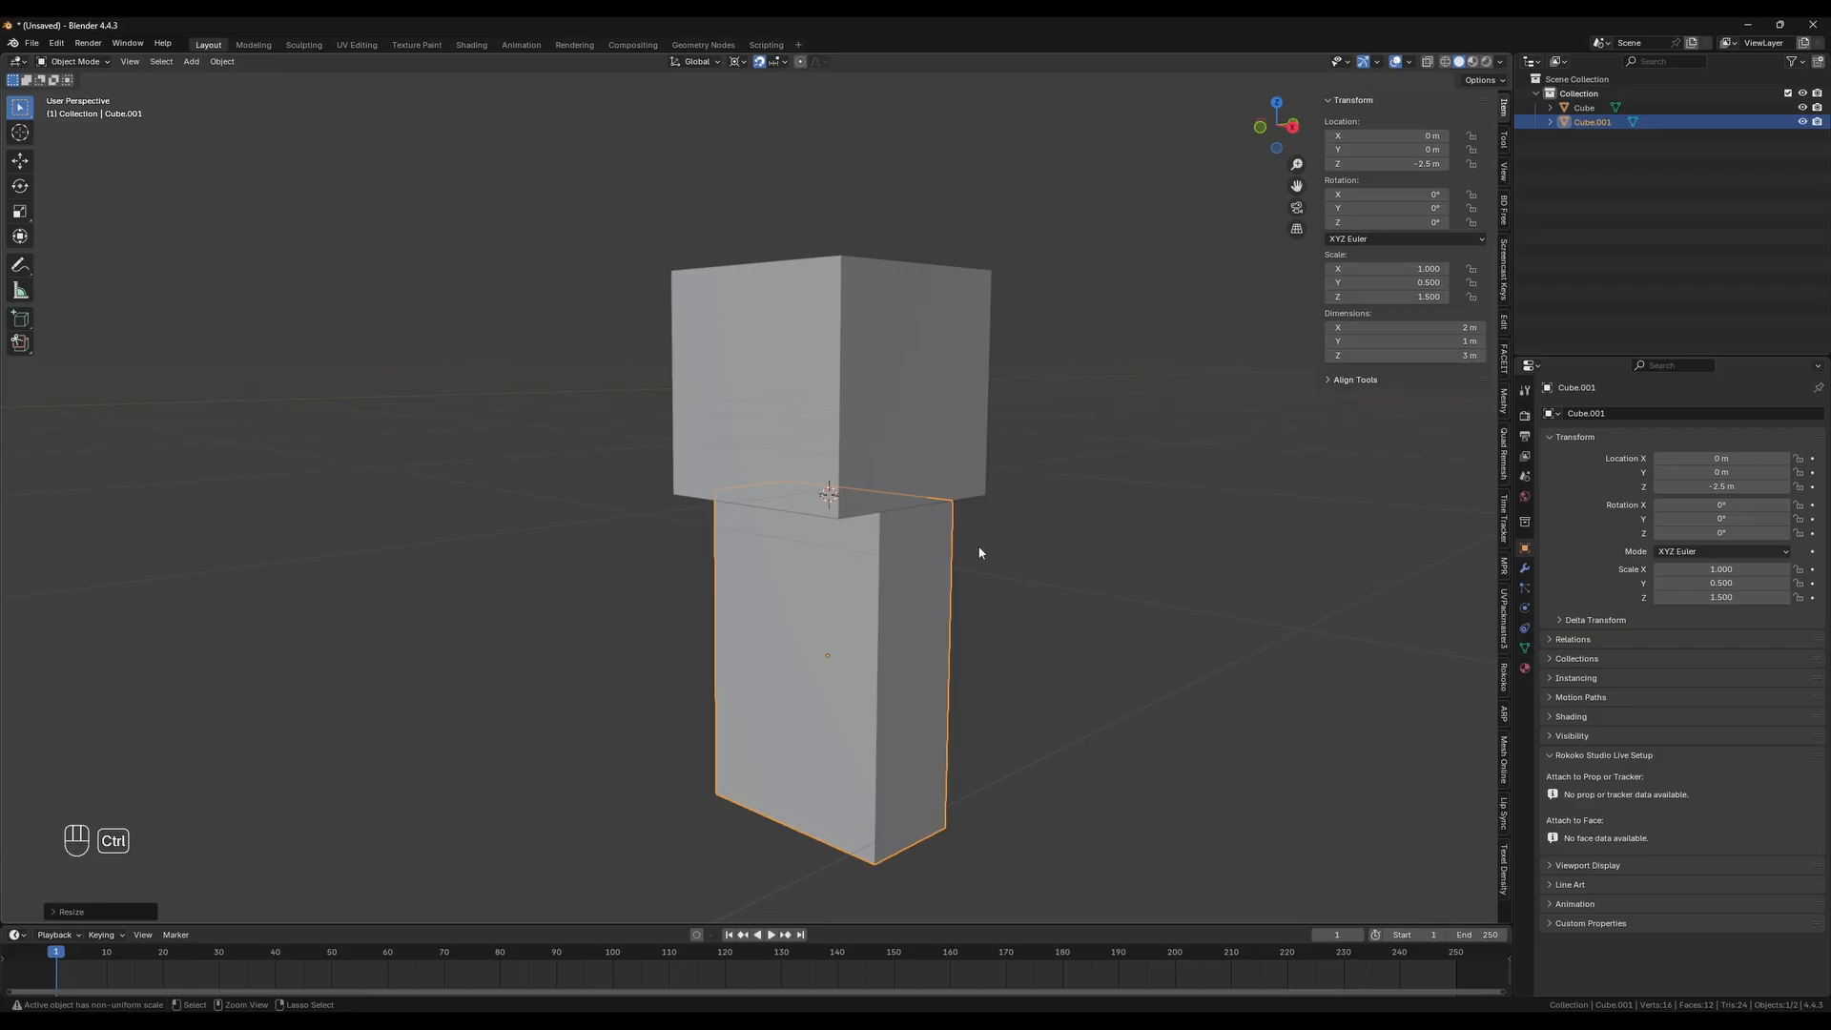
key("ctrl+a")
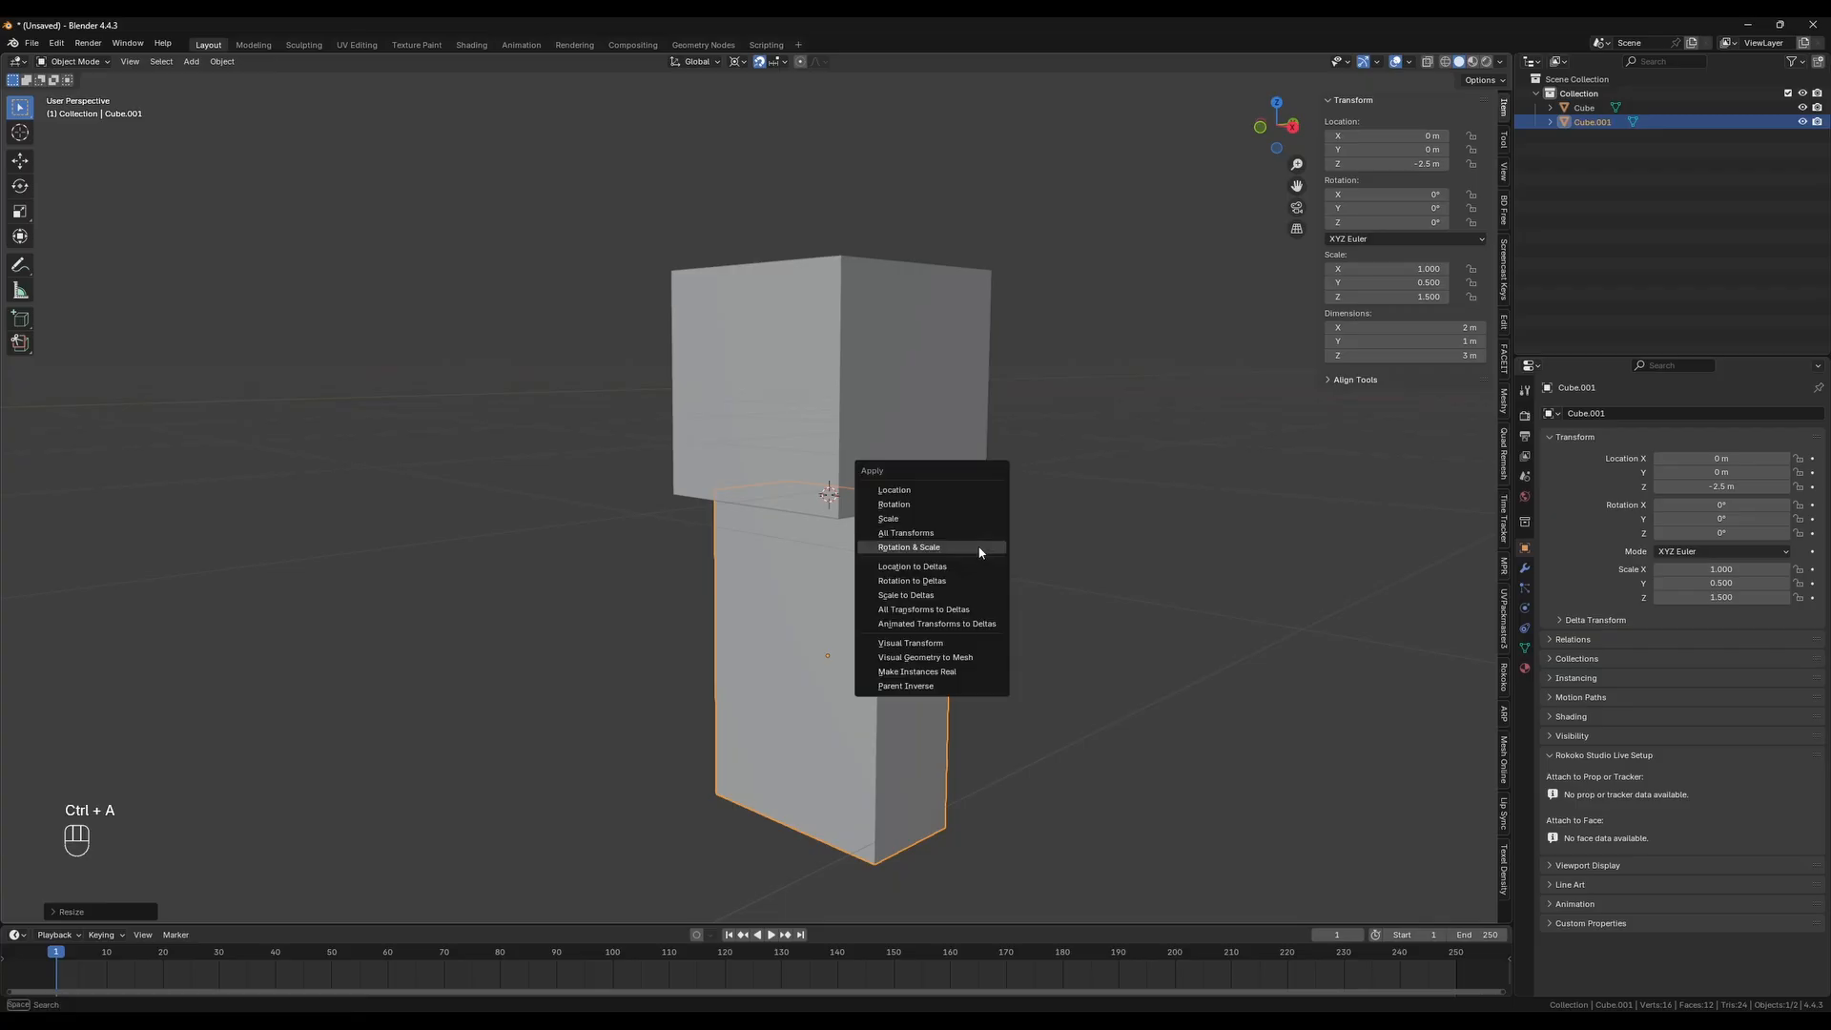
left_click(912, 521)
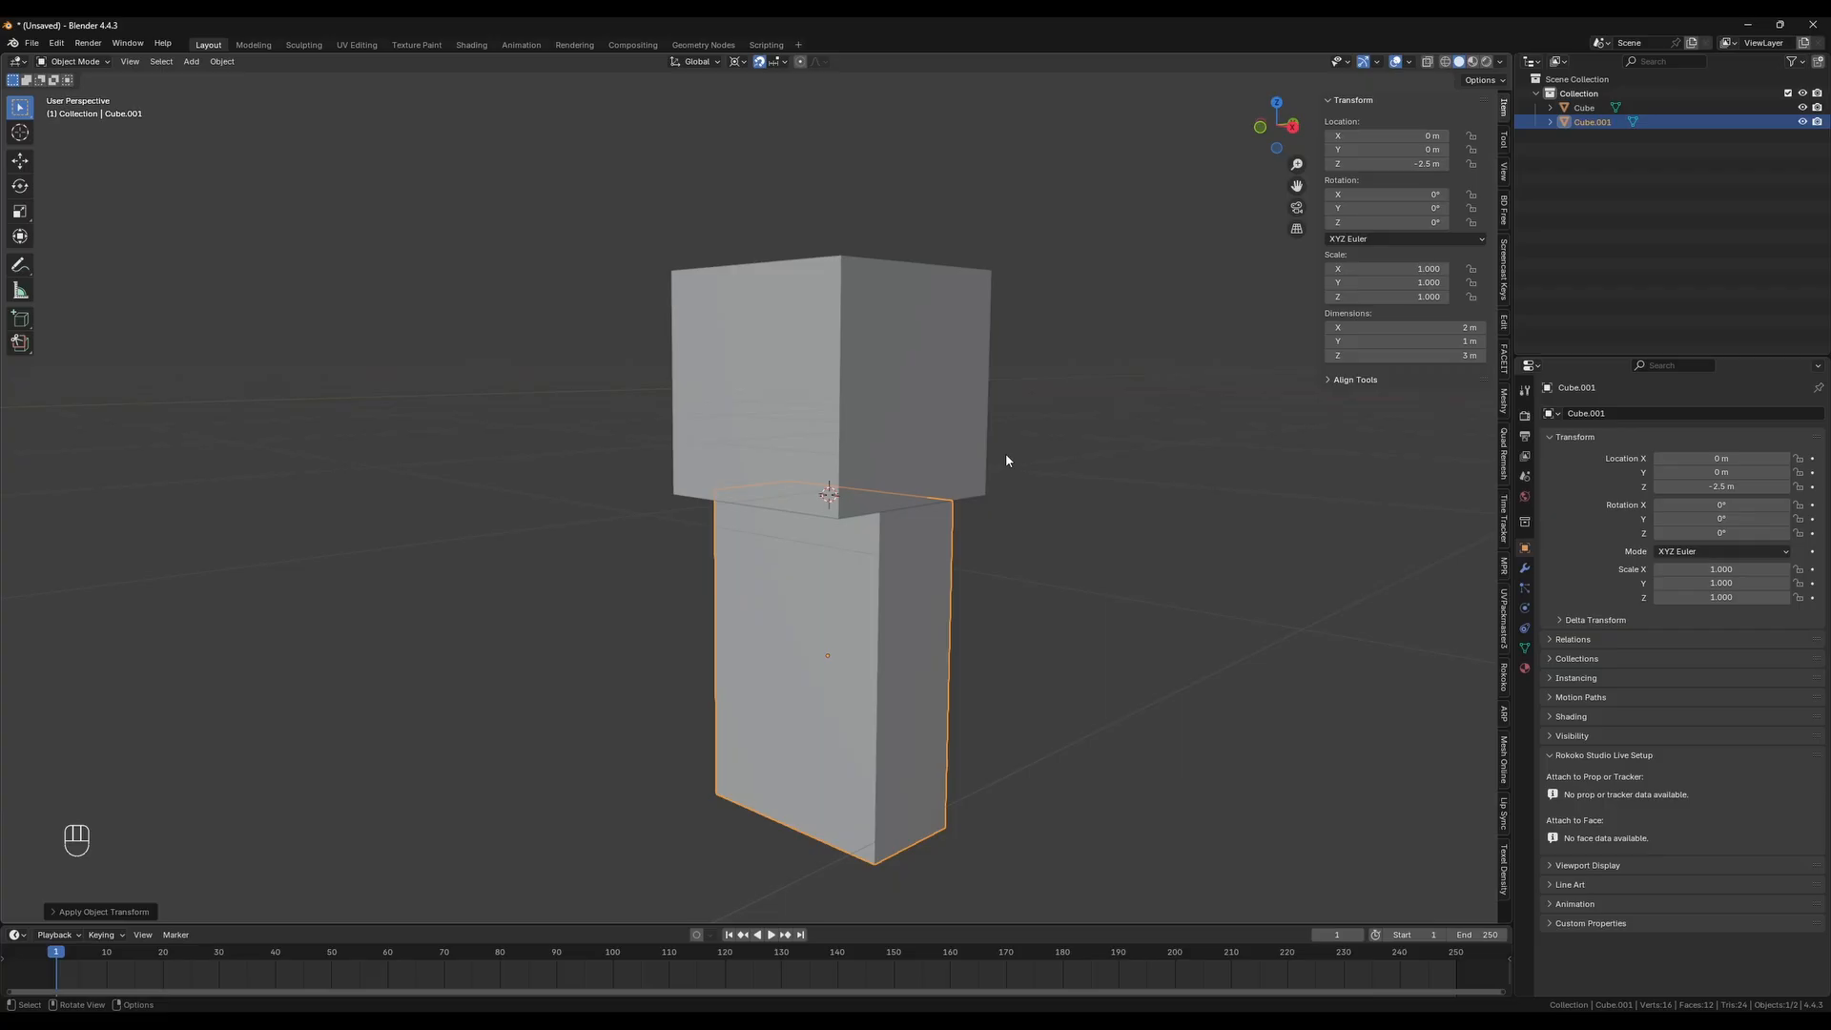
middle_click_drag(864, 589, 902, 587)
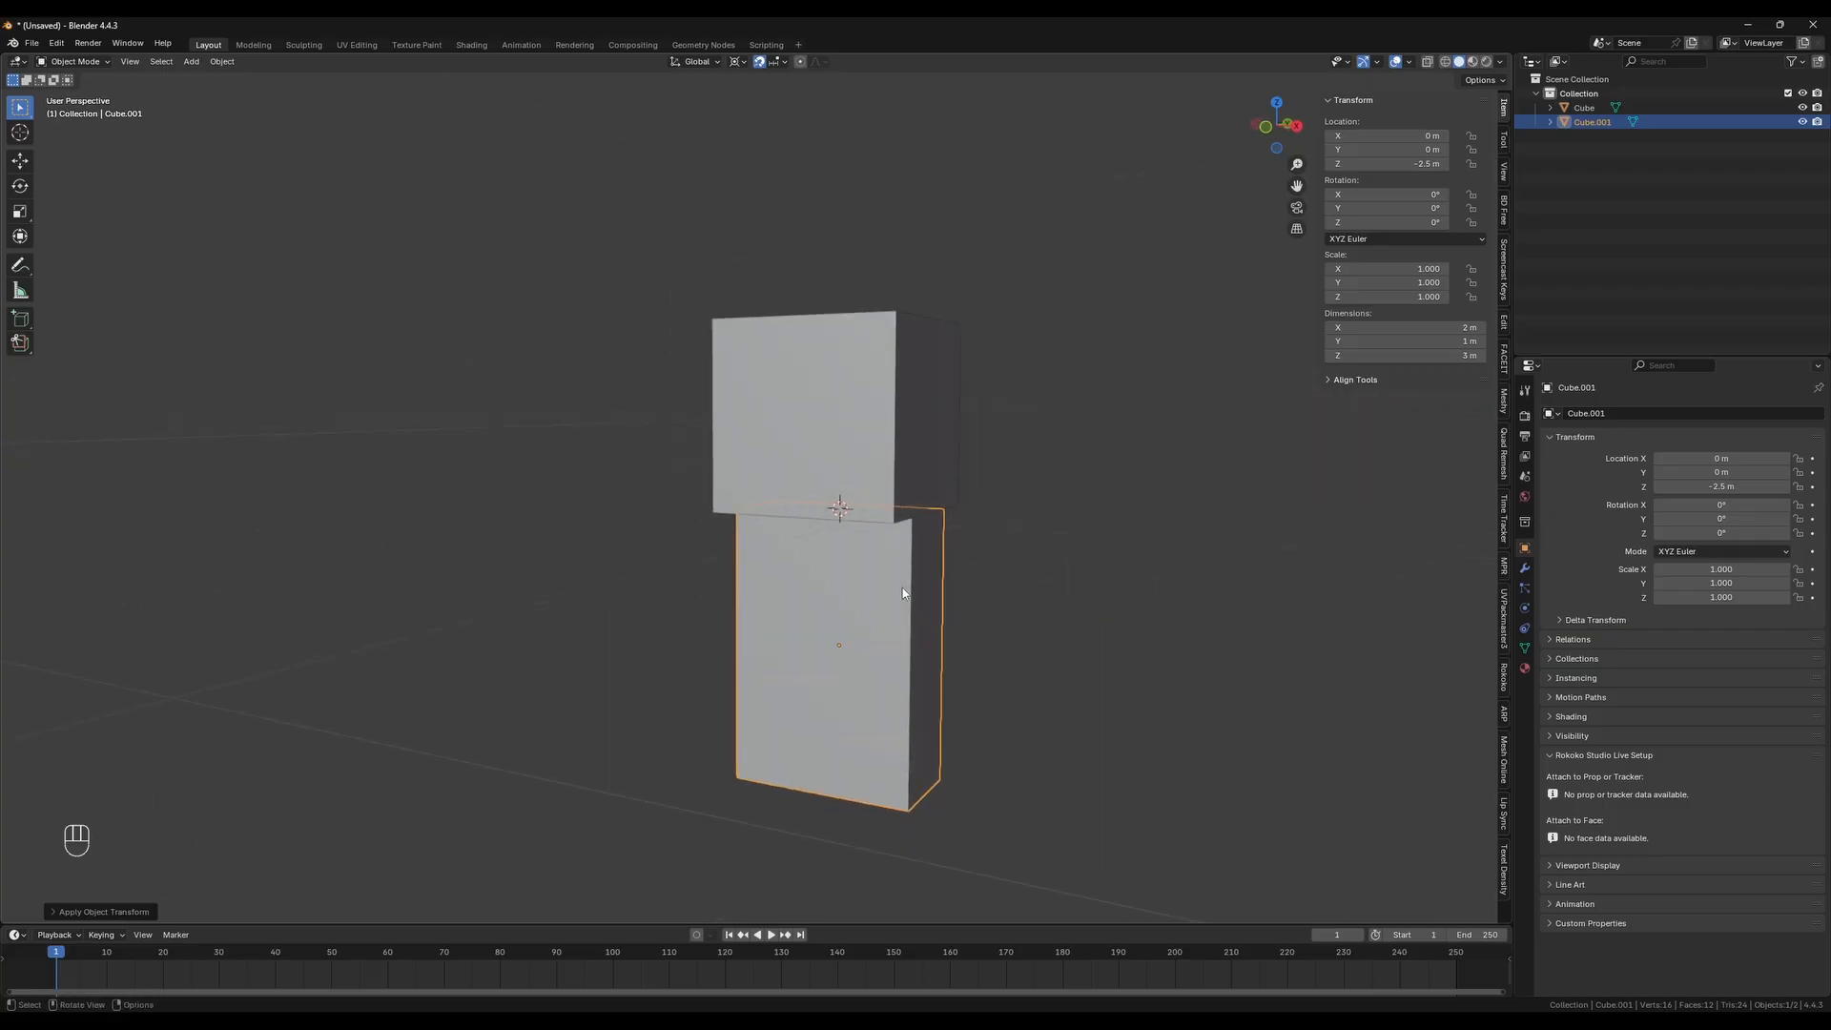
Select the torso's positive-X side face in Edit Mode and duplicate it in place
key("Tab")
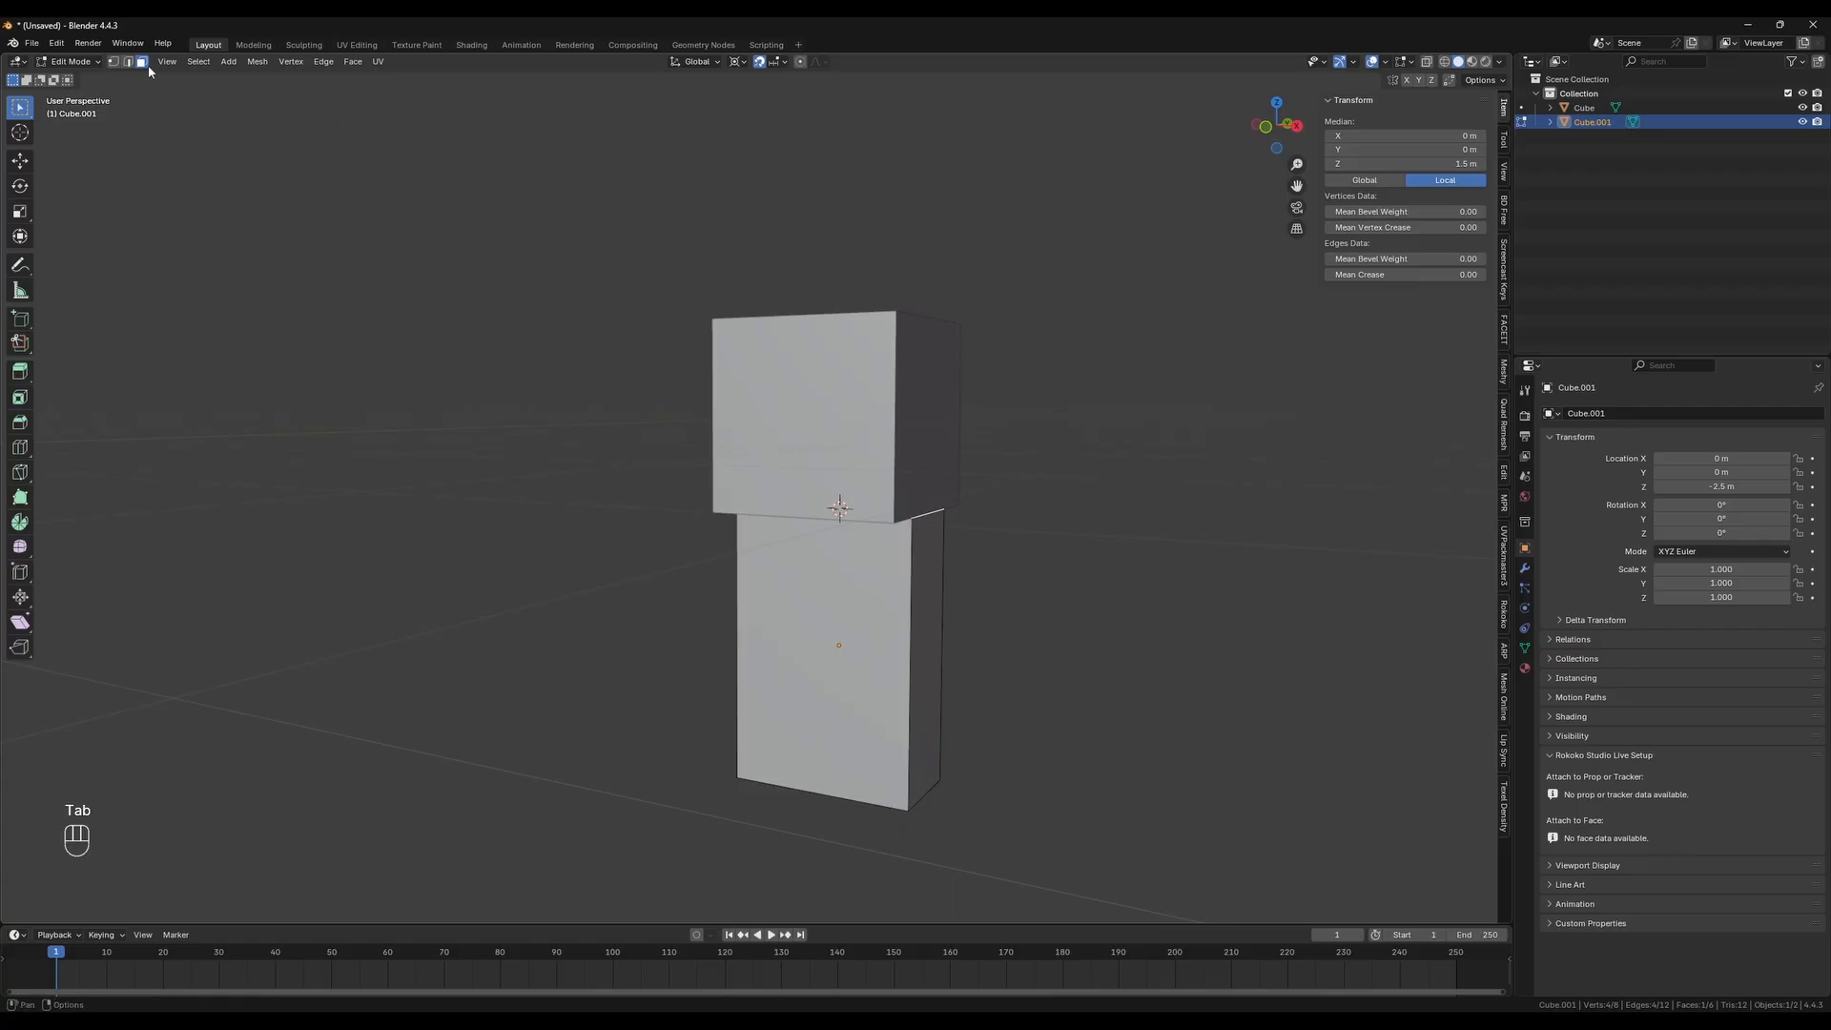
left_click(923, 633)
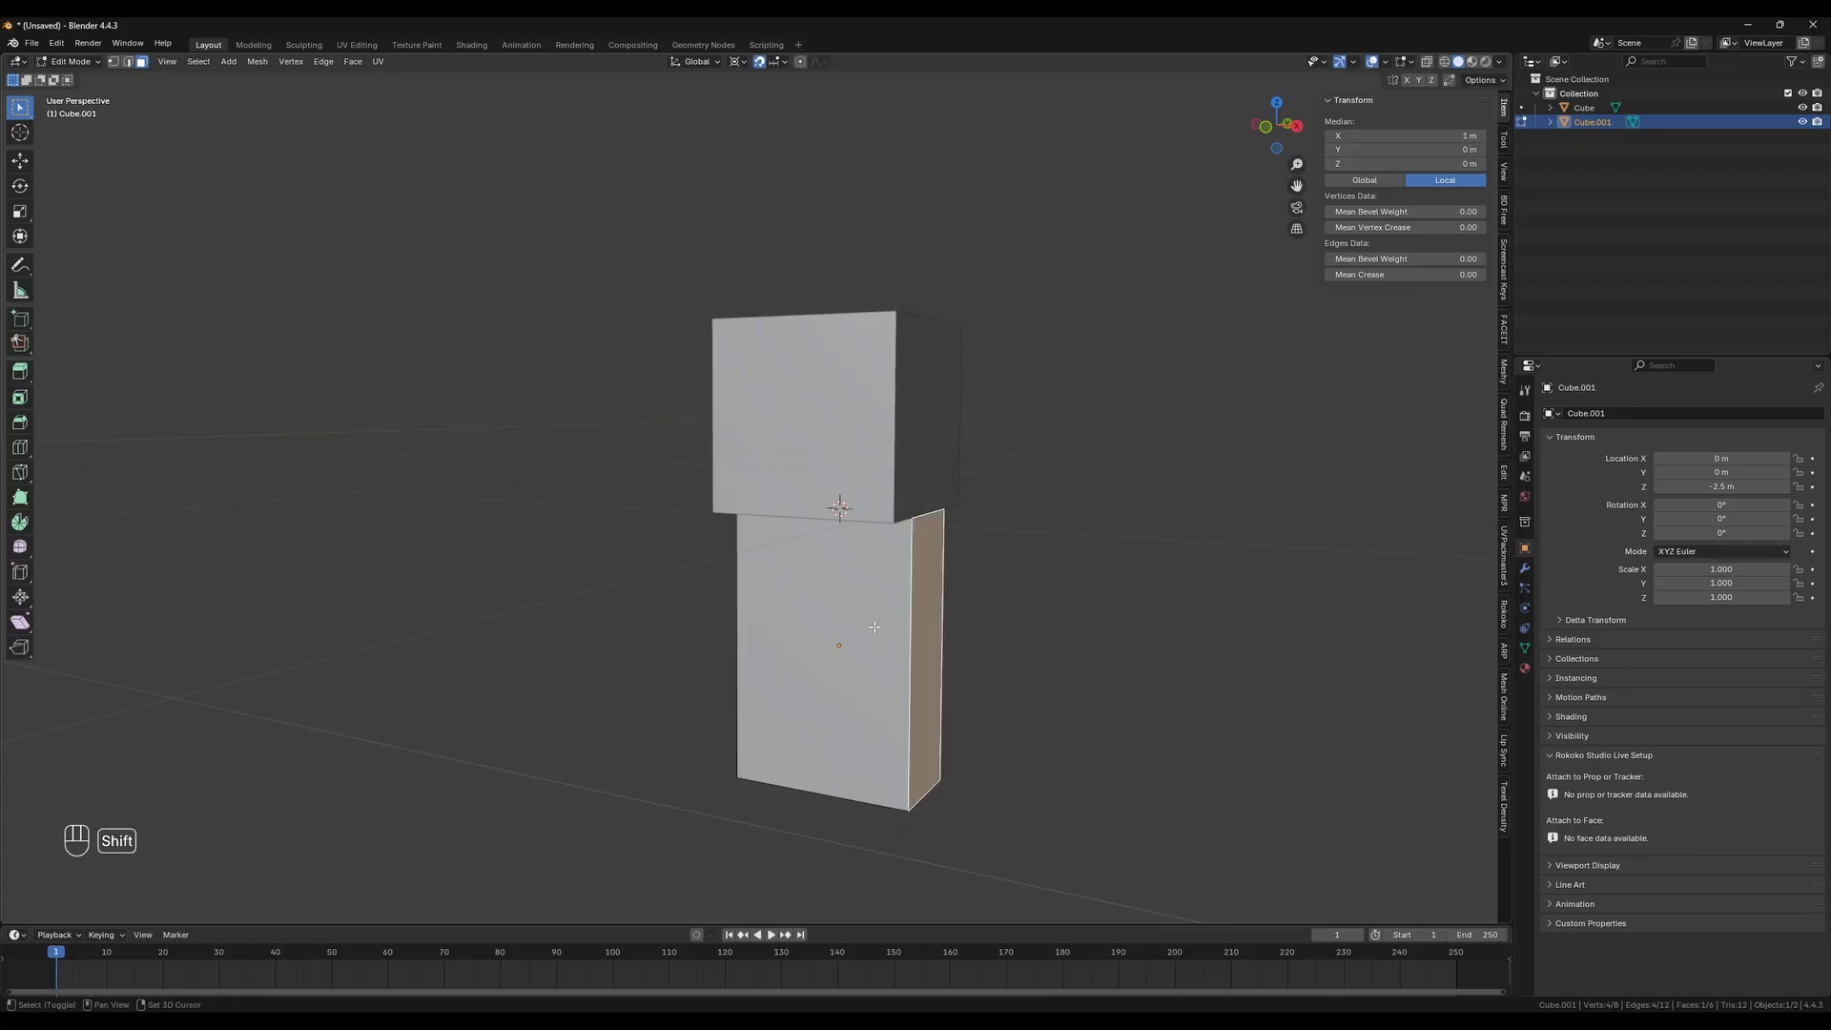
key("shift+d")
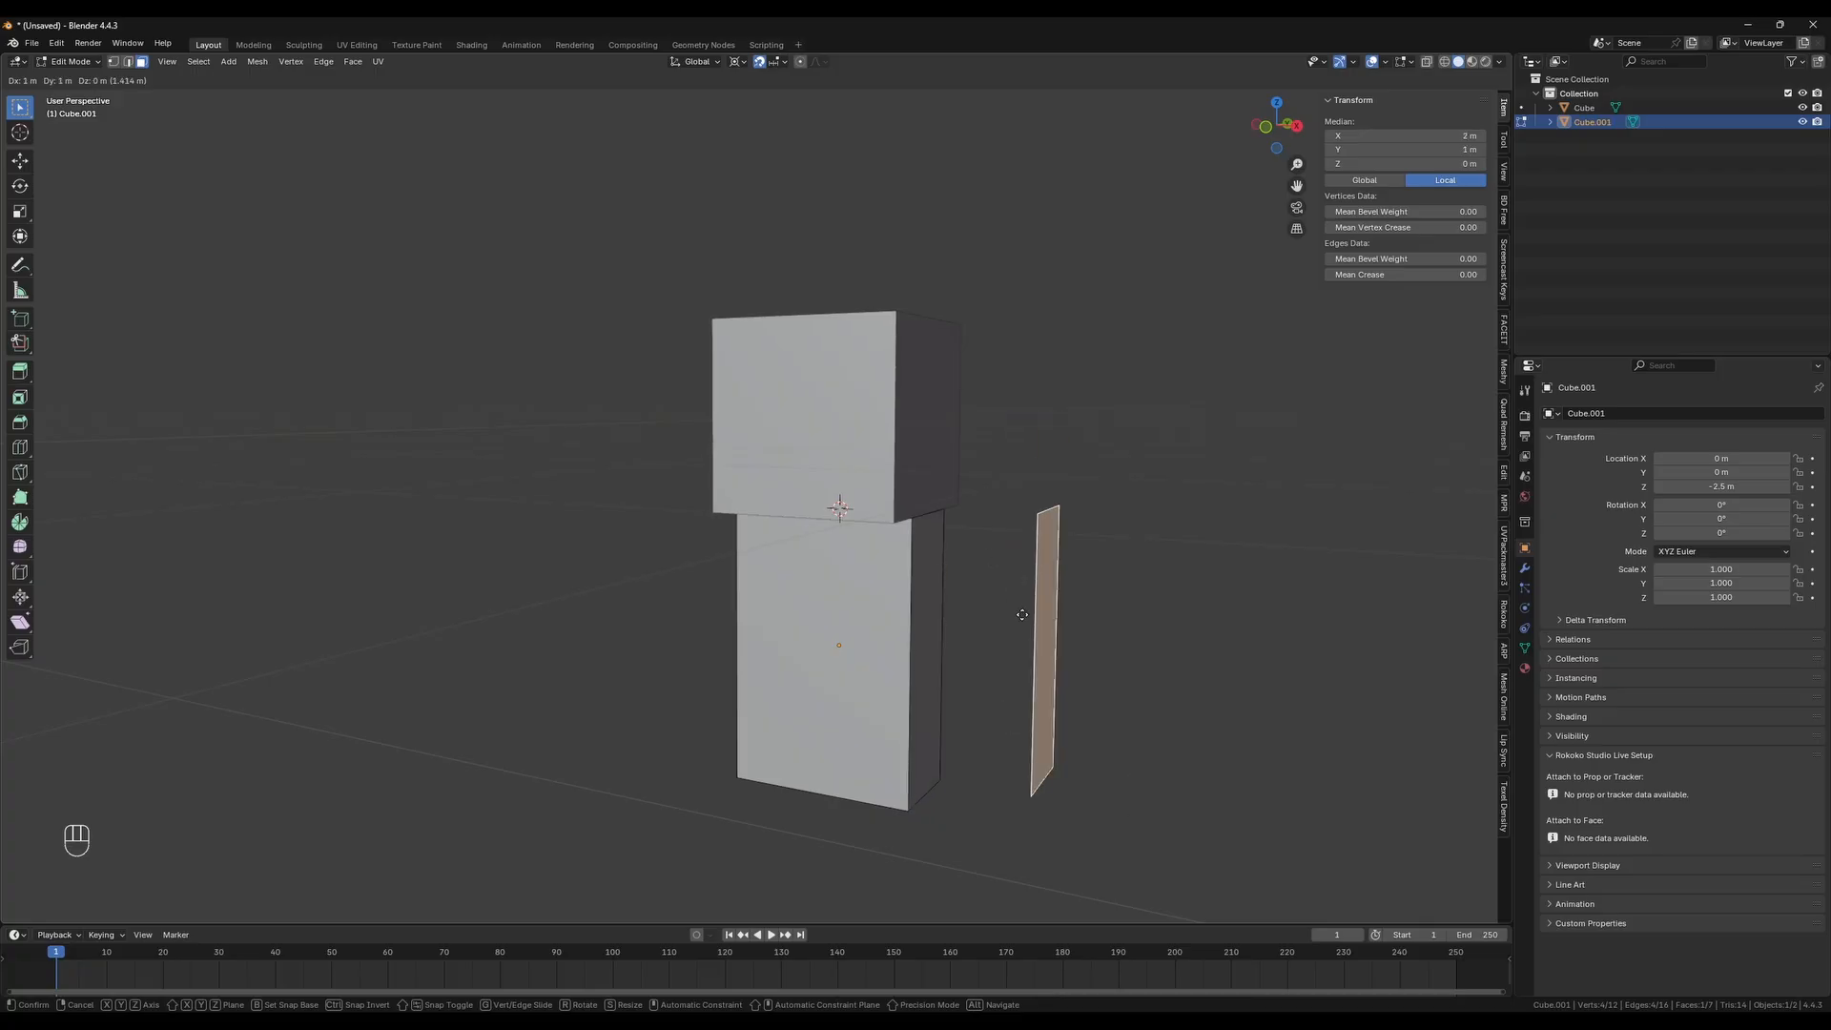
right_click(1022, 614)
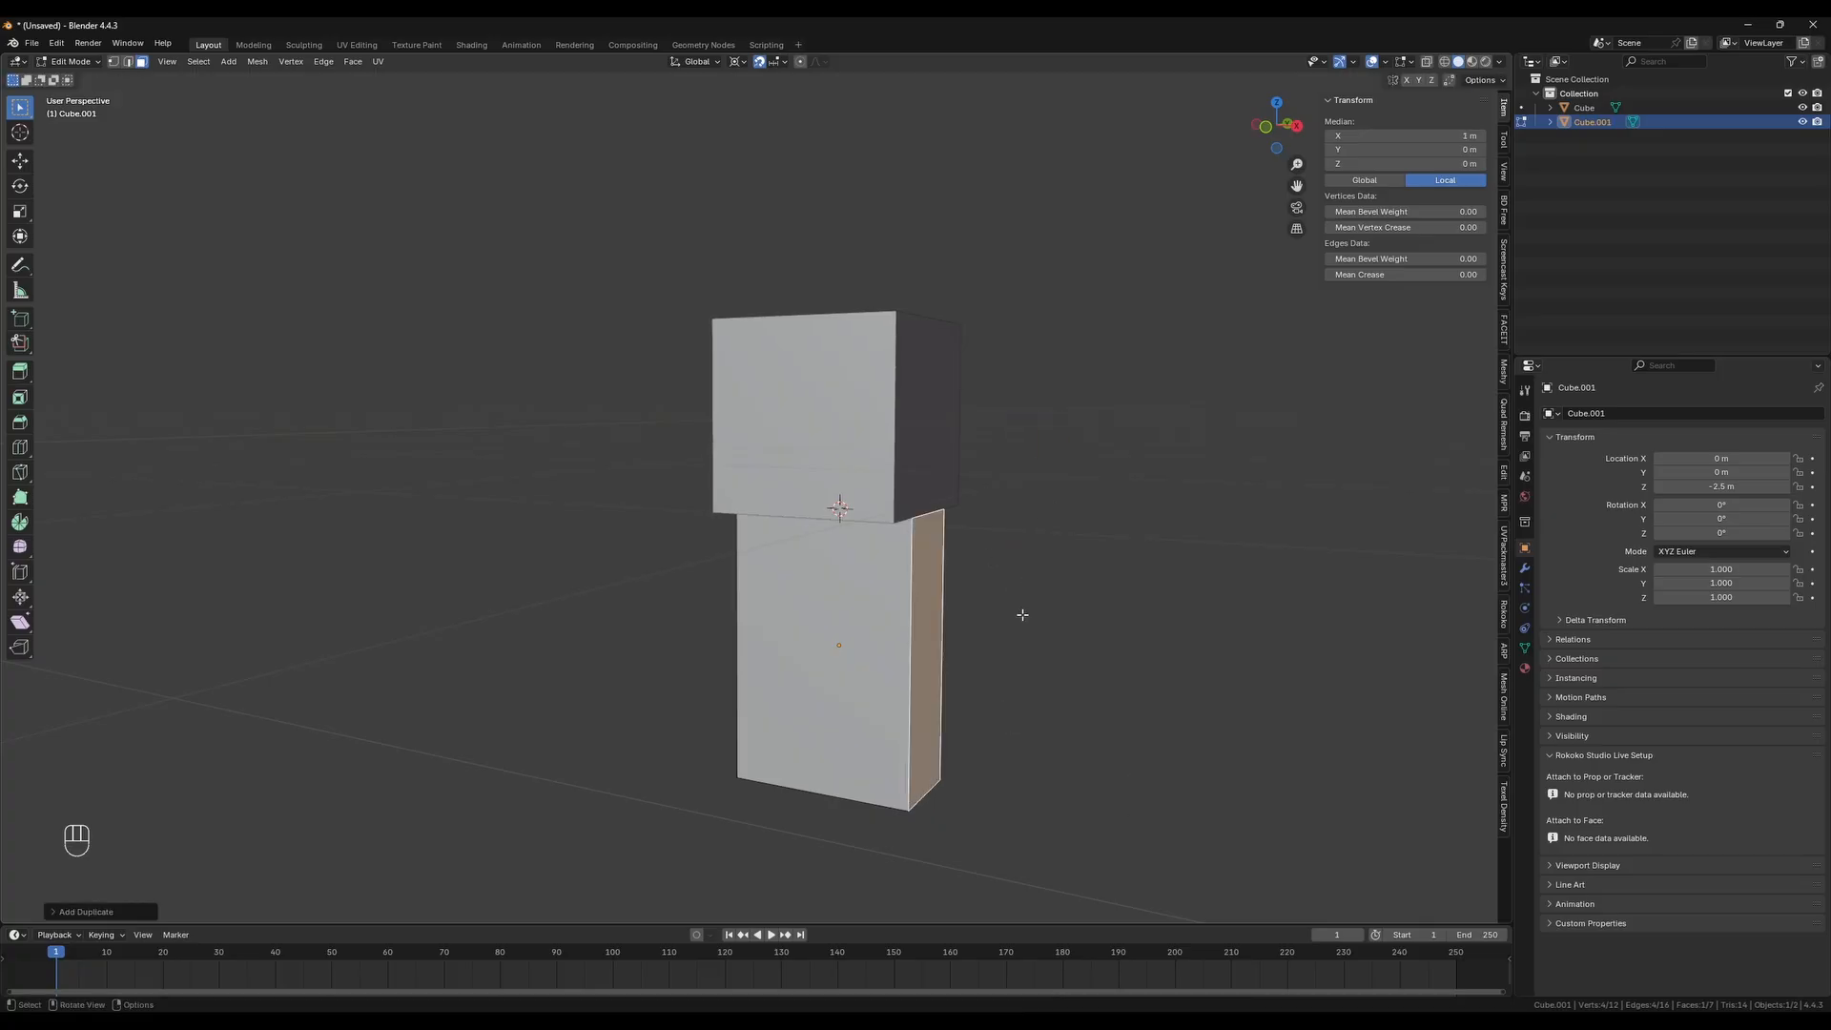
Extrude the duplicated side face outward by 1 m to form an arm block
scroll(931, 577, "up", 1)
middle_click_drag(931, 577, 942, 594)
key("e")
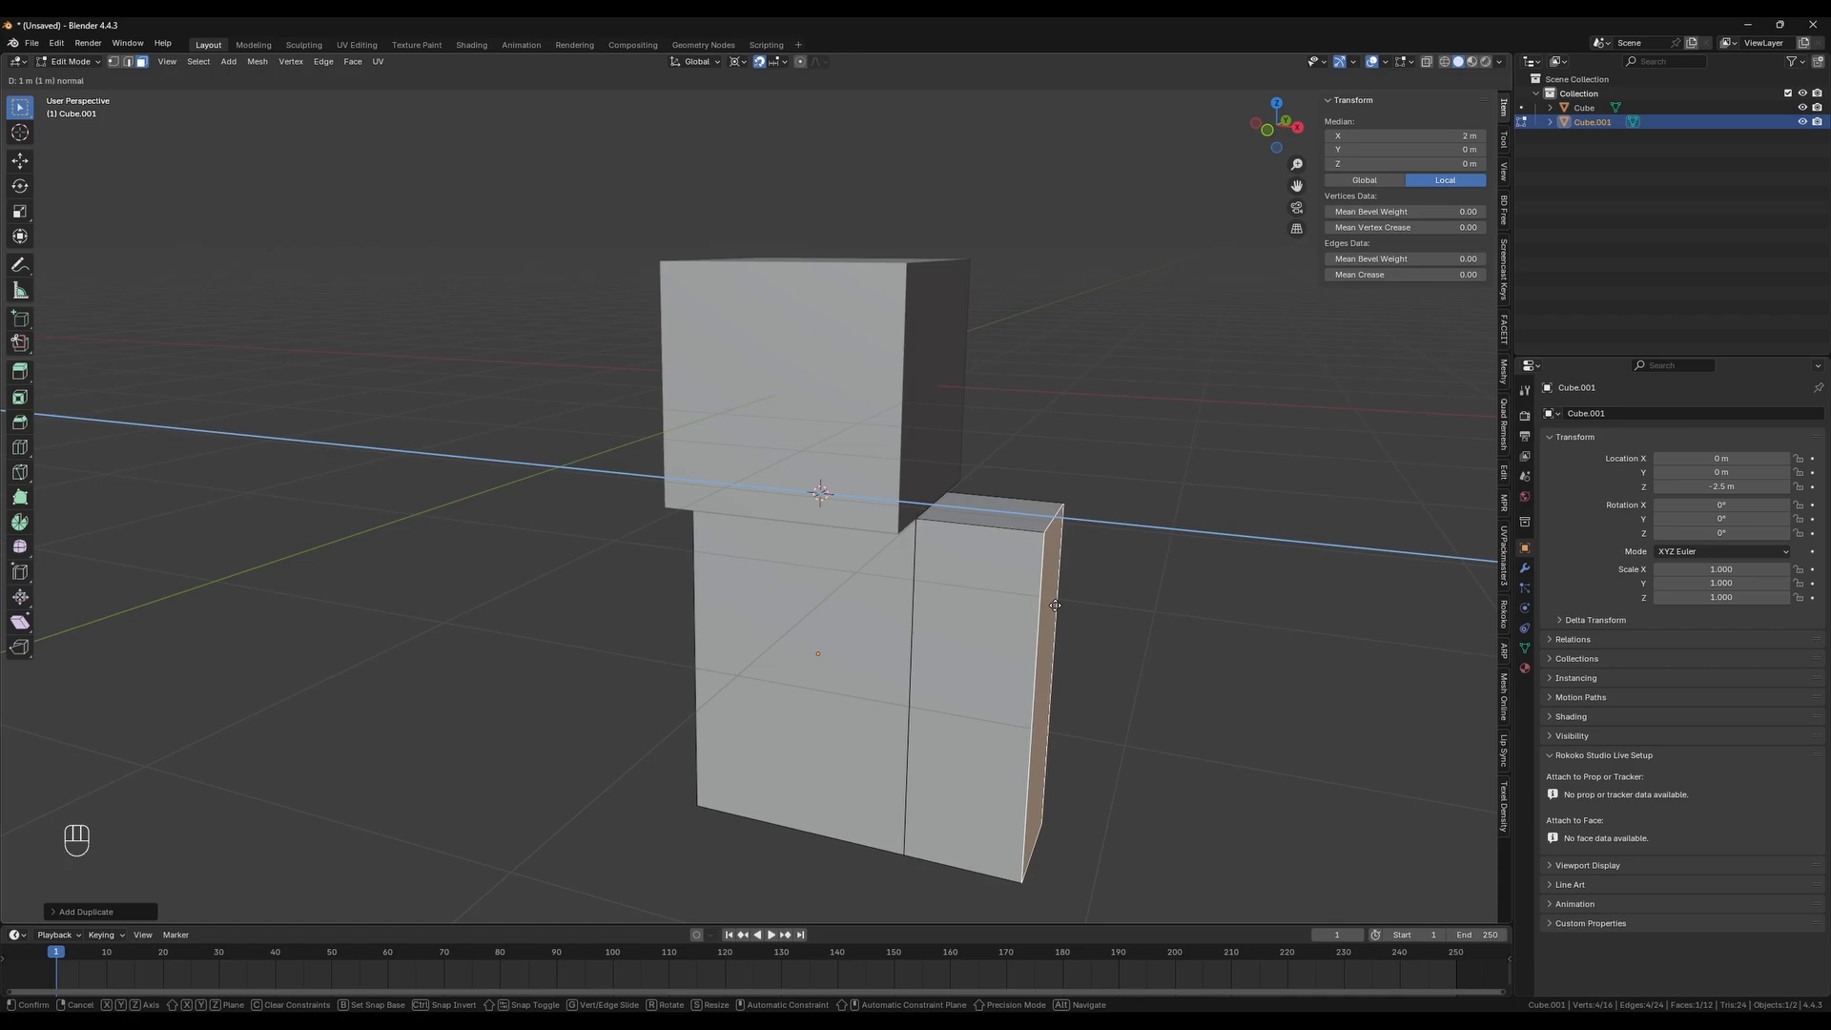
key("KP_1")
key("KP_Enter")
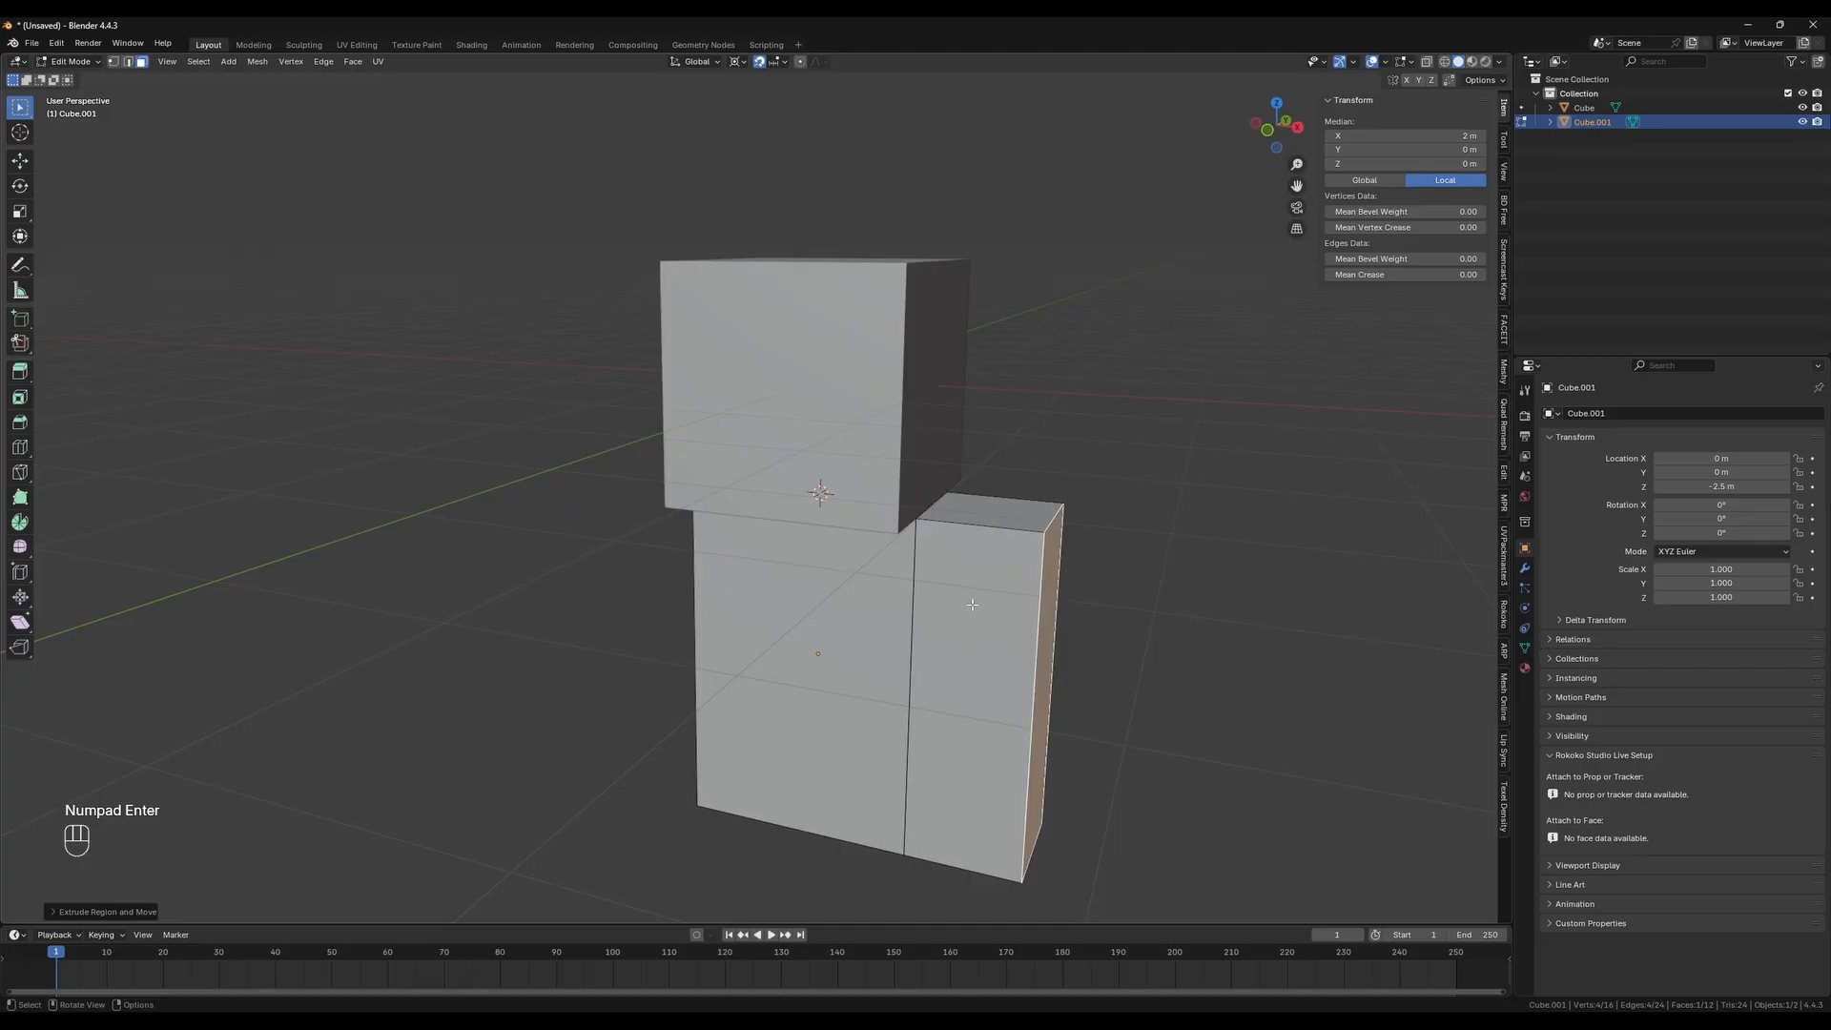
Select the whole linked arm block and duplicate it -3 m along X, flush against the torso's opposite side in front view
scroll(972, 570, "down", 2)
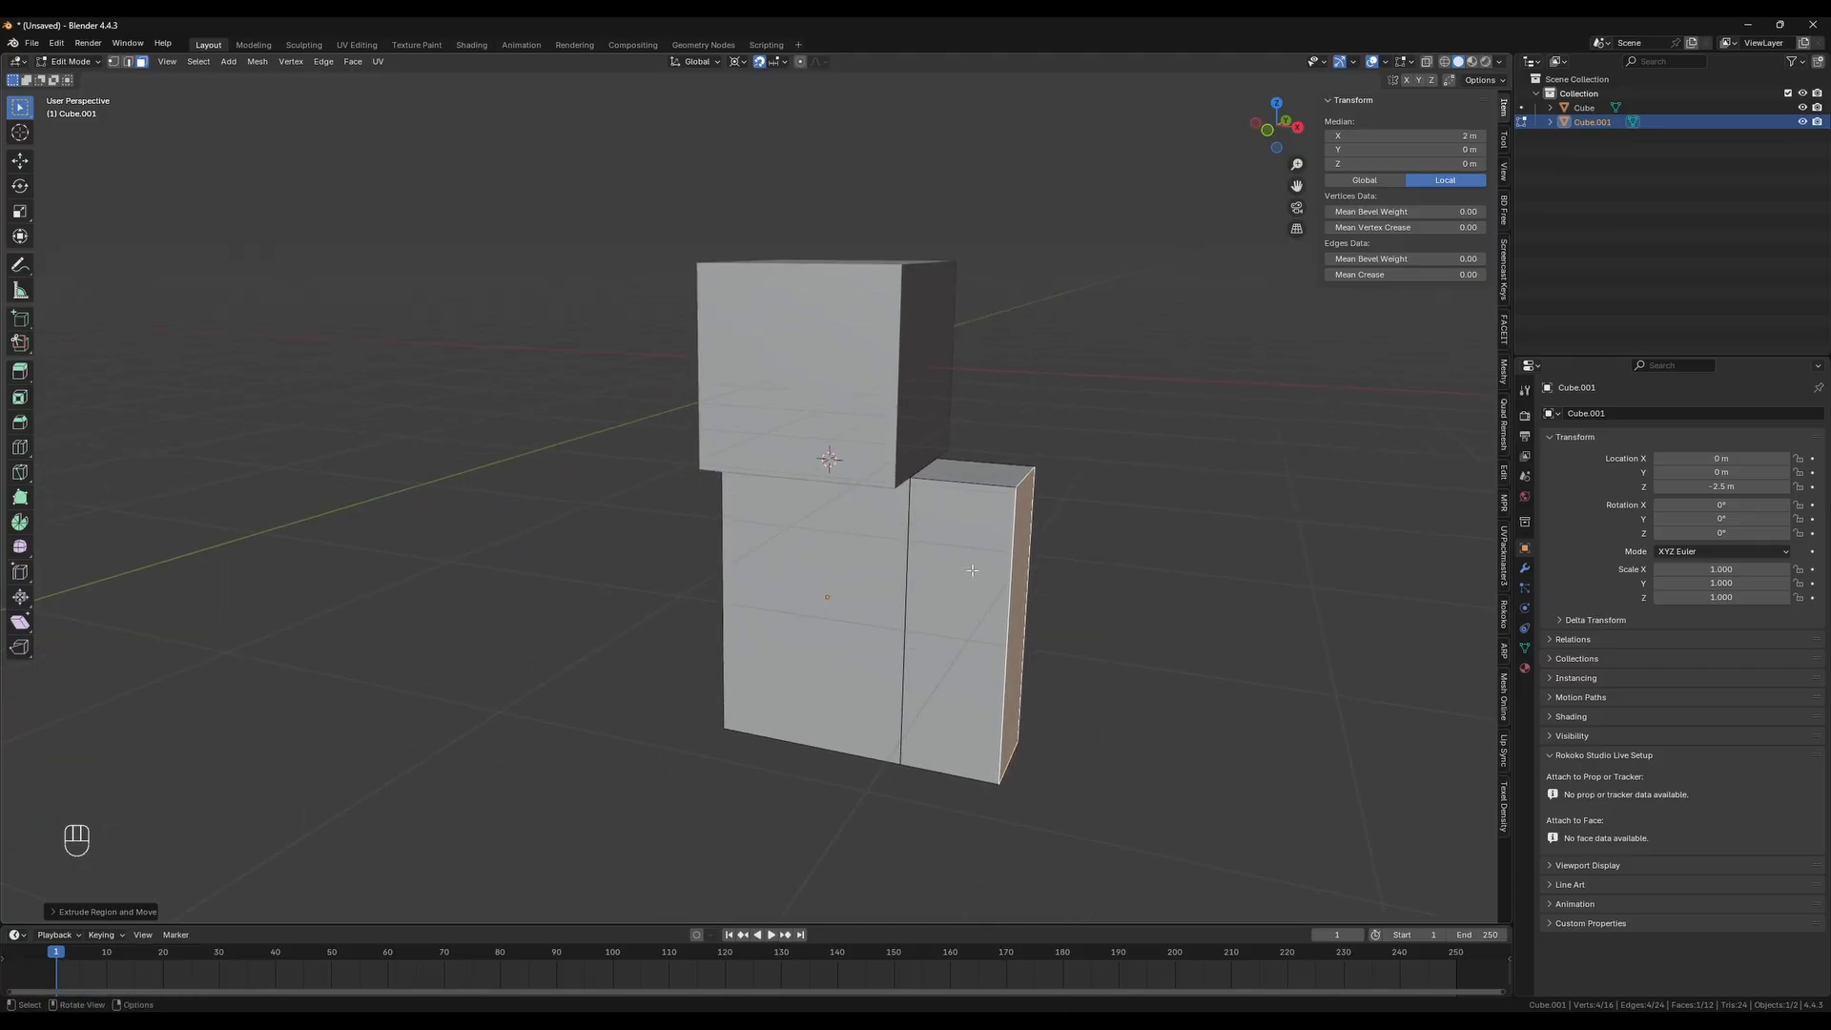
middle_click_drag(972, 571, 998, 569)
key("KP_1")
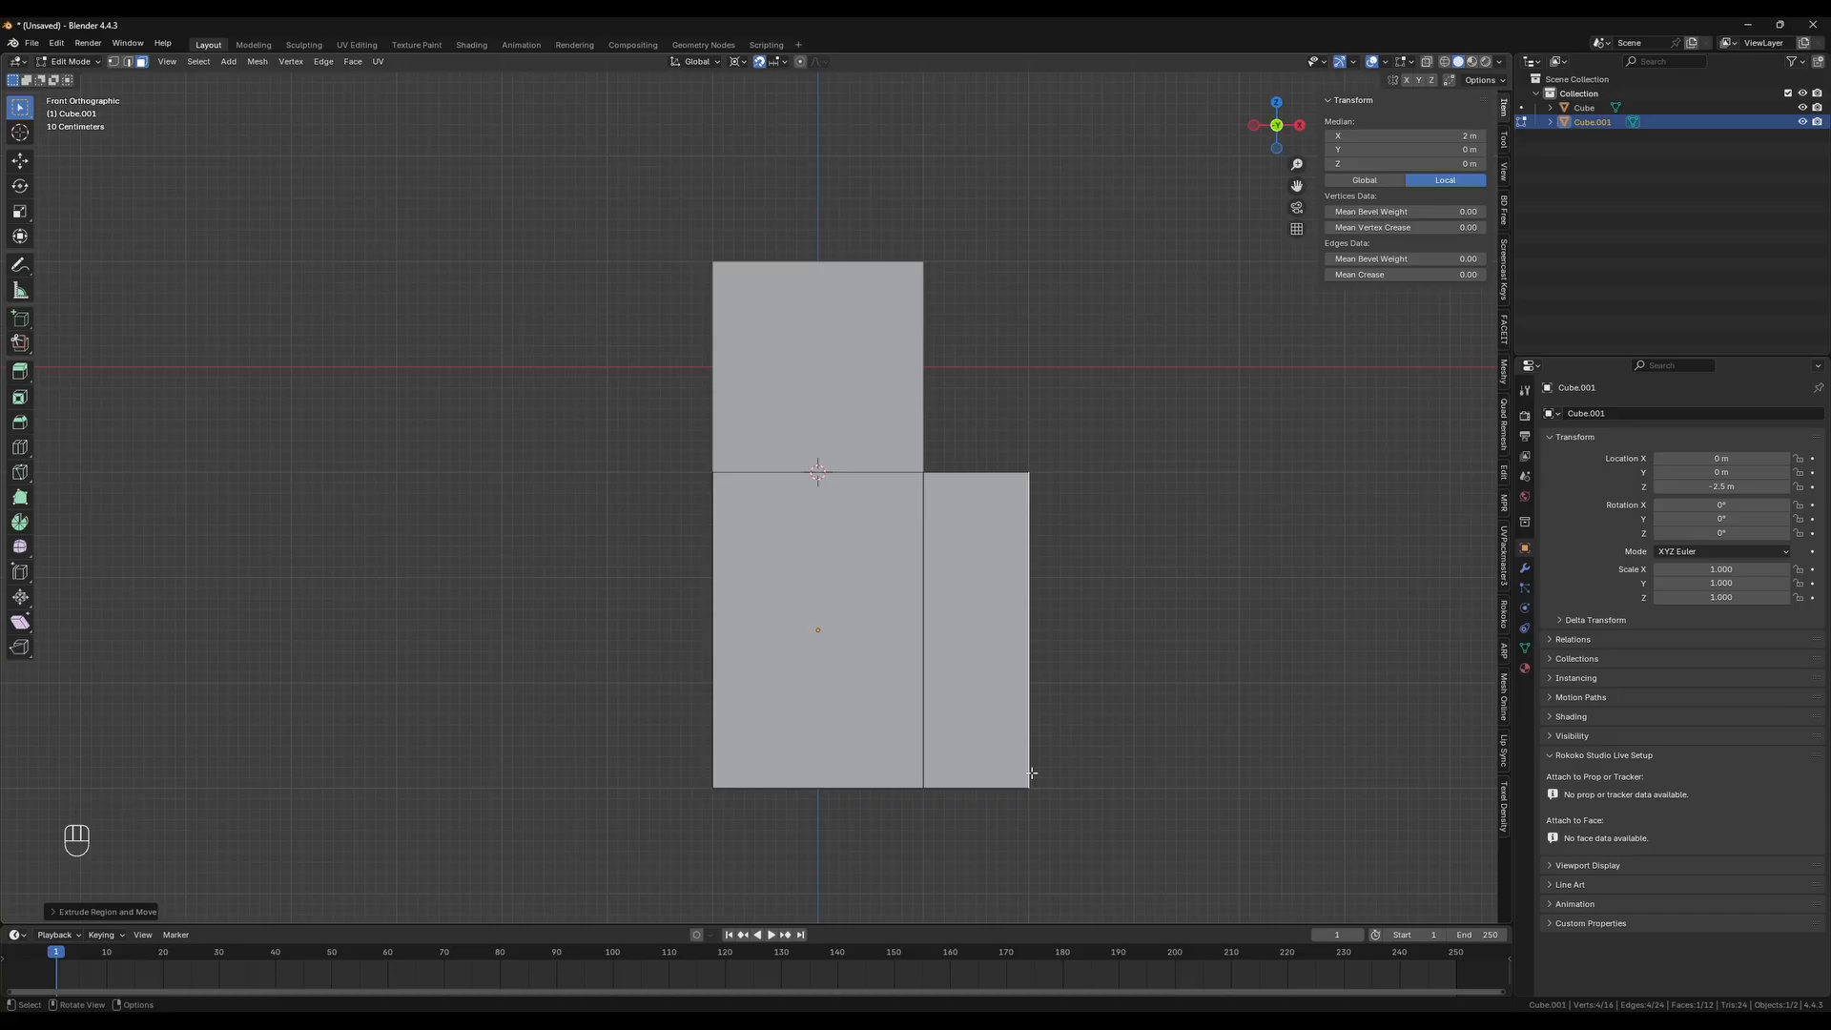
middle_click_drag(866, 777, 1024, 623)
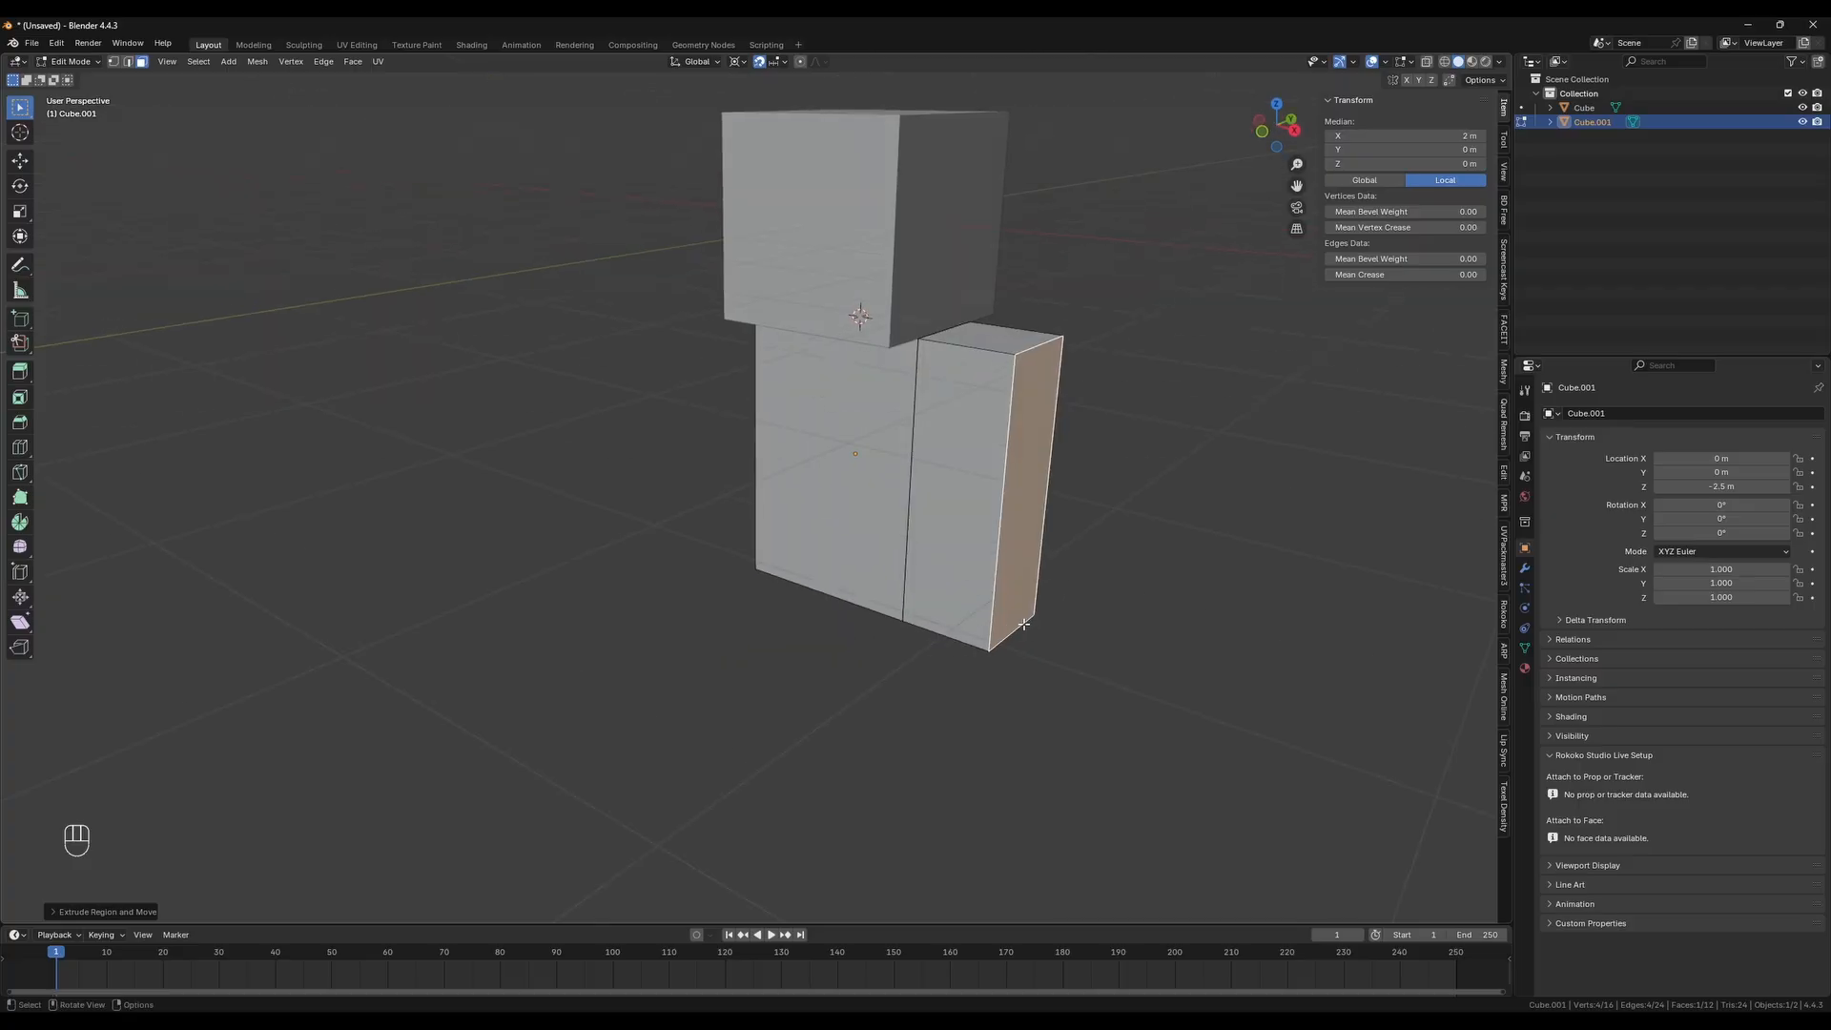
key("l")
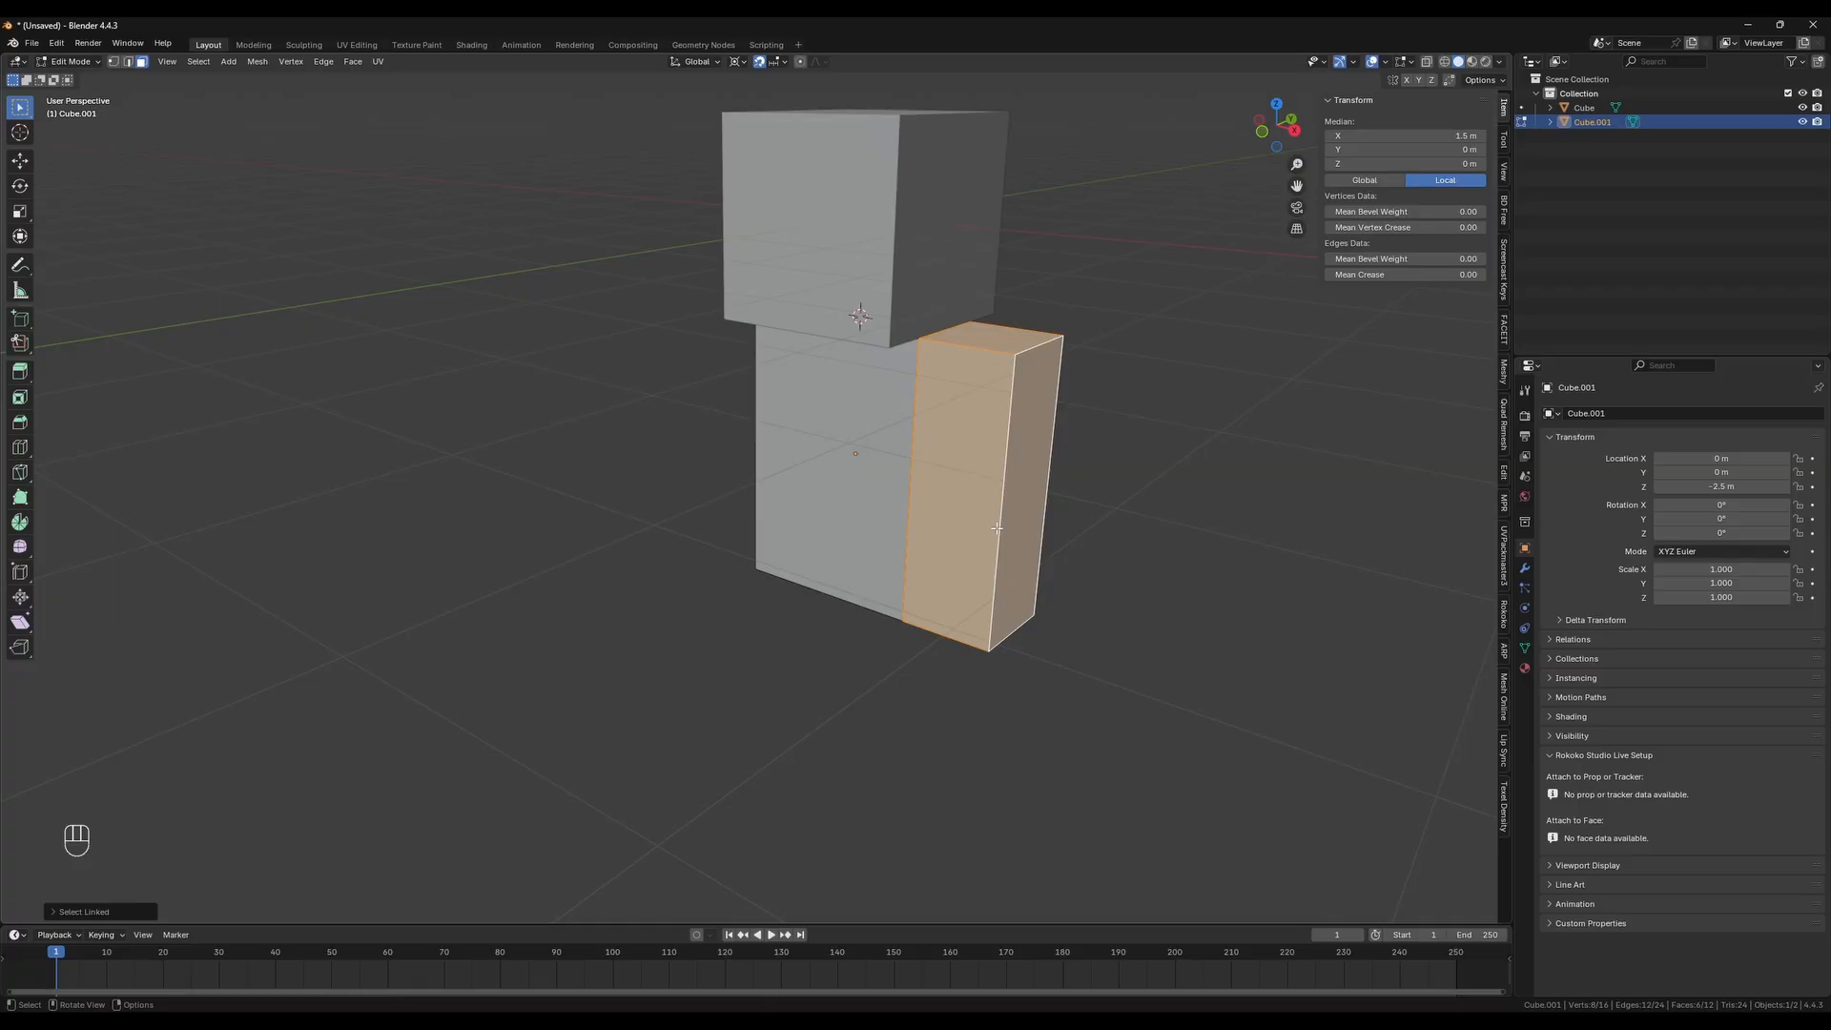
middle_click_drag(1018, 365, 1016, 405)
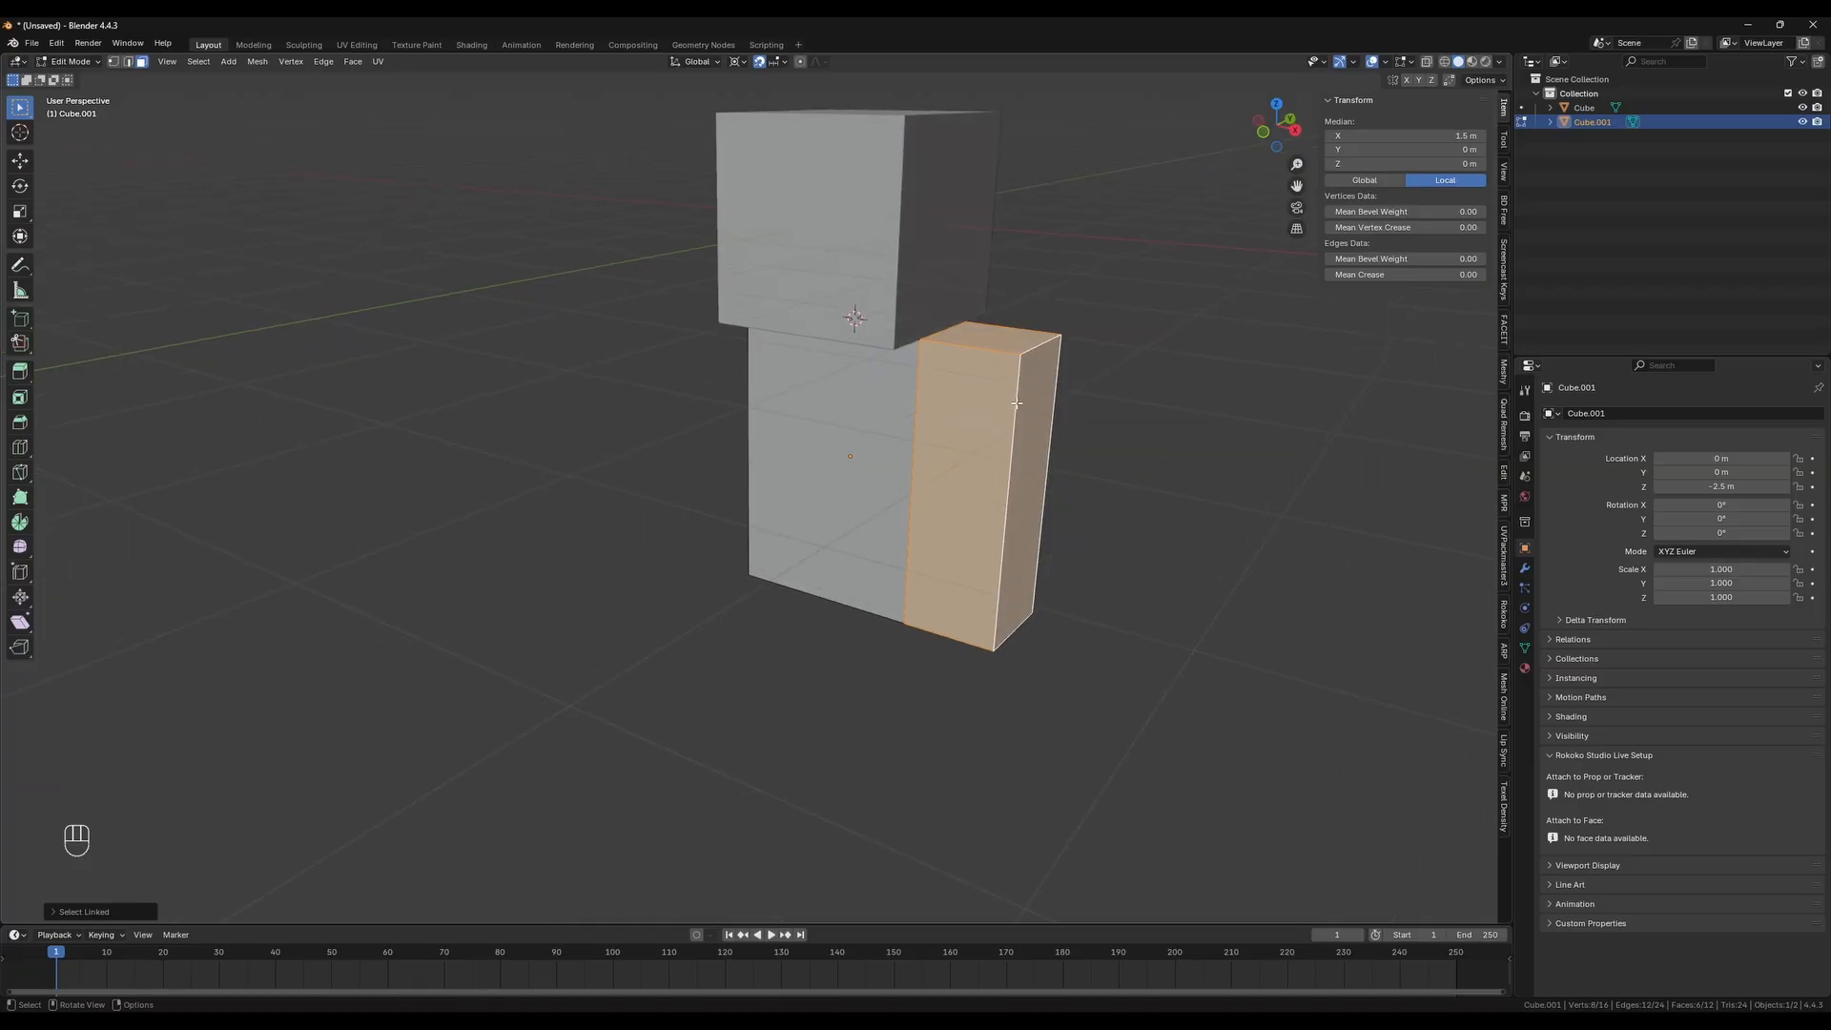
key("KP_1")
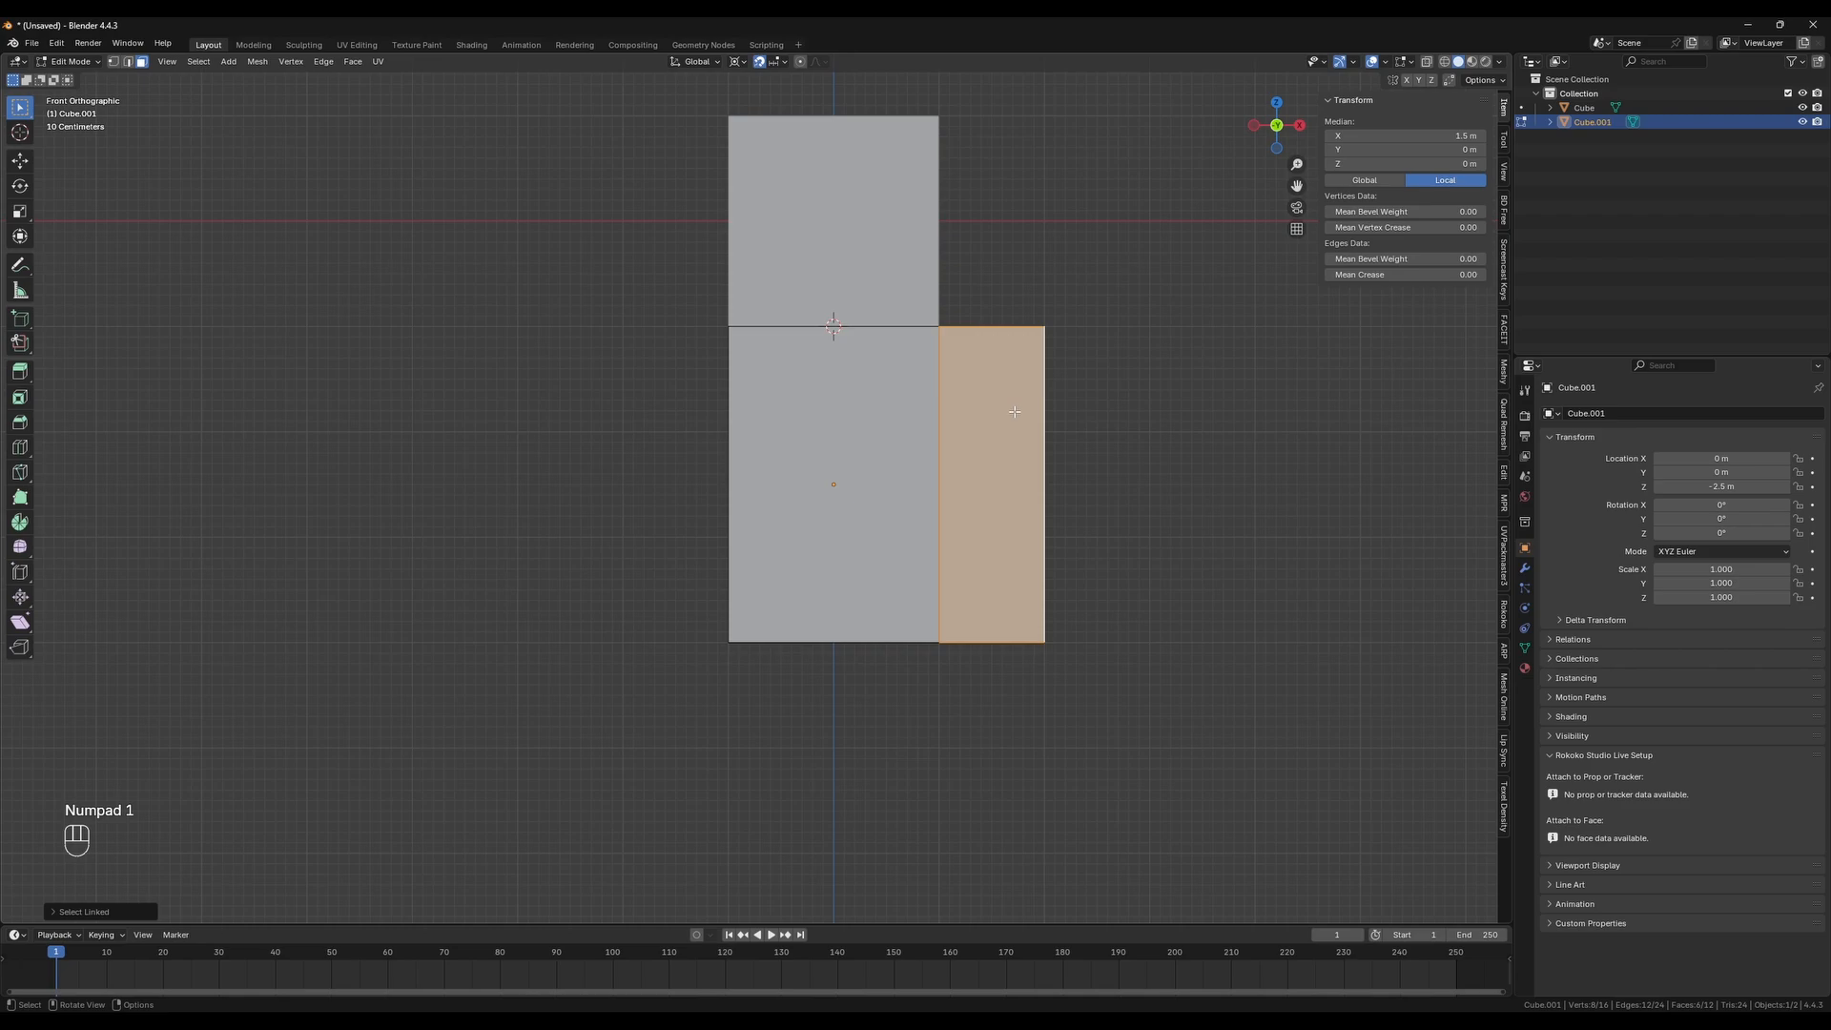
scroll(1014, 418, "down", 1)
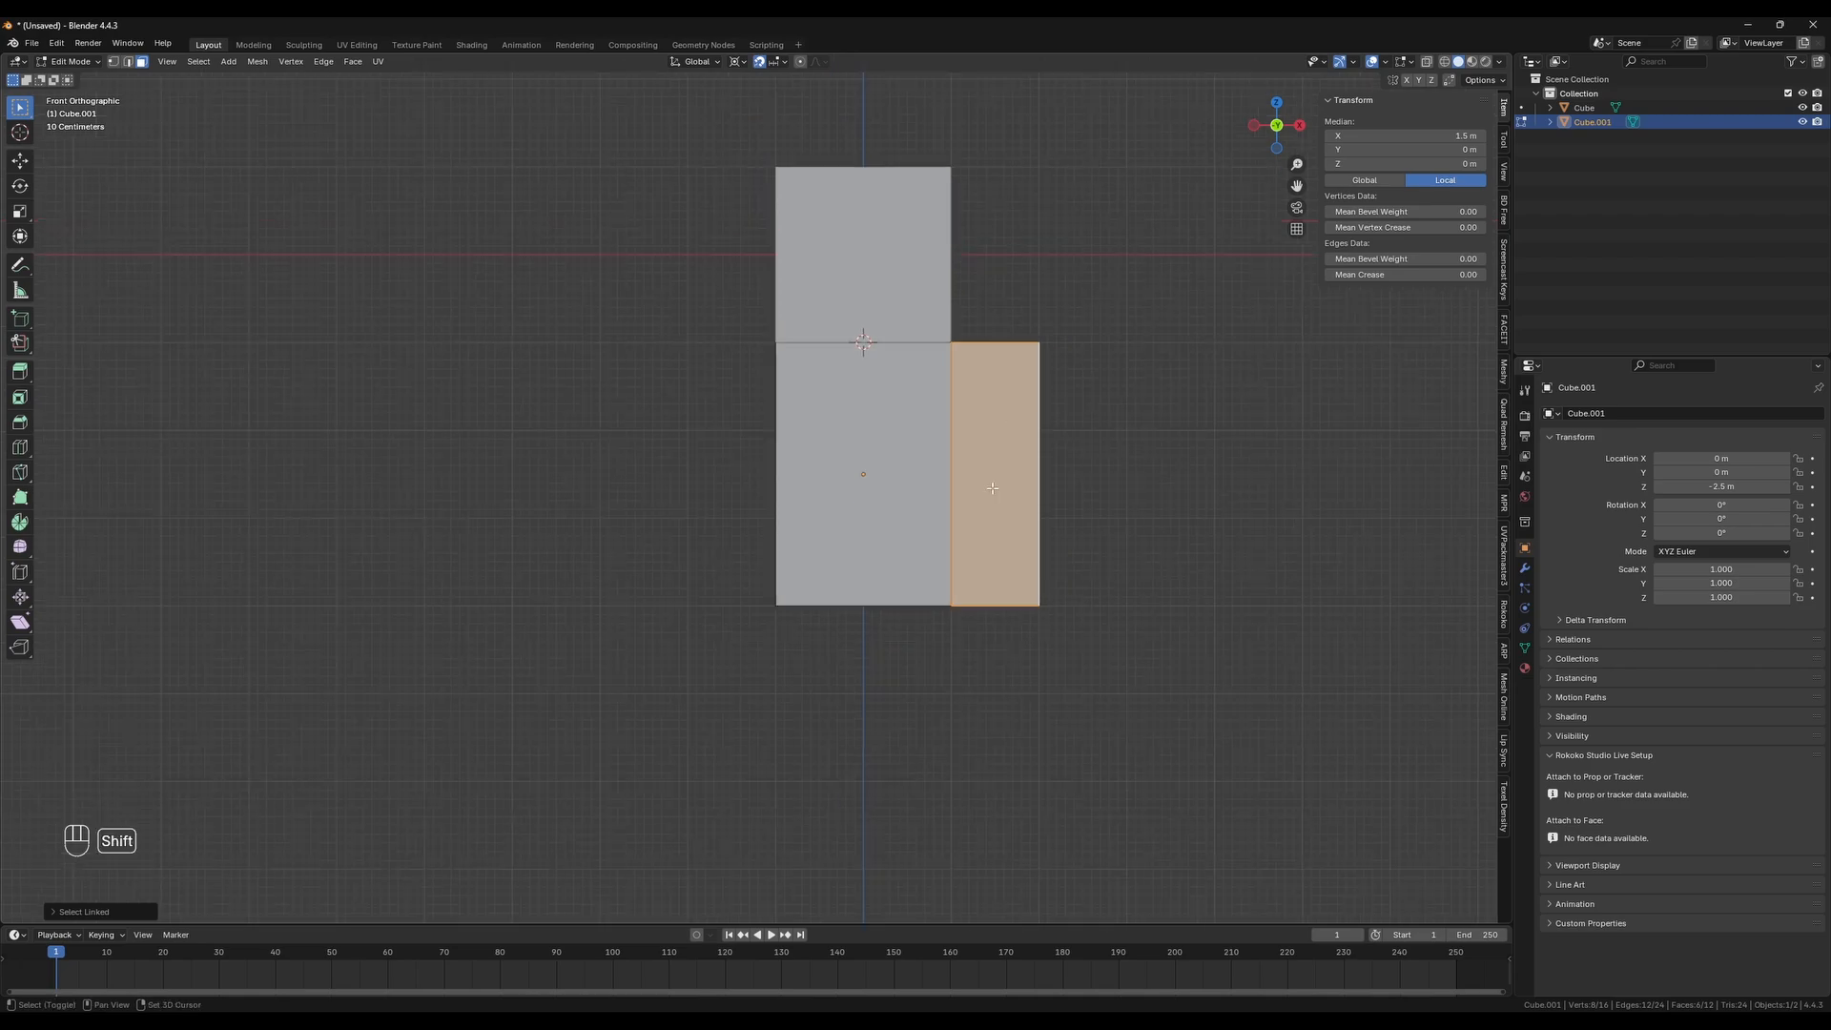
key("shift+d")
key("x")
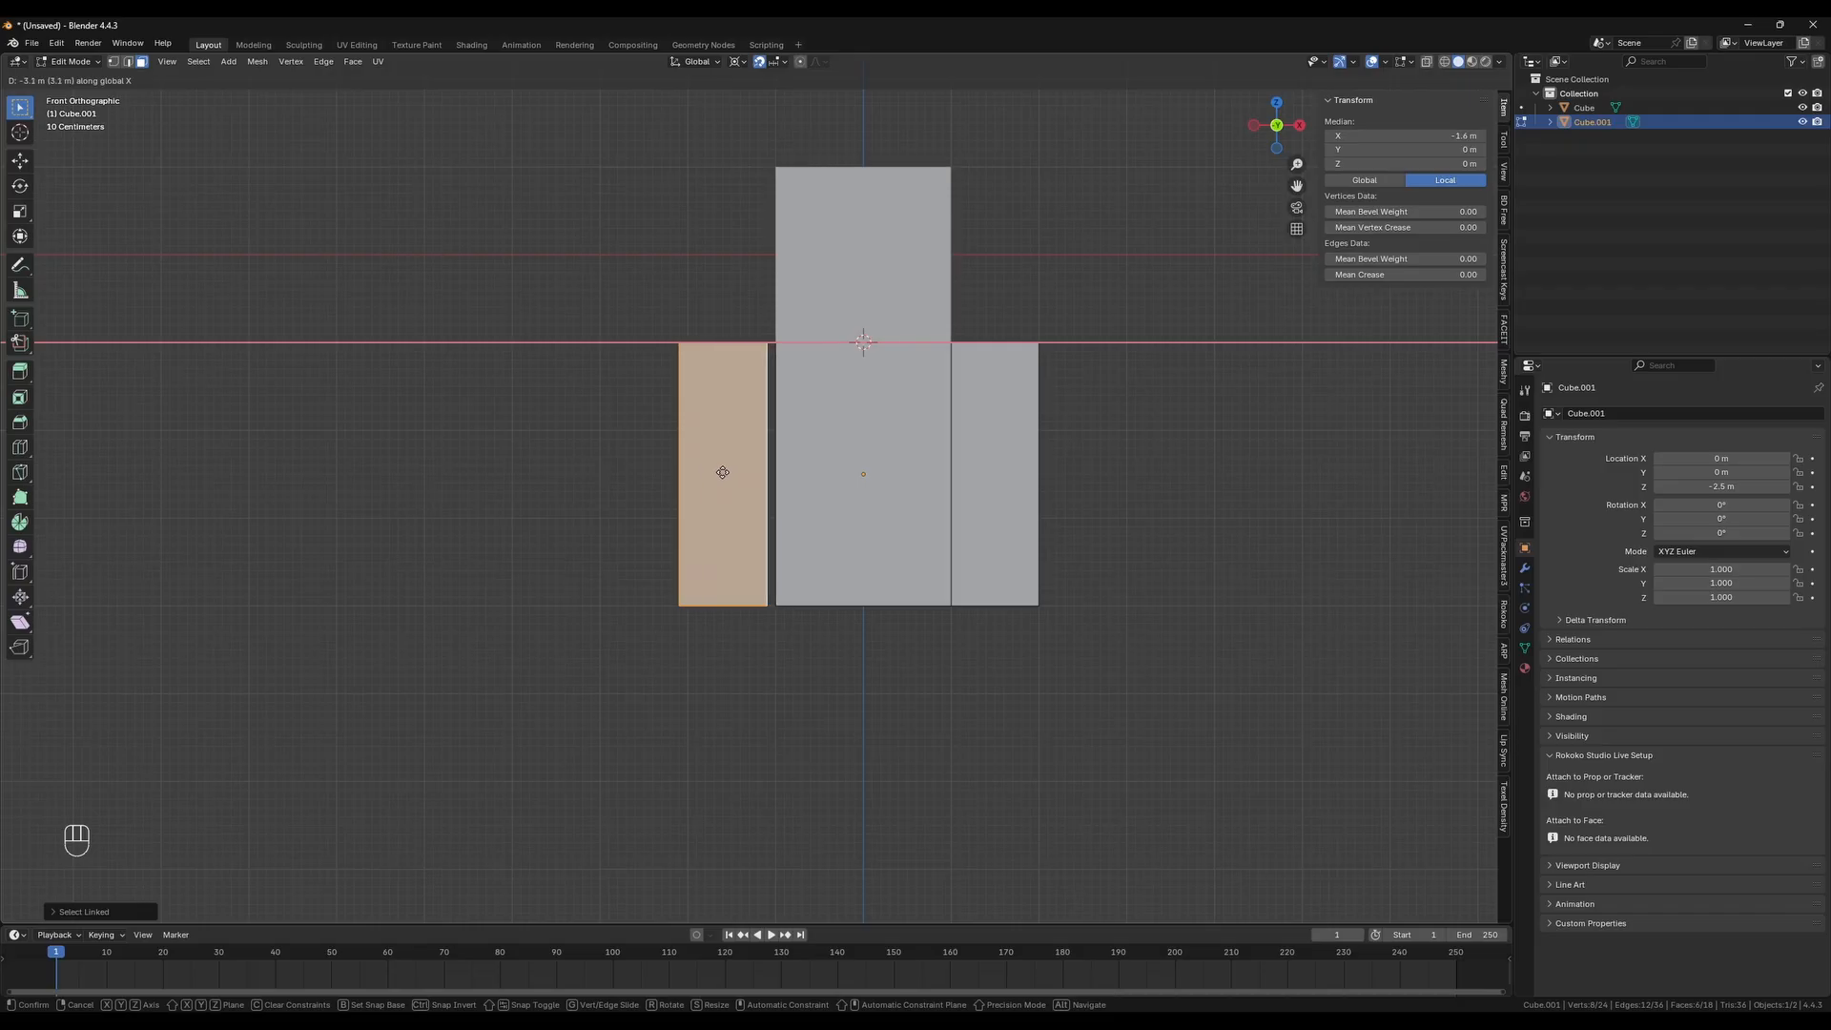
left_click(728, 472)
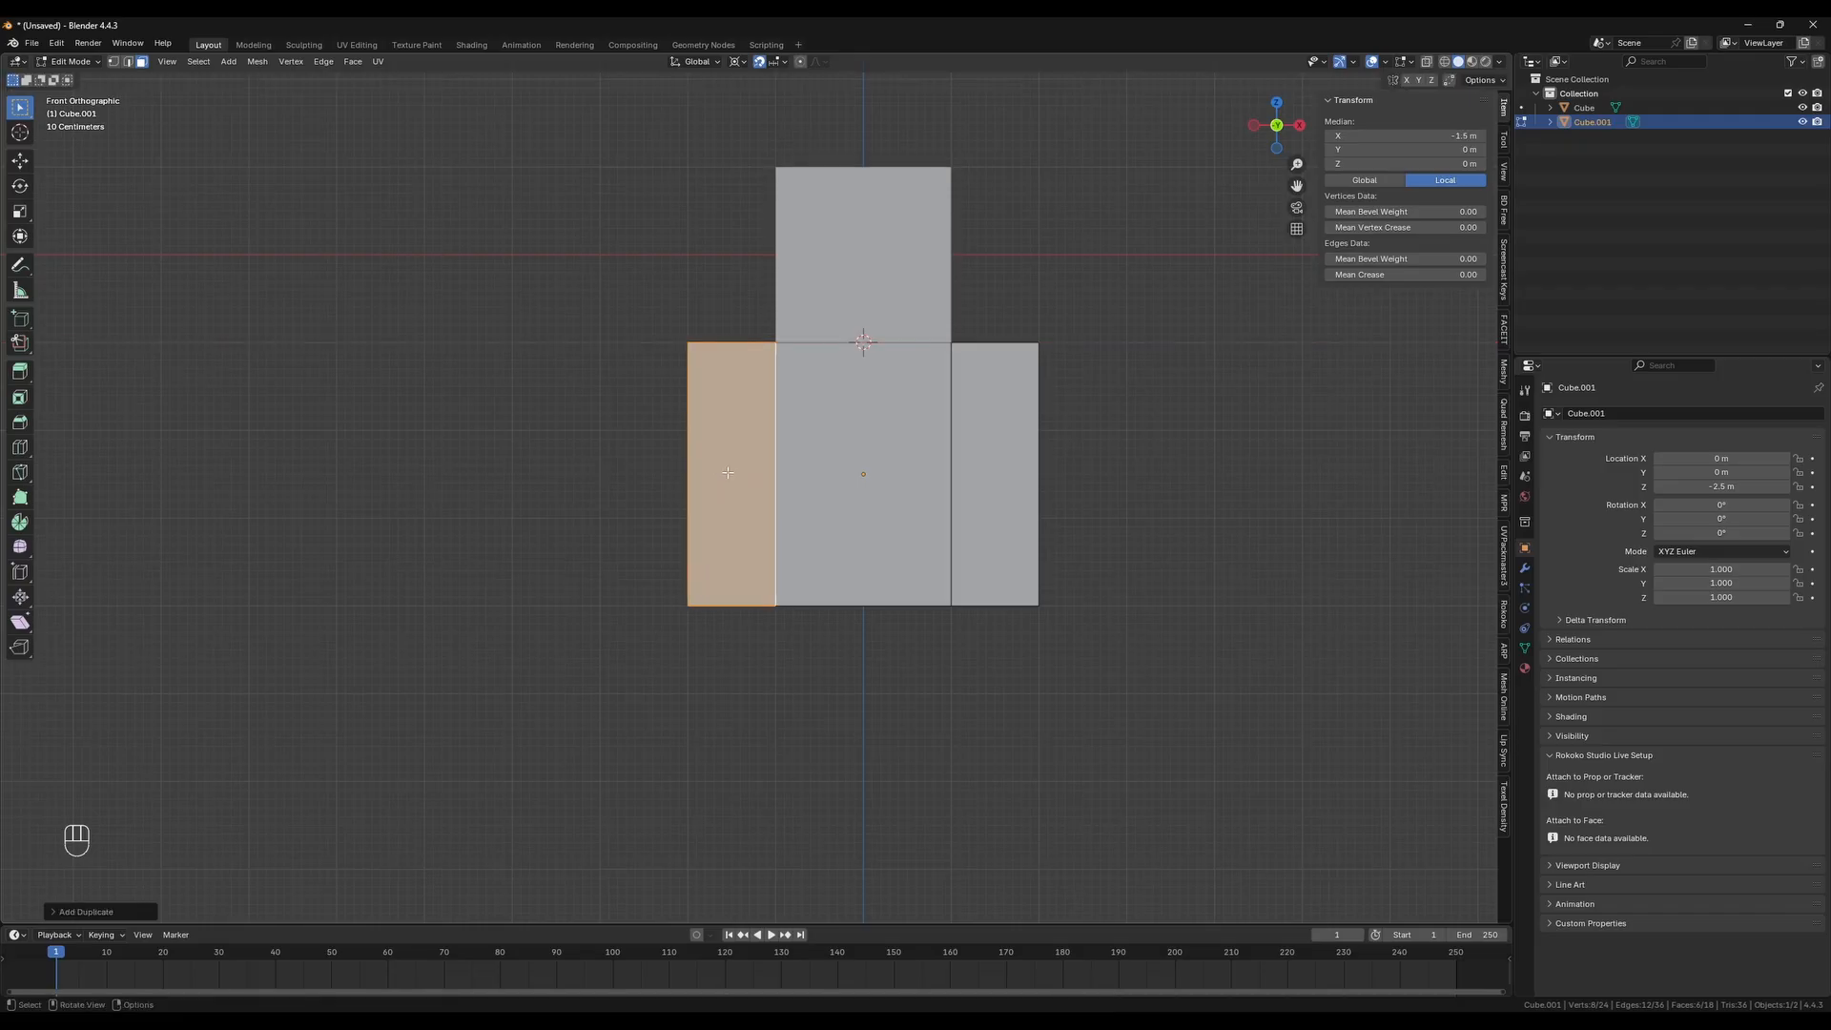
Duplicate the arm block beneath one half of the torso as a leg, and copy that leg -1 m along X for the second leg
key("shift+d")
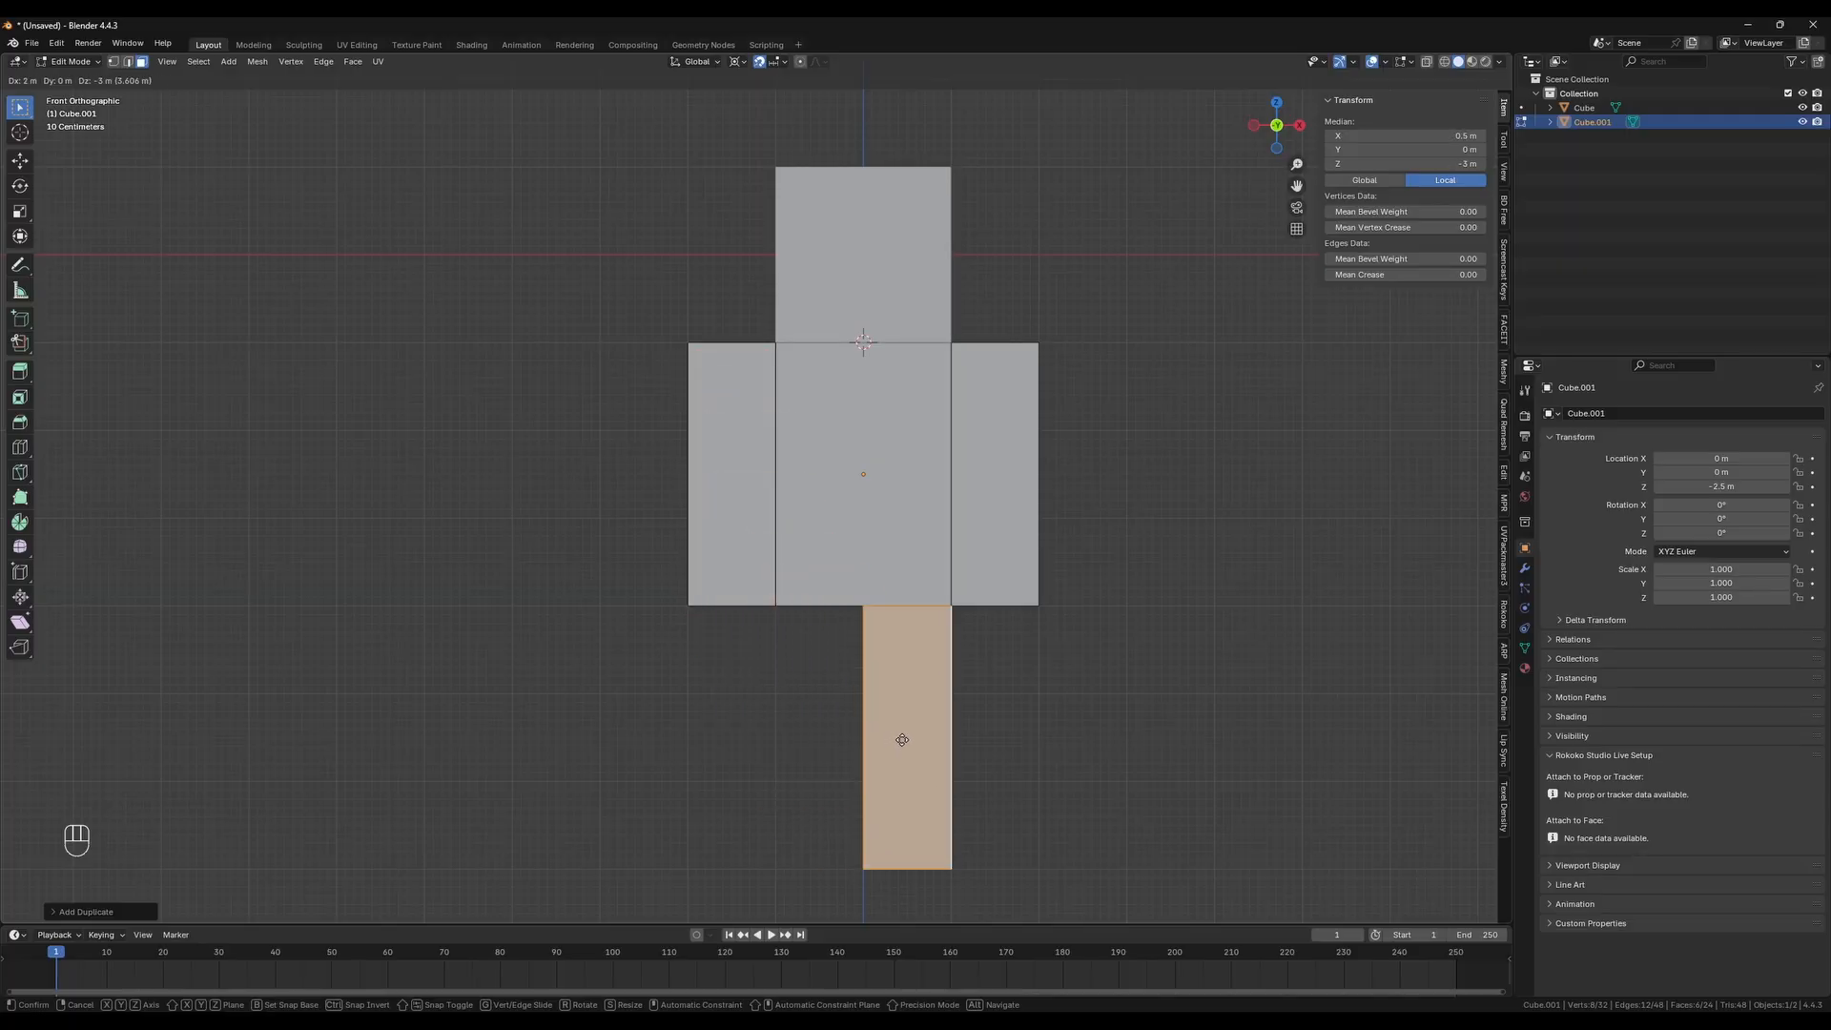
left_click(902, 740)
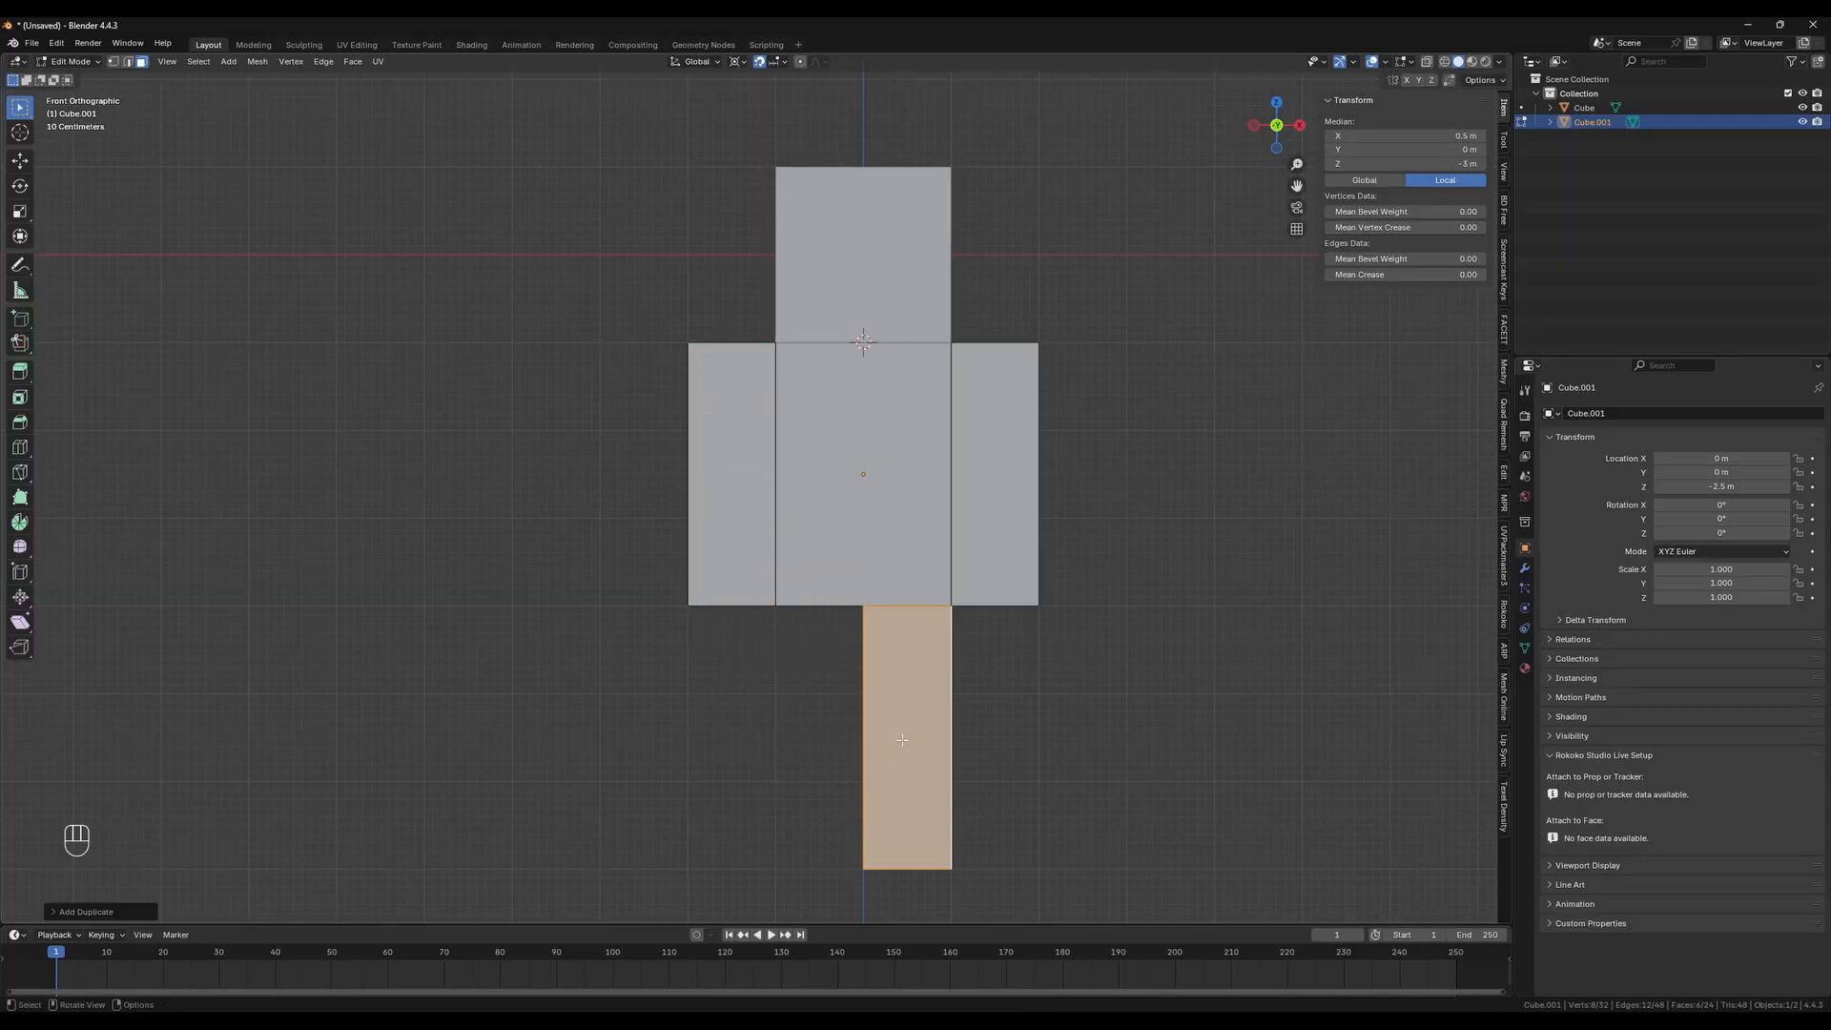
key("shift+d")
key("x")
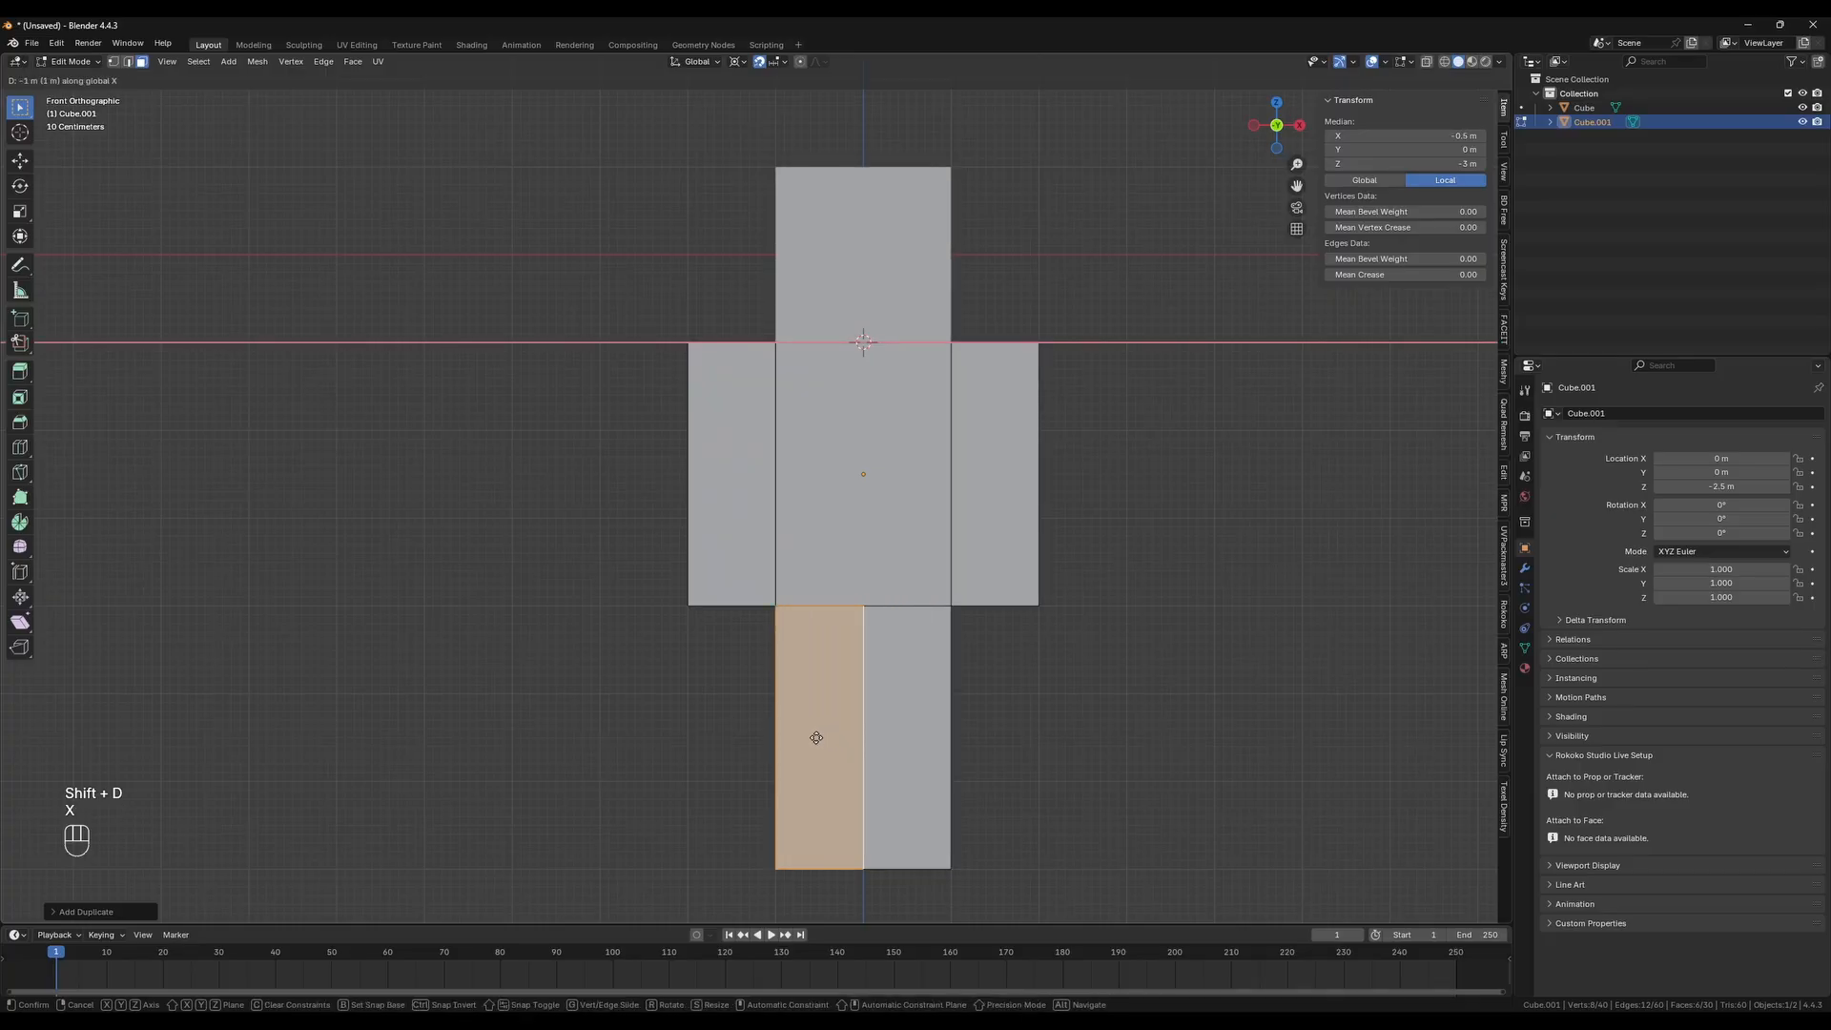
left_click(816, 737)
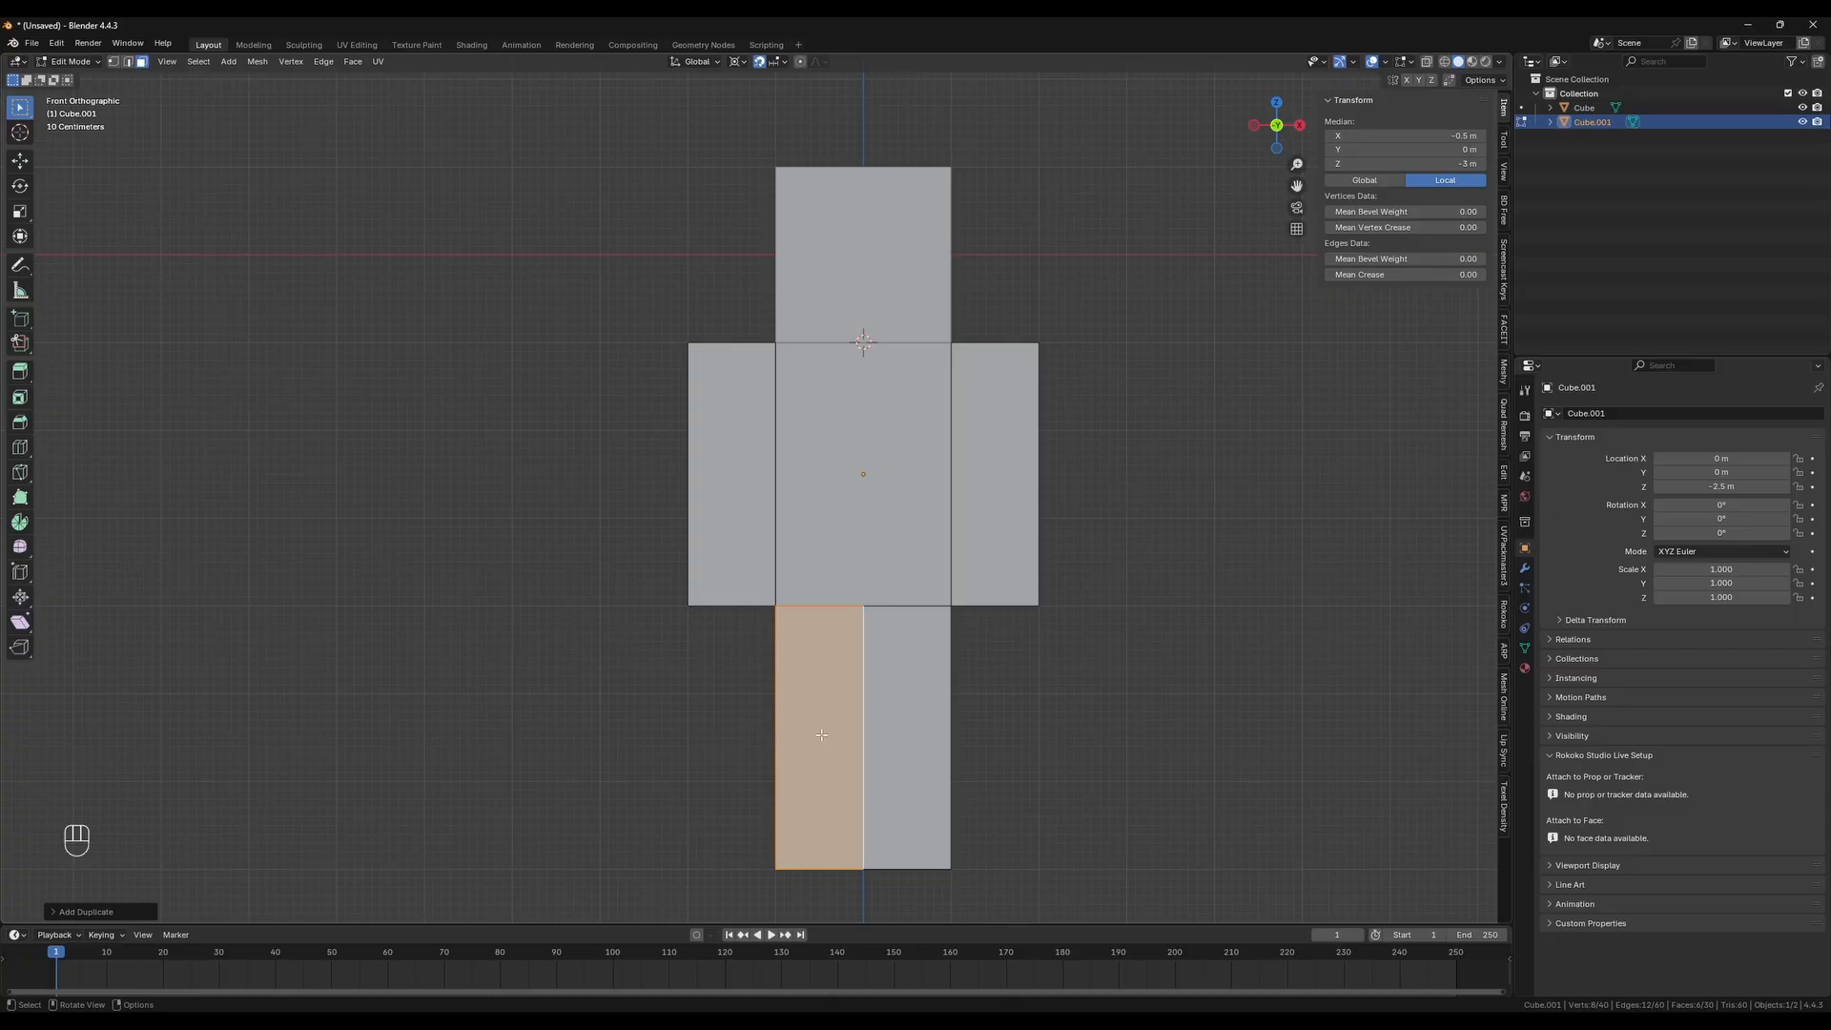
left_click(777, 62)
middle_click_drag(965, 489, 889, 511)
key("Tab")
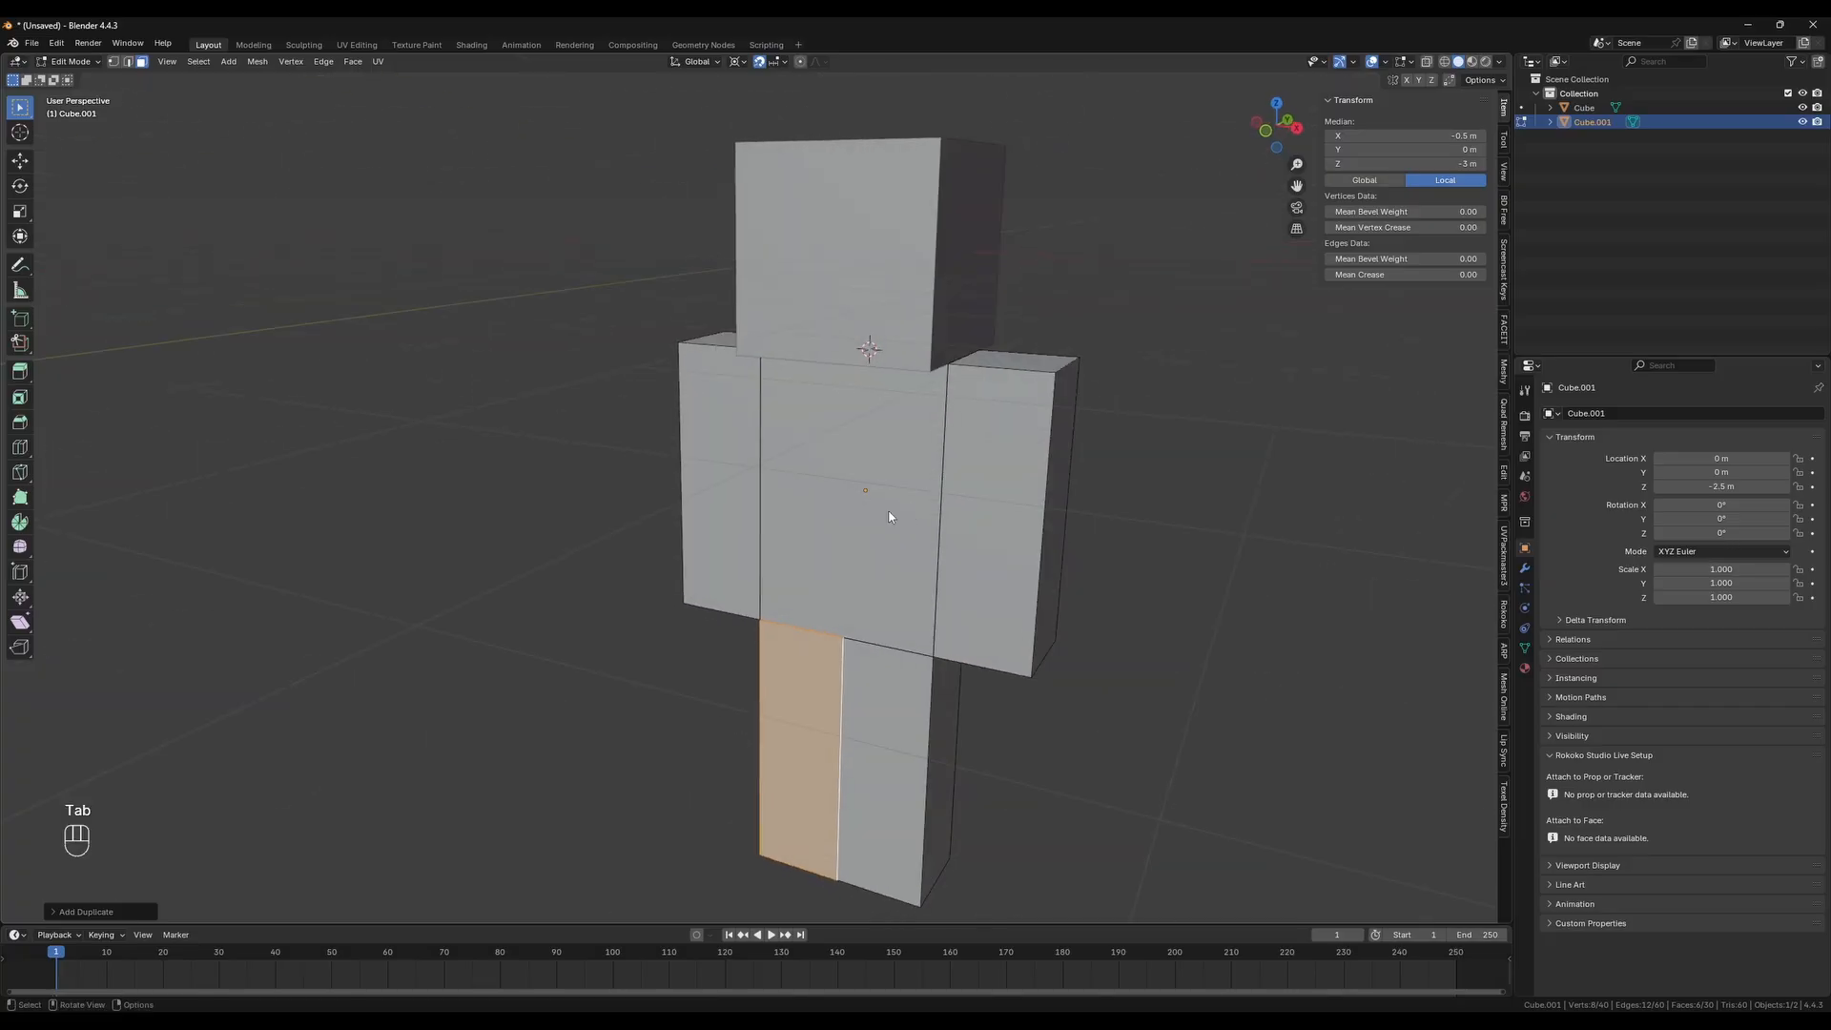
left_click(756, 510)
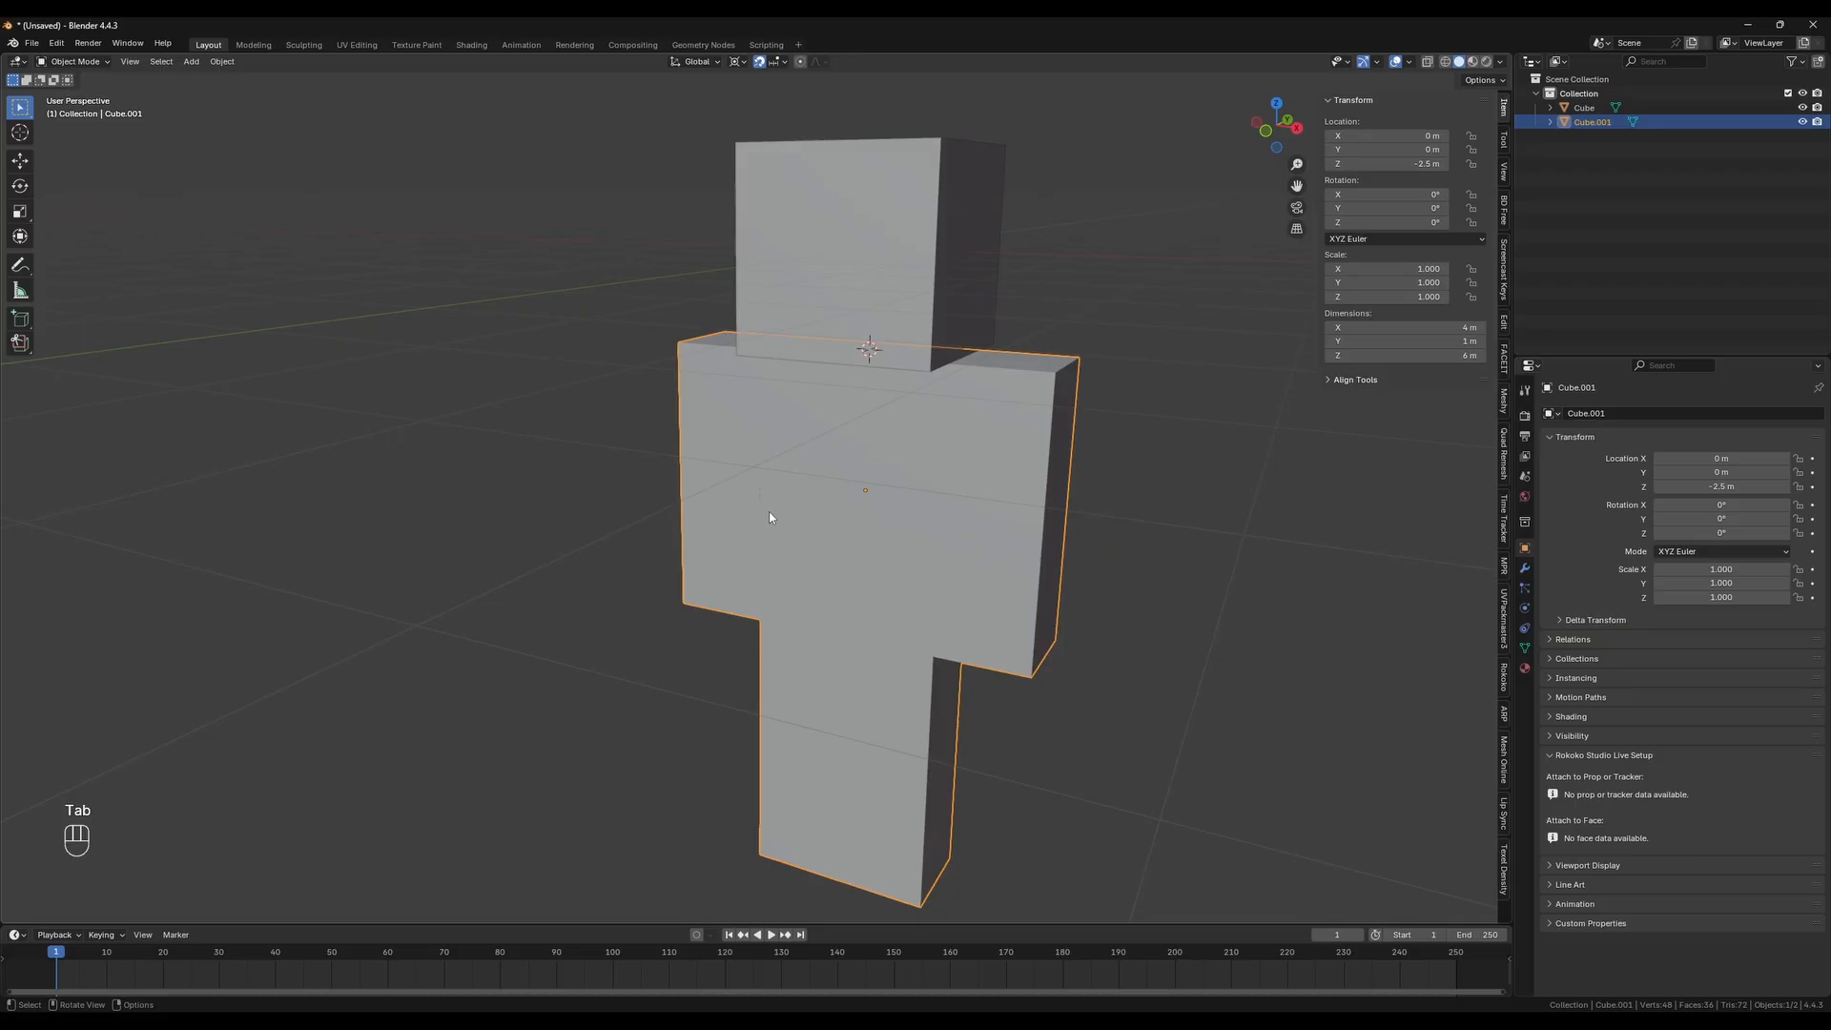
key("Tab")
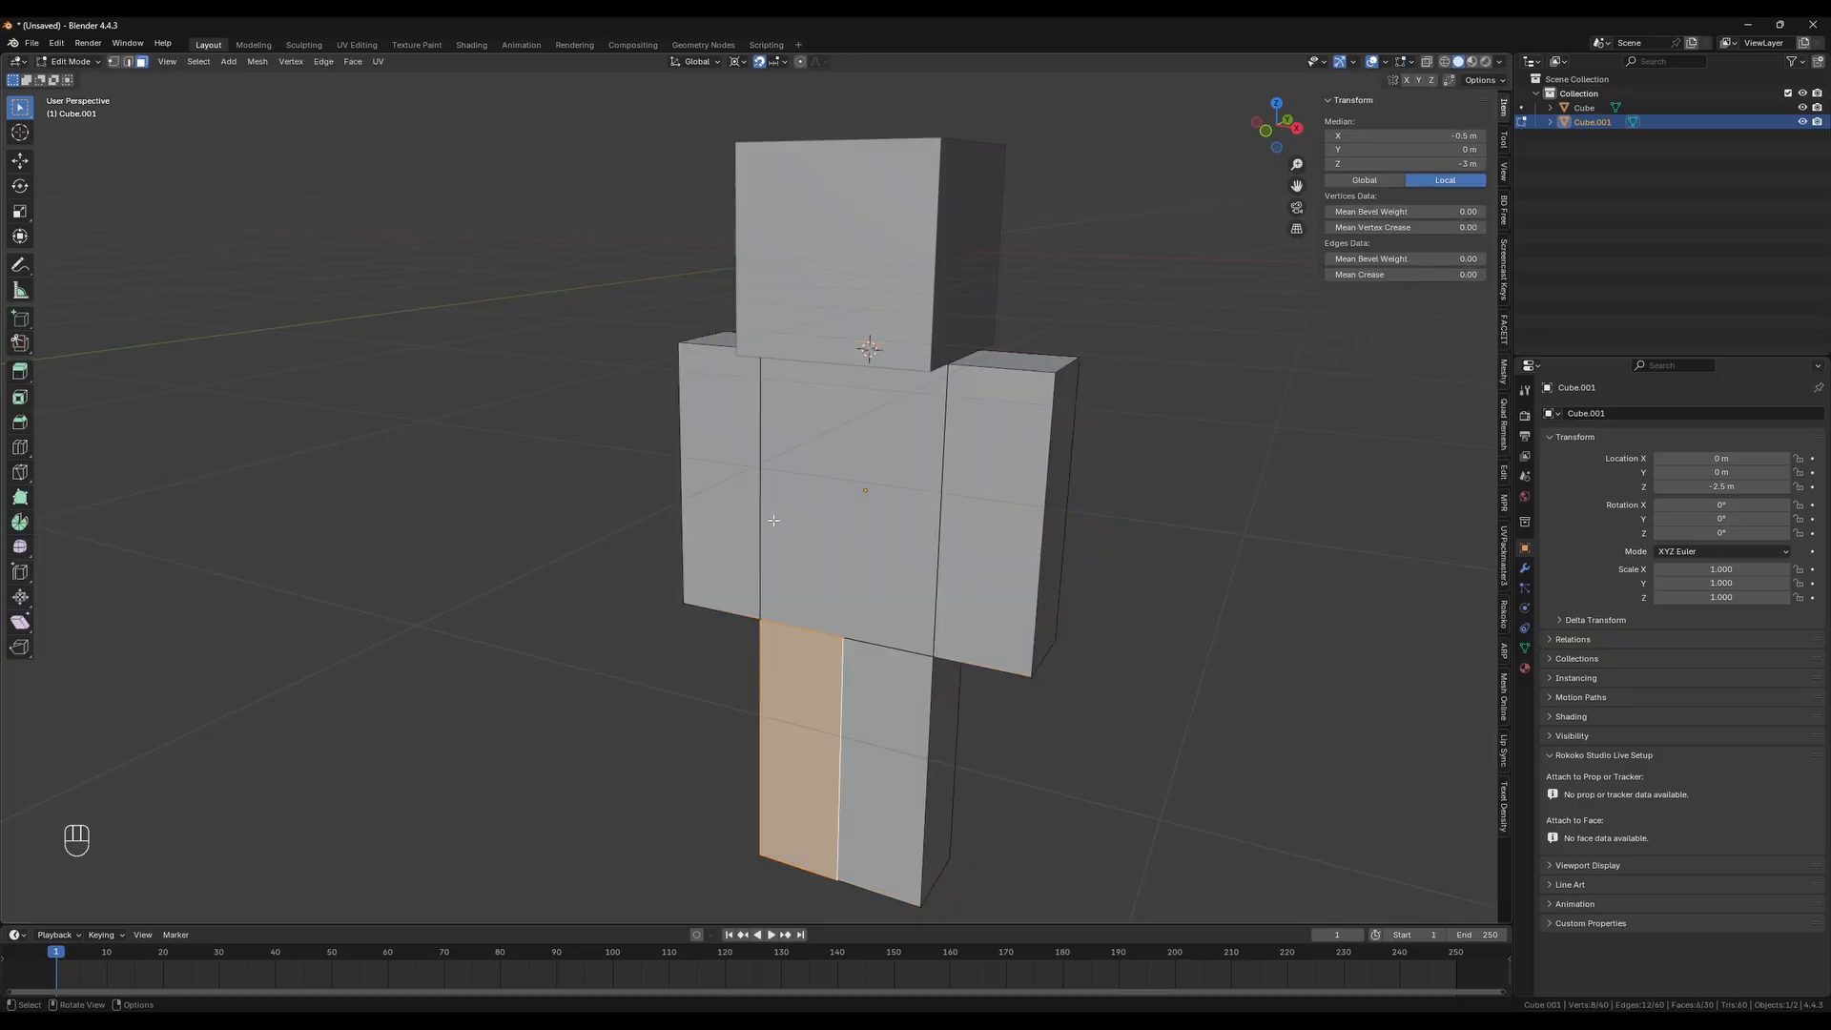
middle_click_drag(774, 527, 1180, 414)
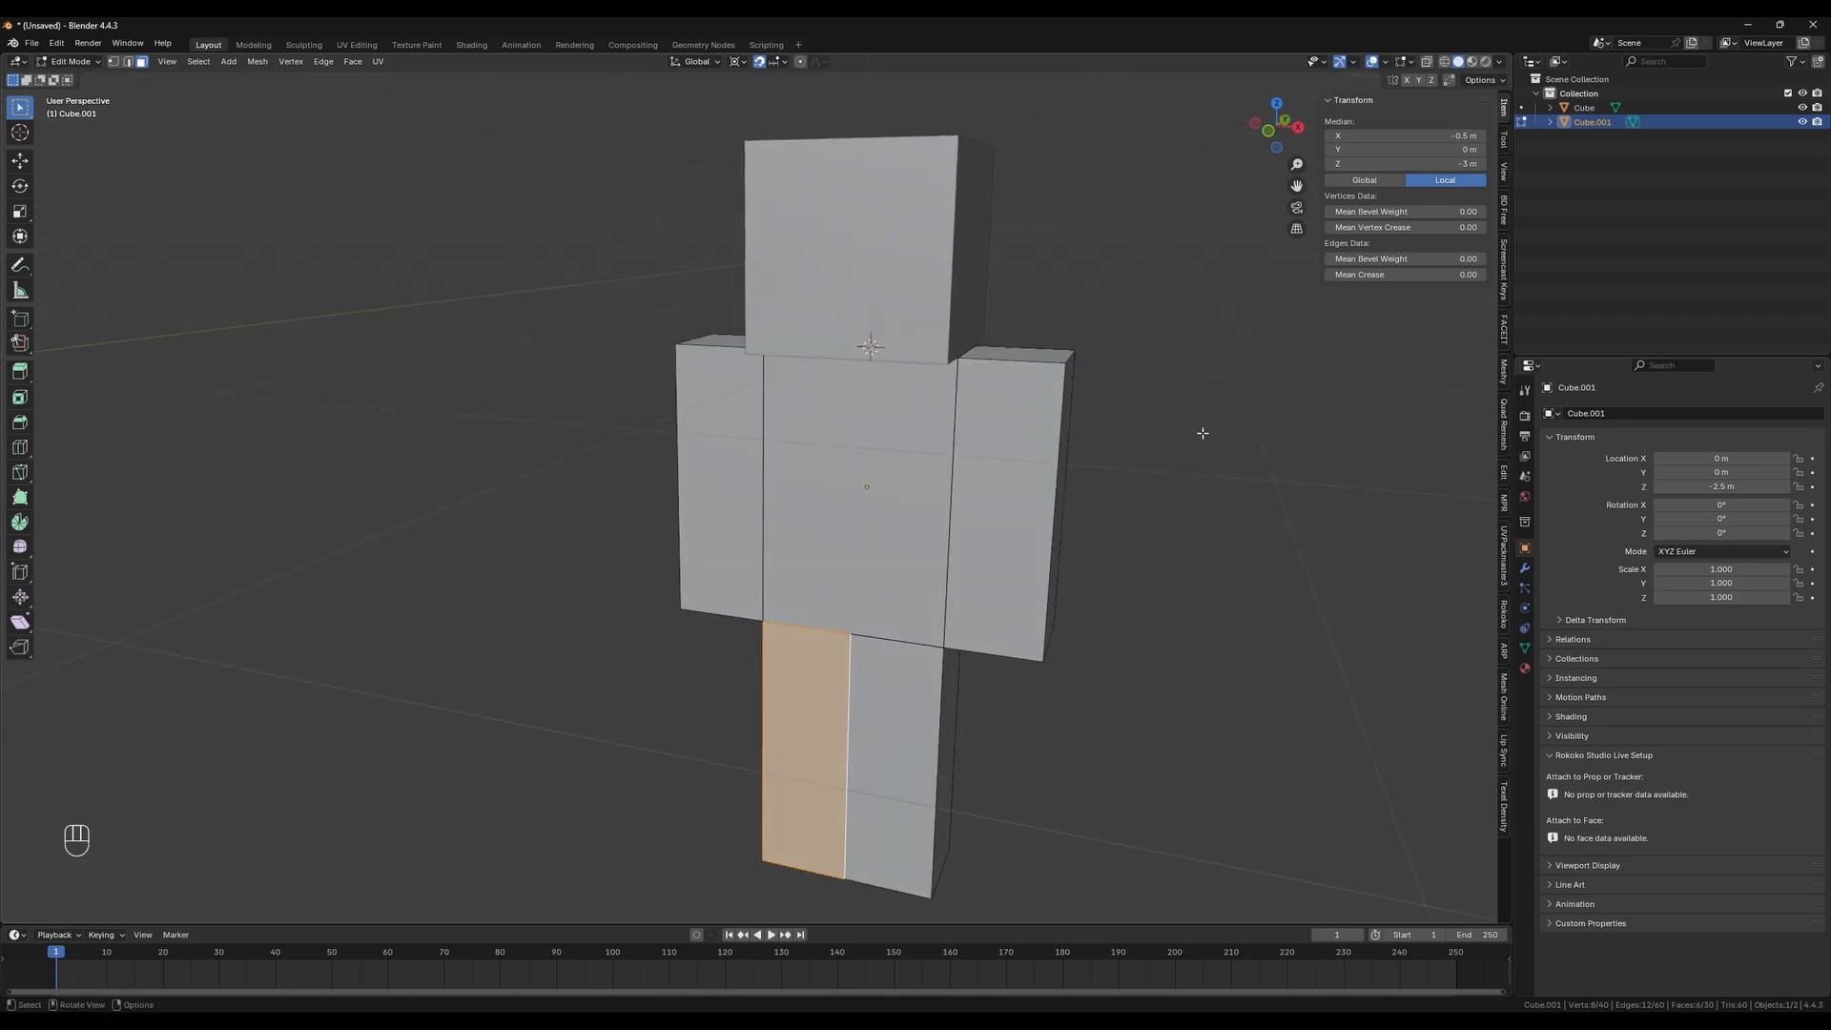
Return to Object Mode and join the head cube into the body object
key("Tab")
middle_click_drag(1165, 421, 914, 320)
left_click(908, 299)
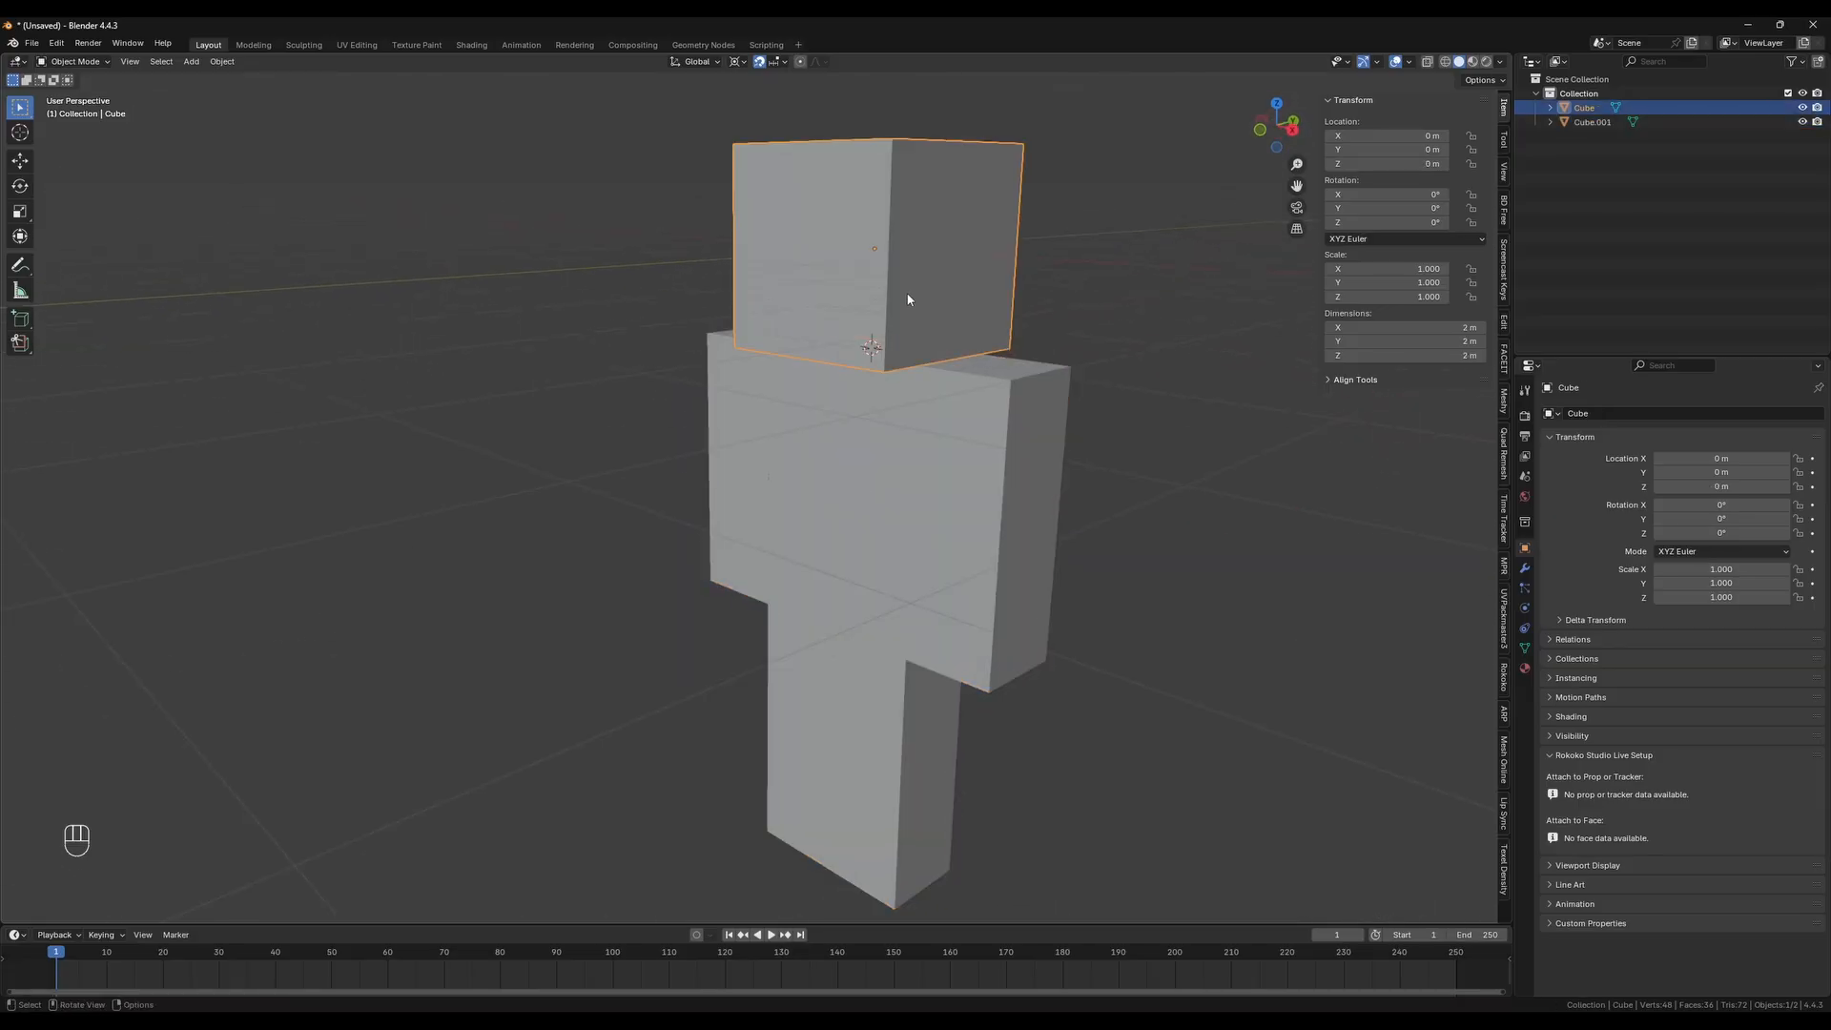
left_click(940, 549, "shift")
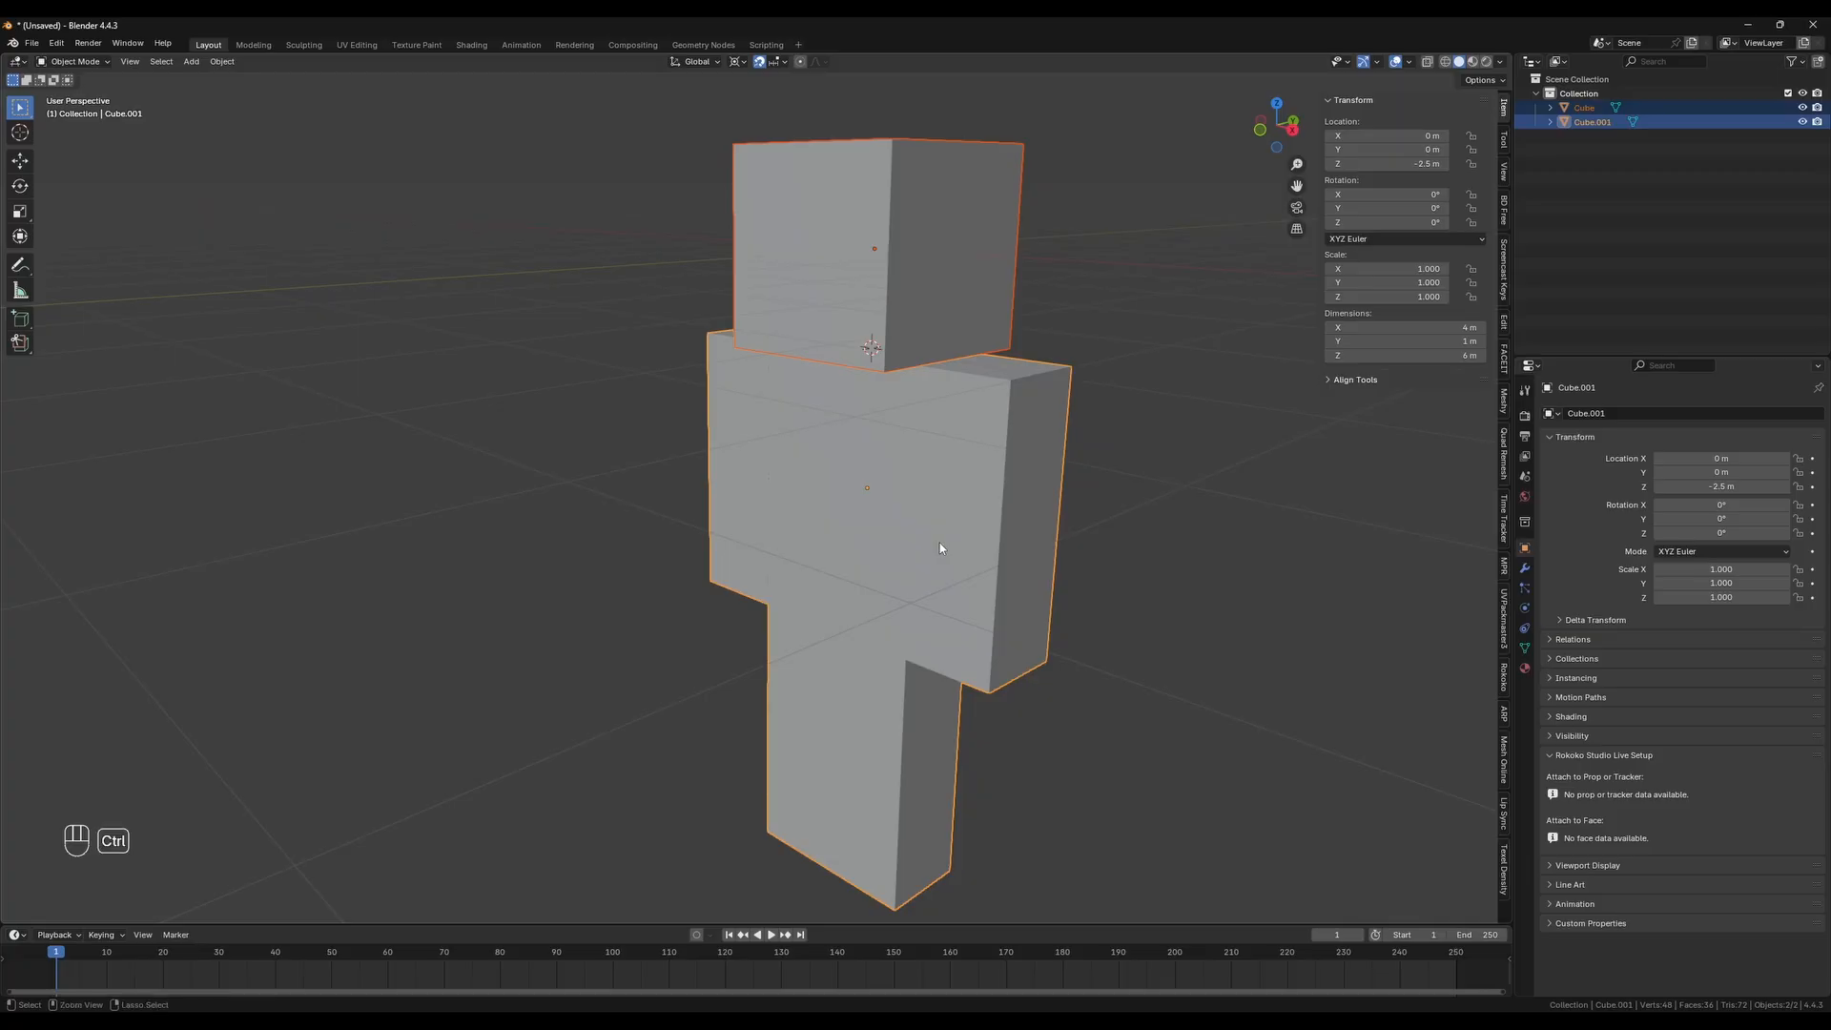
key("ctrl+j")
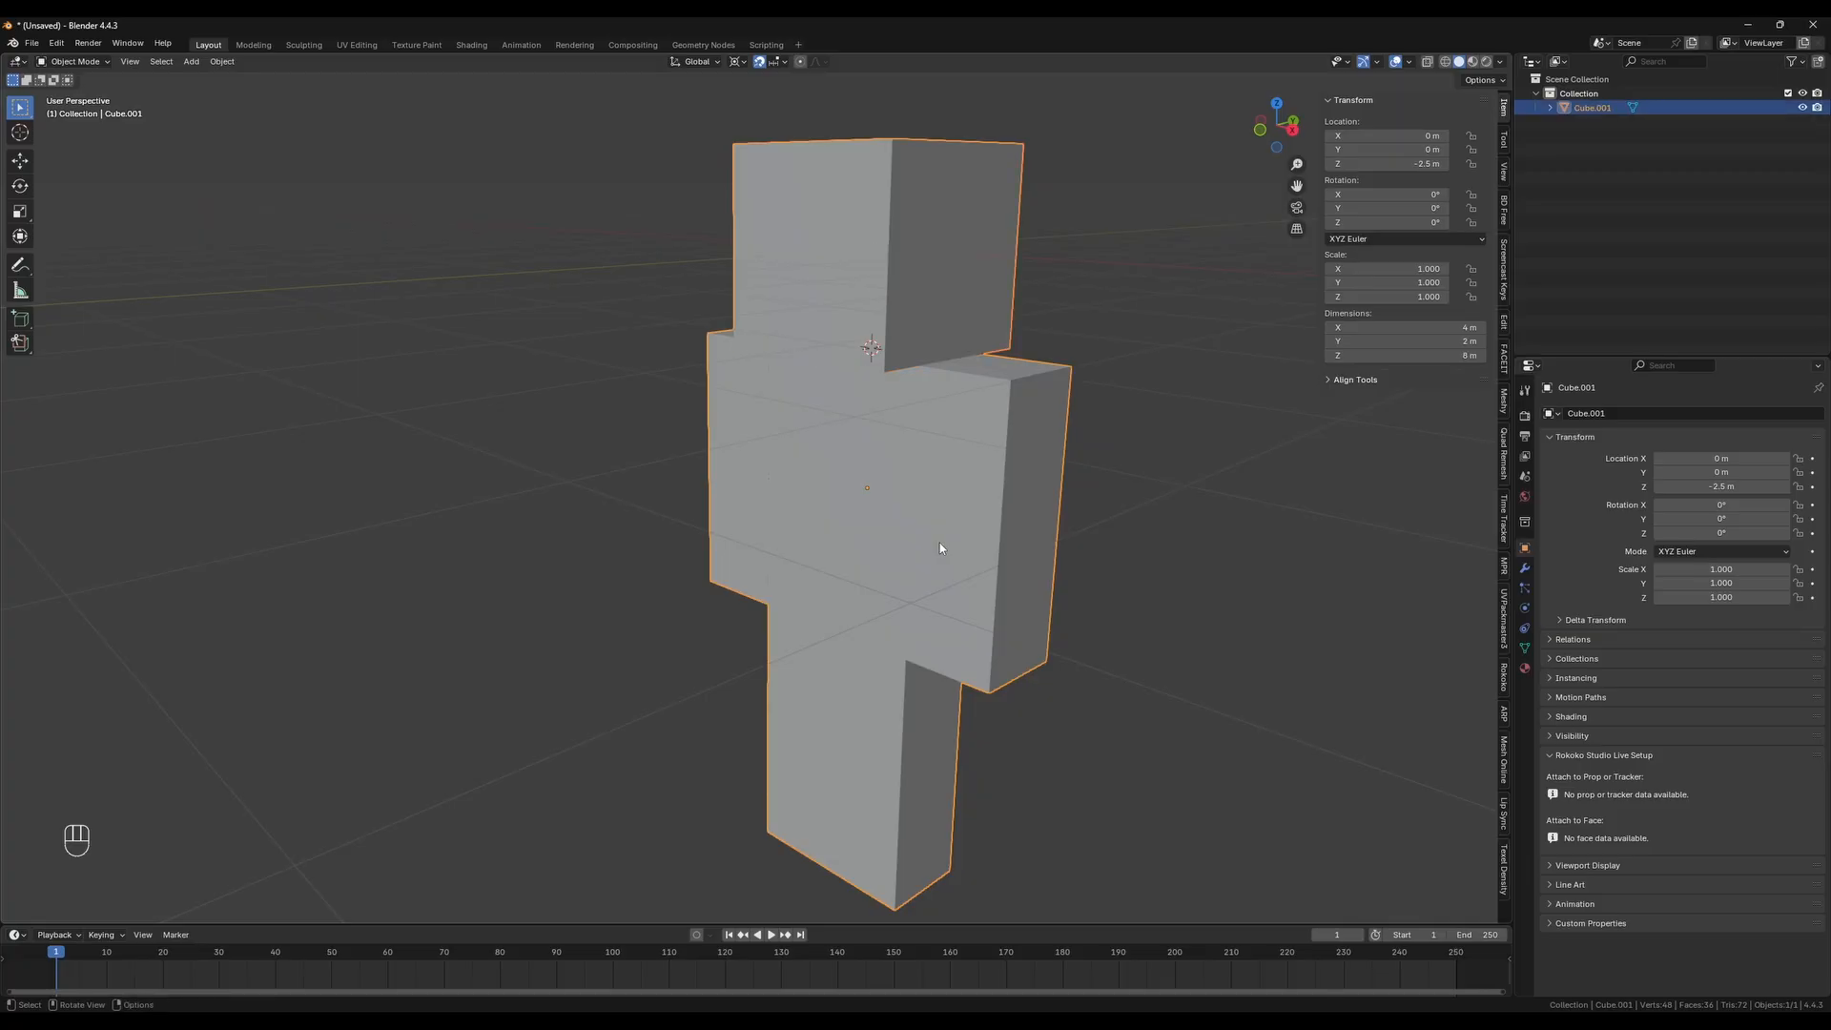
Enlarge the floating Minecraft character reference, place it beside the model, and zoom in on the figure with its pickaxe
mouse_move(902, 399)
middle_mouse_down()
mouse_move(820, 405)
mouse_move(907, 424)
middle_mouse_up()
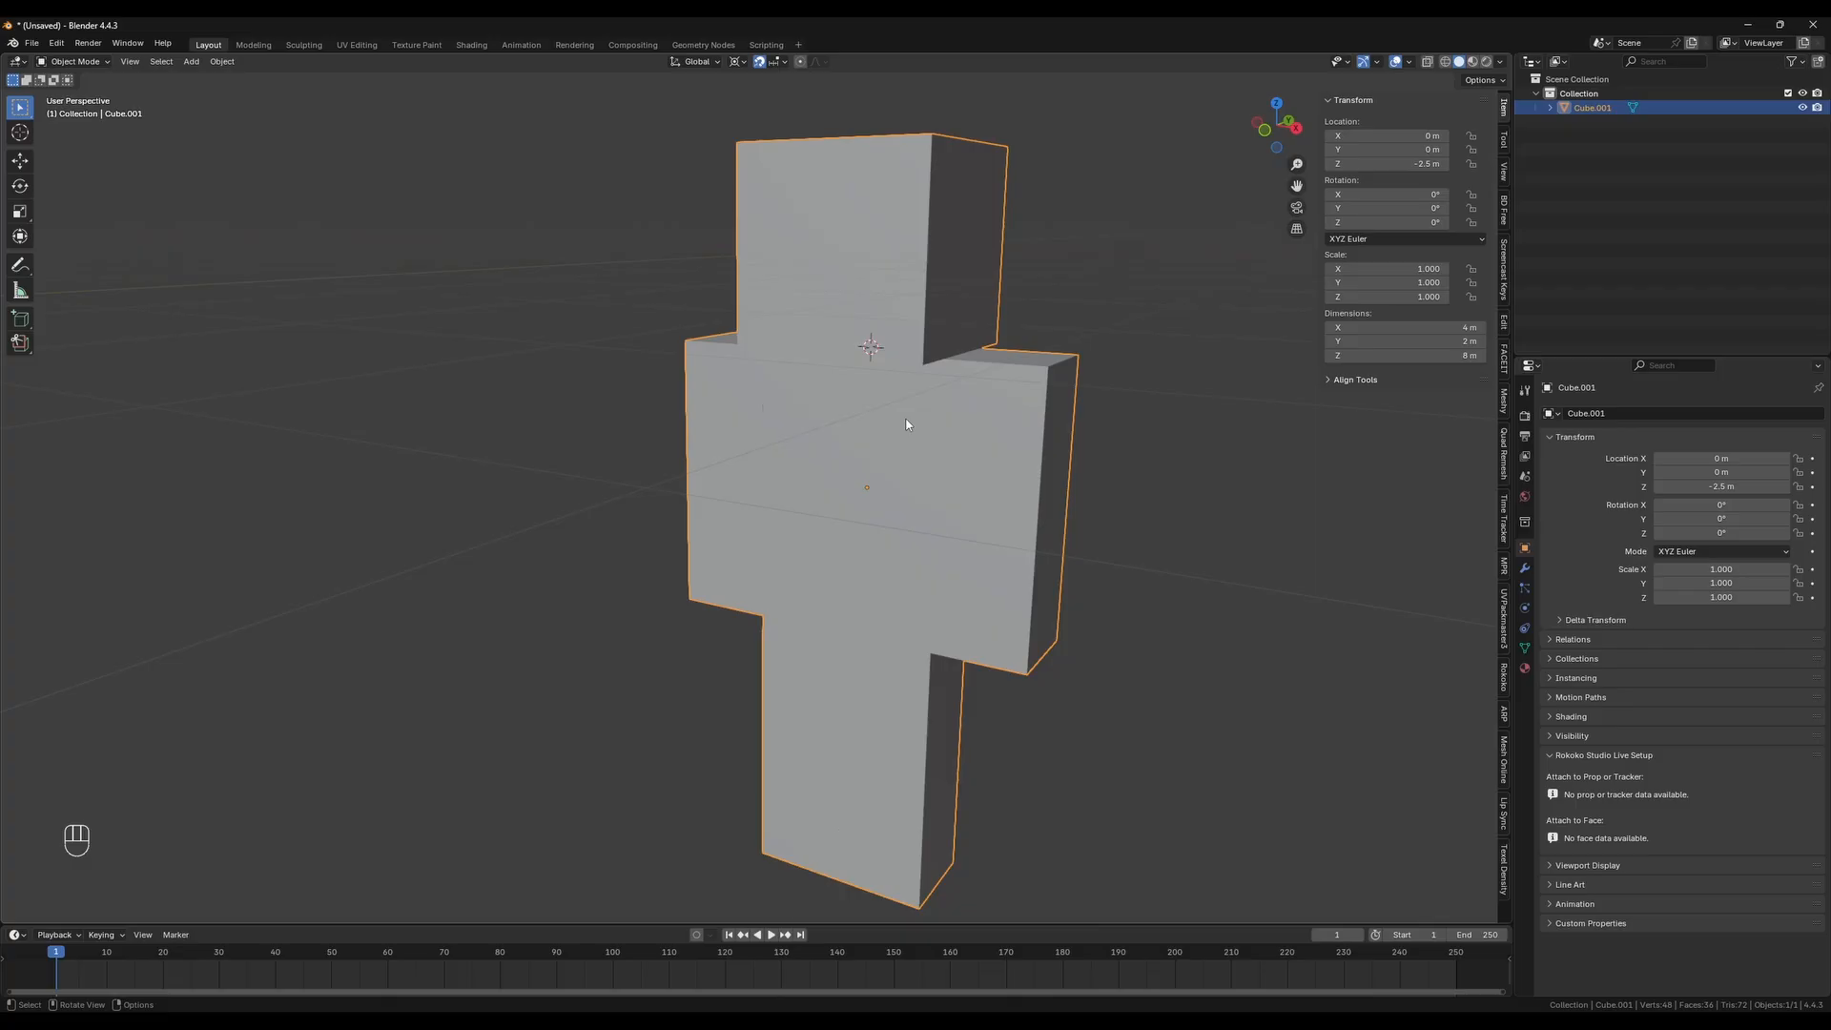
right_click_drag(593, 379, 542, 387)
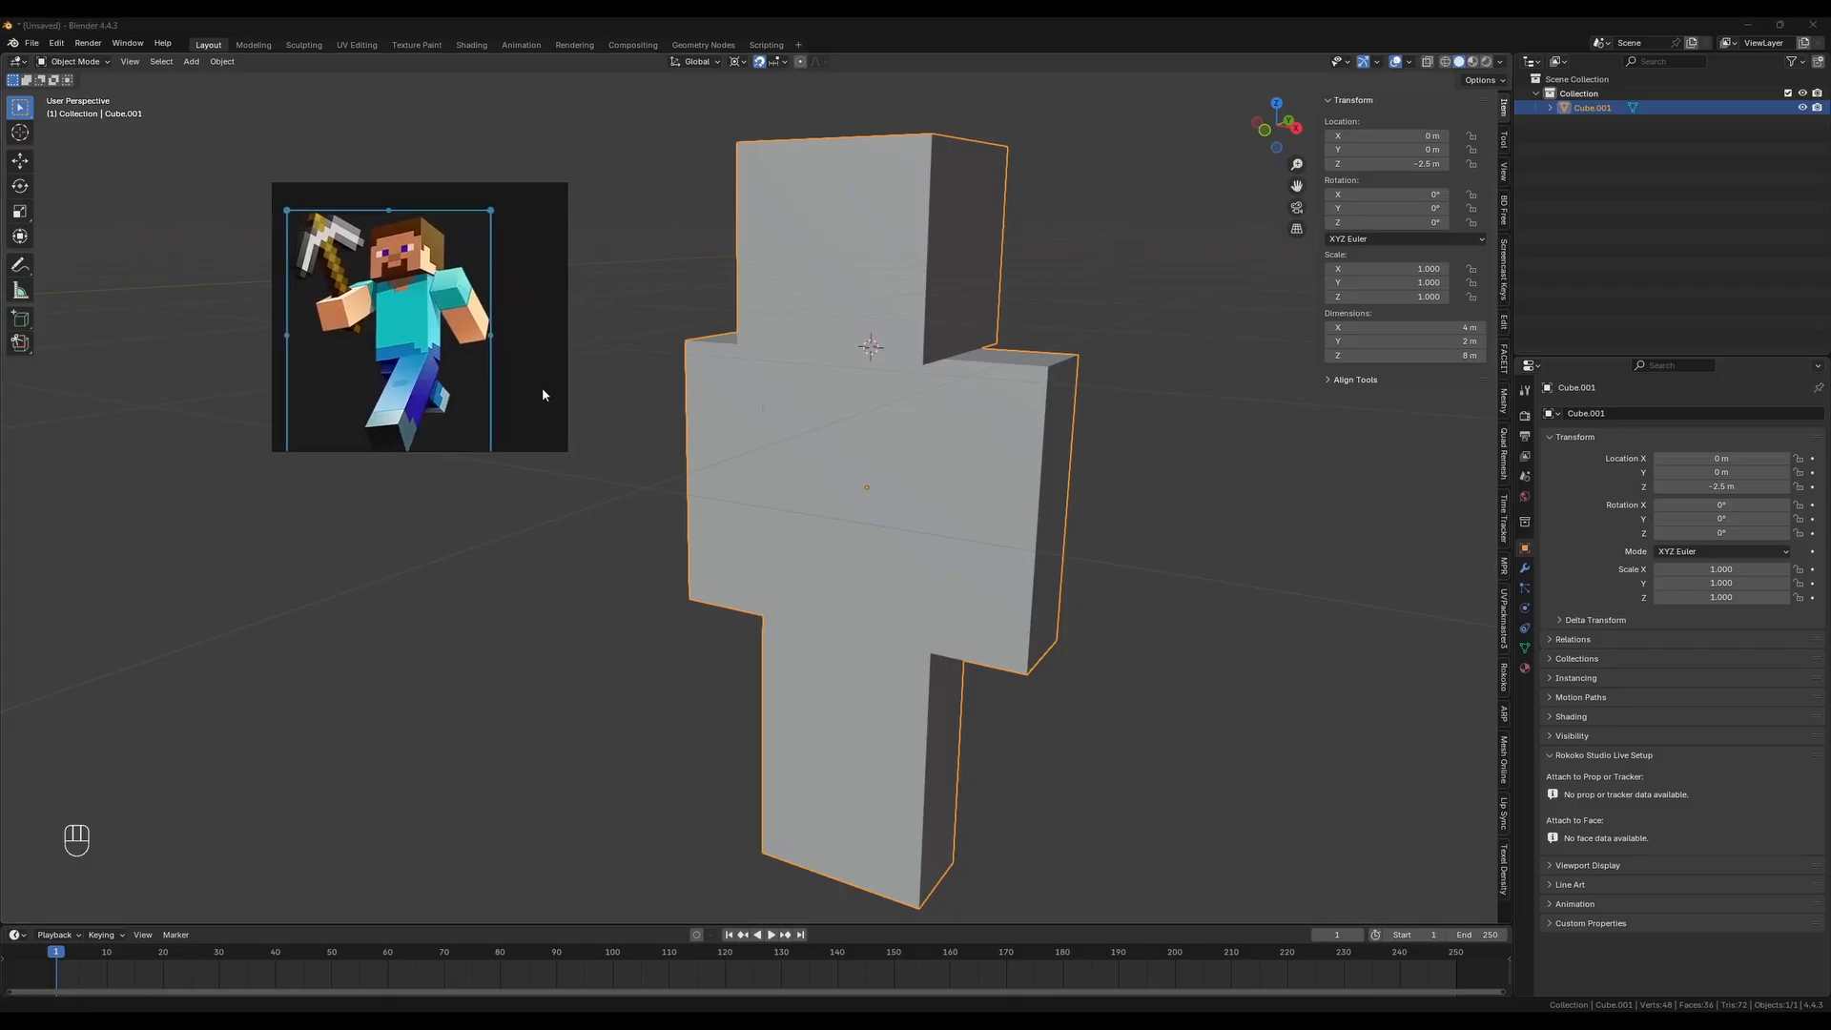
left_click(530, 415)
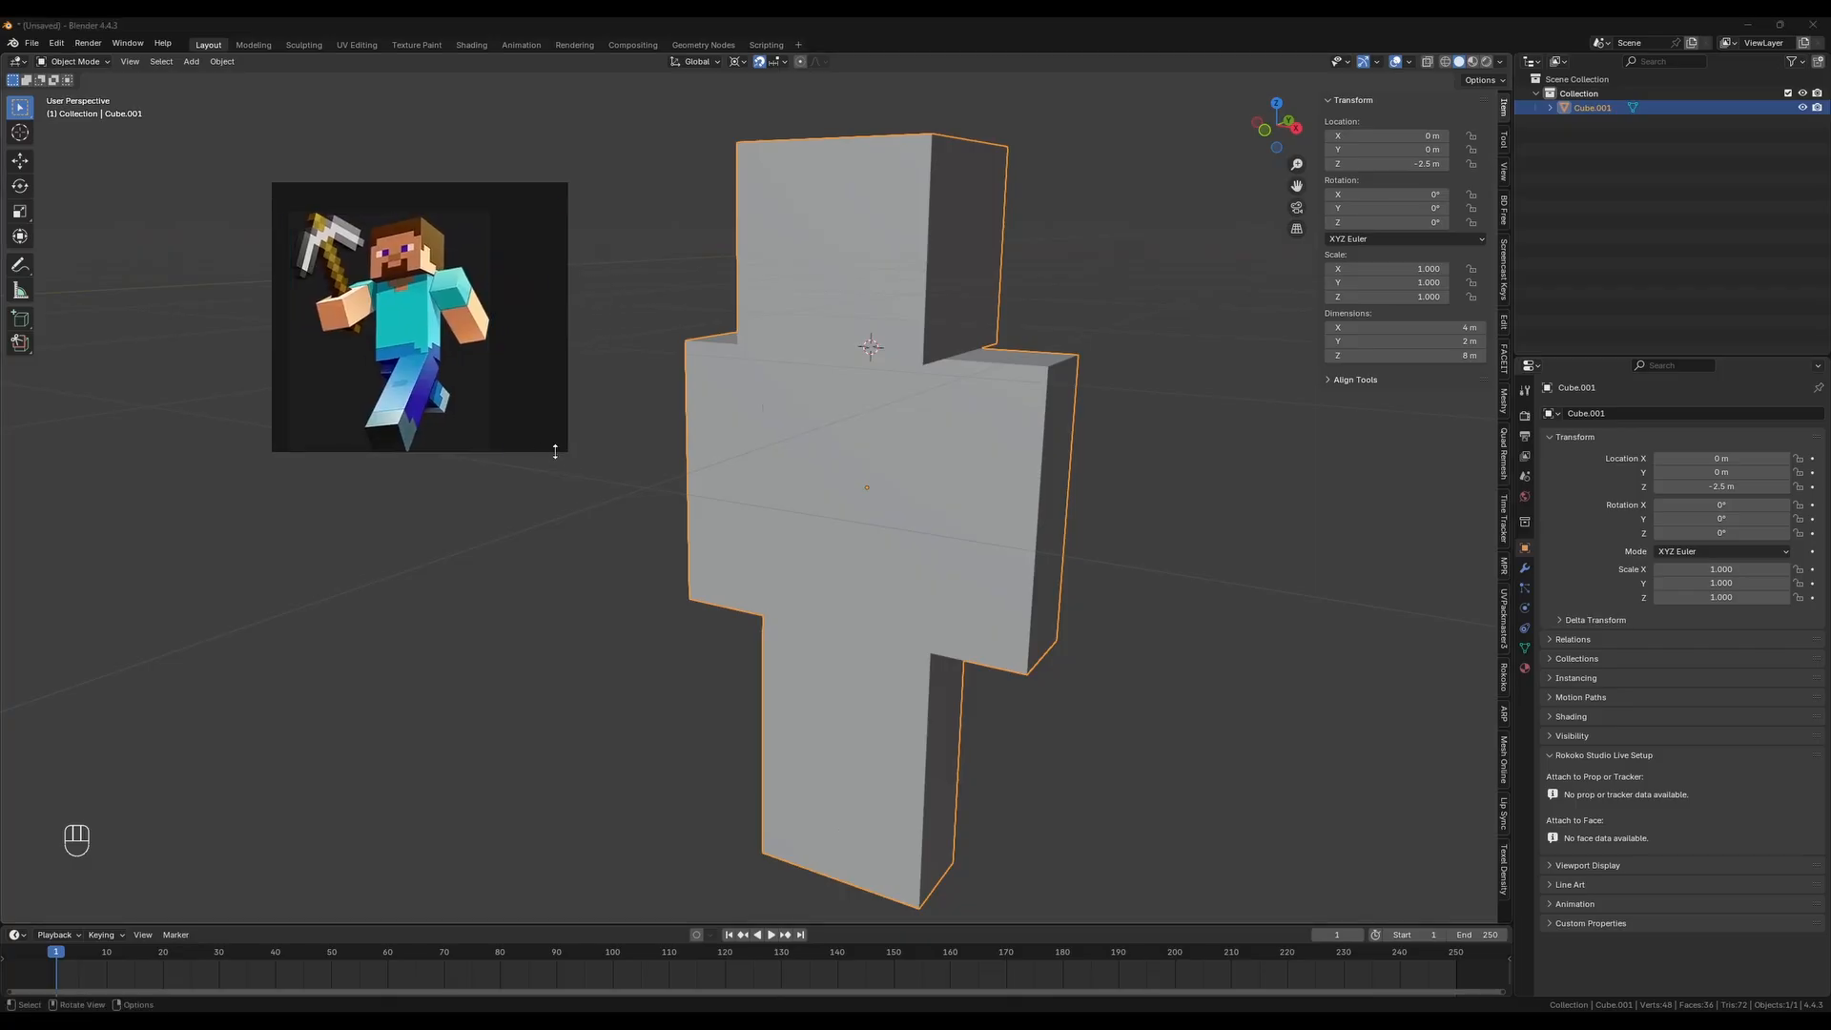
left_click_drag(563, 448, 597, 508)
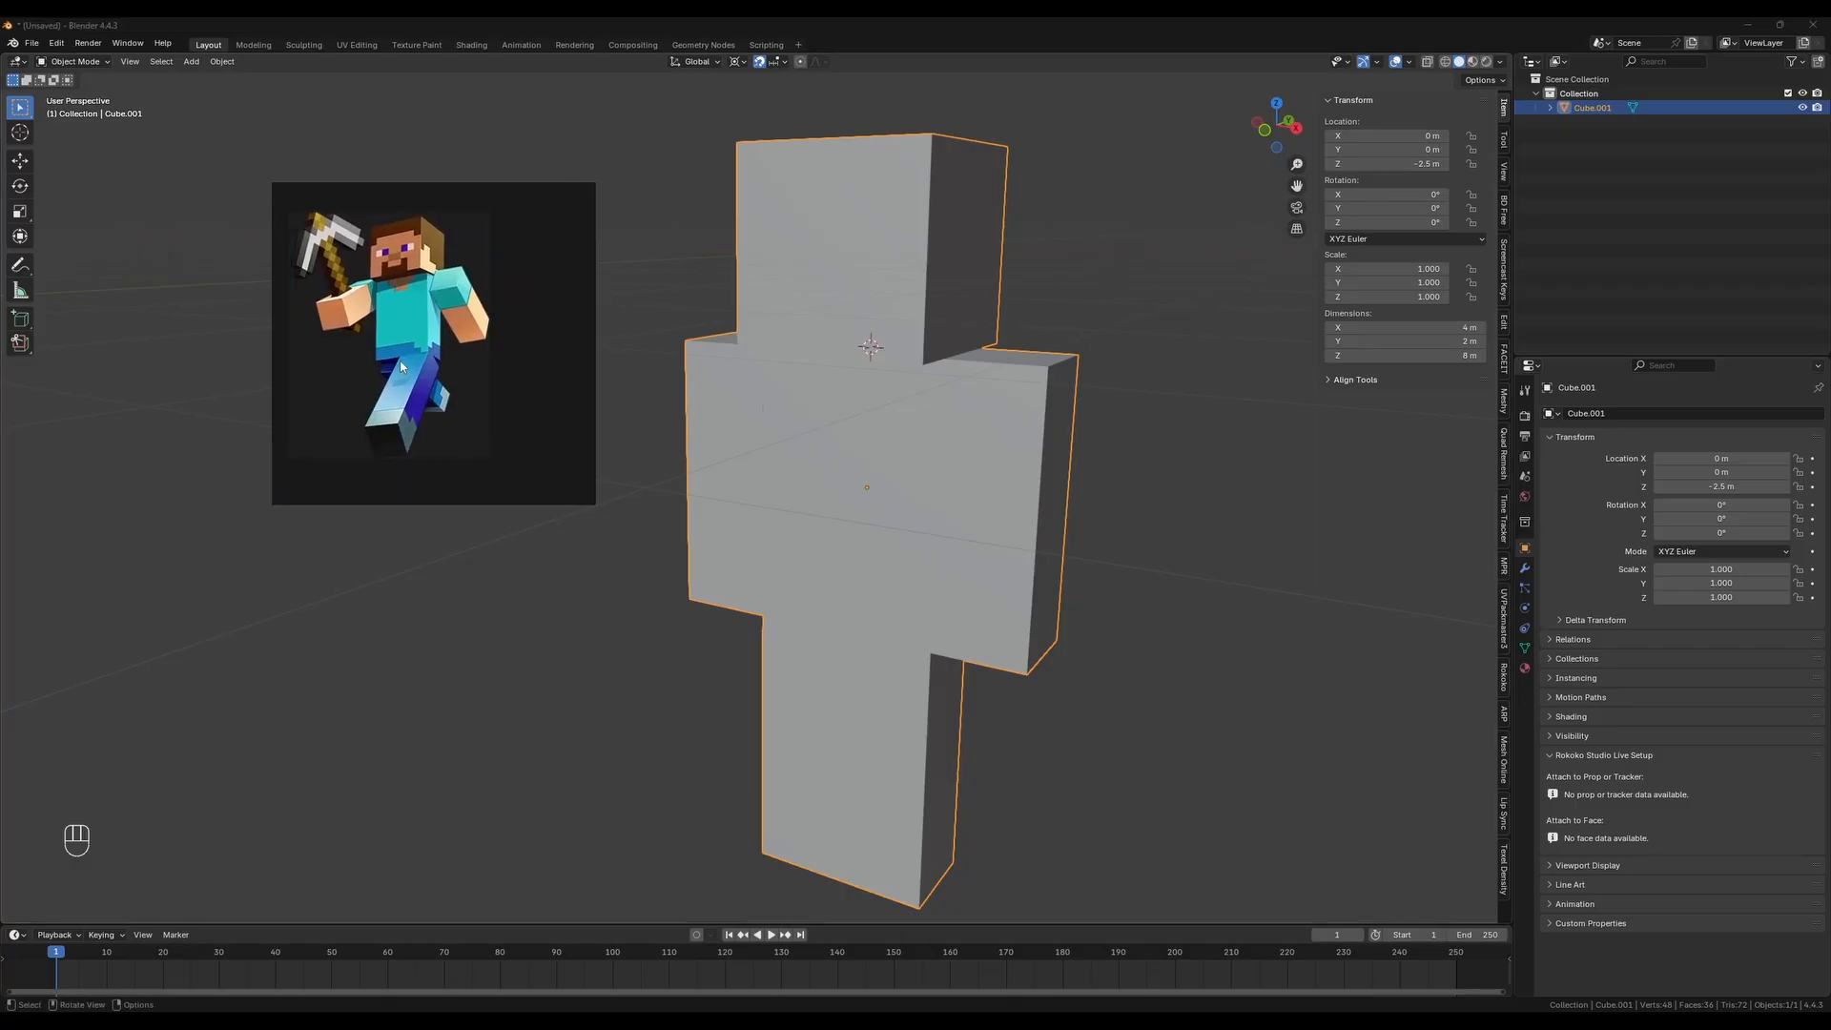
left_click_drag(400, 362, 231, 402)
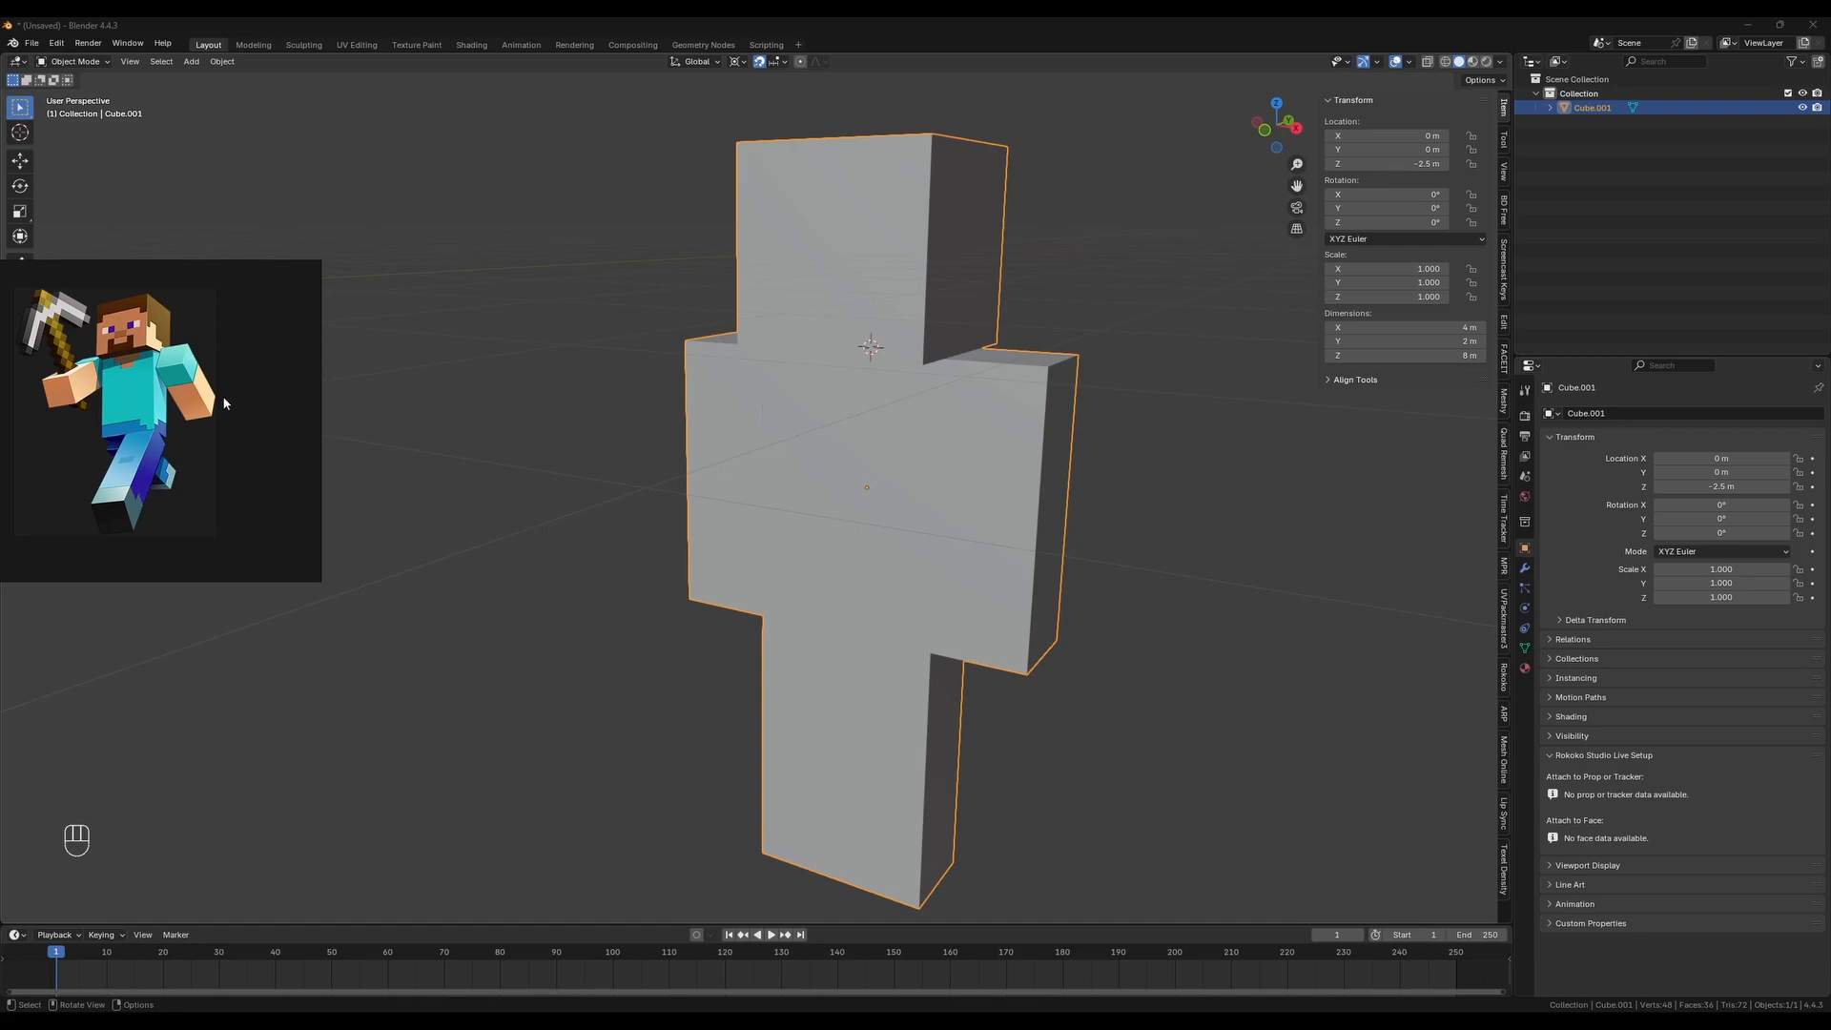
middle_click_drag(48, 321, 75, 335)
scroll(75, 335, "up", 3)
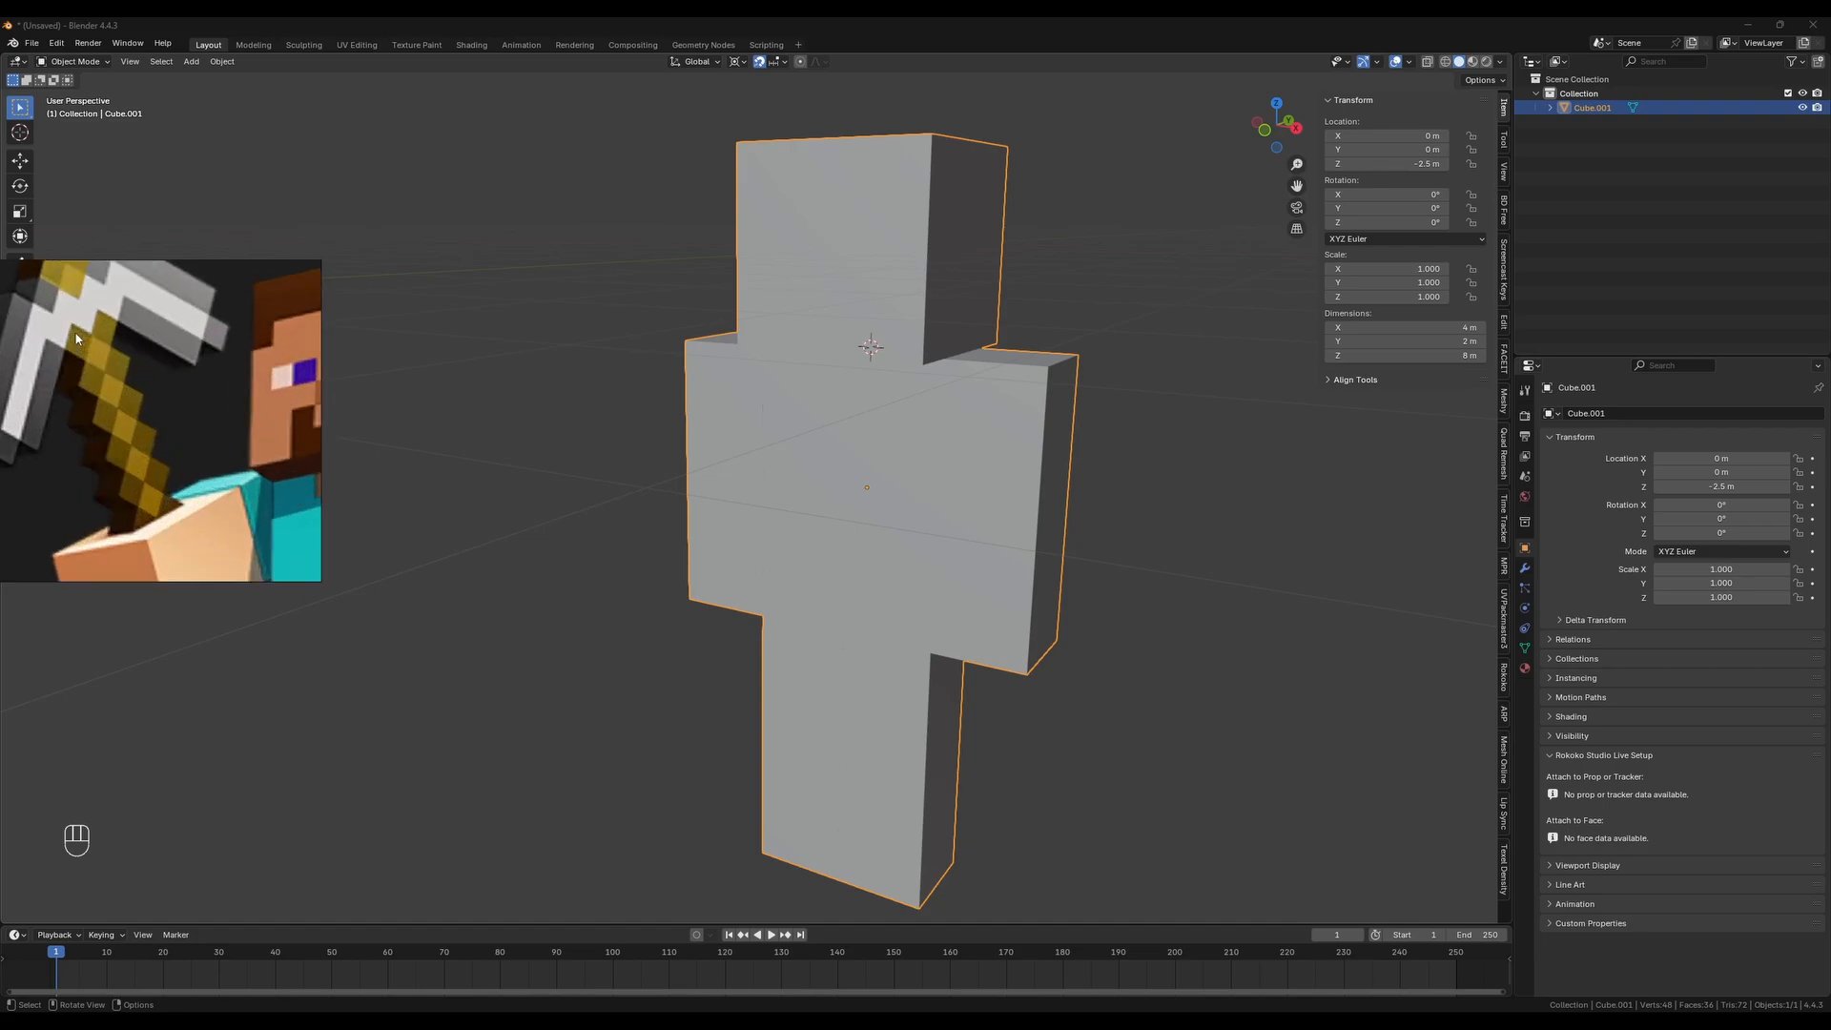
scroll(76, 336, "down", 1)
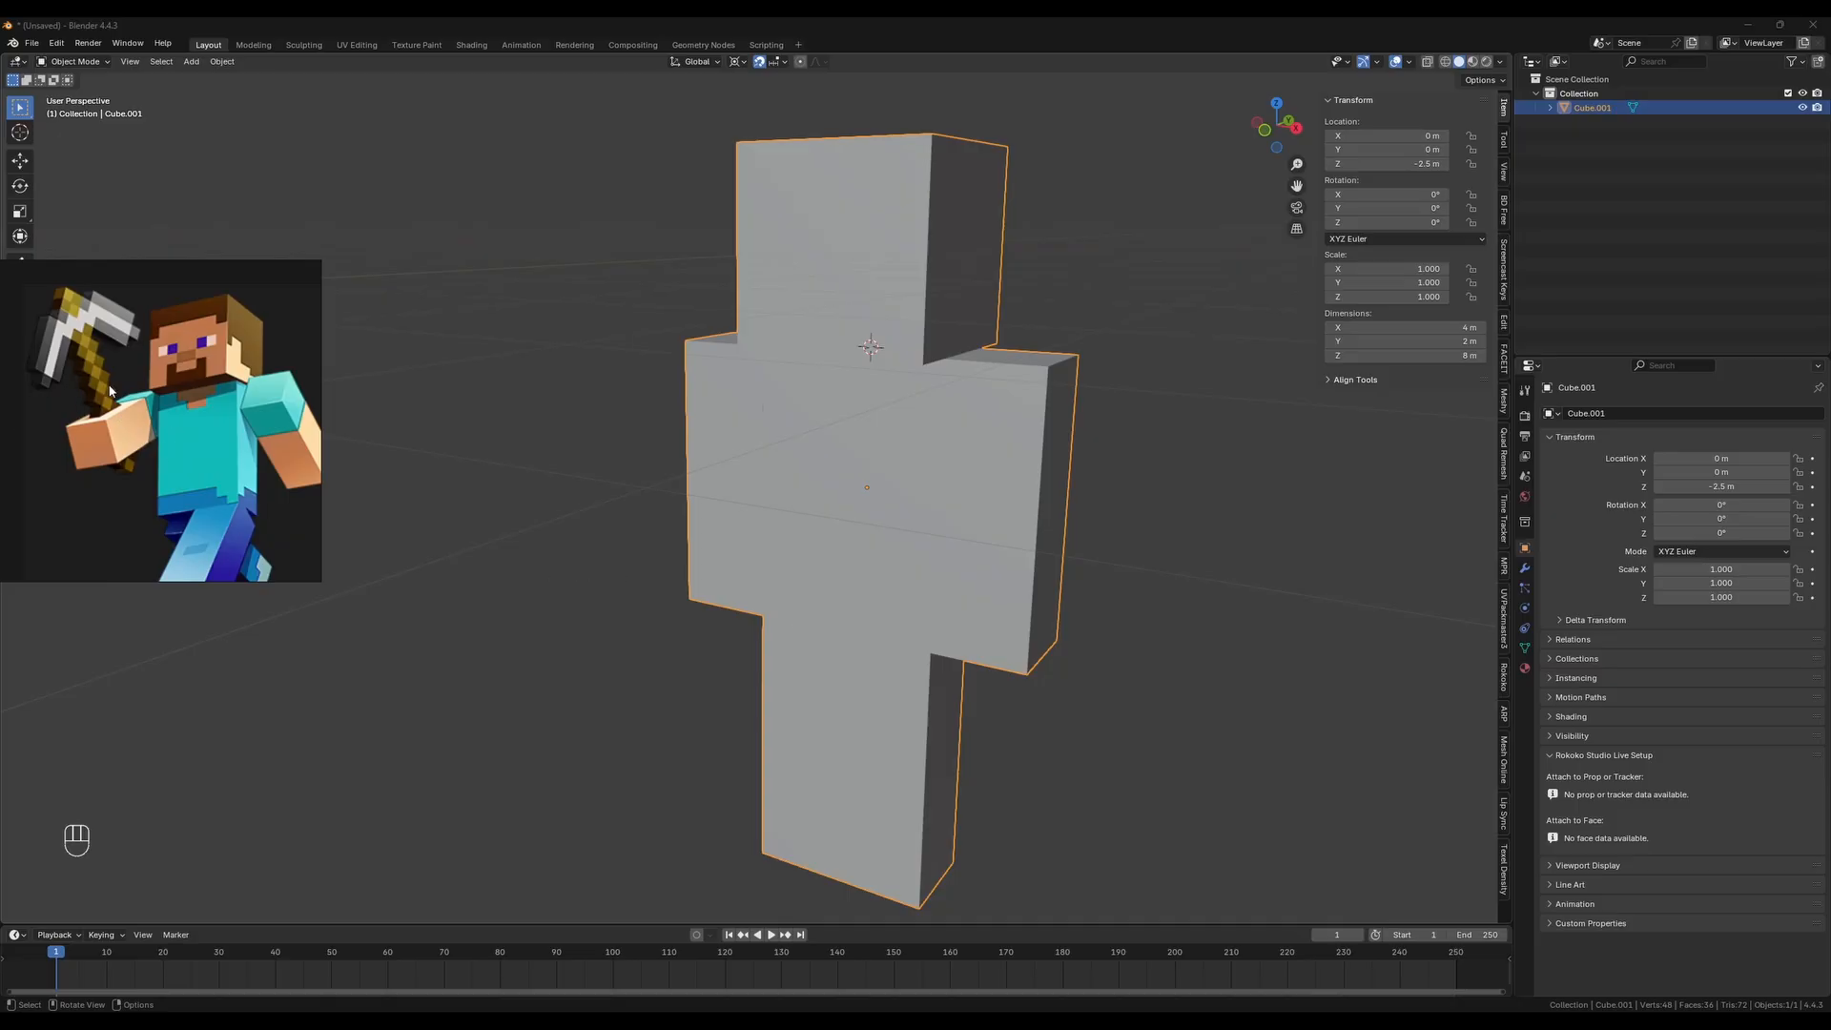
Add a mesh plane at the 3D cursor in top view, over the blocky character
middle_click_drag(788, 513, 811, 515)
scroll(826, 515, "down", 3)
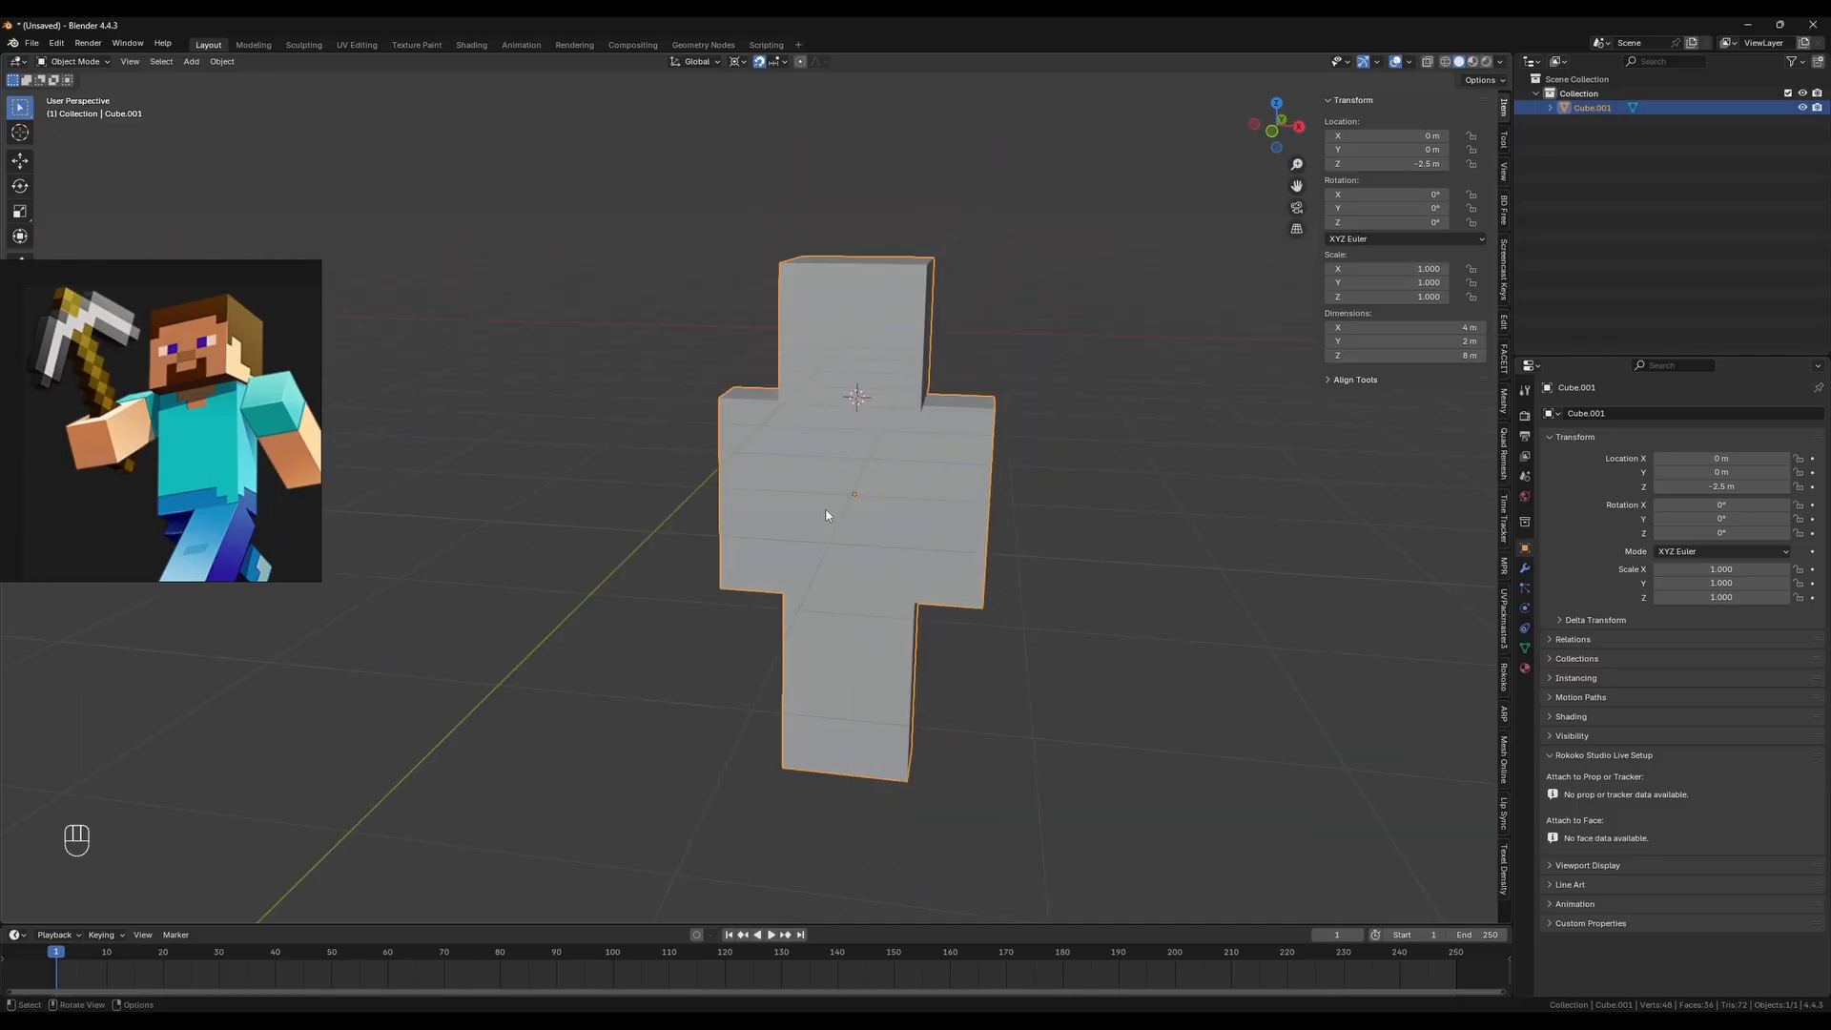
key("KP_7")
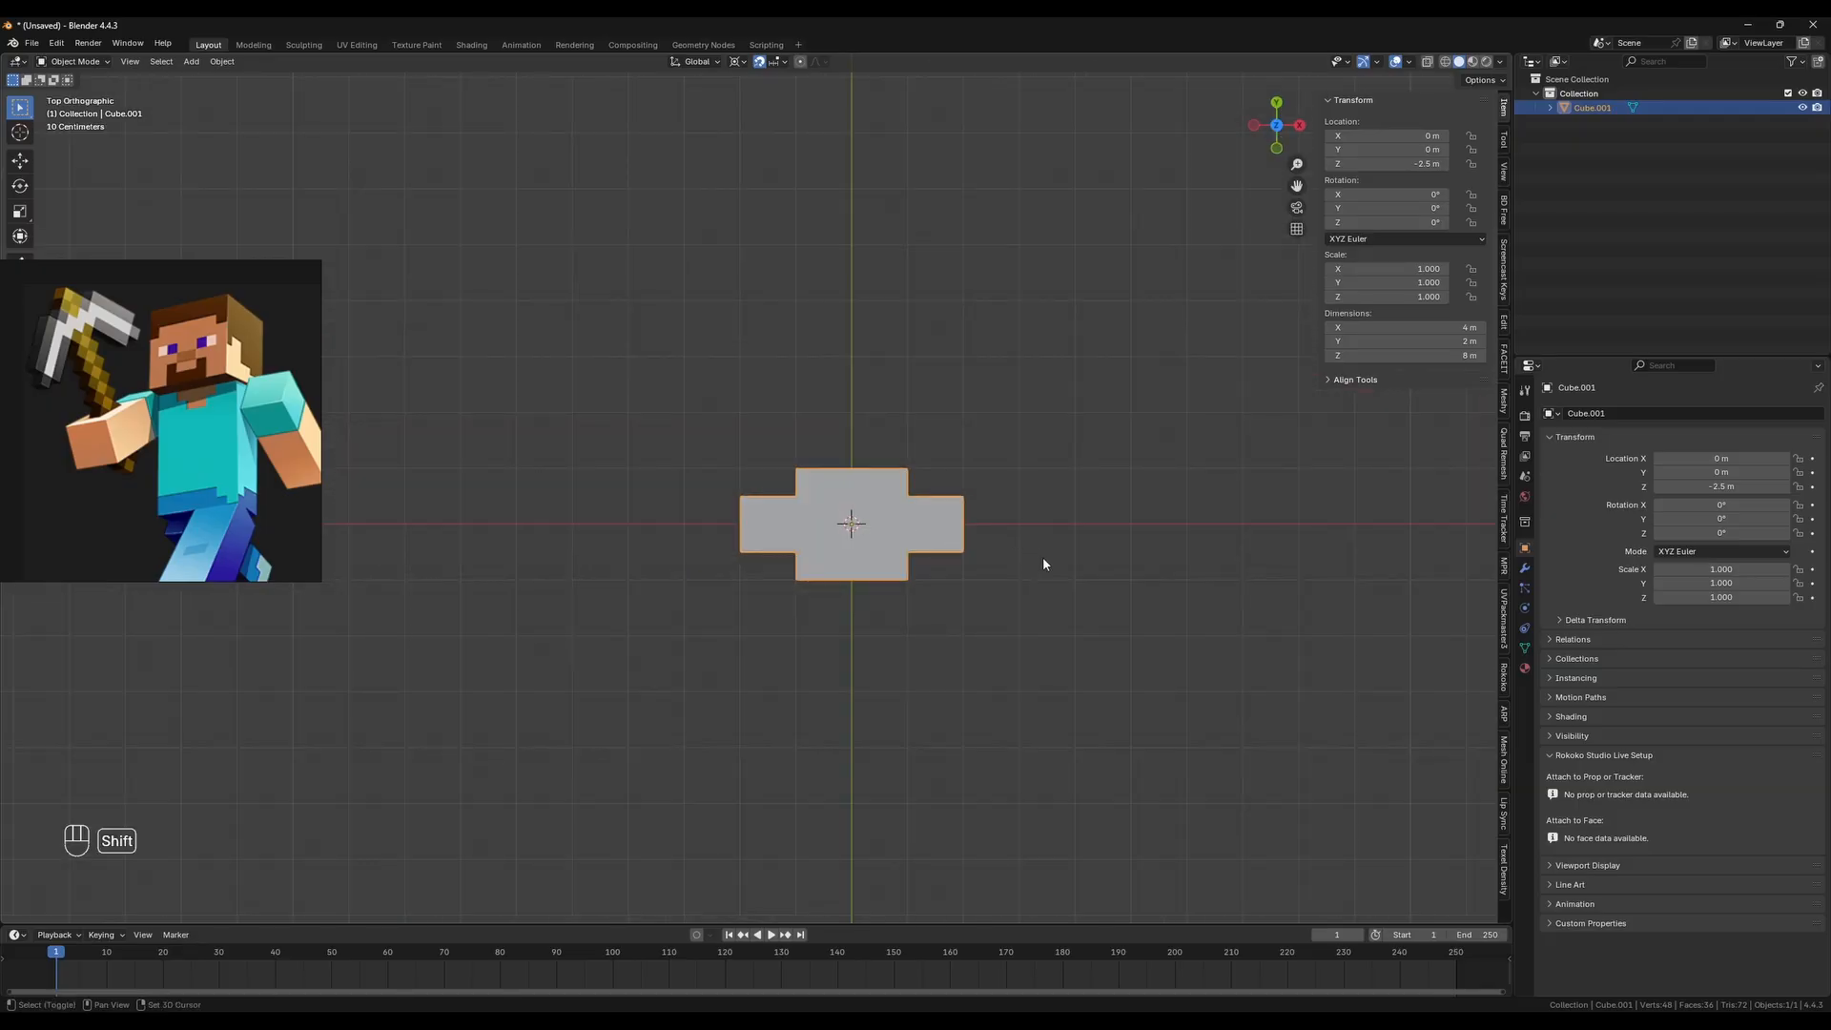
key("shift+a")
type("pla")
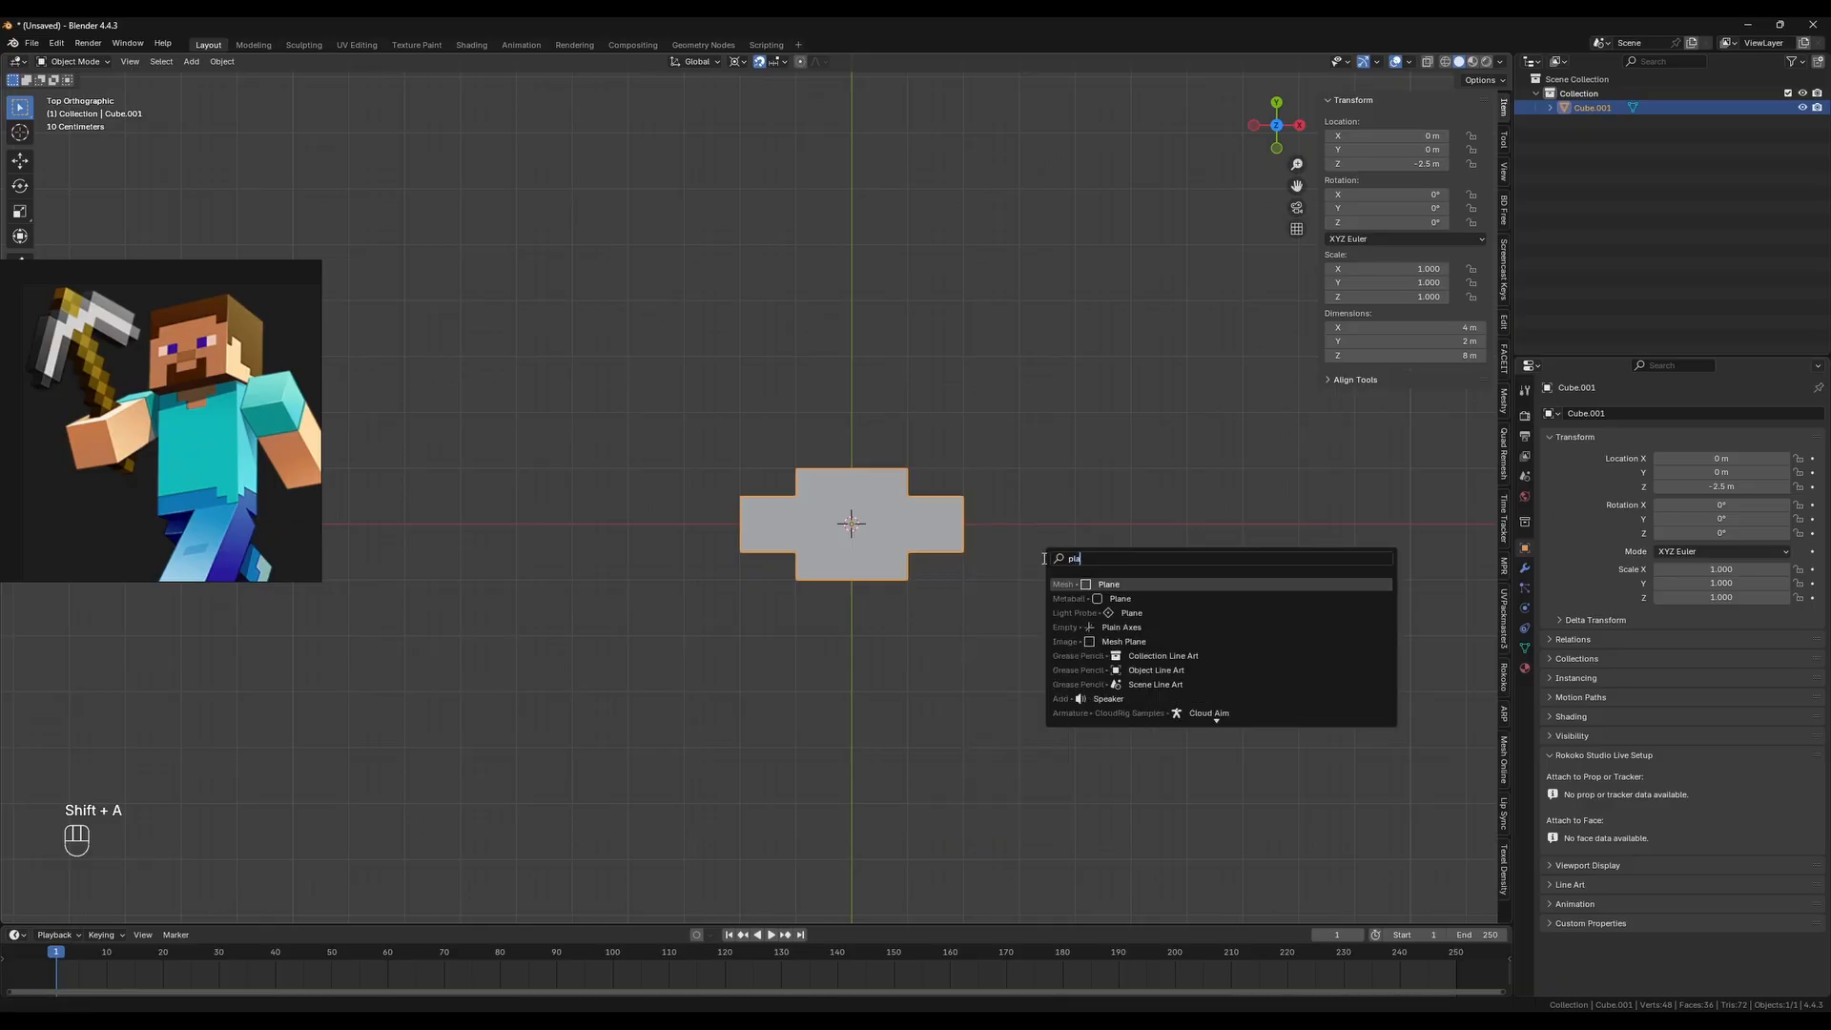
key("Return")
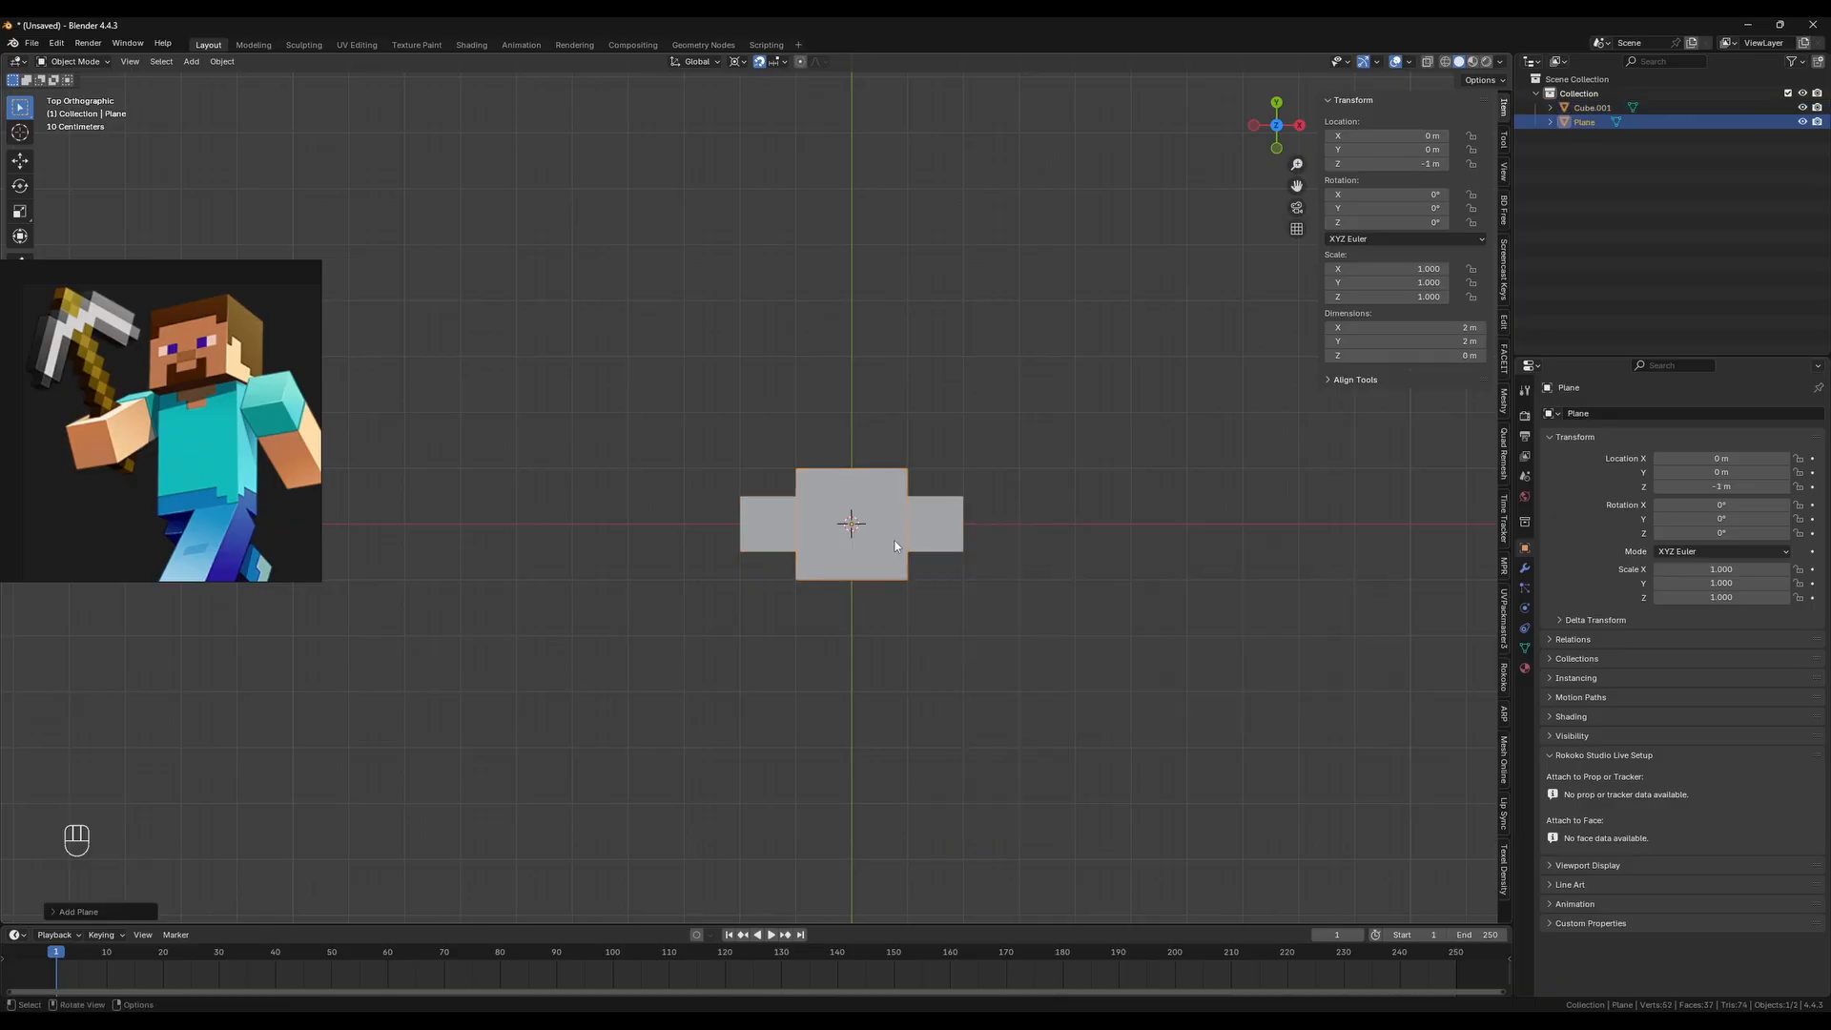
Rename the character body object to Steve
left_click(955, 536)
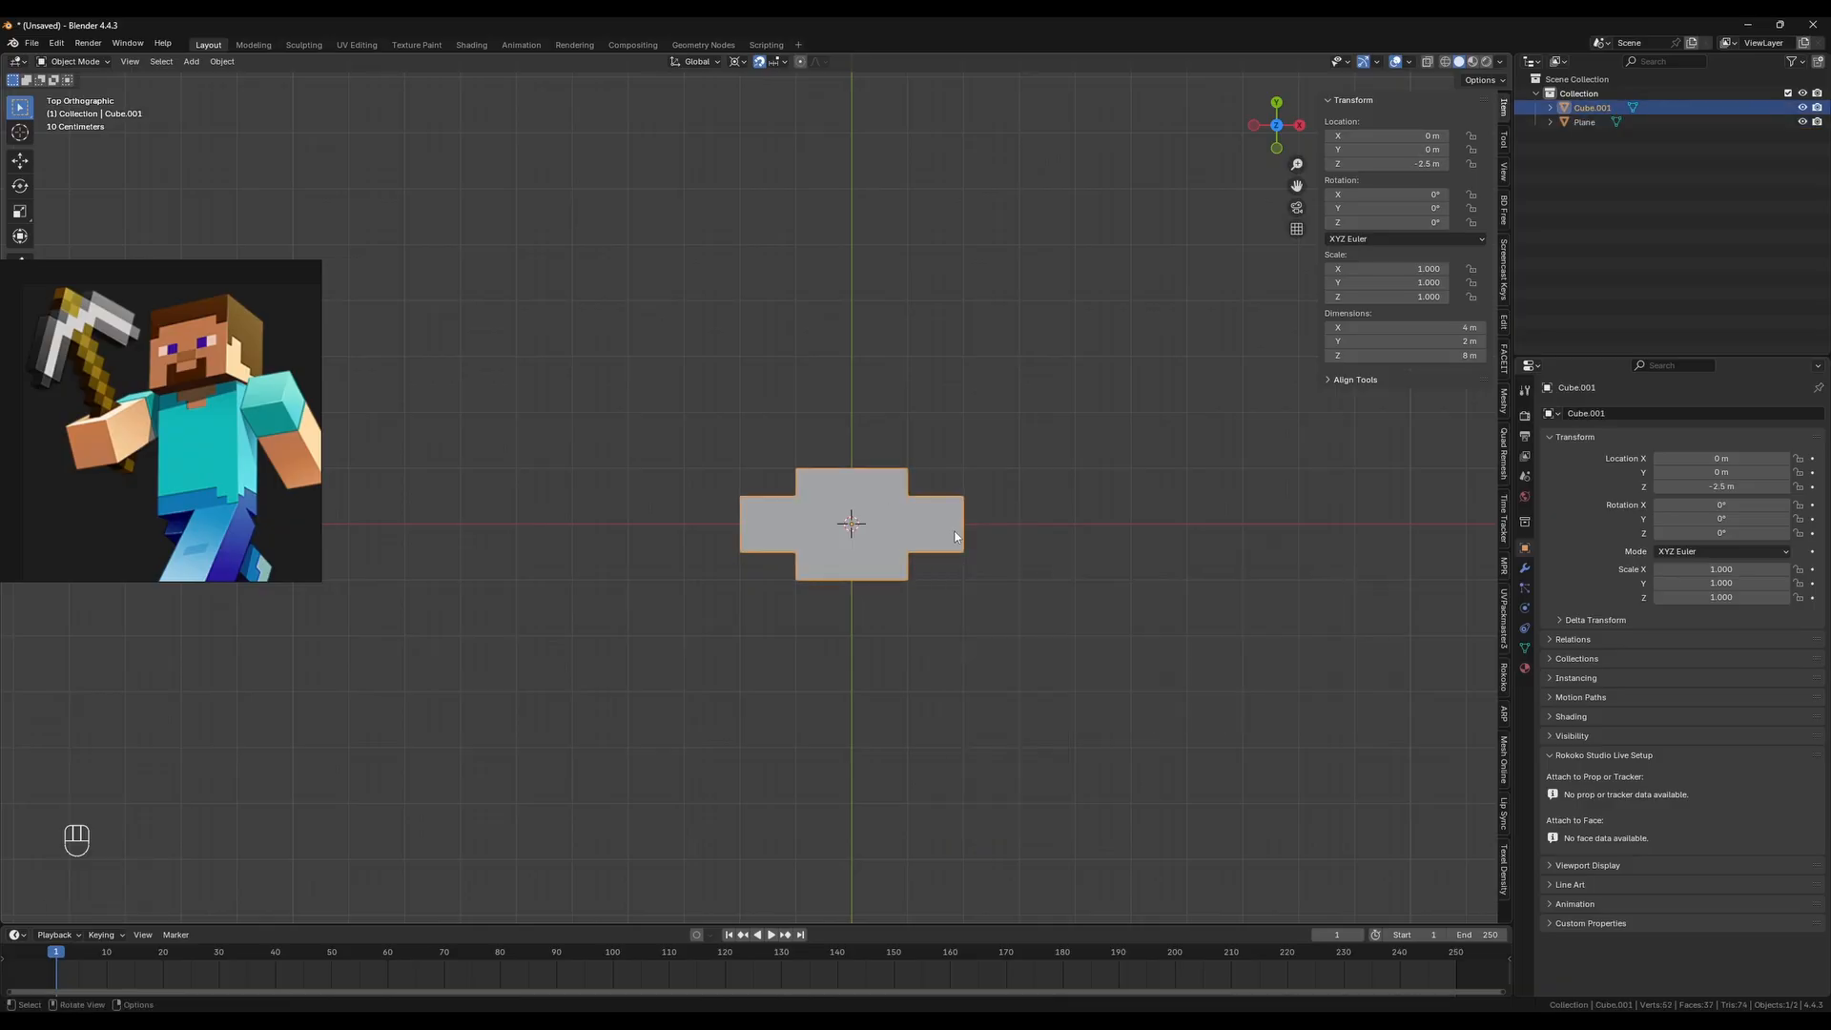
key("F2")
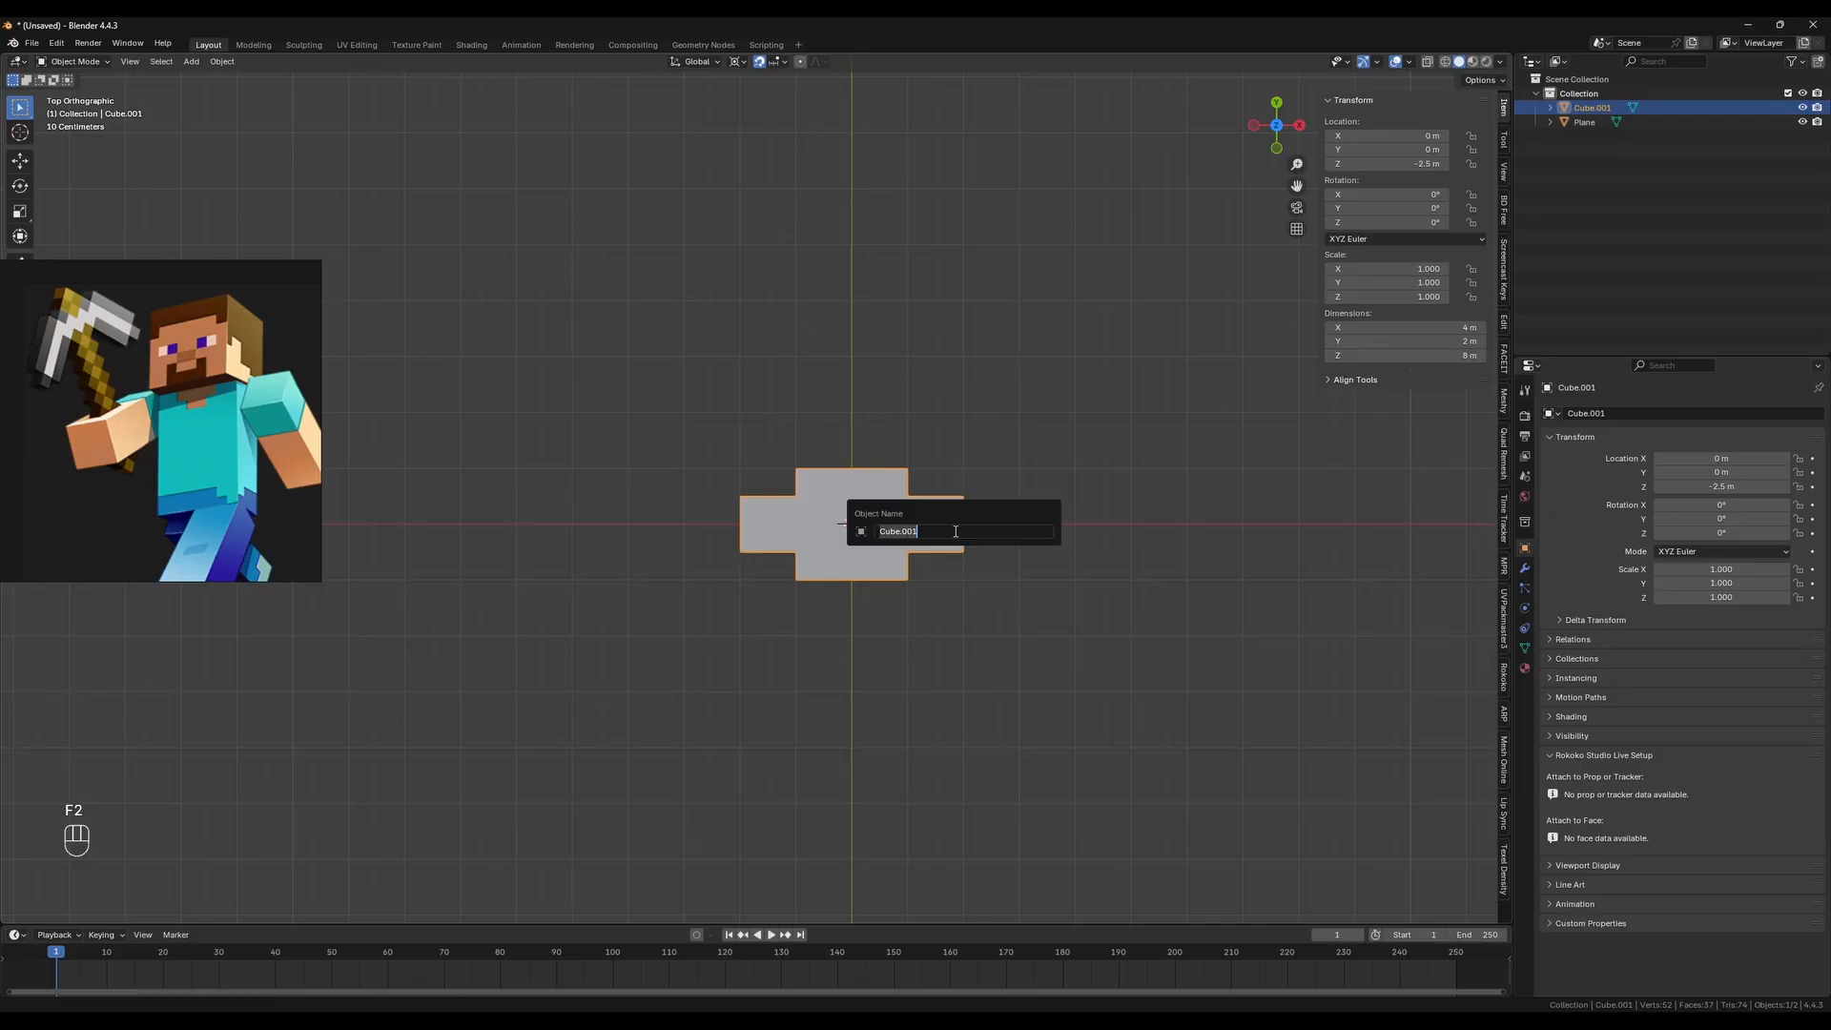
type("Steve")
key("Return")
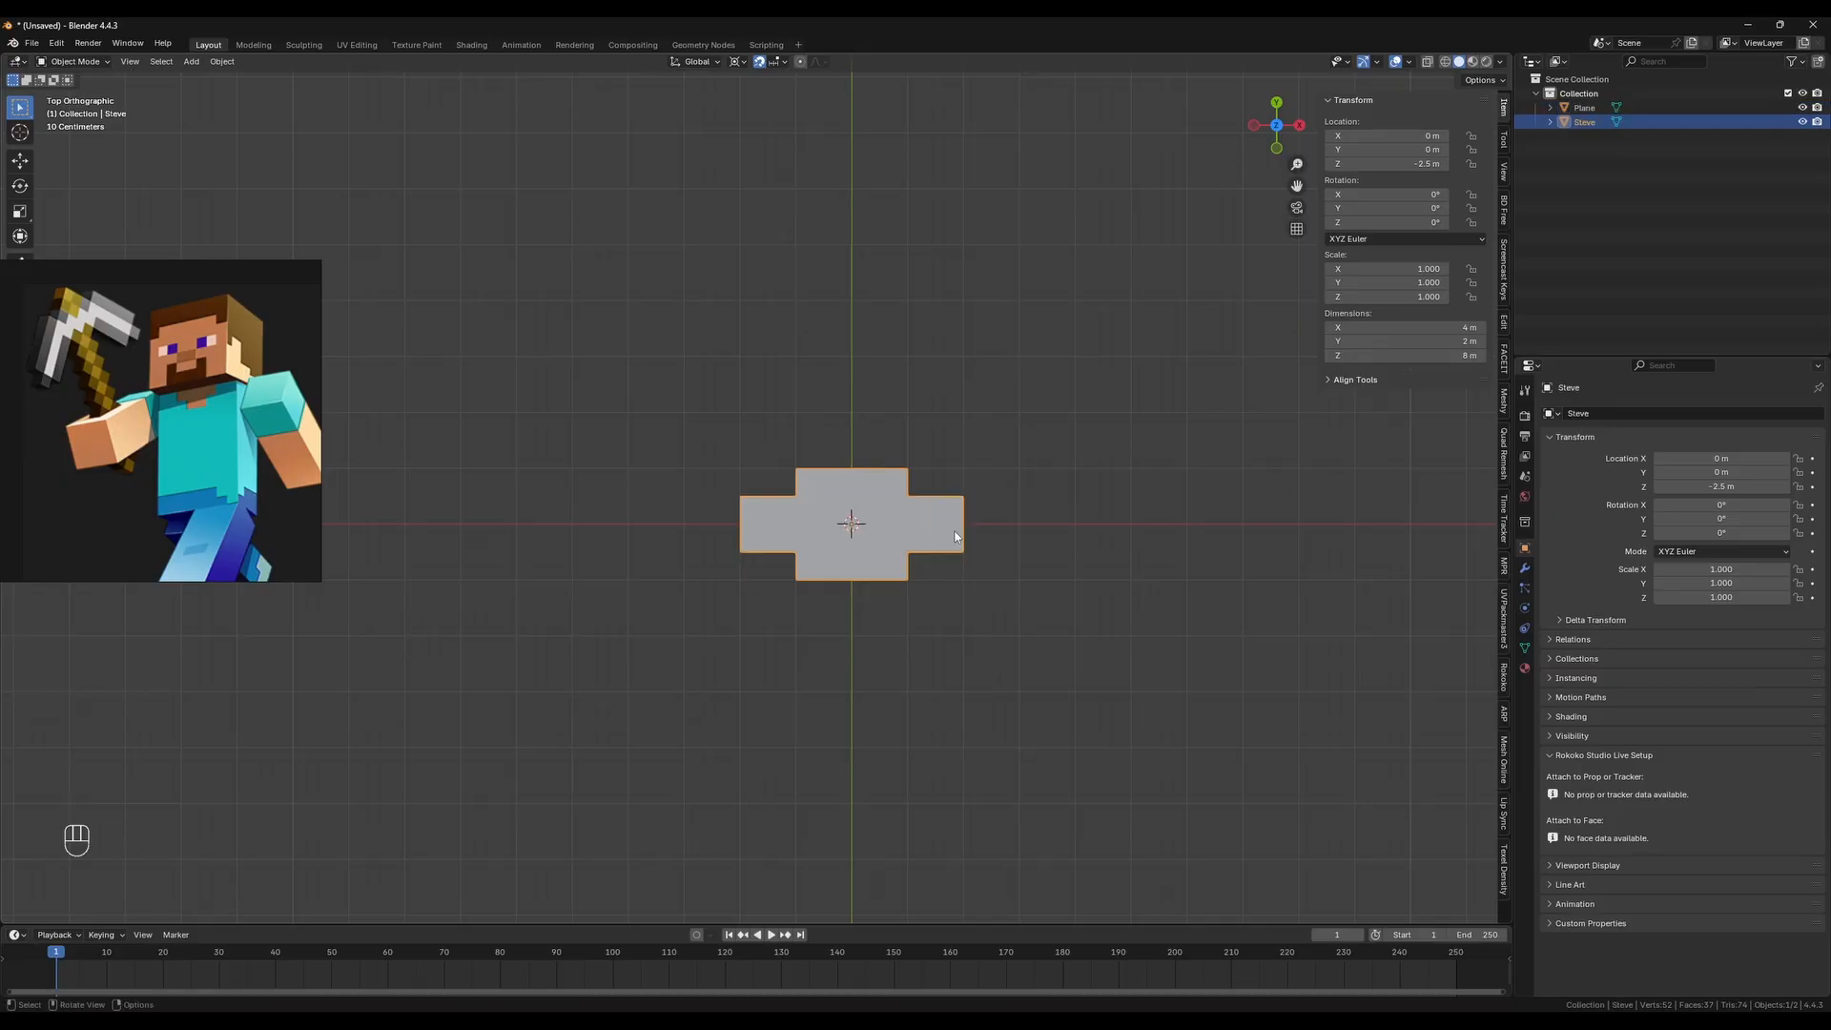
Move Steve into a new collection named Character and exclude that collection from the view layer
key("m")
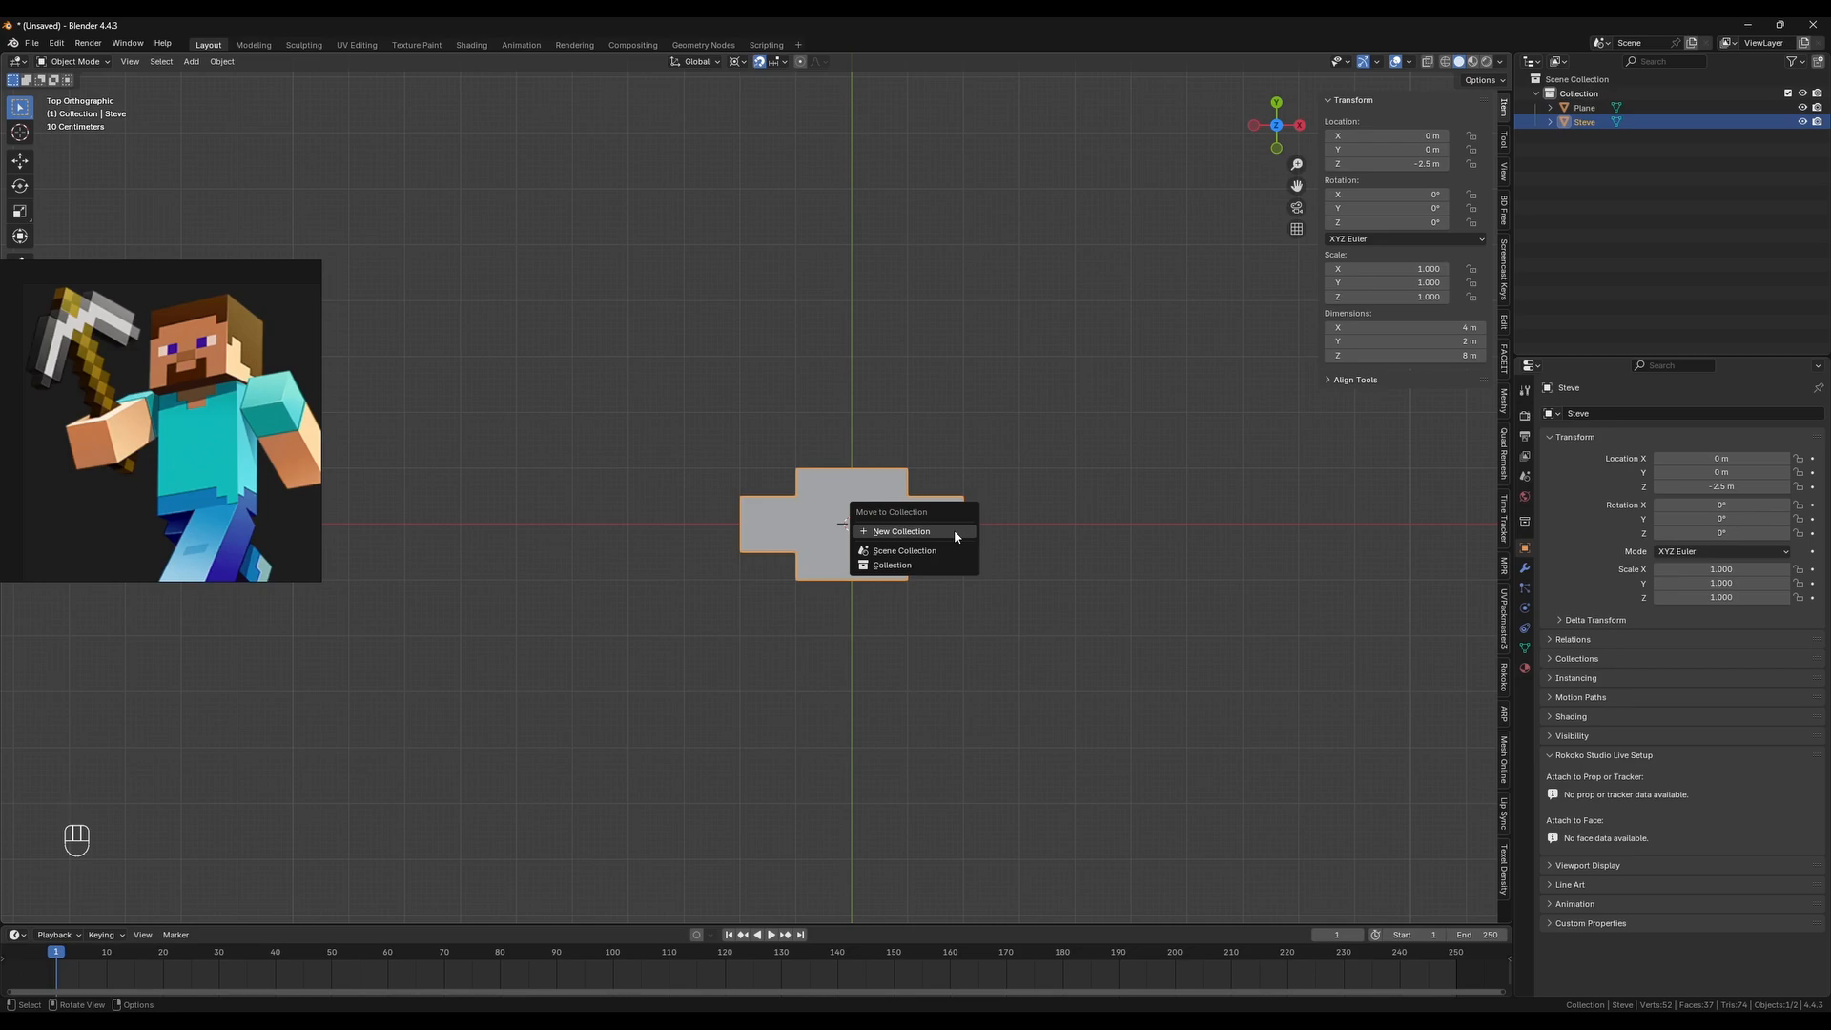
left_click(955, 535)
type("Charact")
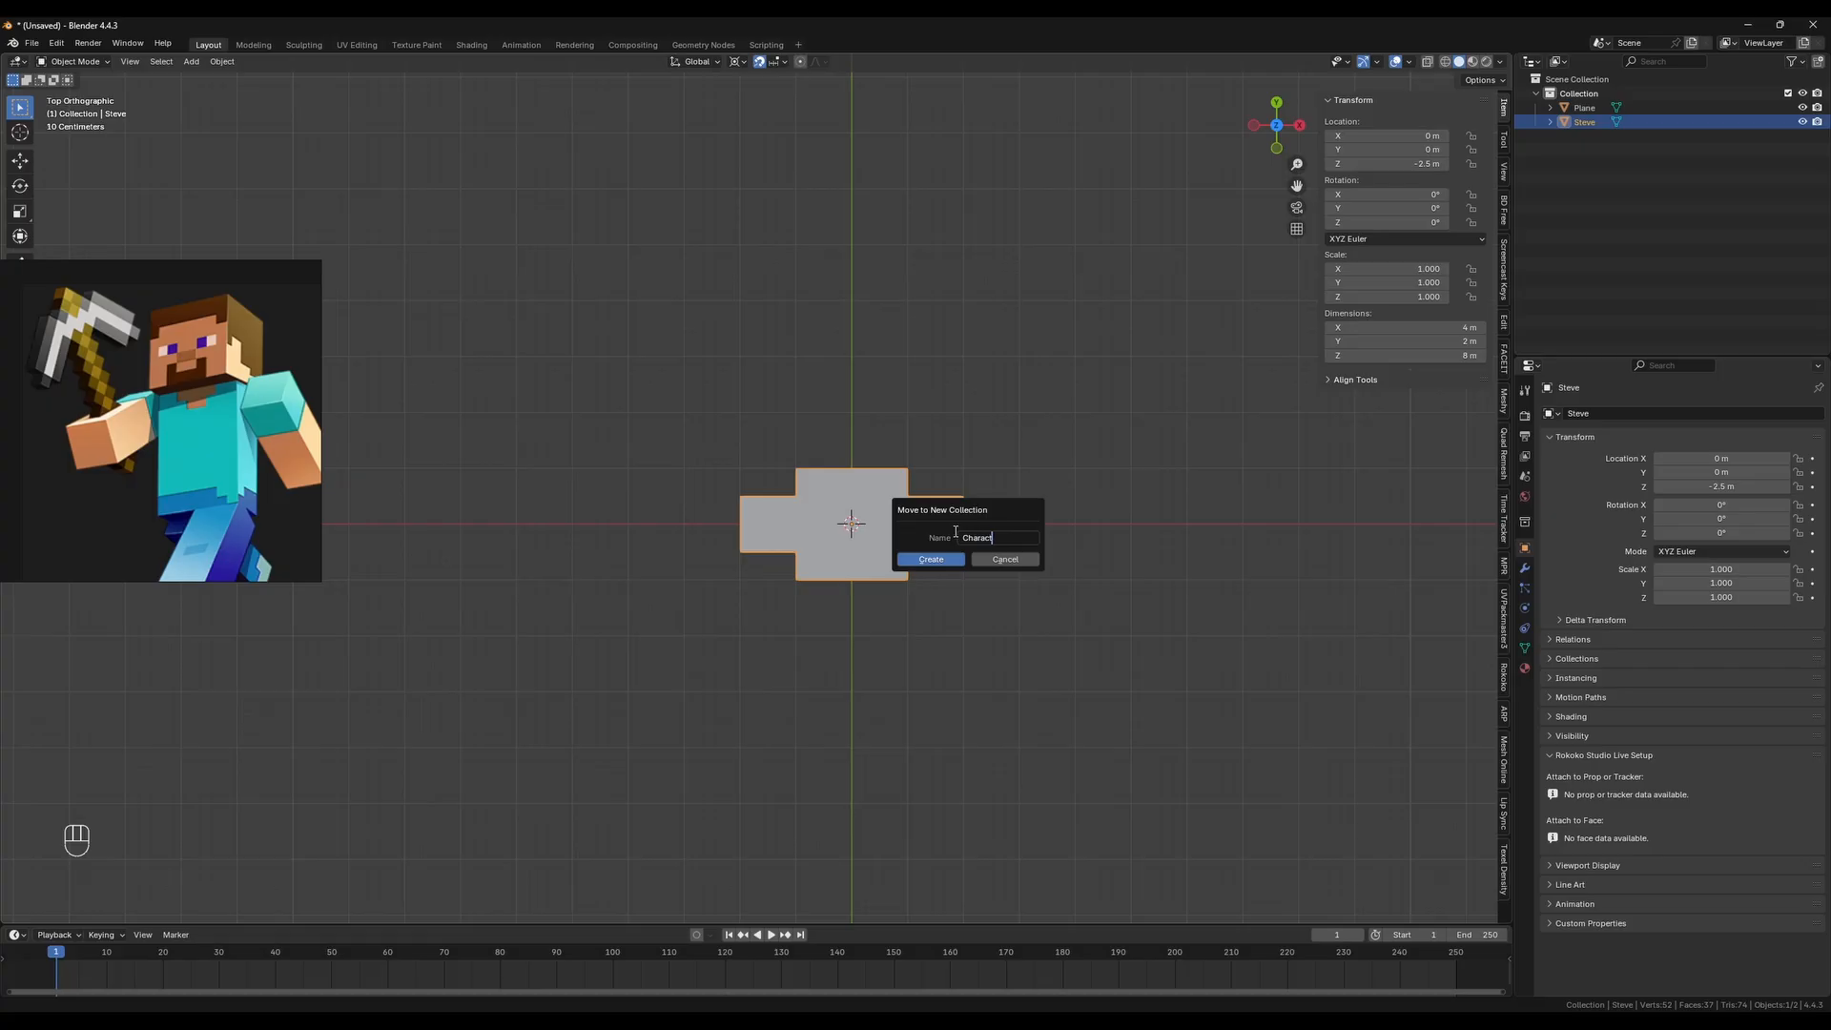
type("er")
key("Return")
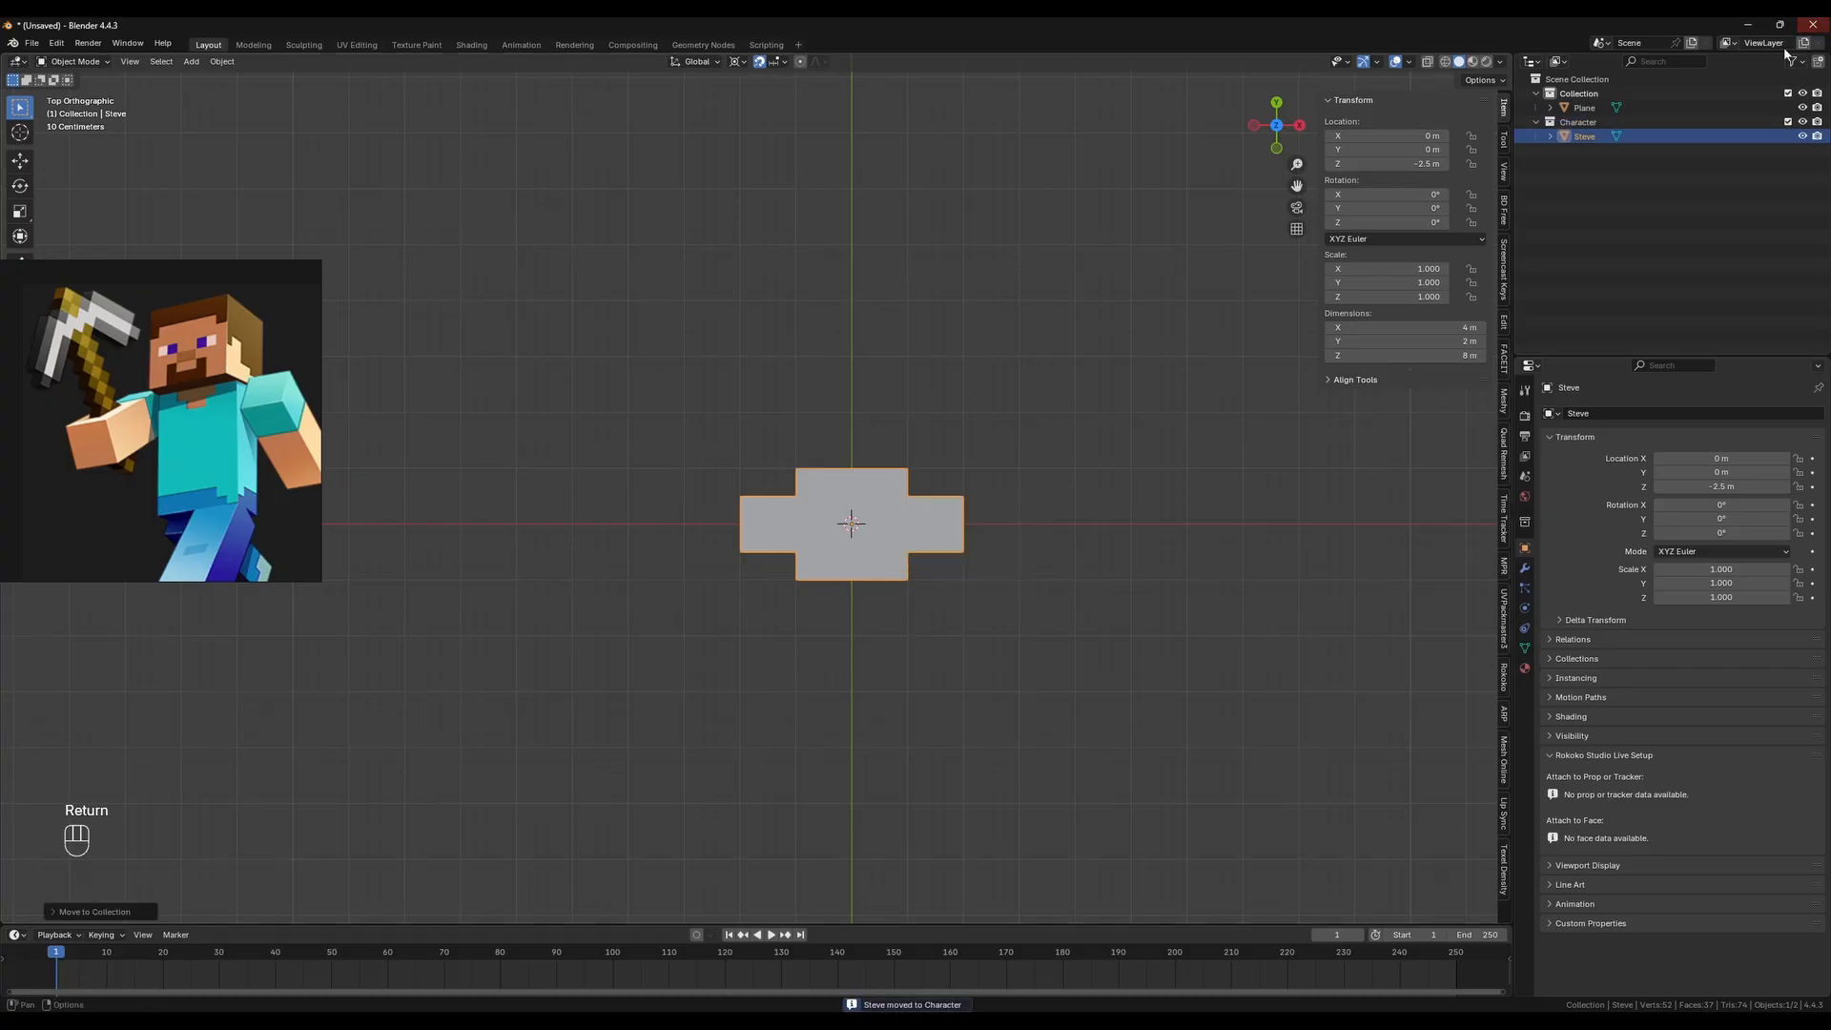
left_click(1789, 122)
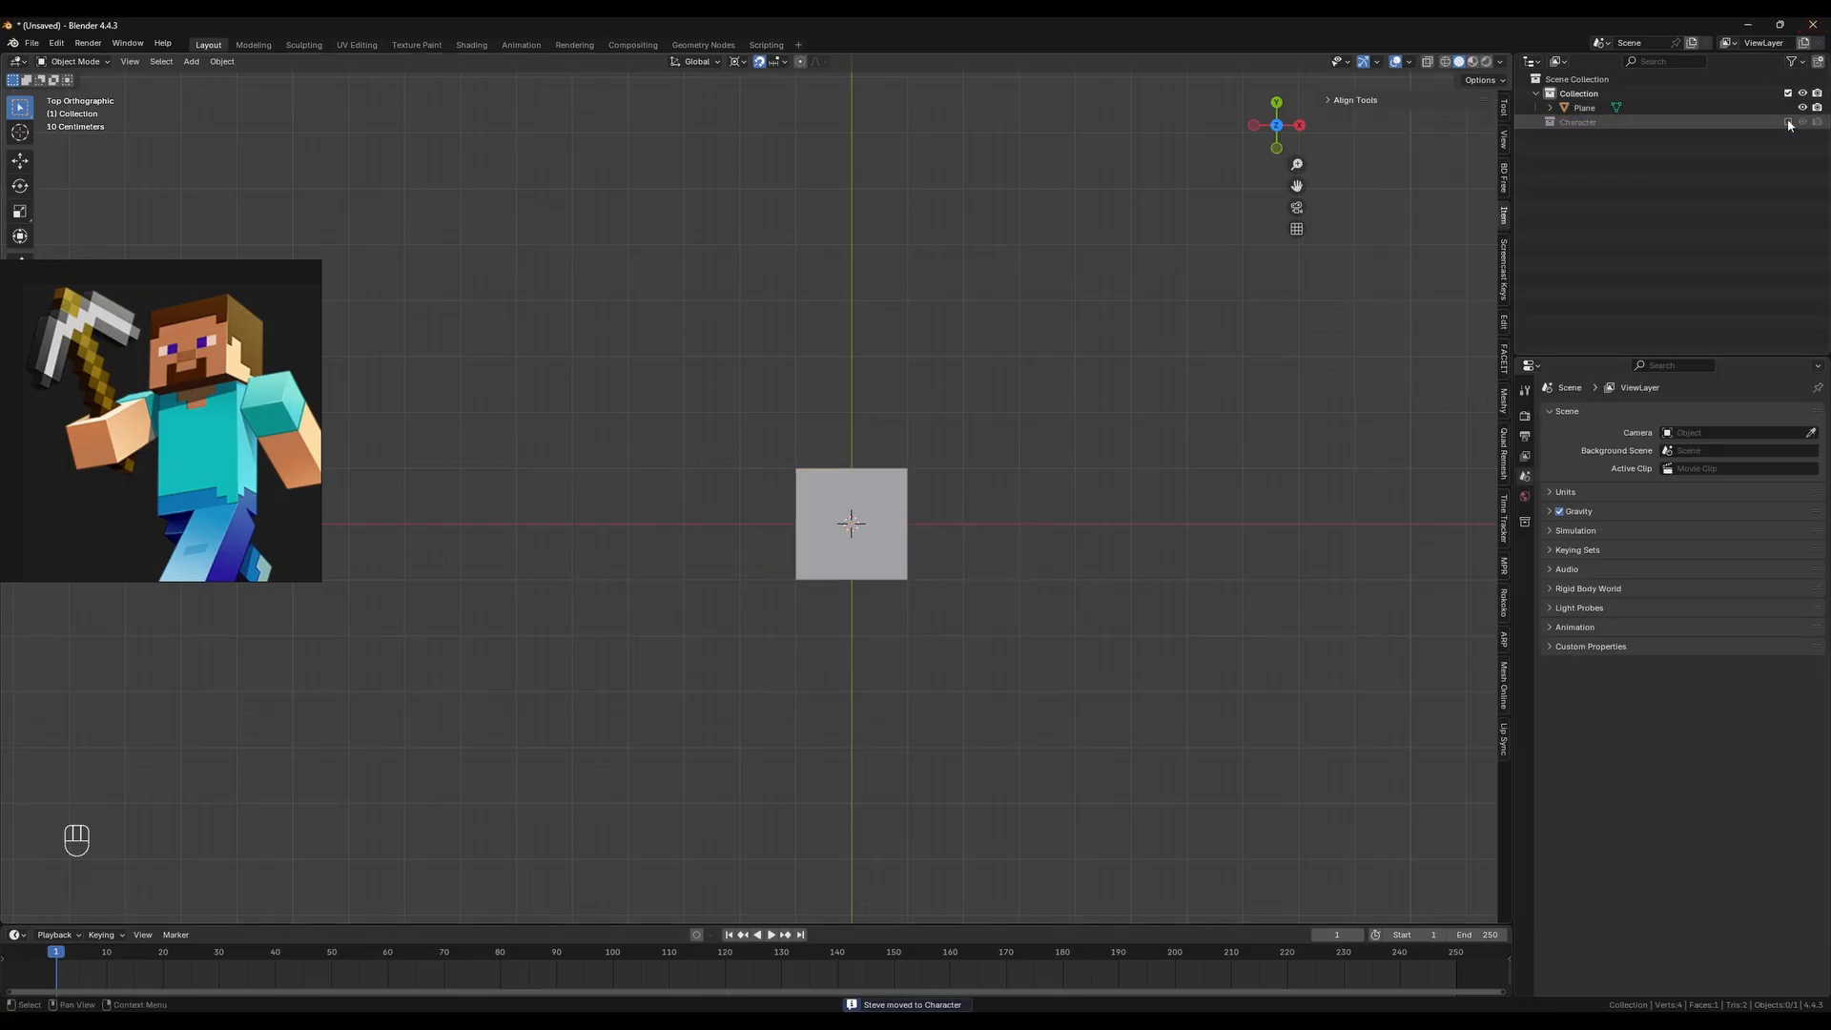
Select the remaining plane and enter Edit Mode on it
left_click(828, 556)
scroll(838, 531, "up", 6)
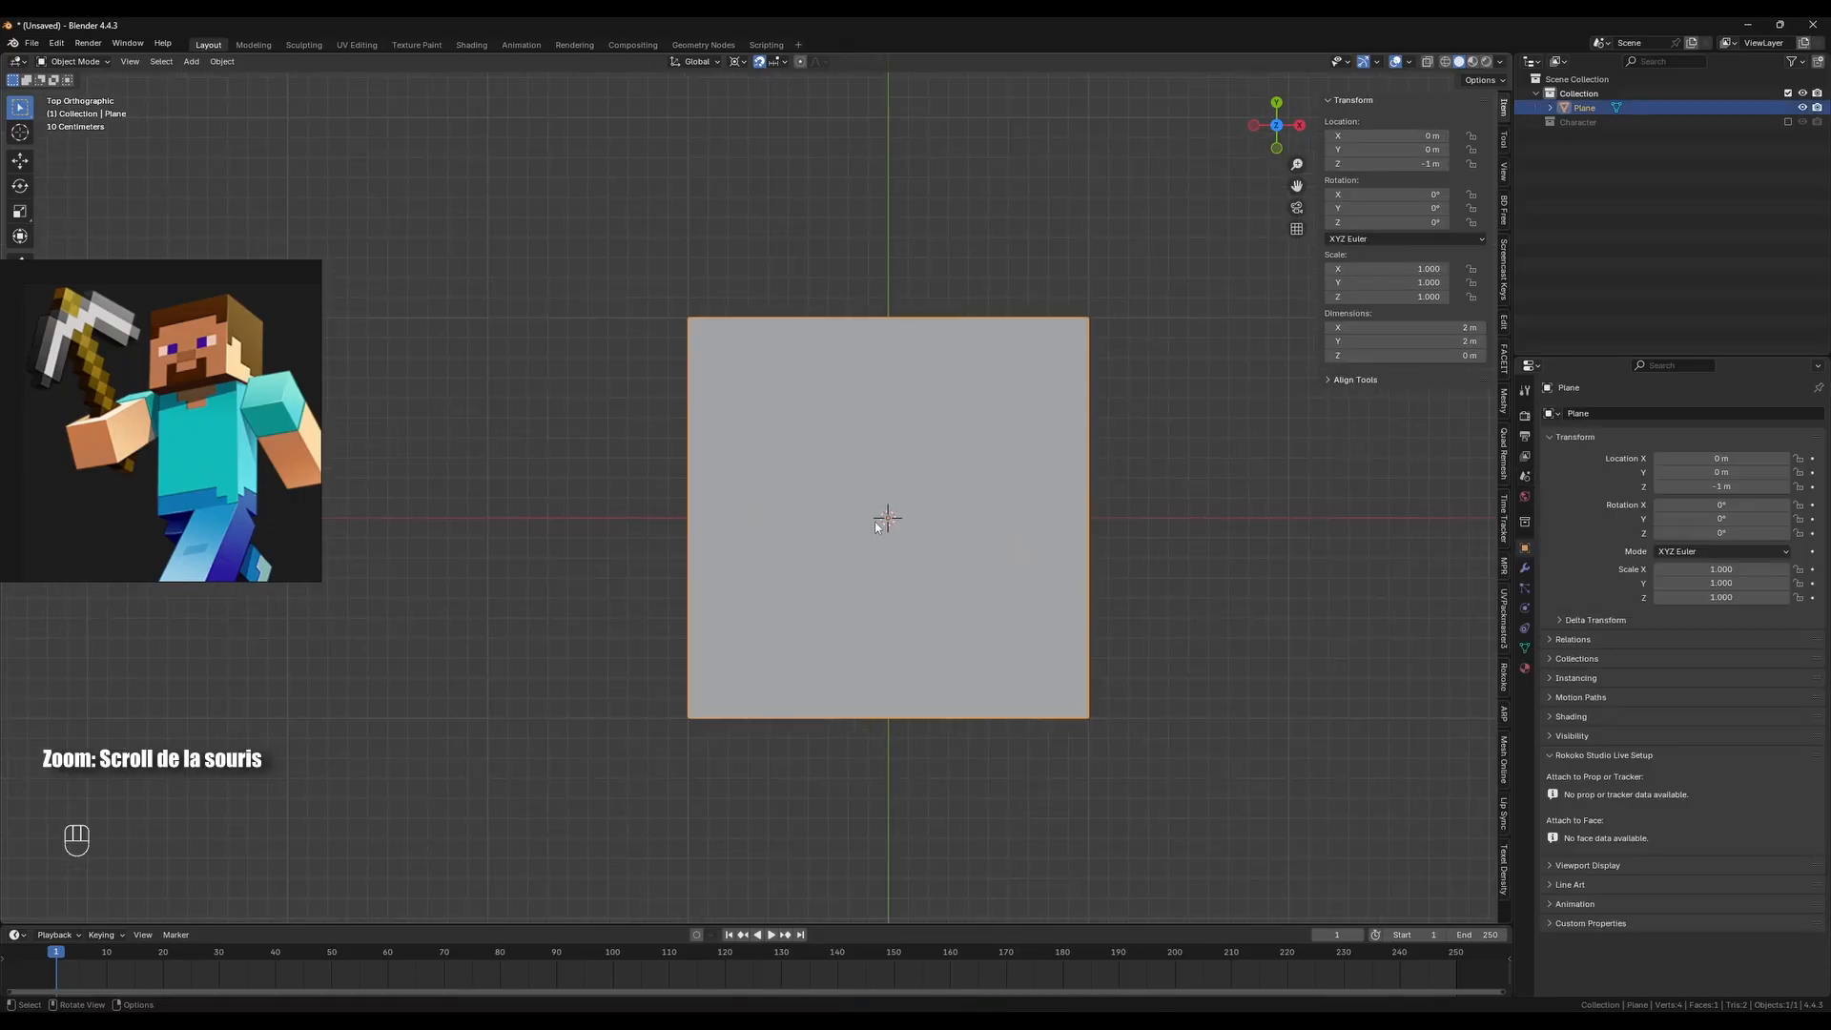
key("Tab")
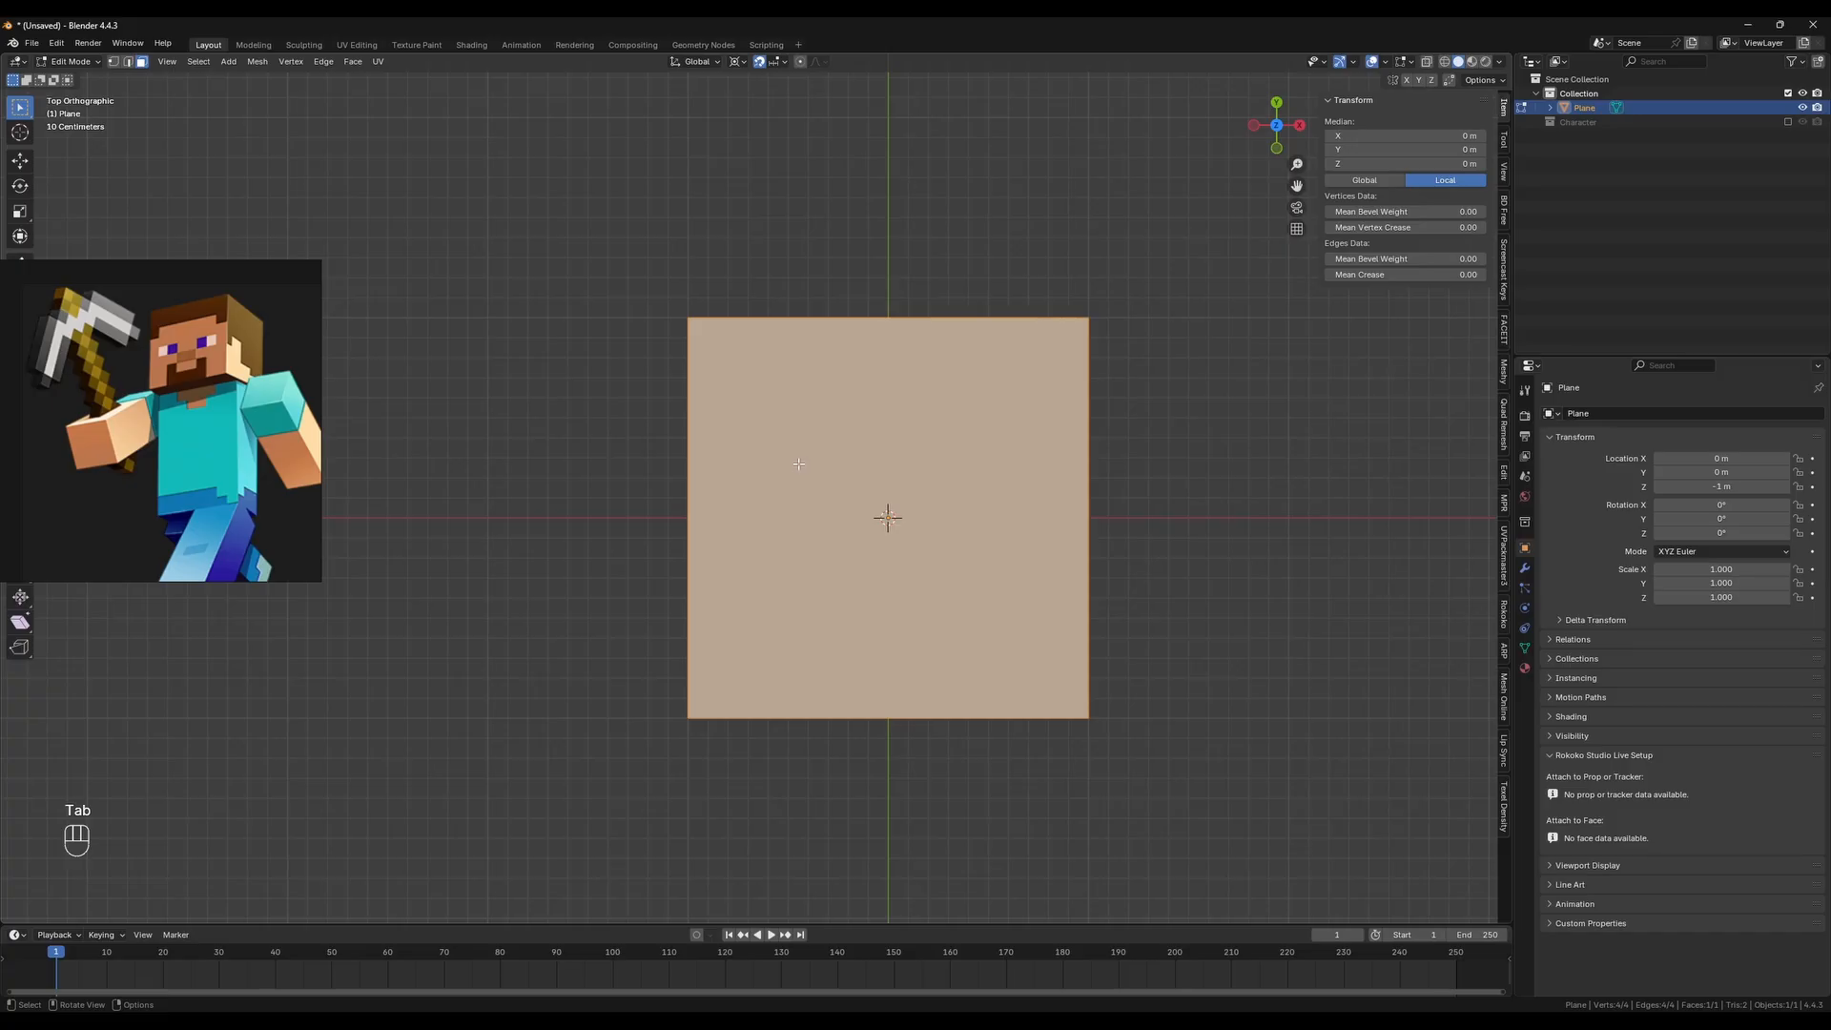
right_click(800, 469)
mouse_move(799, 464)
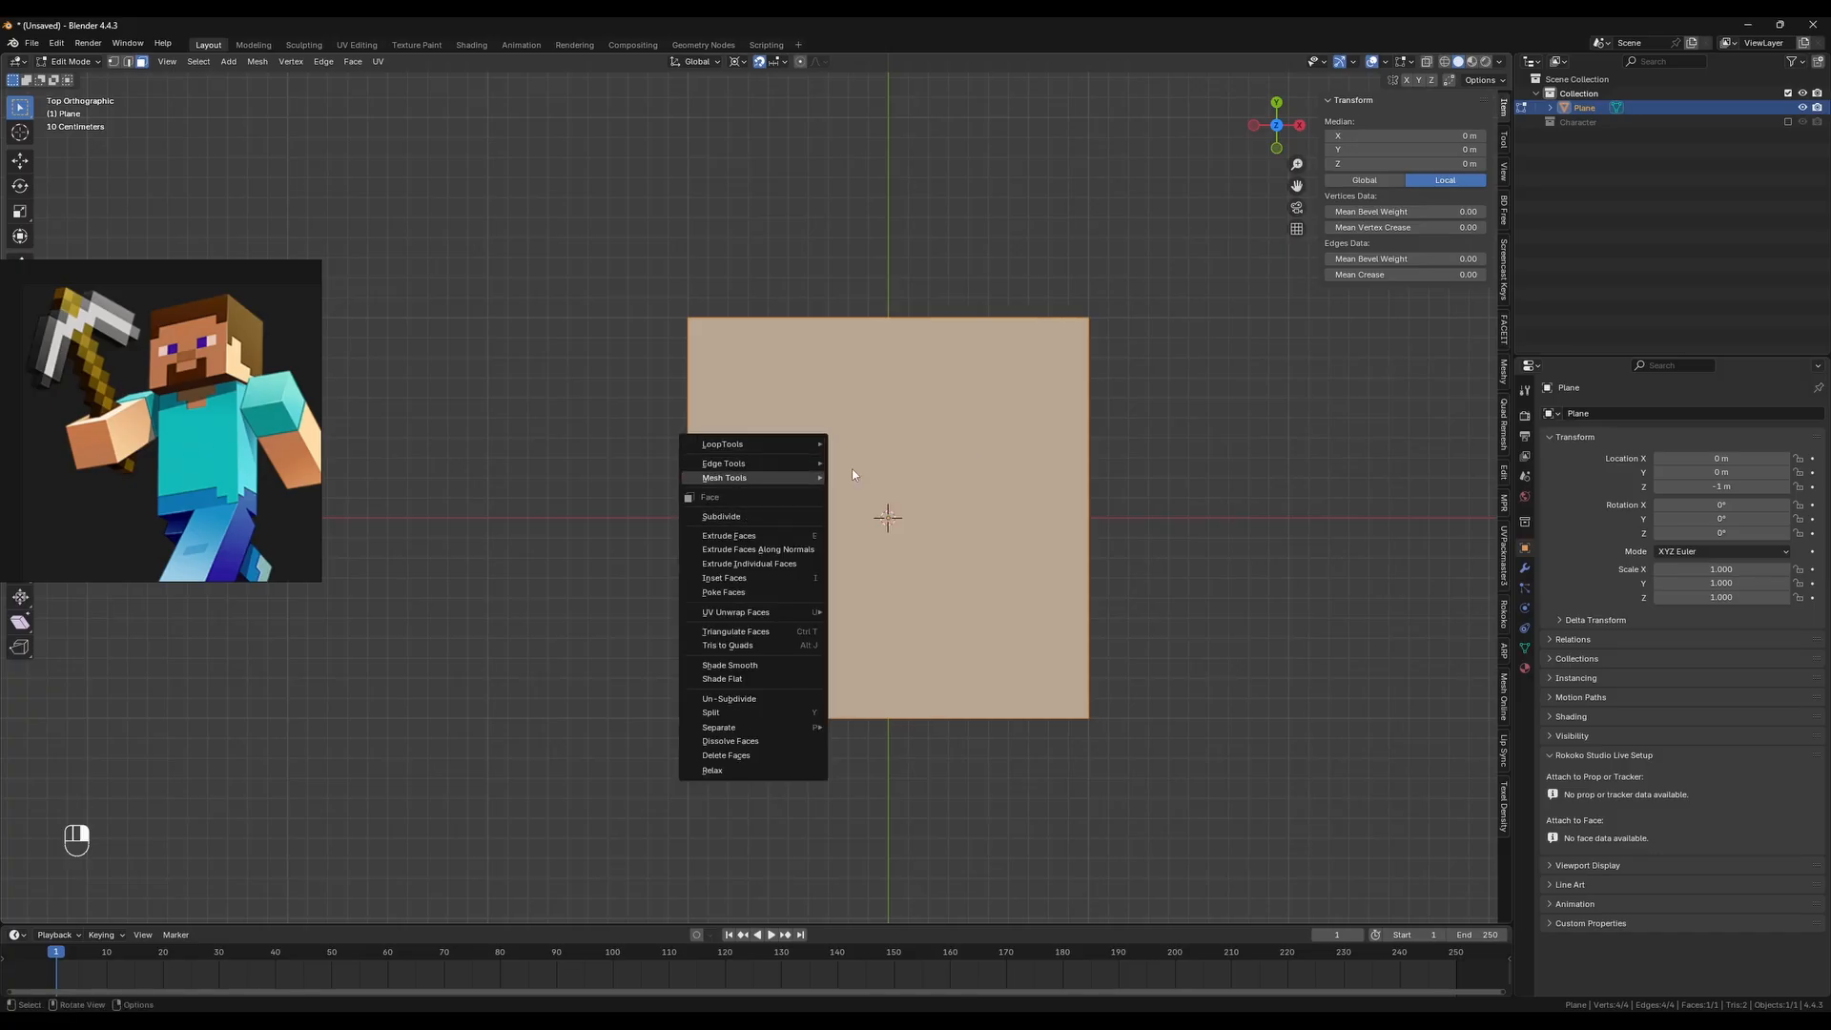
left_click(1170, 455)
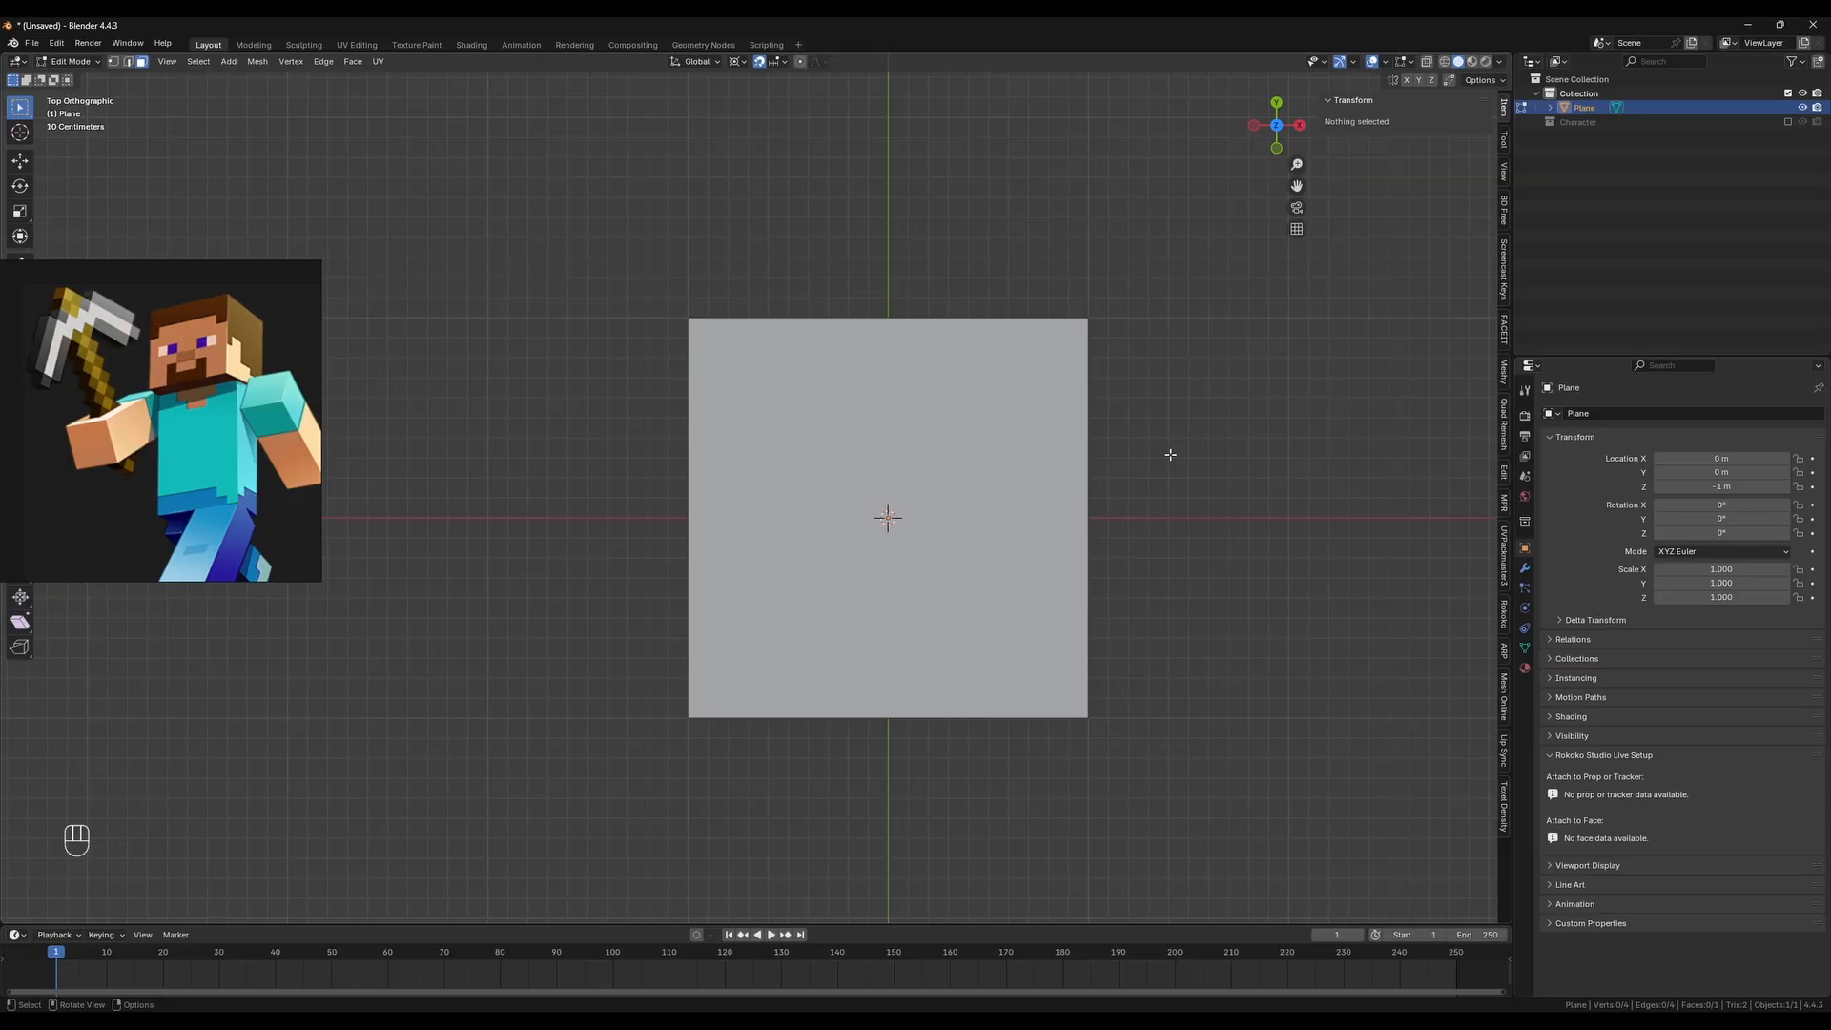
Select the whole plane and subdivide it five times in a row to make a 32 by 32 face grid
key("a")
right_click(827, 493)
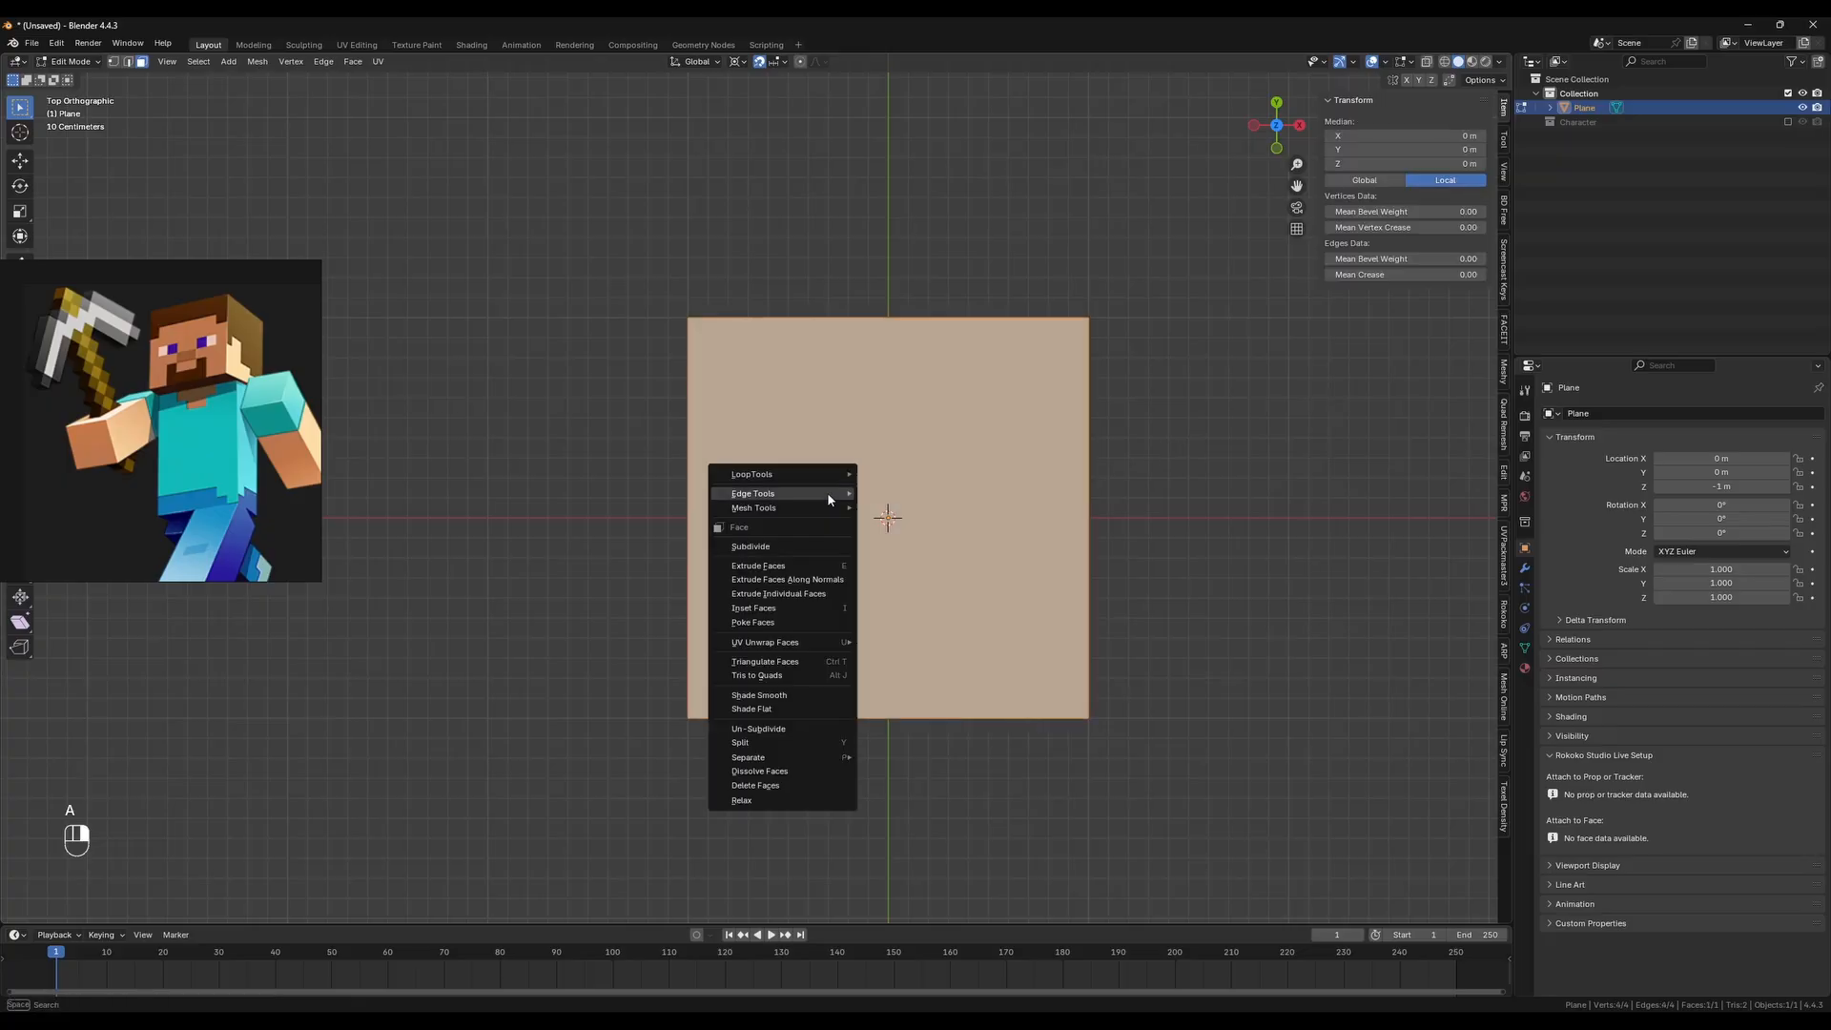
left_click(750, 546)
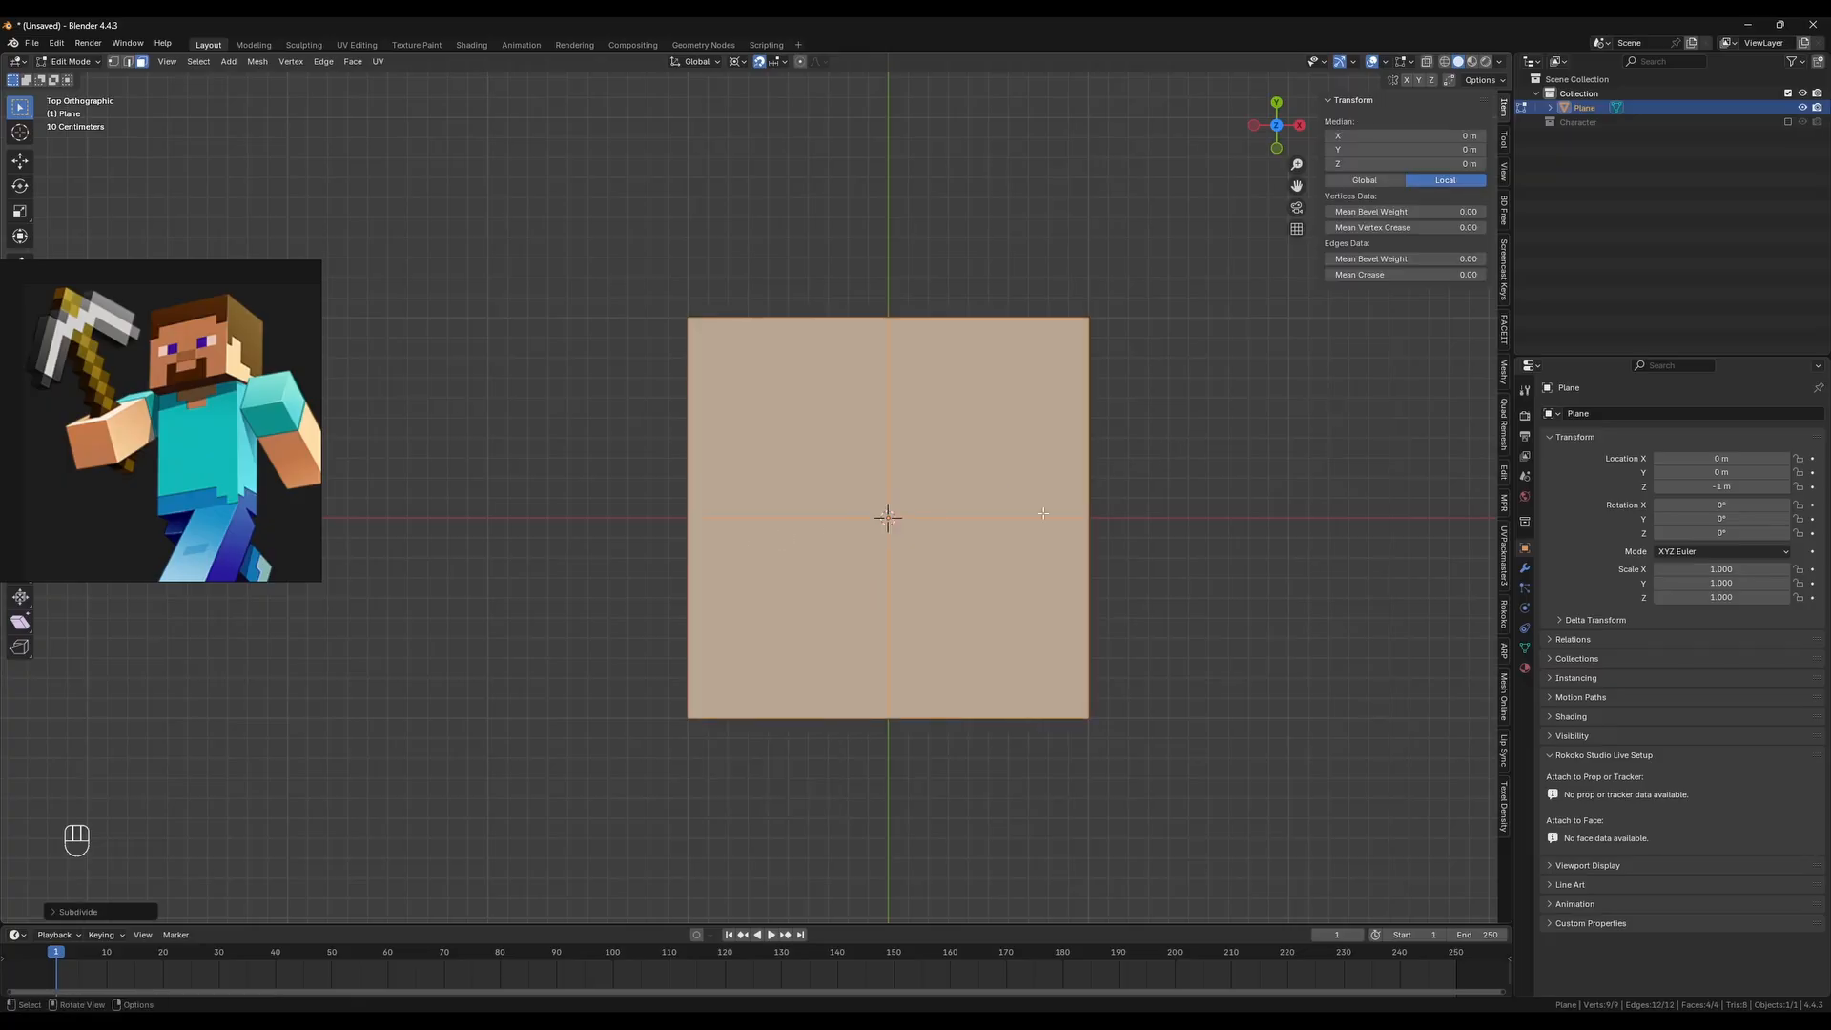
key("shift+r")
key("shift+r")
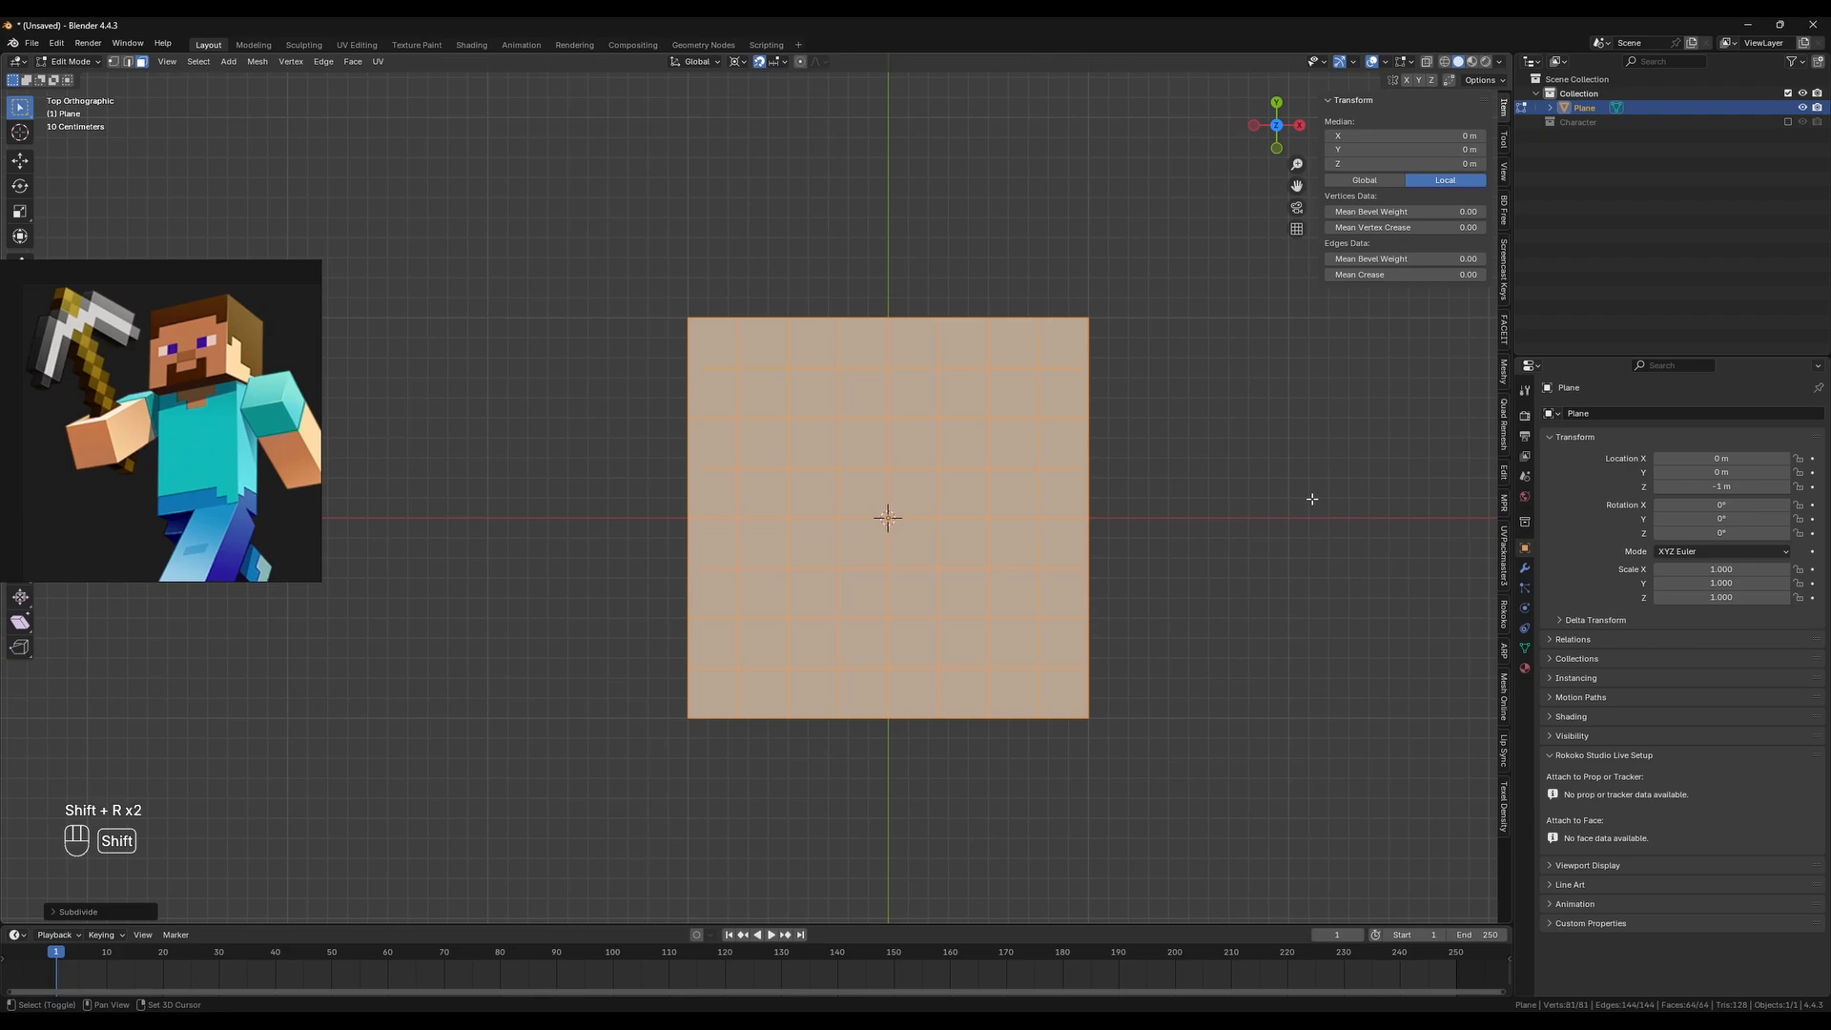
key("shift+r")
key("shift+r")
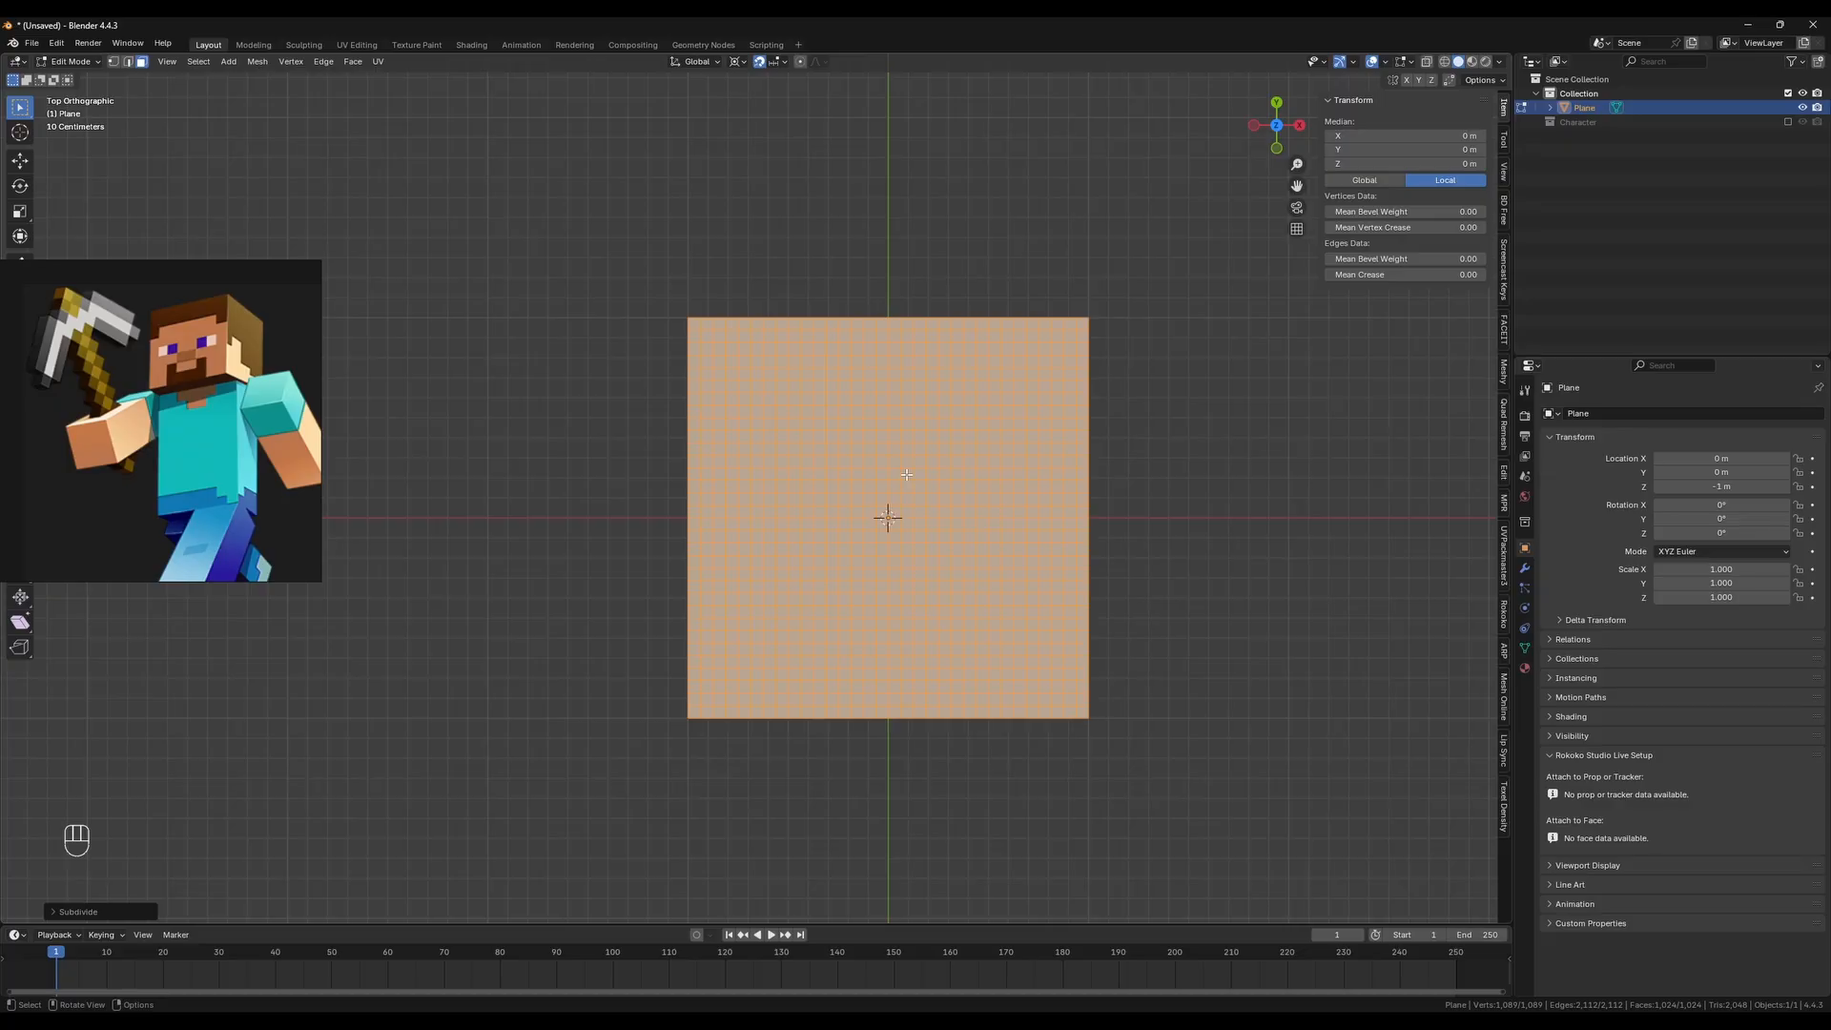
Rotate the subdivided grid 45 degrees in top view so it stands as a diamond
key("r")
key("KP_4")
key("KP_5")
key("Return")
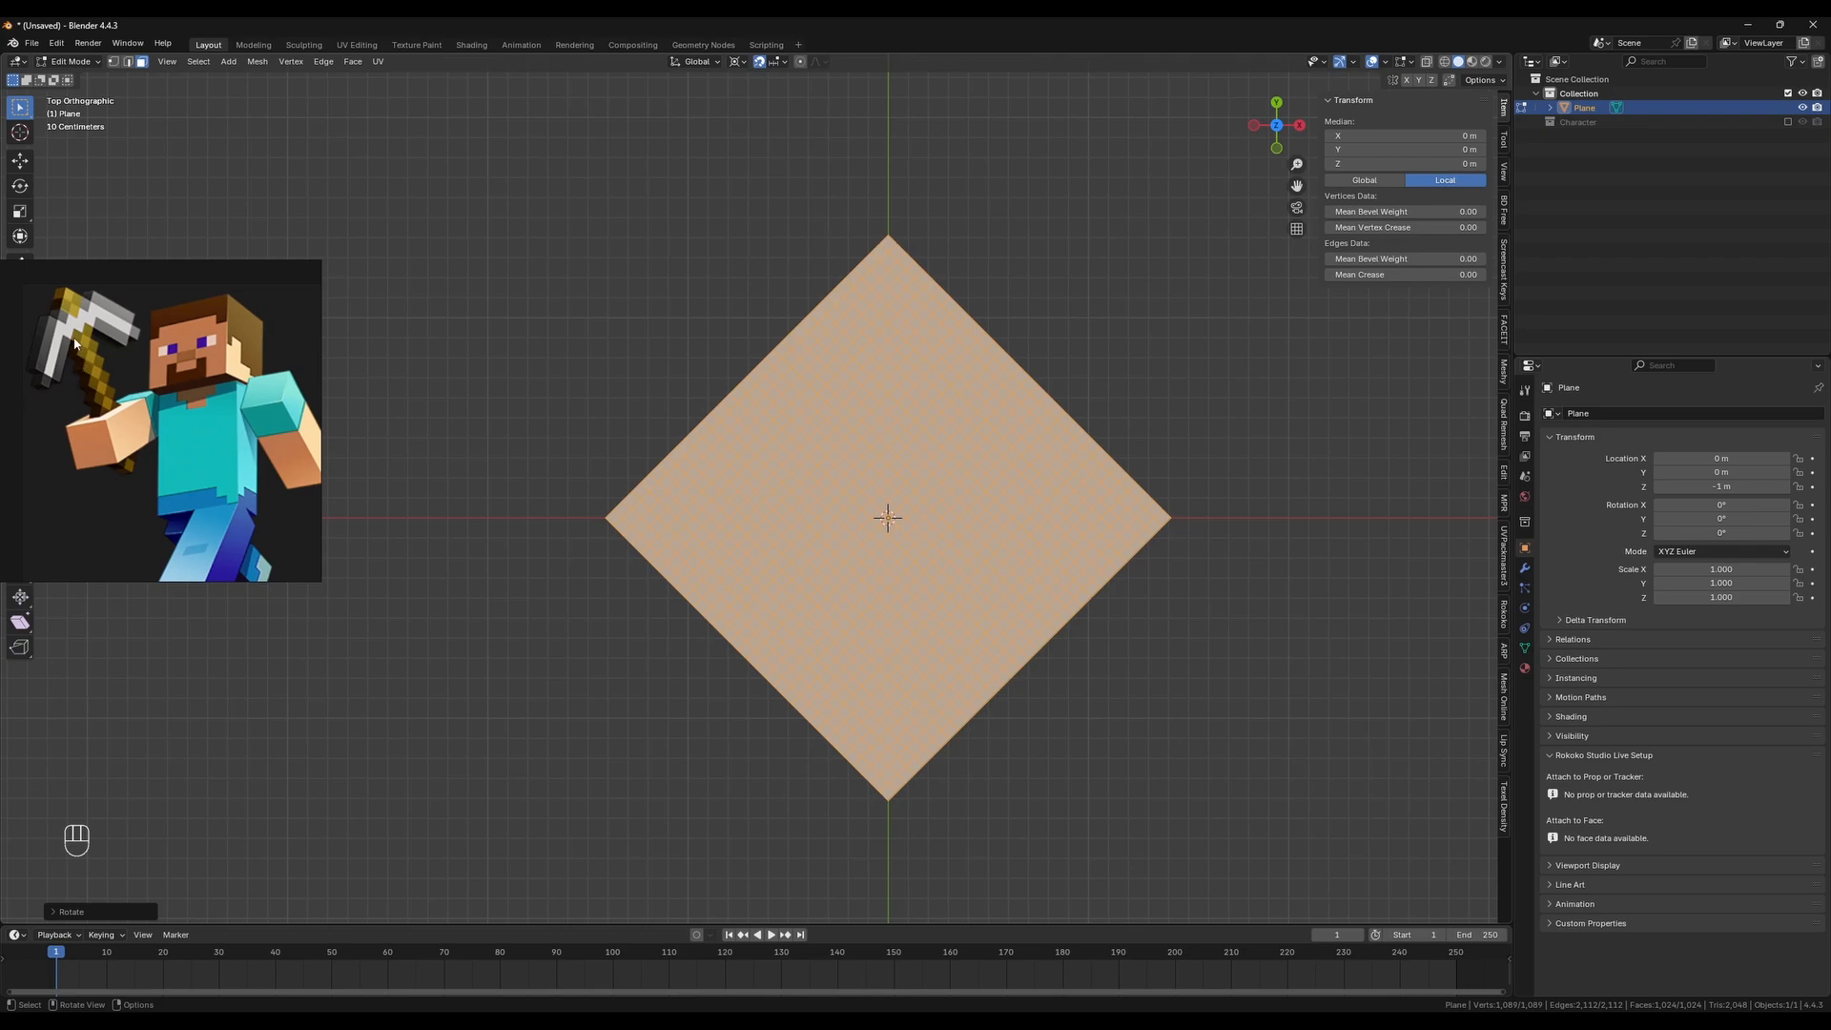
Select the pickaxe handle's faces as a staggered column of 27, from the diamond's lowest corner up along the centre line
scroll(882, 797, "up", 4)
scroll(876, 791, "down", 1)
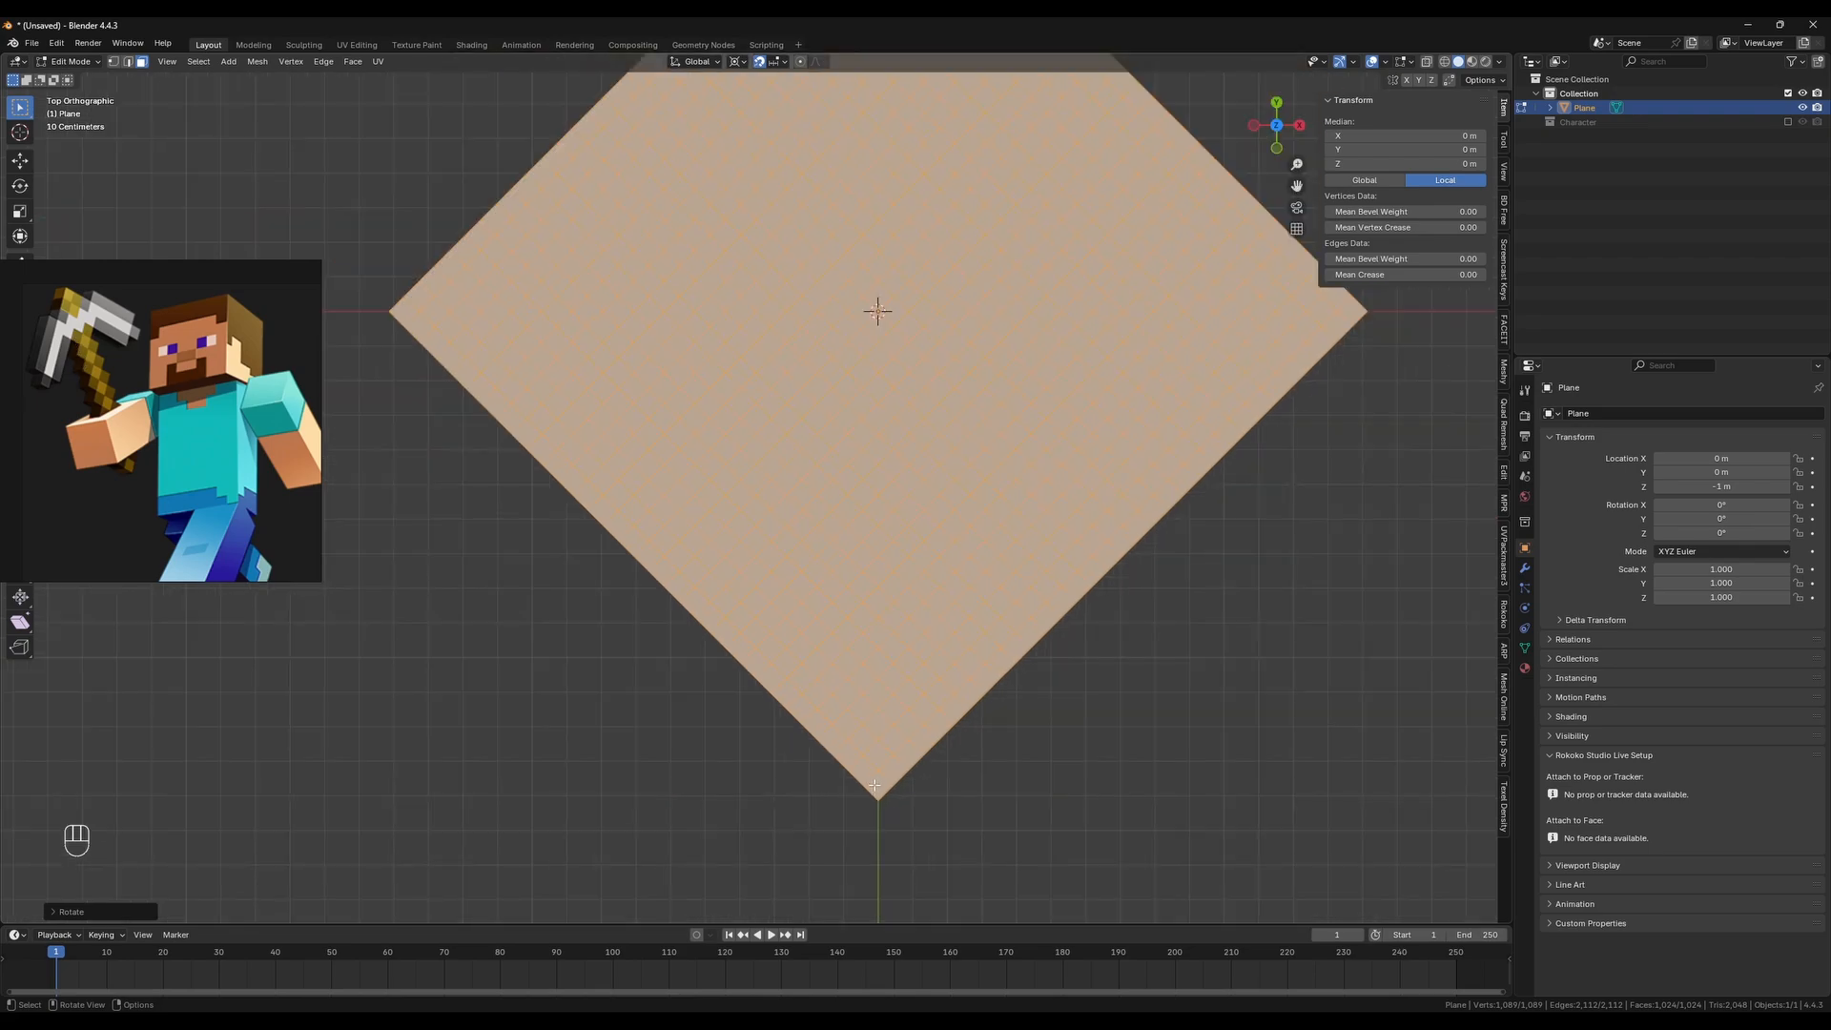
left_click(874, 784)
left_click(863, 771, "shift")
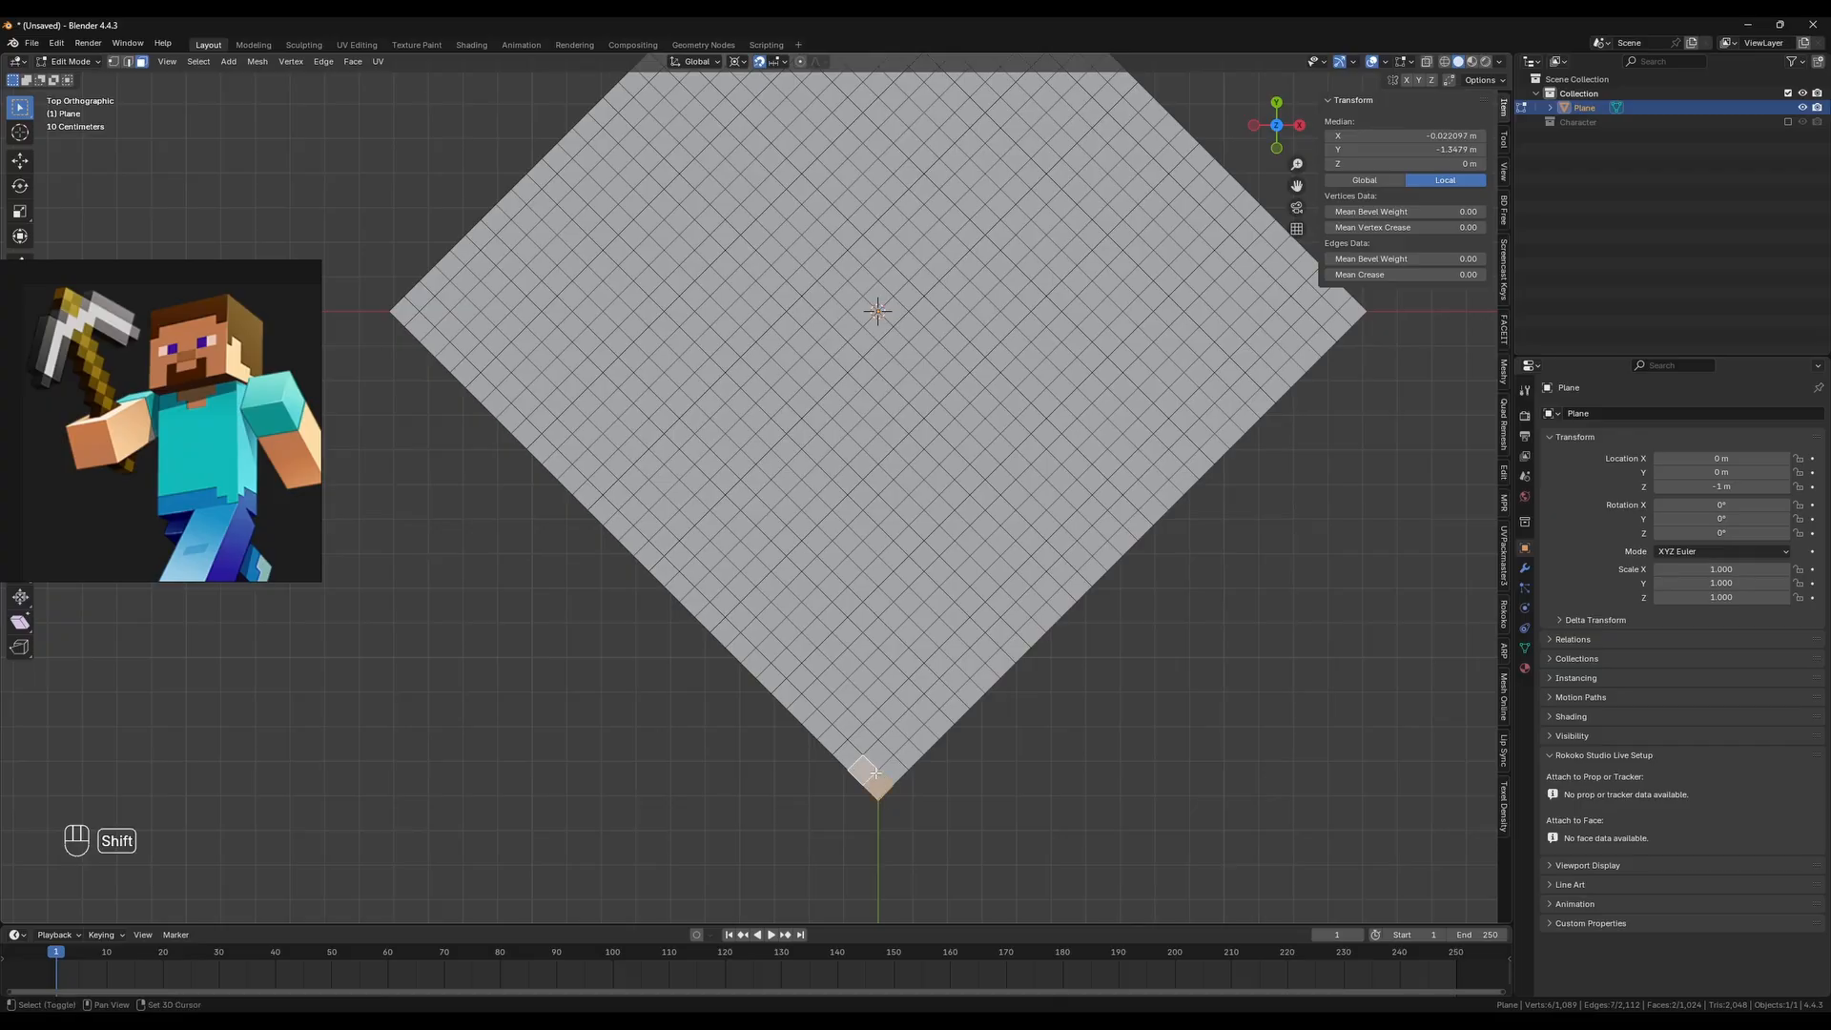
left_click(892, 771, "shift")
left_click(879, 755, "shift")
left_click(863, 740, "shift")
left_click(891, 739, "shift")
left_click(878, 724, "shift")
left_click(863, 709, "shift")
left_click(894, 709, "shift")
left_click(879, 693, "shift")
left_click(863, 678, "shift")
left_click(894, 678, "shift")
left_click(878, 663, "shift")
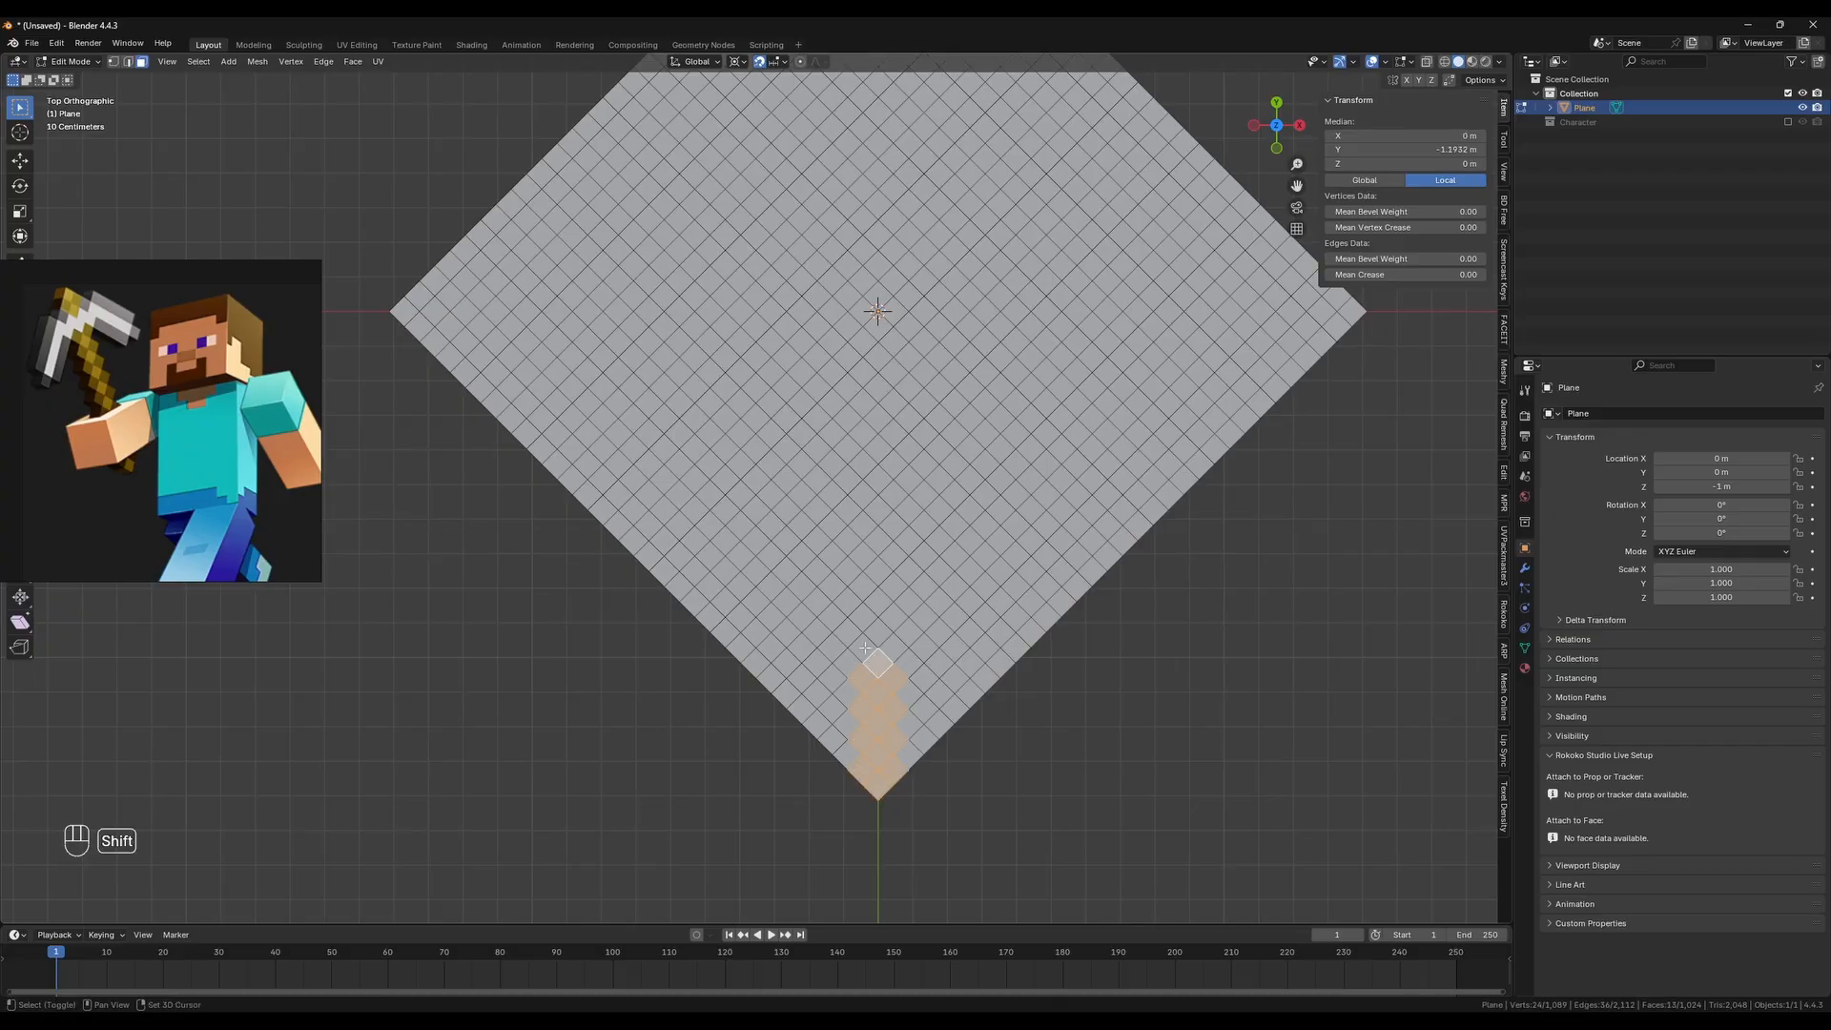
left_click(863, 648, "shift")
left_click(893, 647, "shift")
left_click(878, 633, "shift")
left_click(864, 617, "shift")
left_click(893, 617, "shift")
left_click(878, 601, "shift")
left_click(863, 587, "shift")
left_click(894, 586, "shift")
left_click(878, 571, "shift")
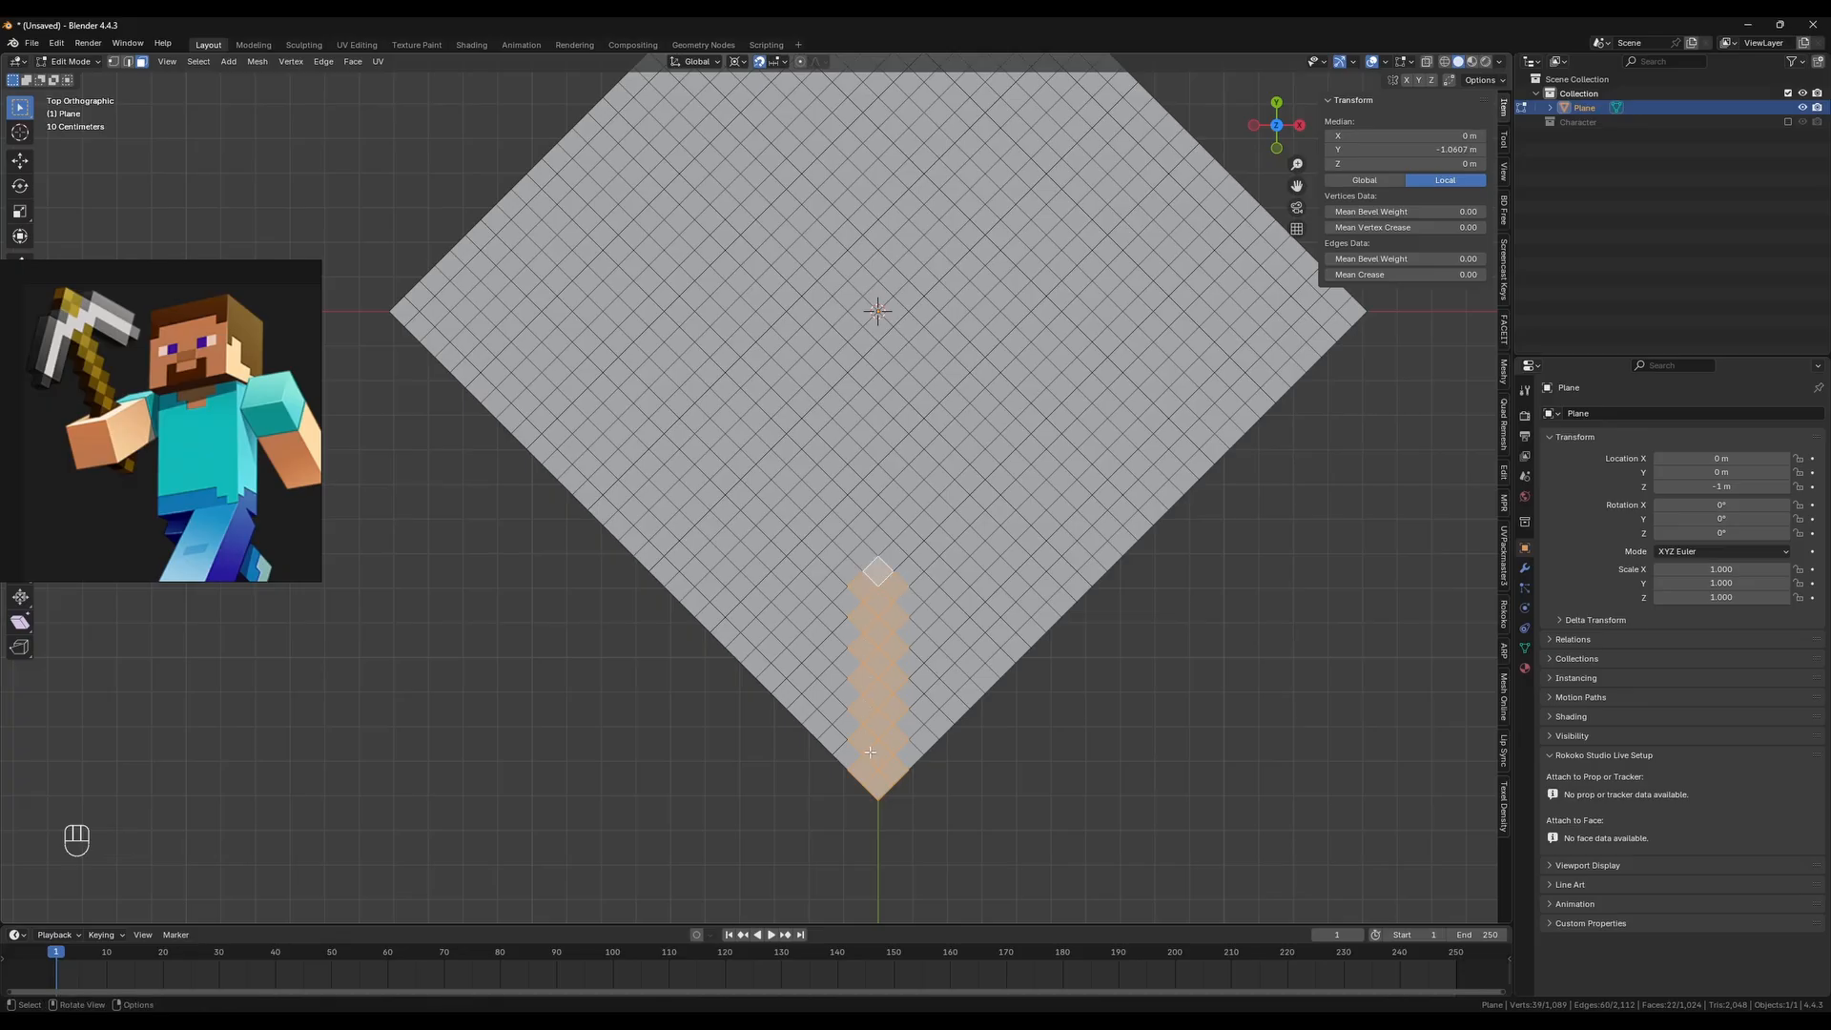
left_click(863, 556, "shift")
left_click(894, 556, "shift")
left_click(878, 540, "shift")
left_click(862, 524, "shift")
left_click(893, 525, "shift")
Add five faces to the selection, running diagonally down on the -X side of the handle's upper end, as the pickaxe head's inner edge
left_click(832, 526, "shift")
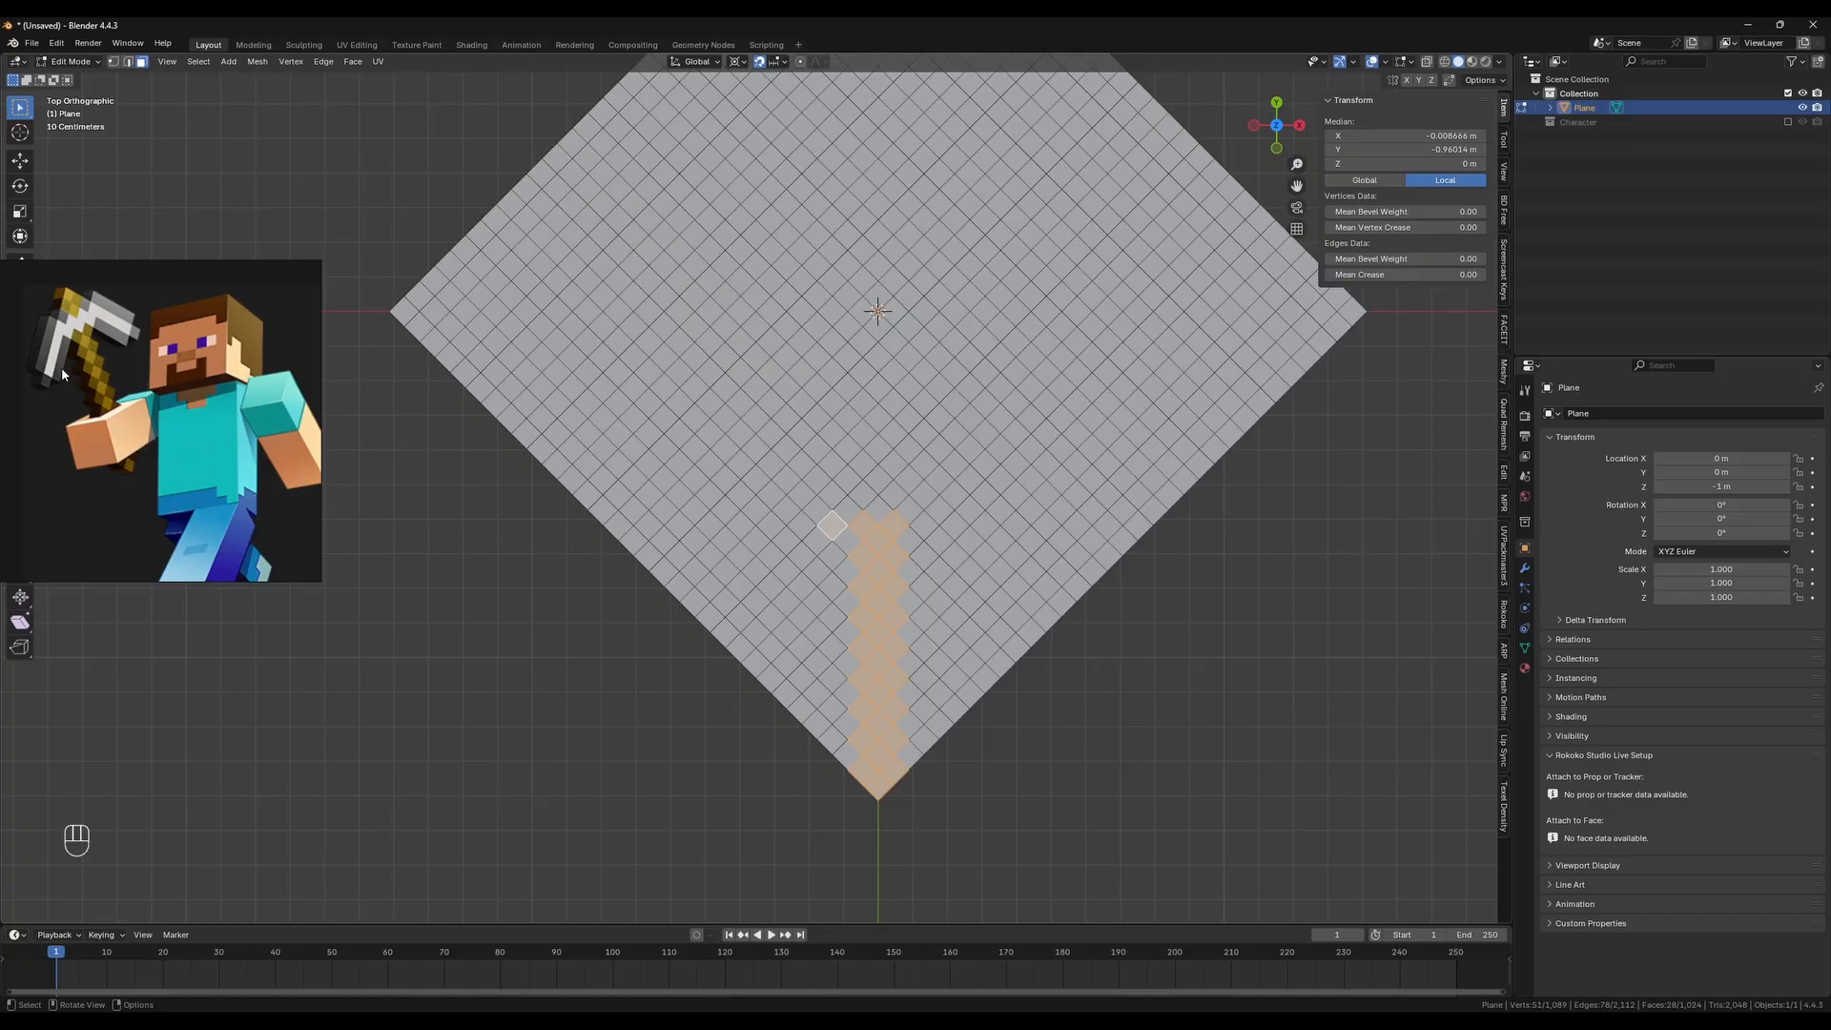
left_click(825, 535, "shift")
left_click(808, 550, "shift")
left_click(794, 565, "shift")
left_click(772, 585, "shift")
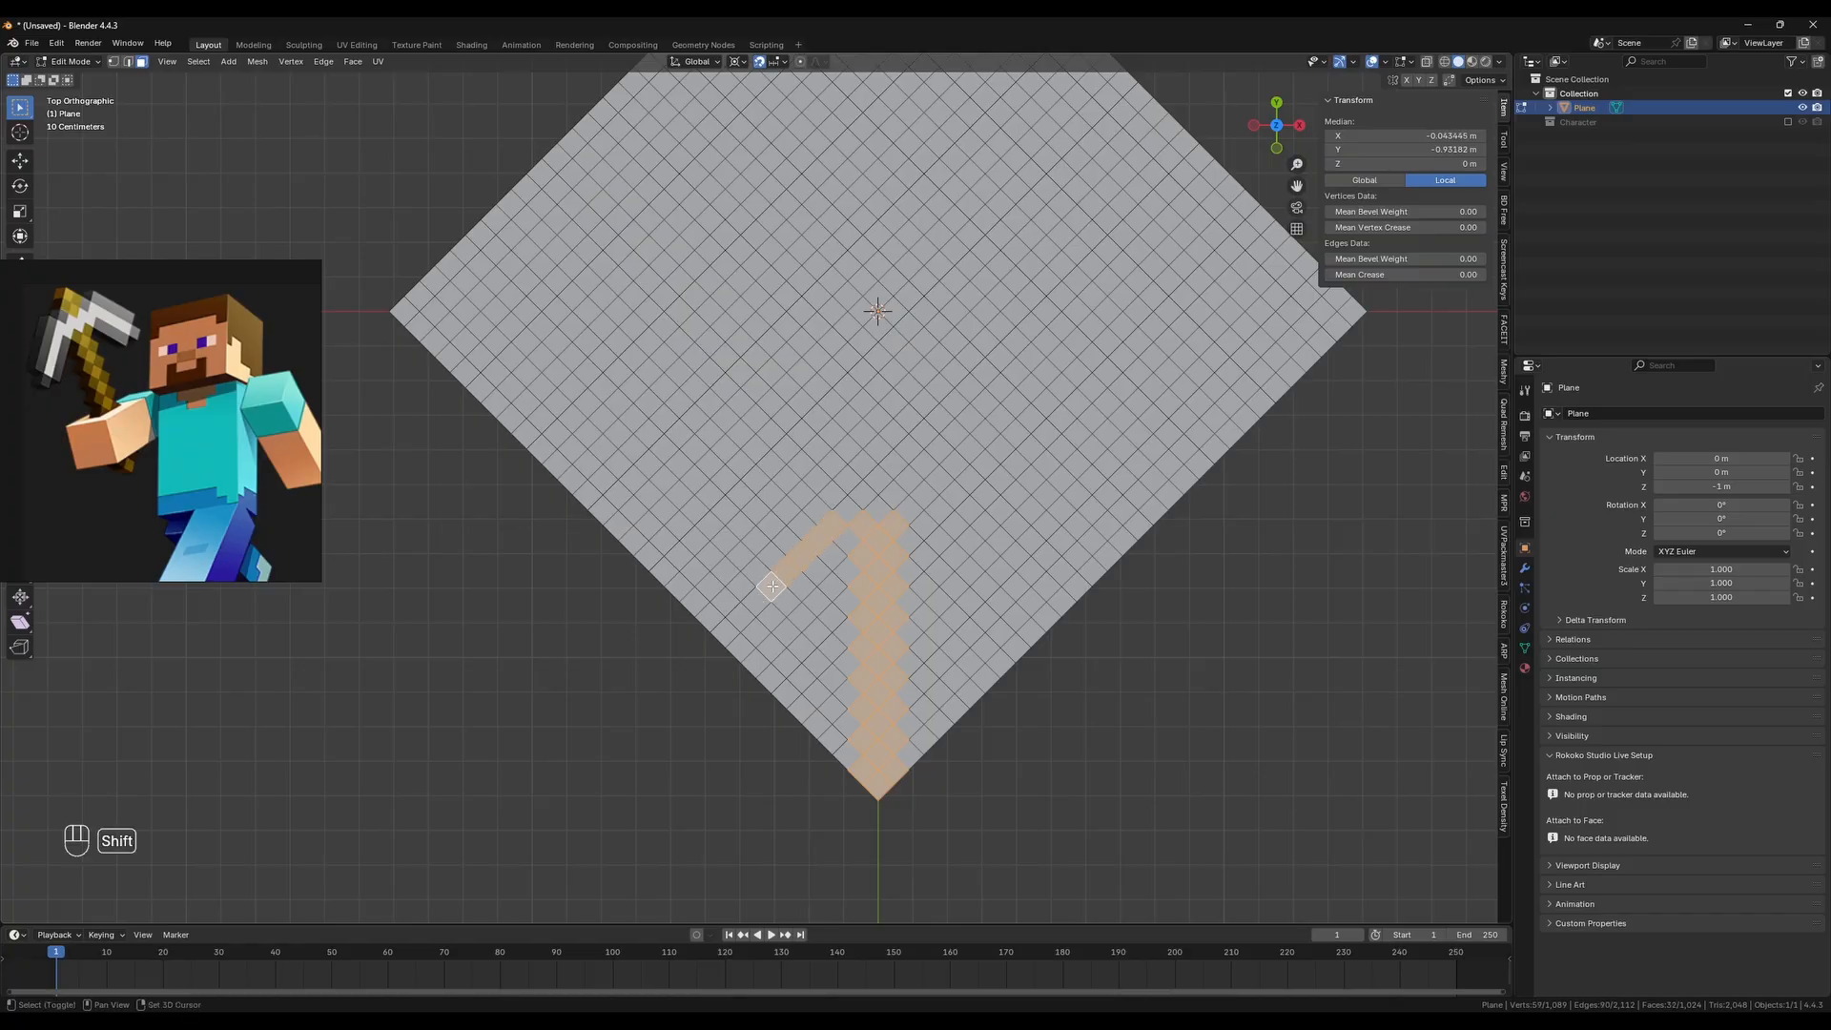
left_click(757, 597, "shift")
left_click(758, 596, "shift")
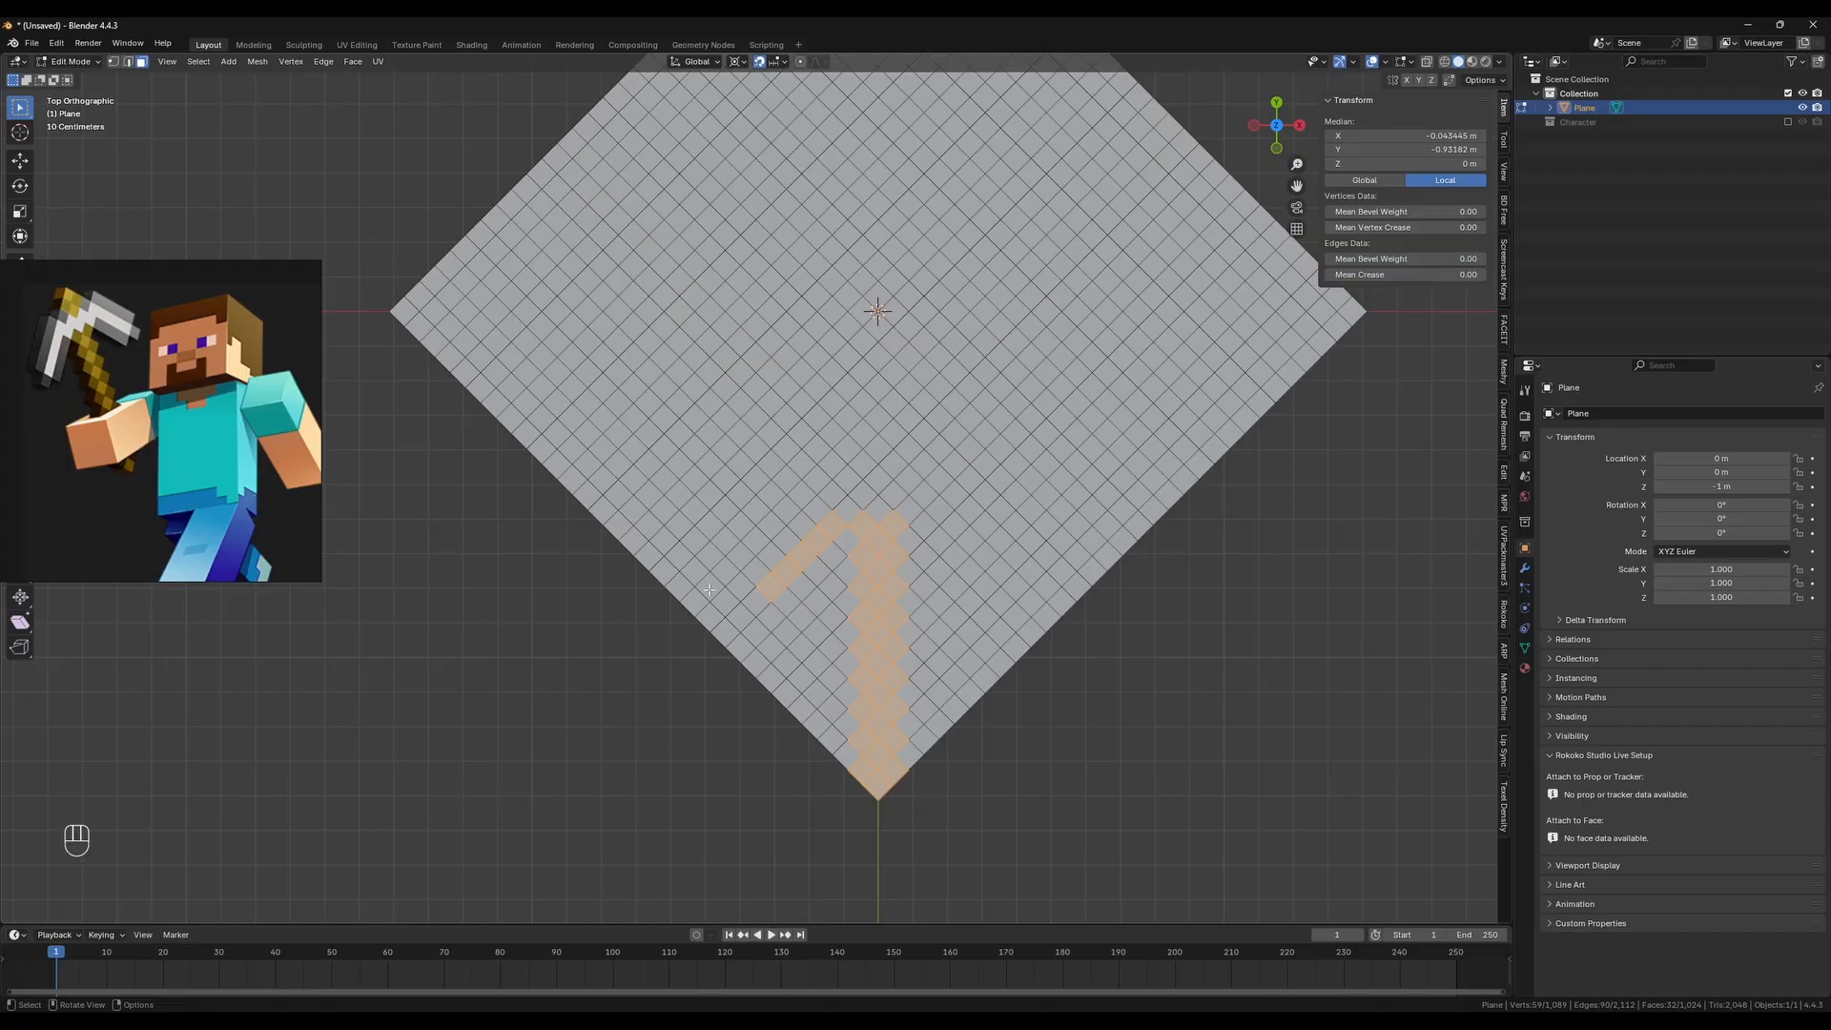
Extend the selection with the pickaxe head's tip and outer edge on the -X side, up to the centre line, following the reference image
left_click(740, 585, "shift")
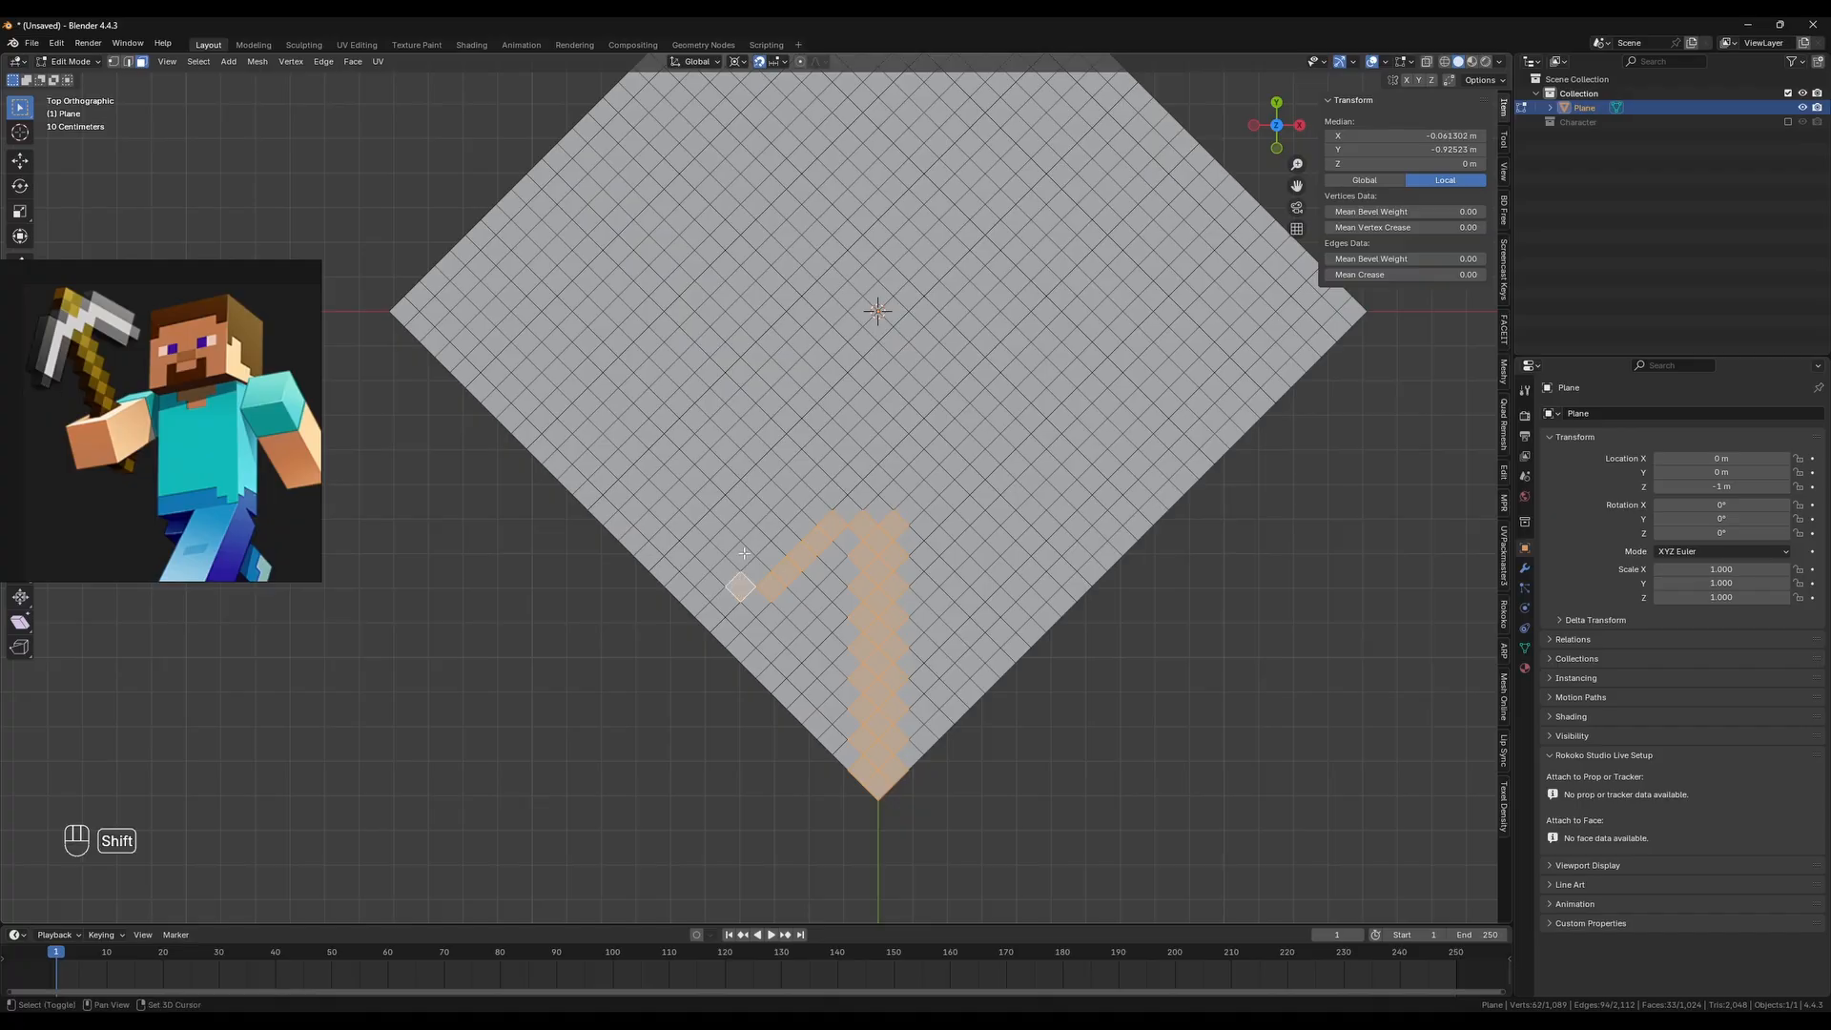
left_click(742, 553, "shift")
left_click(758, 539, "shift")
left_click(772, 525, "shift")
left_click(784, 510, "shift")
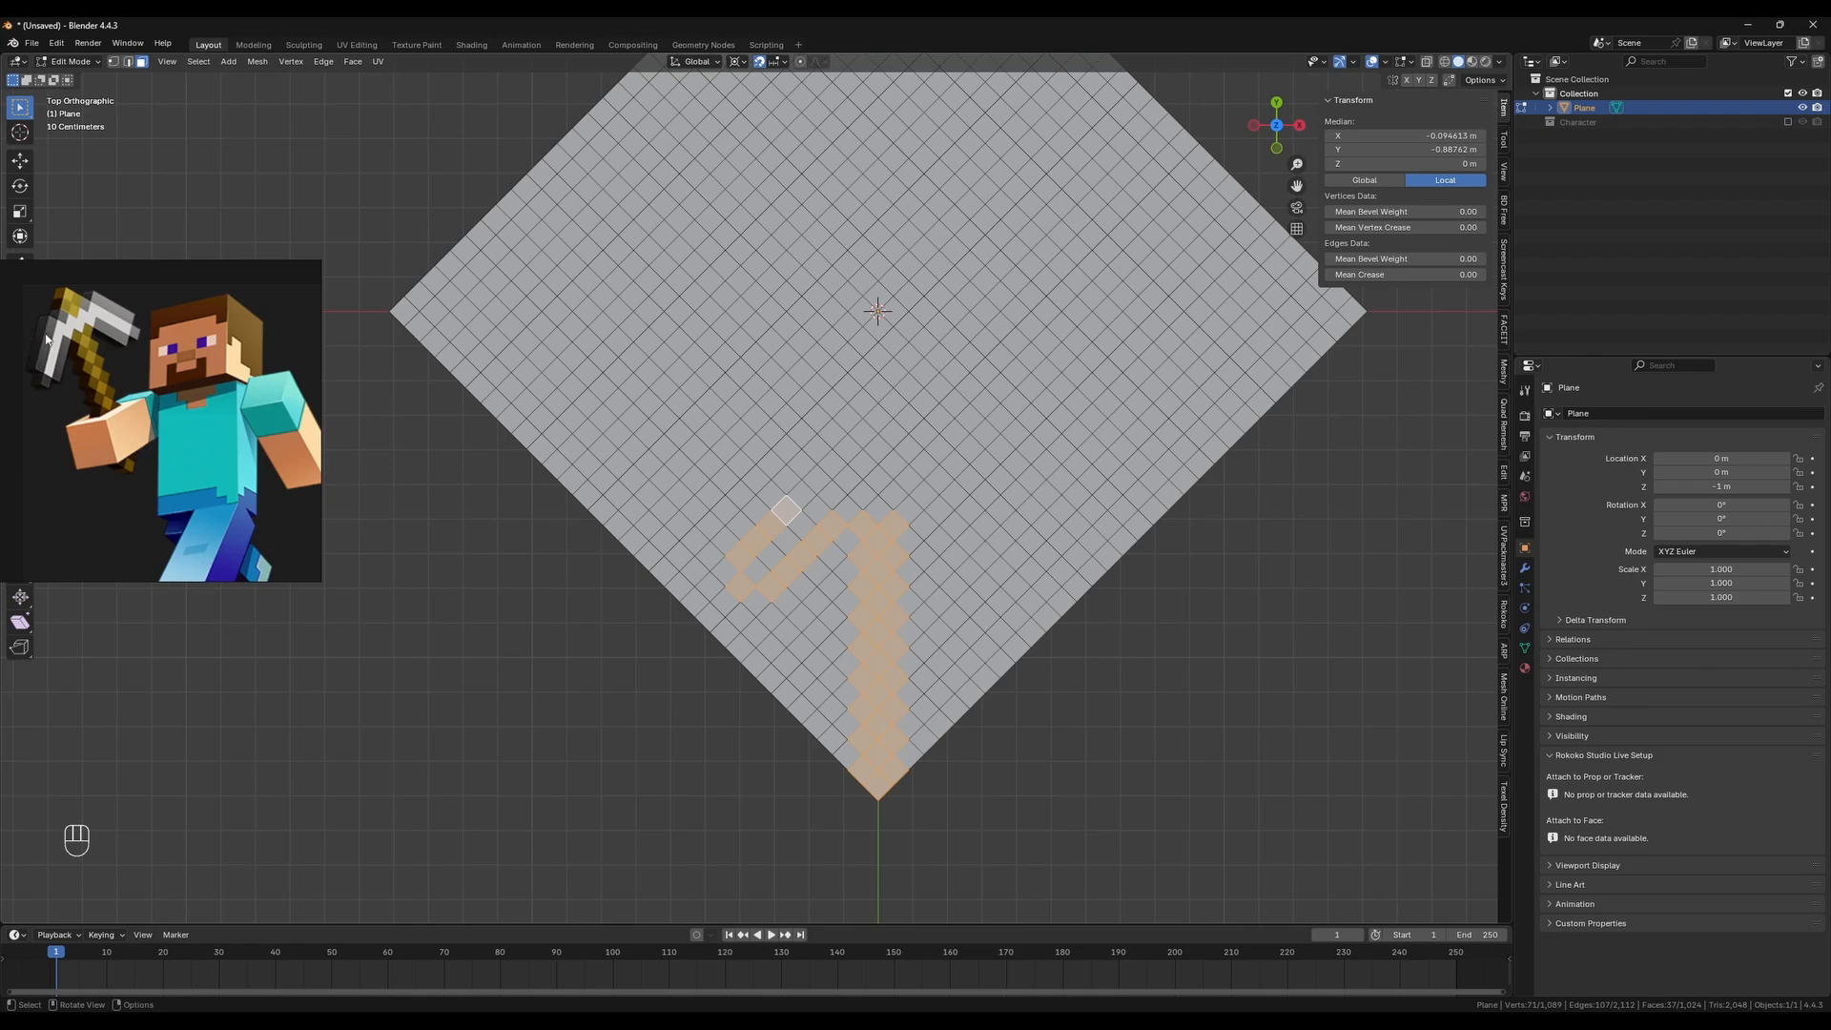
scroll(46, 335, "up", 3)
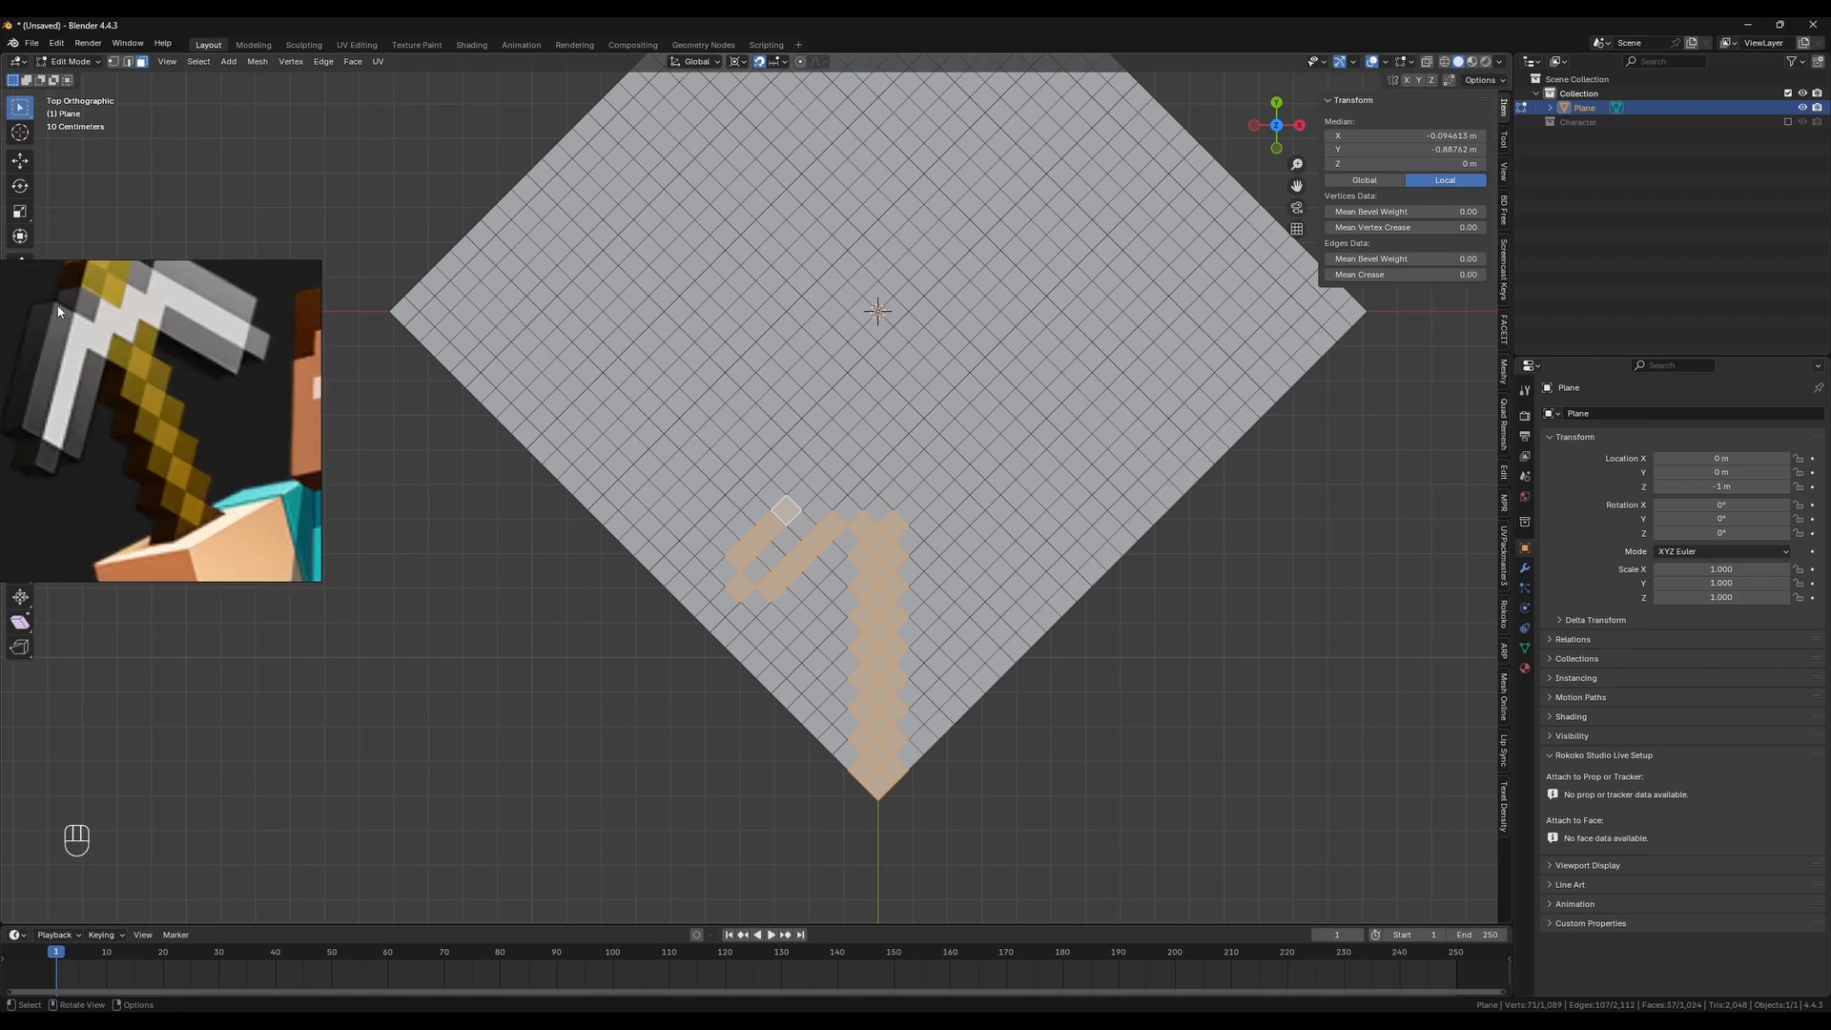
left_click(797, 494, "shift")
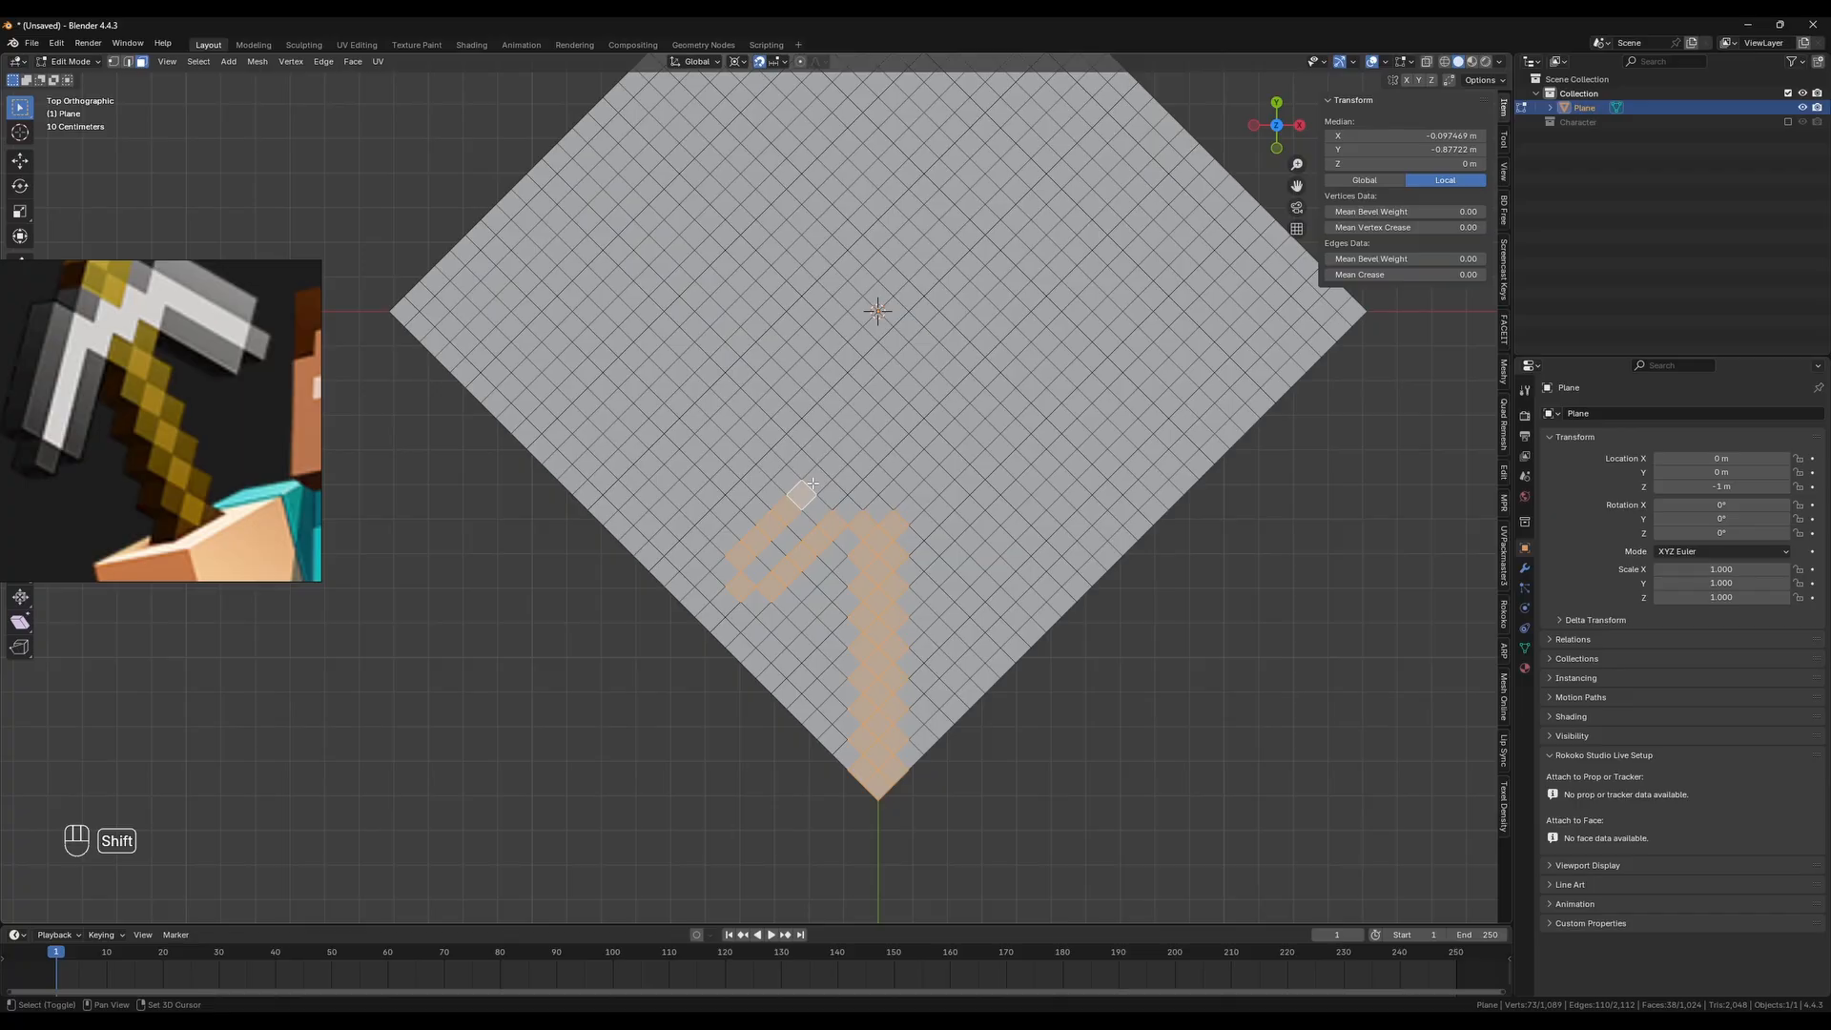
left_click(814, 481, "shift")
left_click(846, 480, "shift")
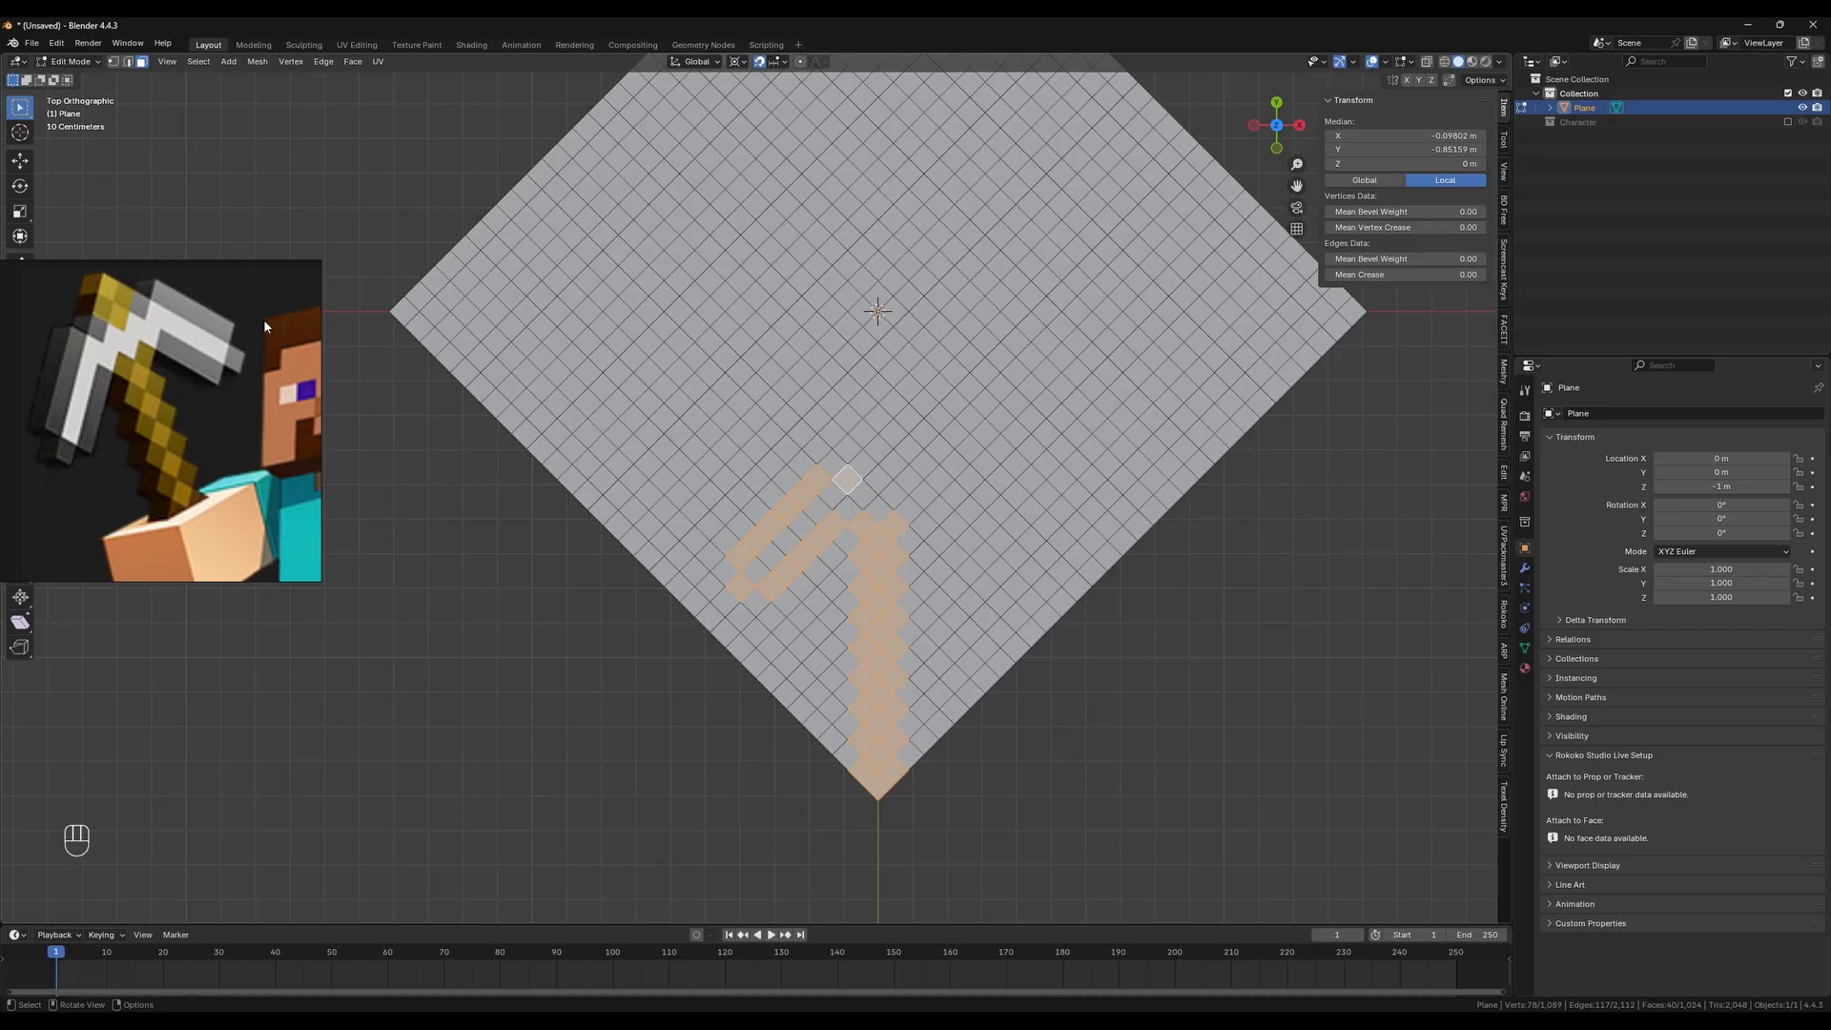
left_click(860, 463, "shift")
left_click(872, 449, "shift")
Mirror the face selection across the X axis with Extend enabled to complete both halves of the pickaxe outline
key("ctrl+shift+m")
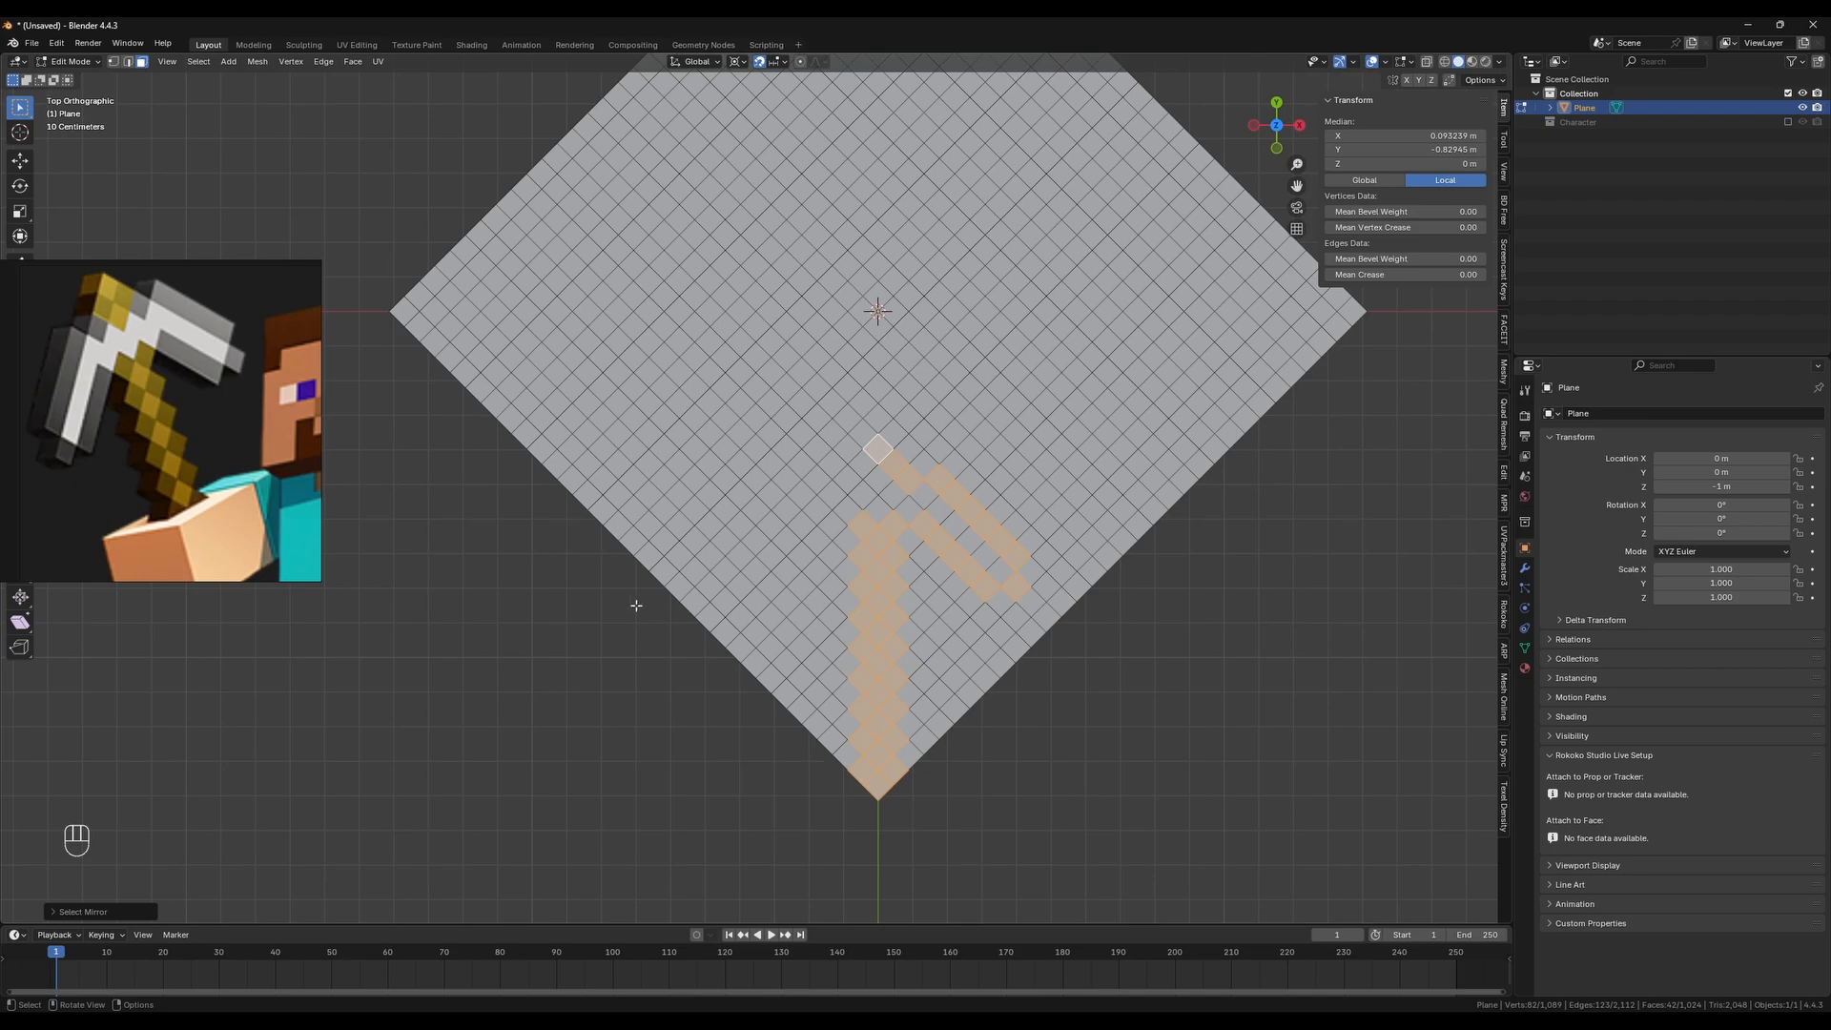
left_click(57, 912)
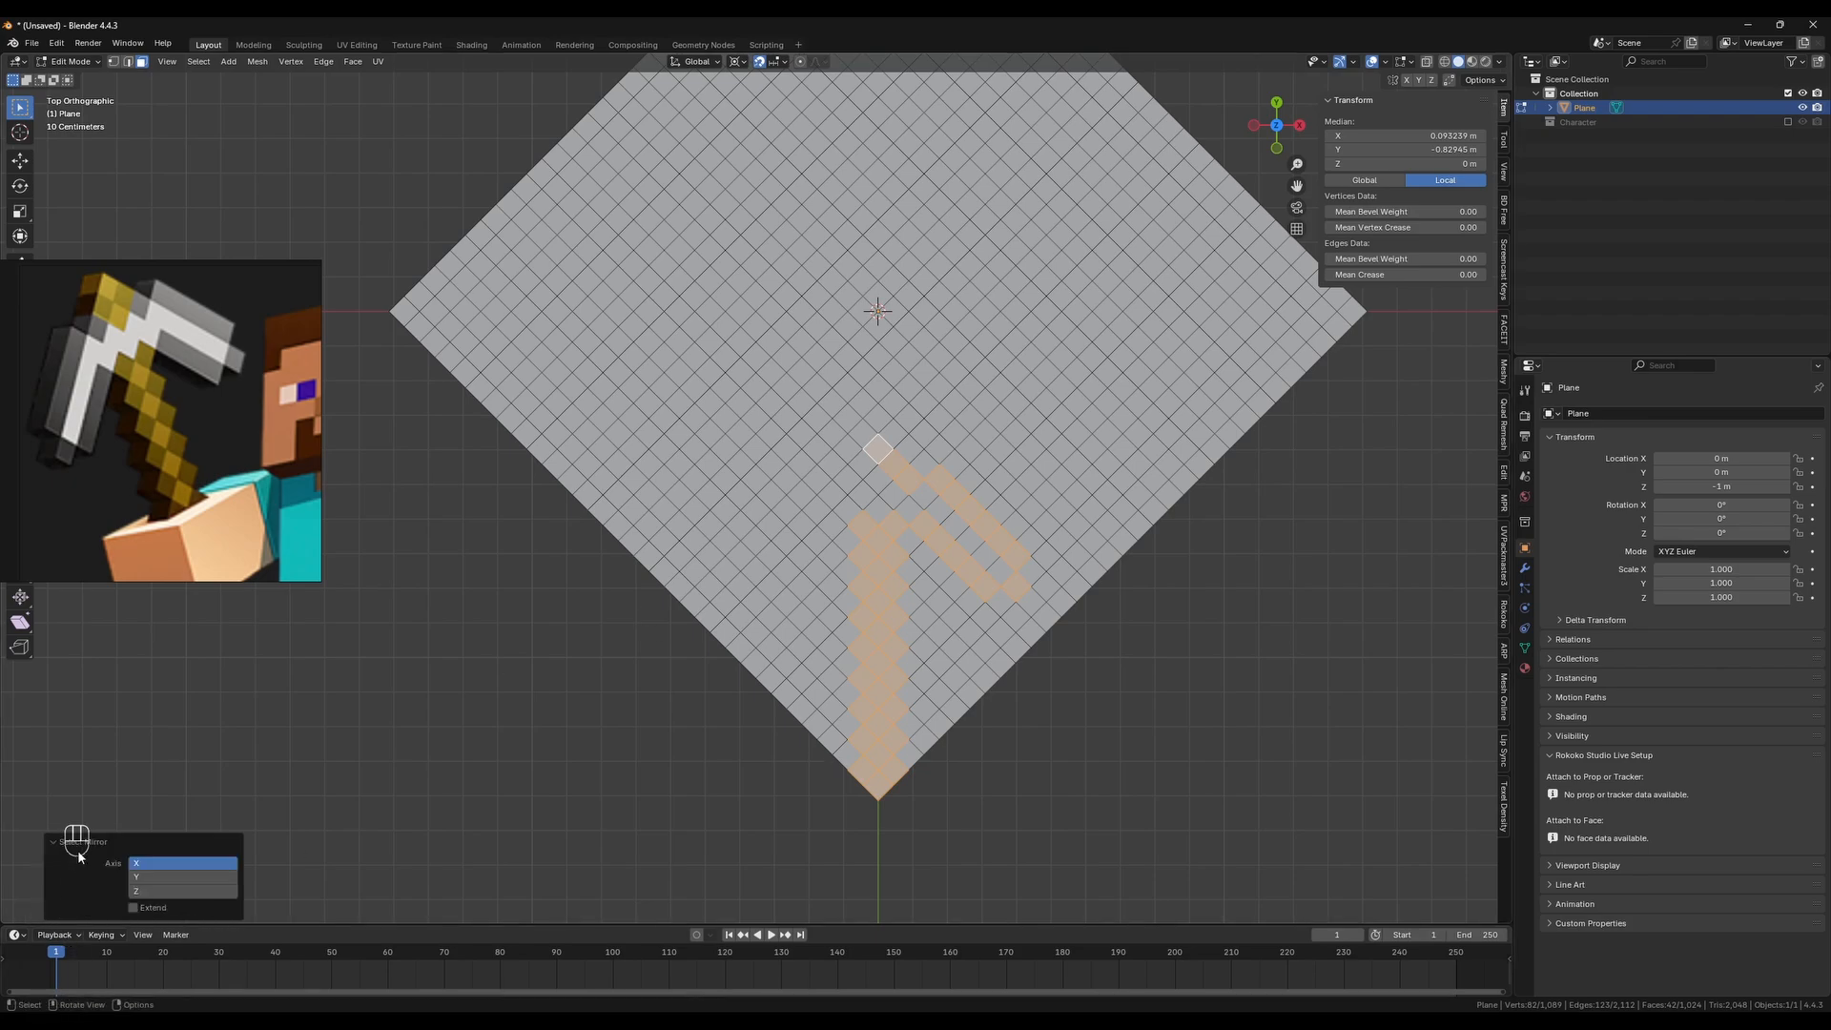
left_click(133, 908)
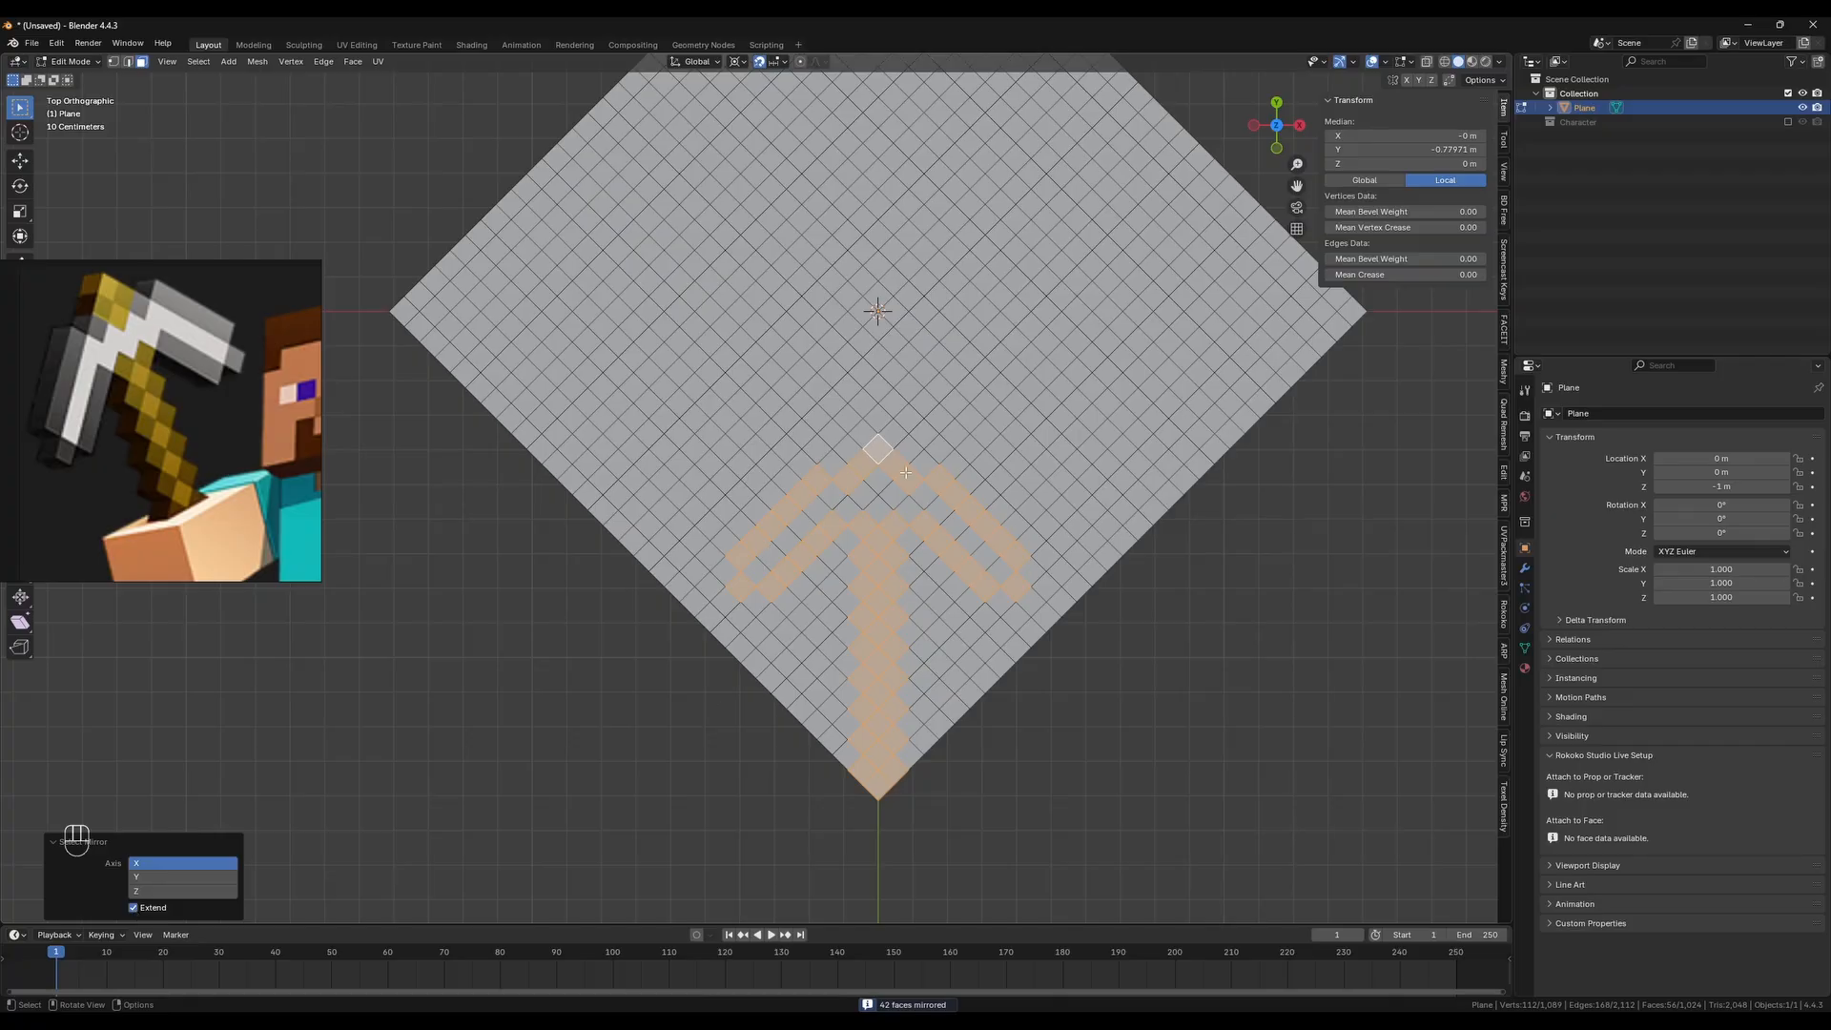
Fill in the pickaxe head by adding the unselected faces between its inner and outer edges to the selection, across both halves and the centre
left_click(771, 551, "shift")
left_click(787, 540, "shift")
left_click(802, 524, "shift")
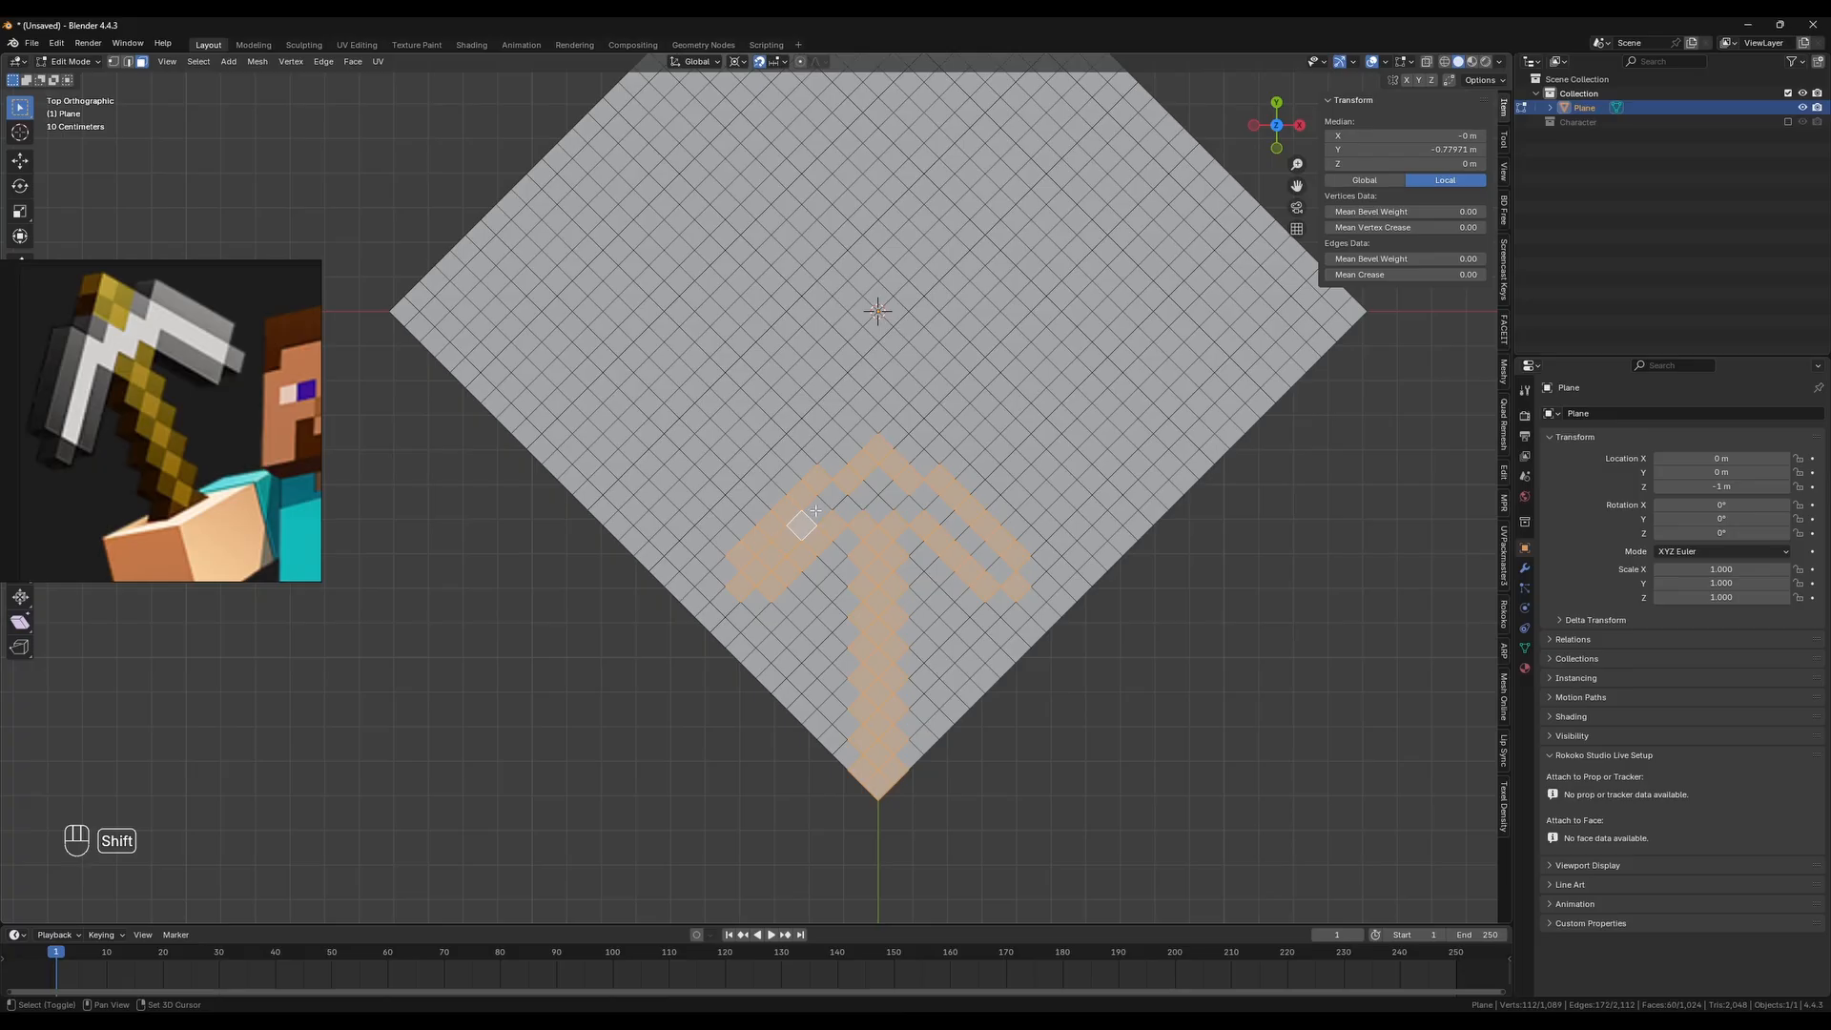
left_click(817, 510, "shift")
left_click(833, 496, "shift")
left_click(846, 509, "shift")
left_click(862, 494, "shift")
left_click(878, 481, "shift")
left_click(878, 510, "shift")
left_click(893, 495, "shift")
left_click(908, 510, "shift")
left_click(923, 495, "shift")
left_click(938, 510, "shift")
left_click(954, 525, "shift")
left_click(970, 541, "shift")
left_click(985, 555, "shift")
left_click(1001, 570, "shift")
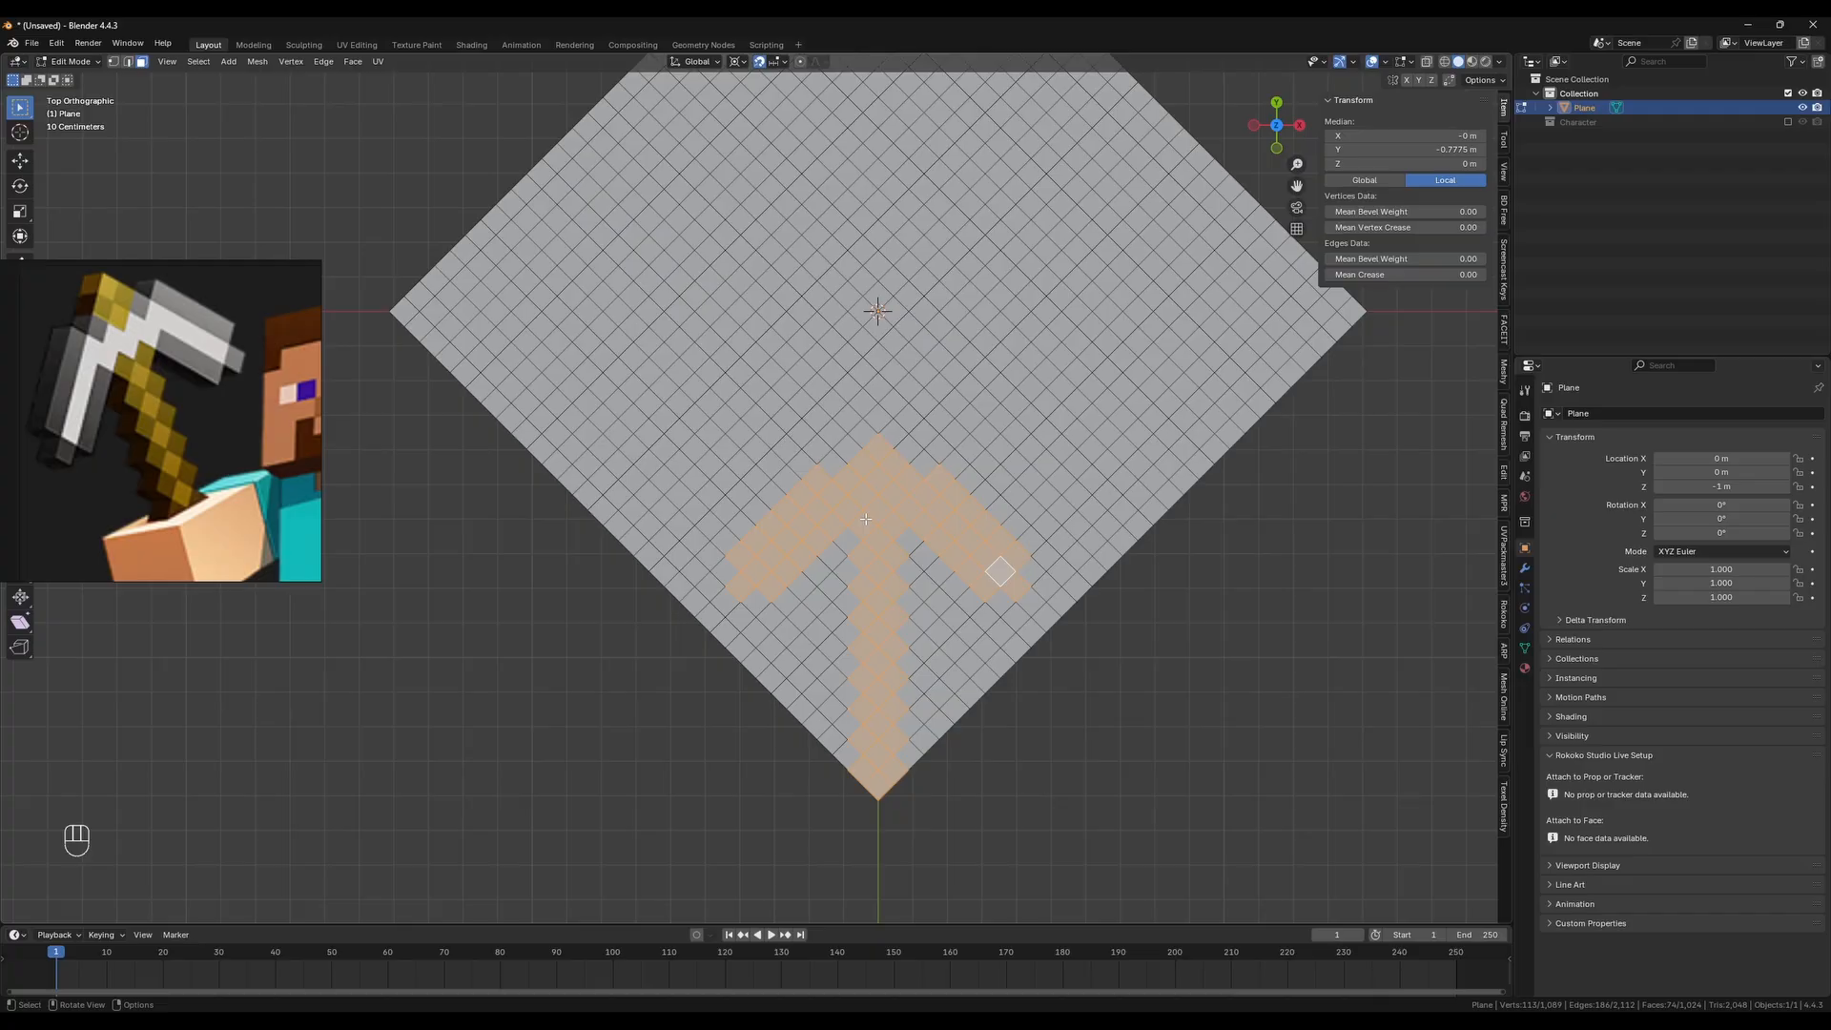
Invert the selection and delete all the plane's faces outside the pickaxe shape
mouse_move(91, 282)
scroll(205, 335, "down", 3)
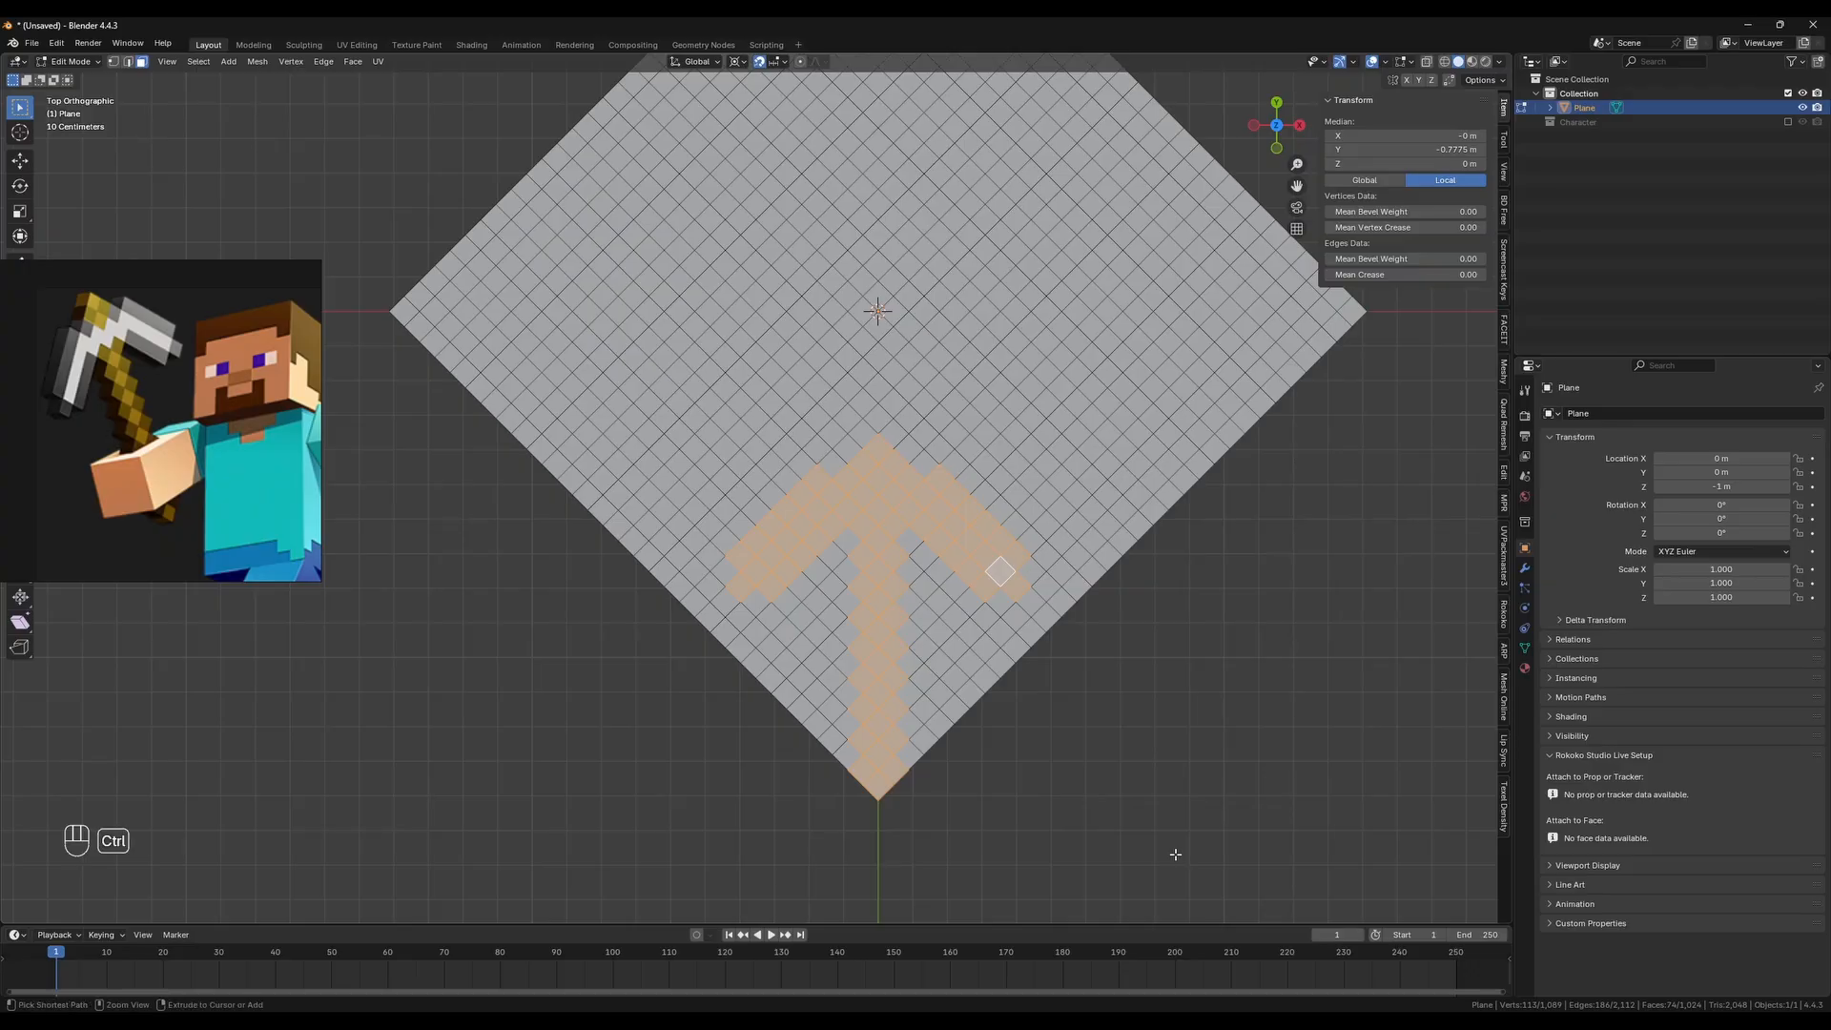
key("ctrl+i")
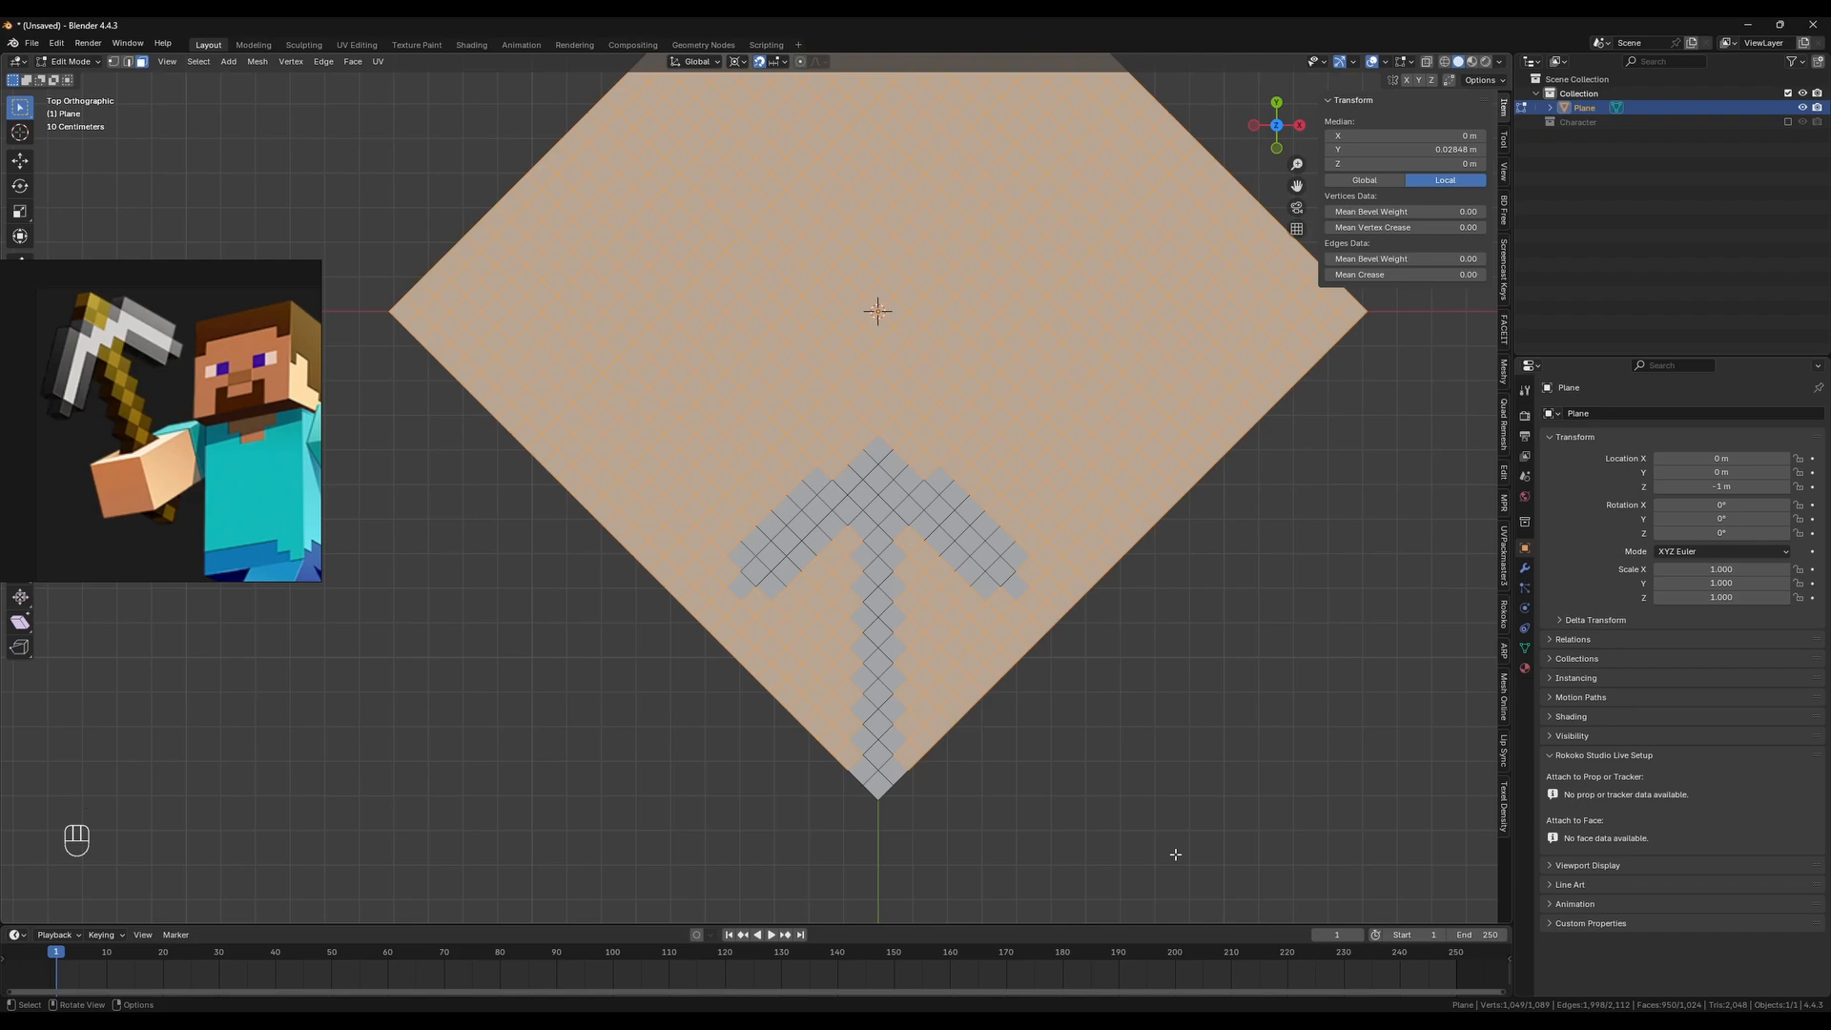
key("x")
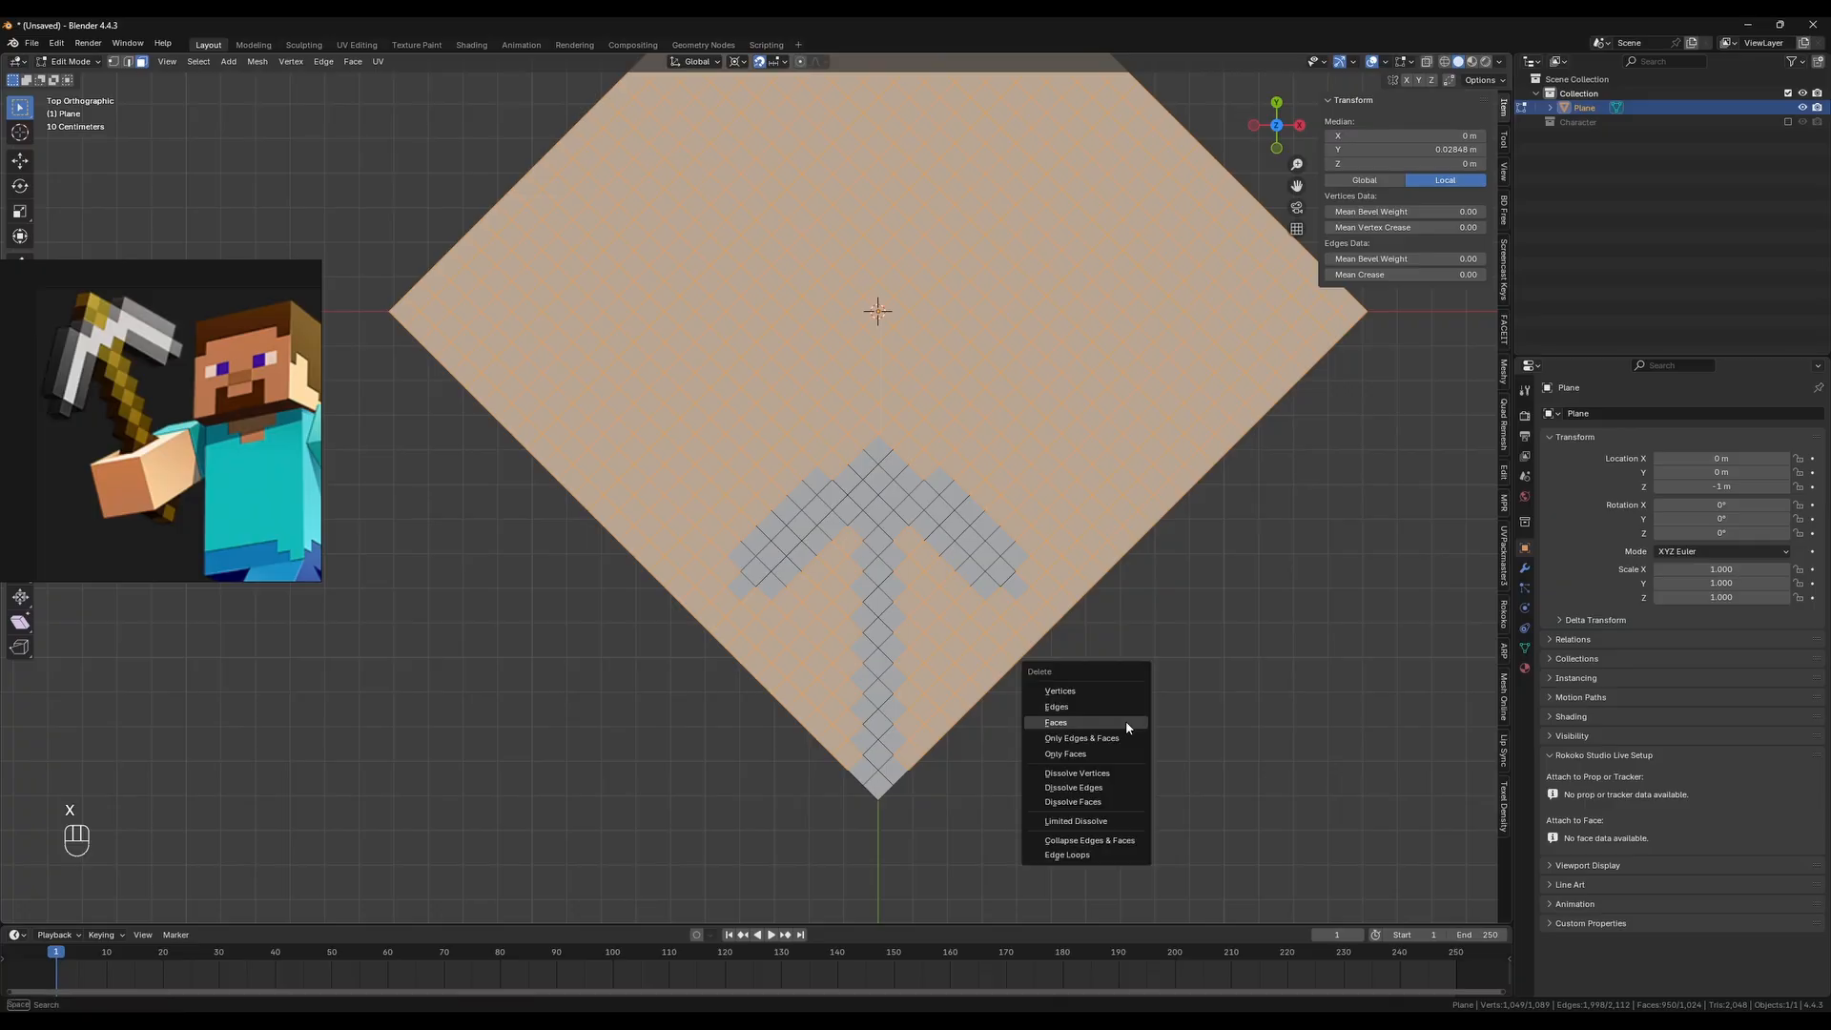
left_click(1127, 725)
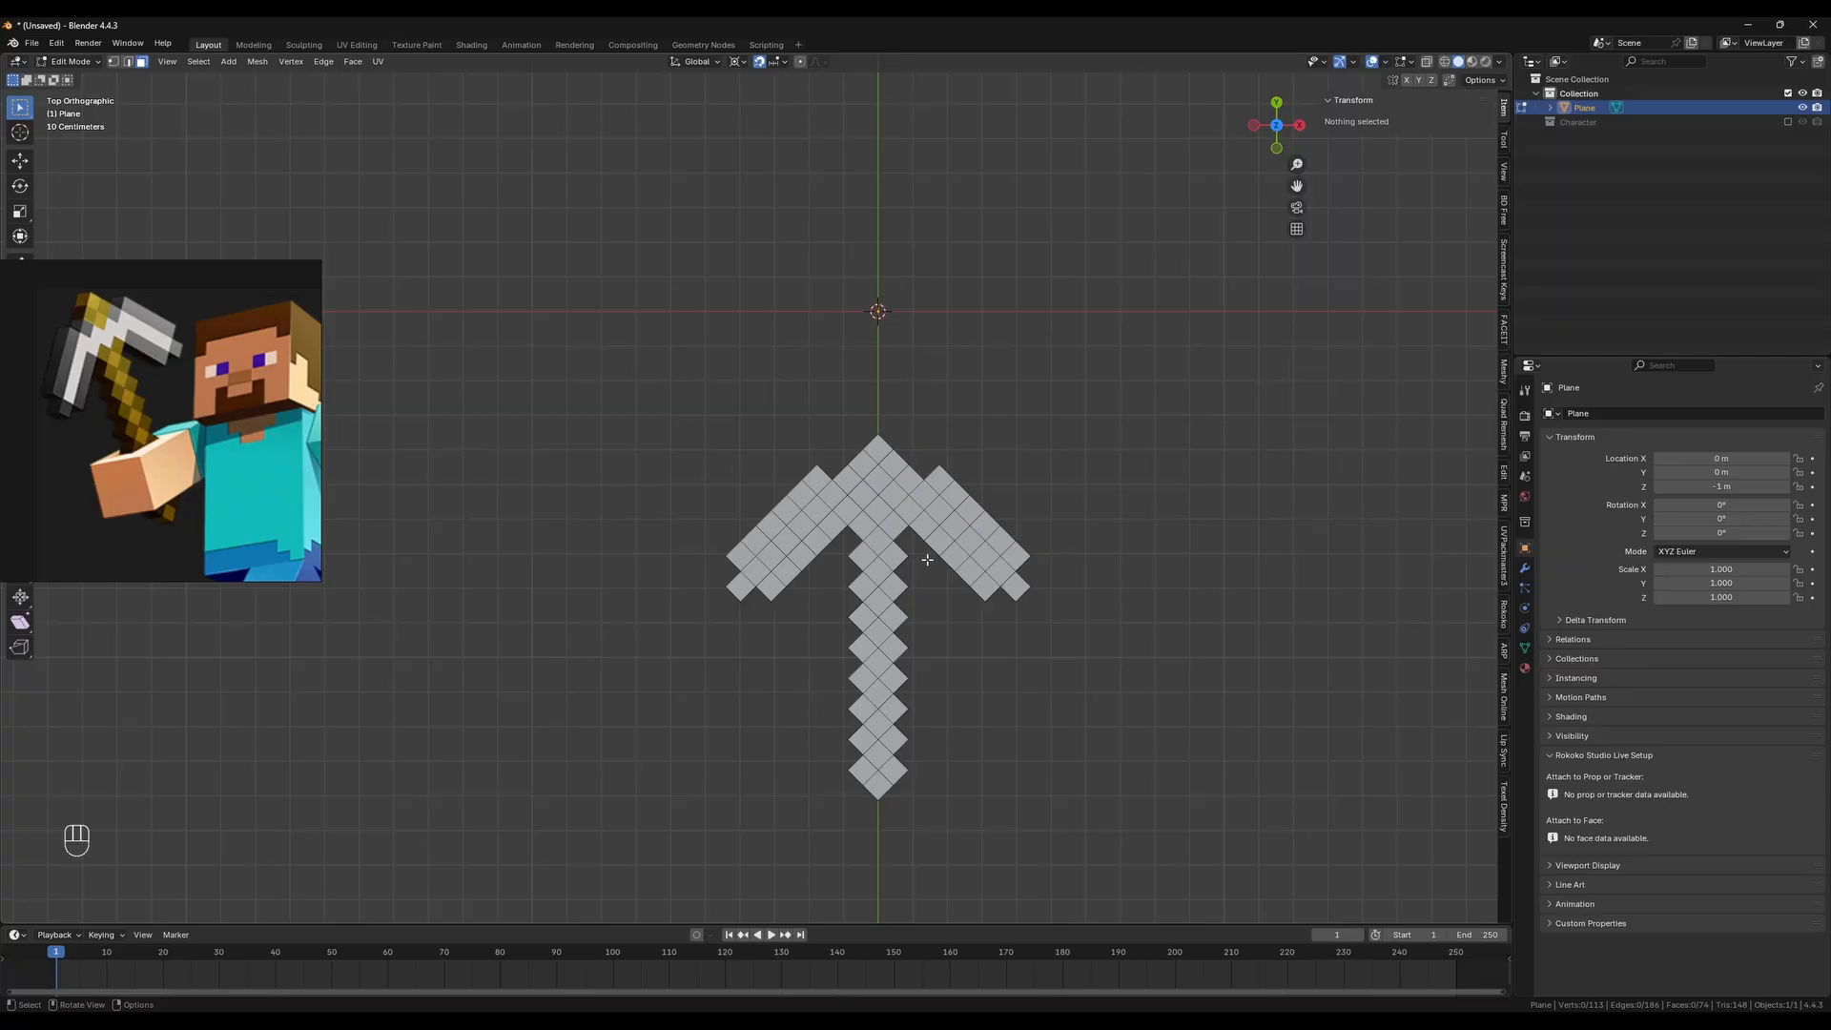
Move the floating reference image window down and away from the tool column so the viewport tools are uncovered
middle_click_drag(934, 551, 830, 459)
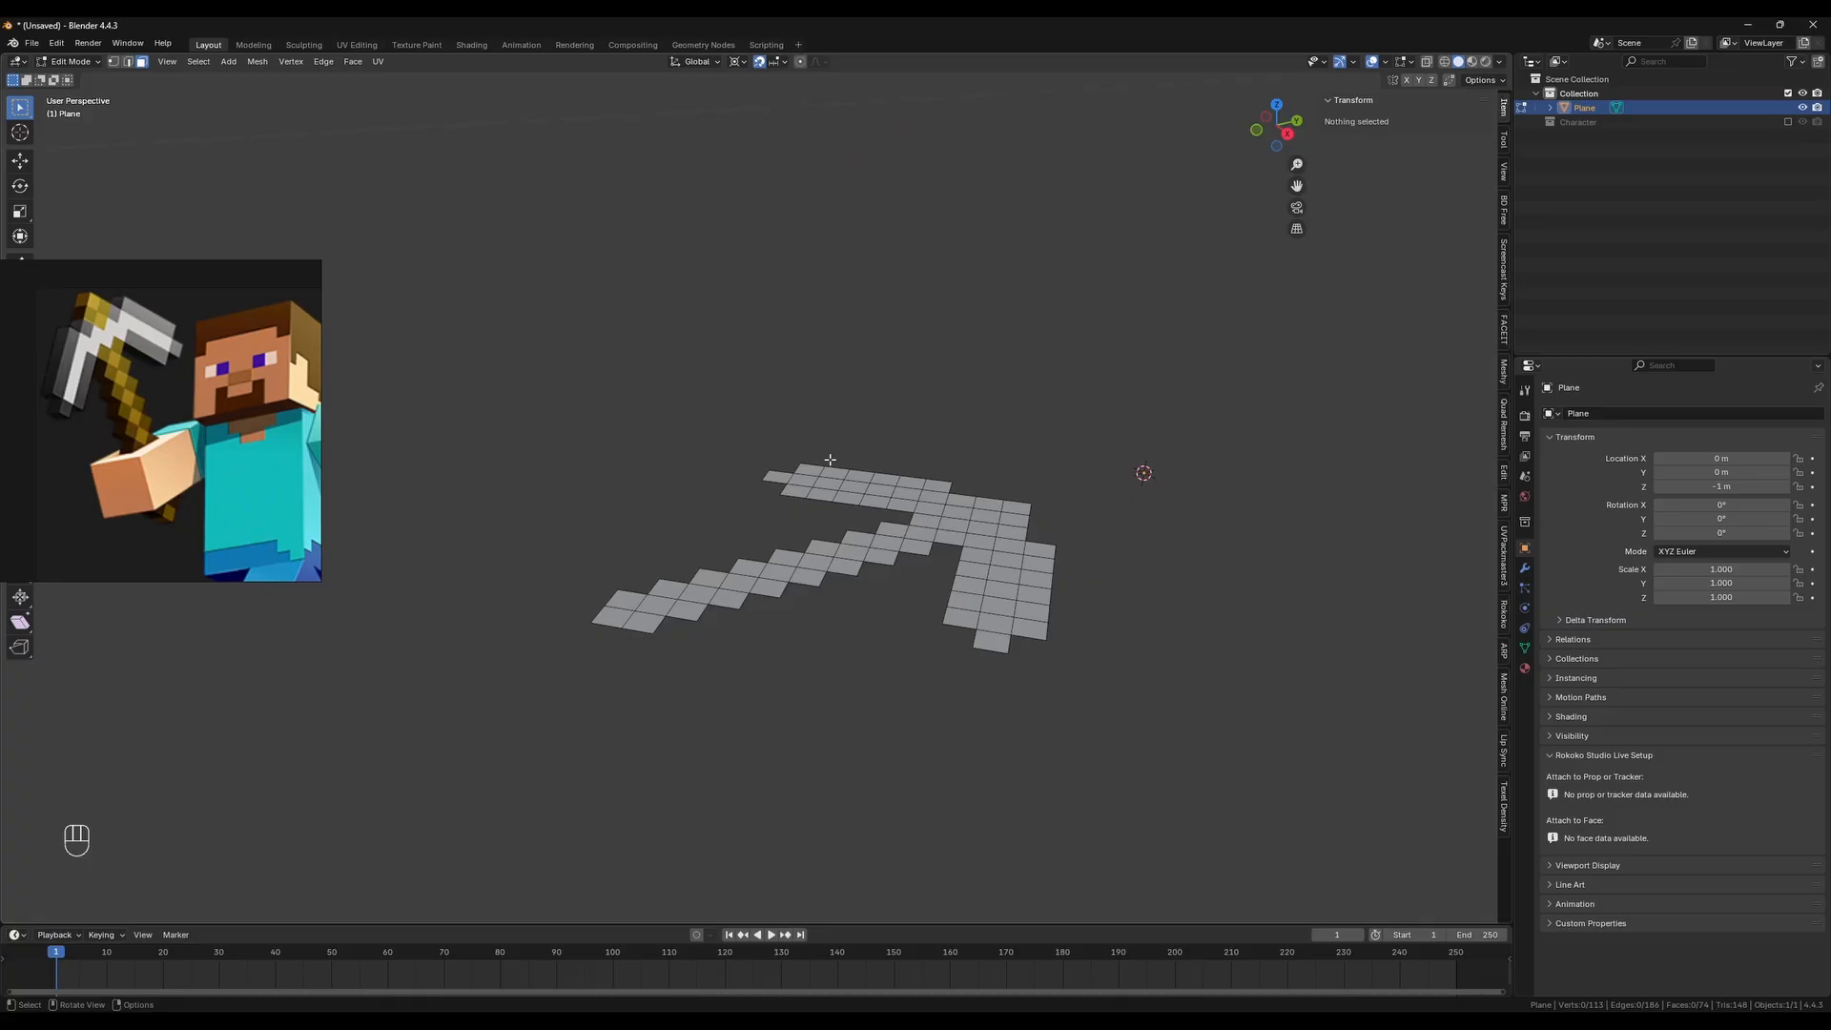
middle_click_drag(706, 684, 658, 546)
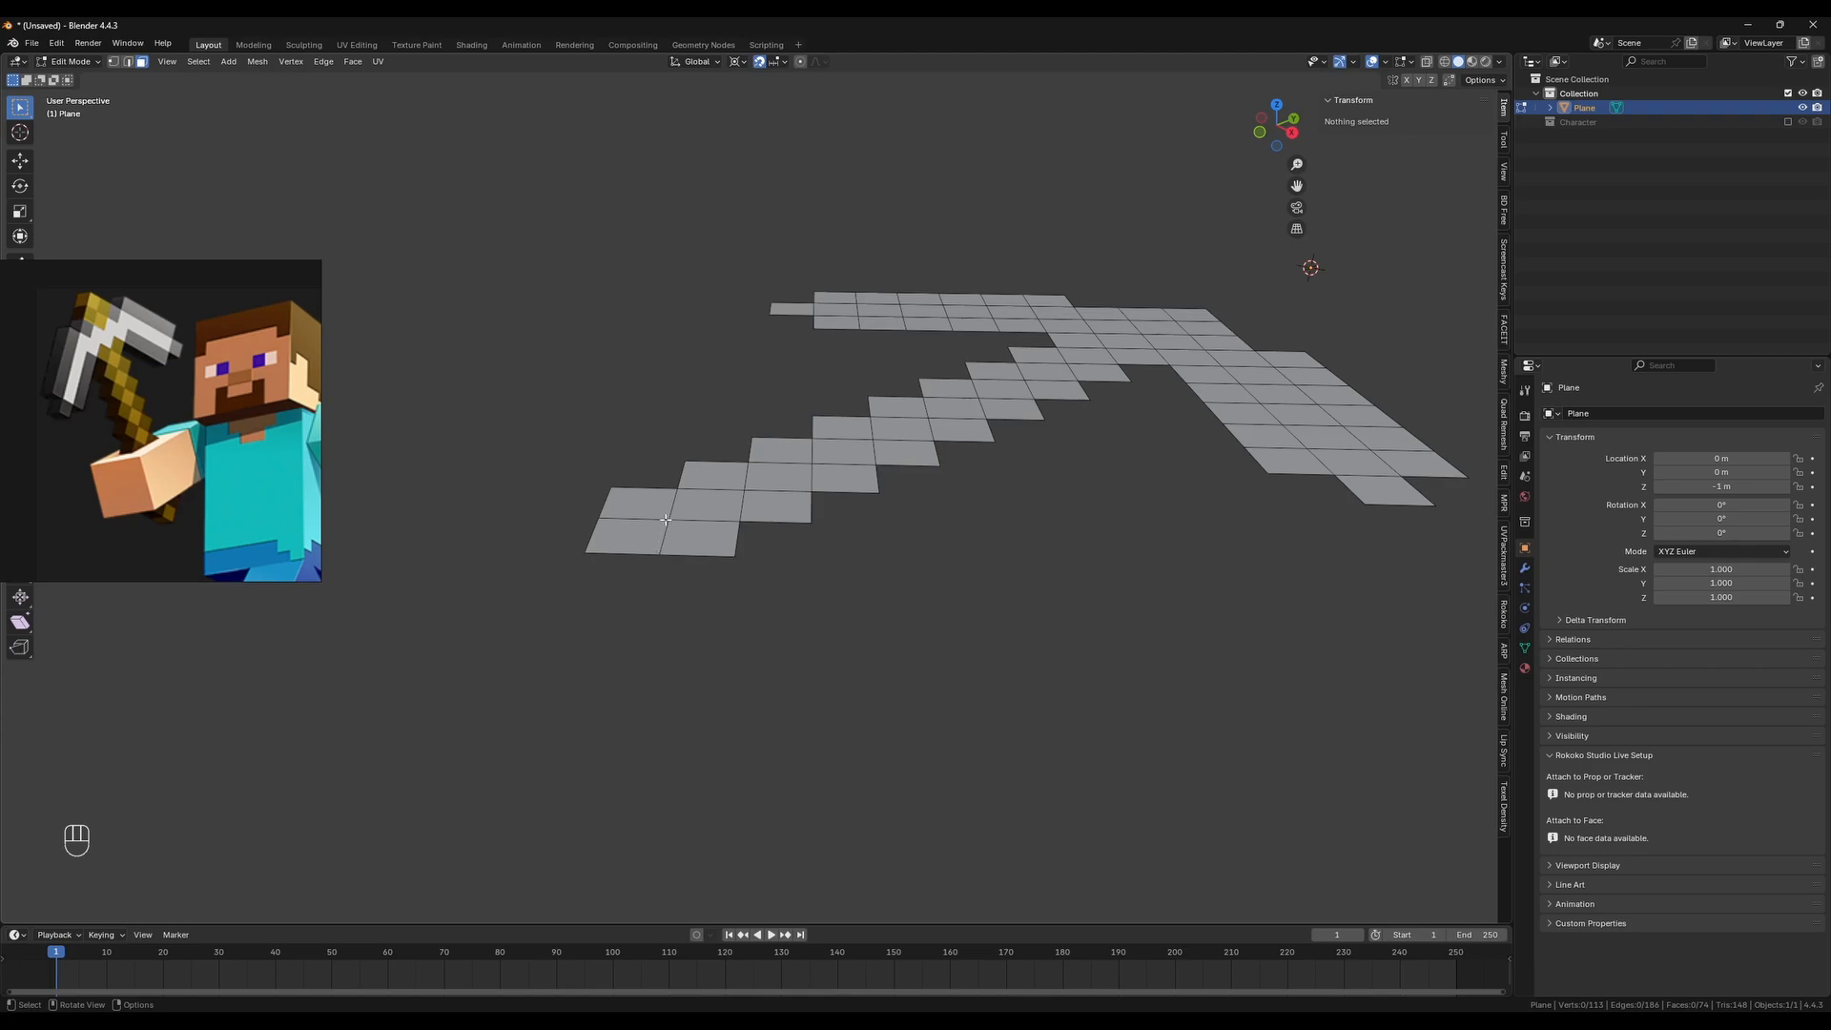
scroll(665, 519, "up", 5)
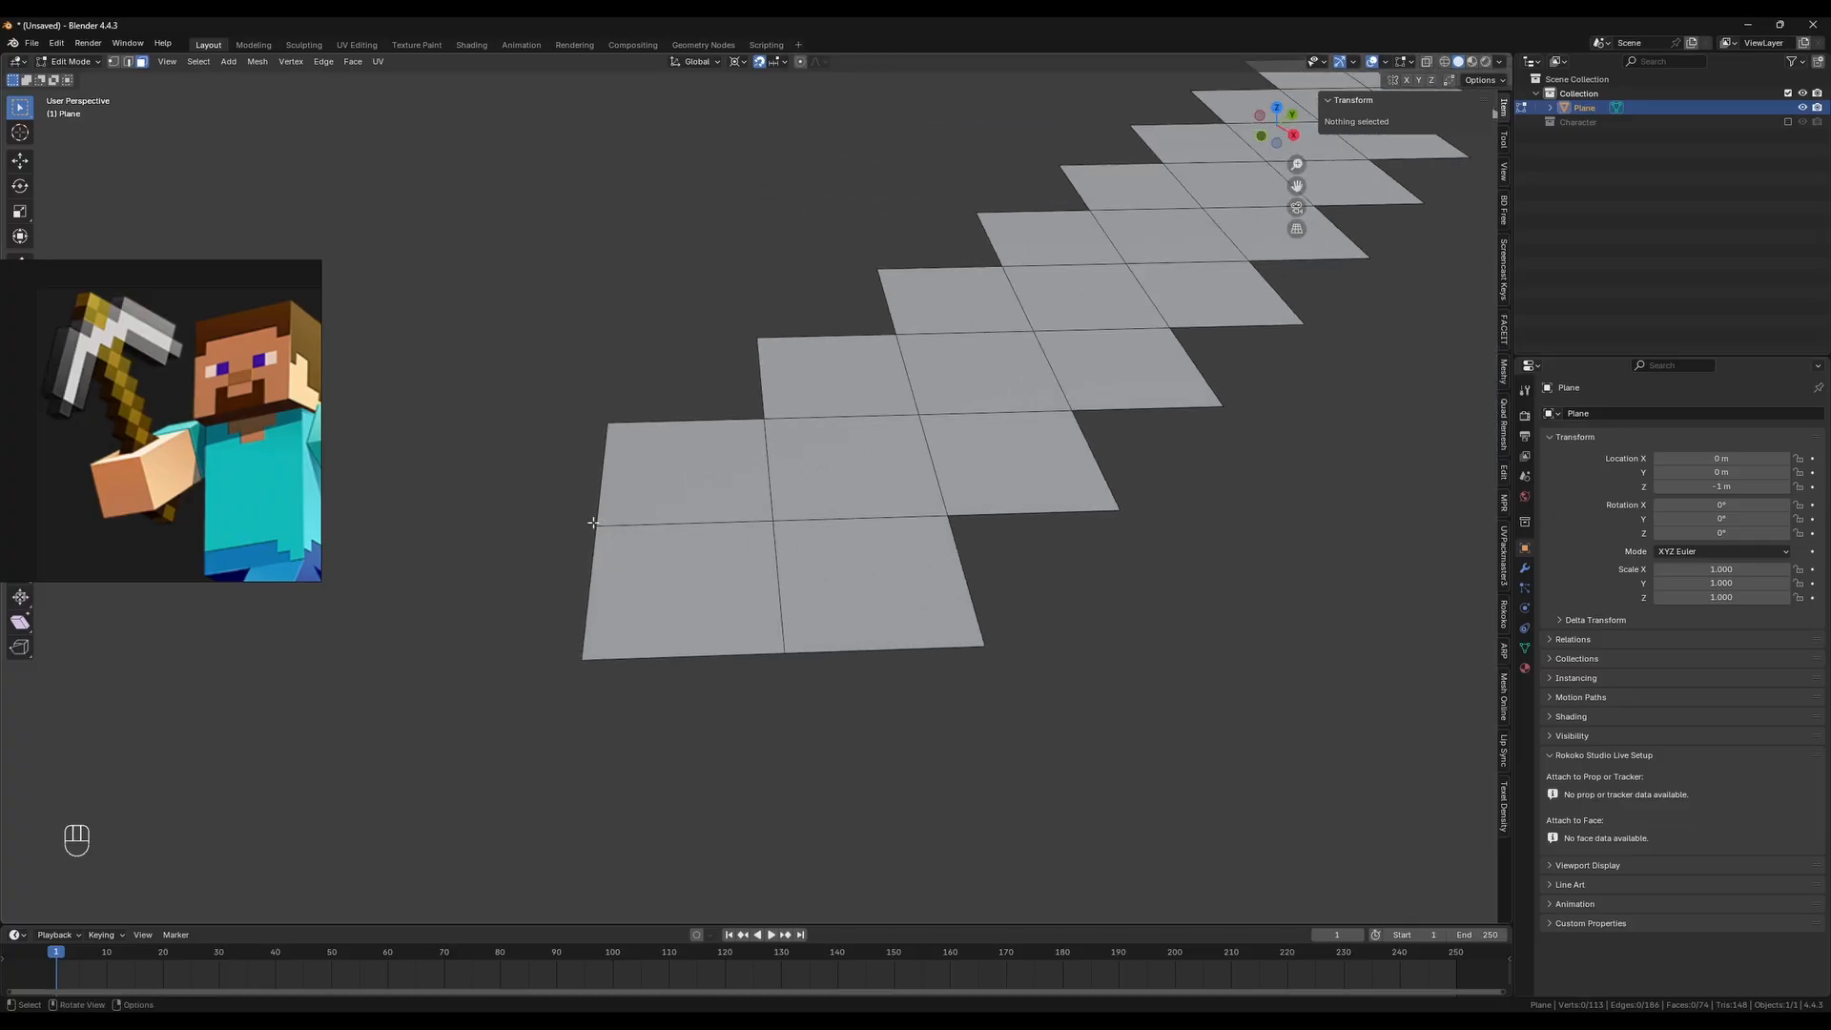
left_click_drag(96, 291, 135, 290)
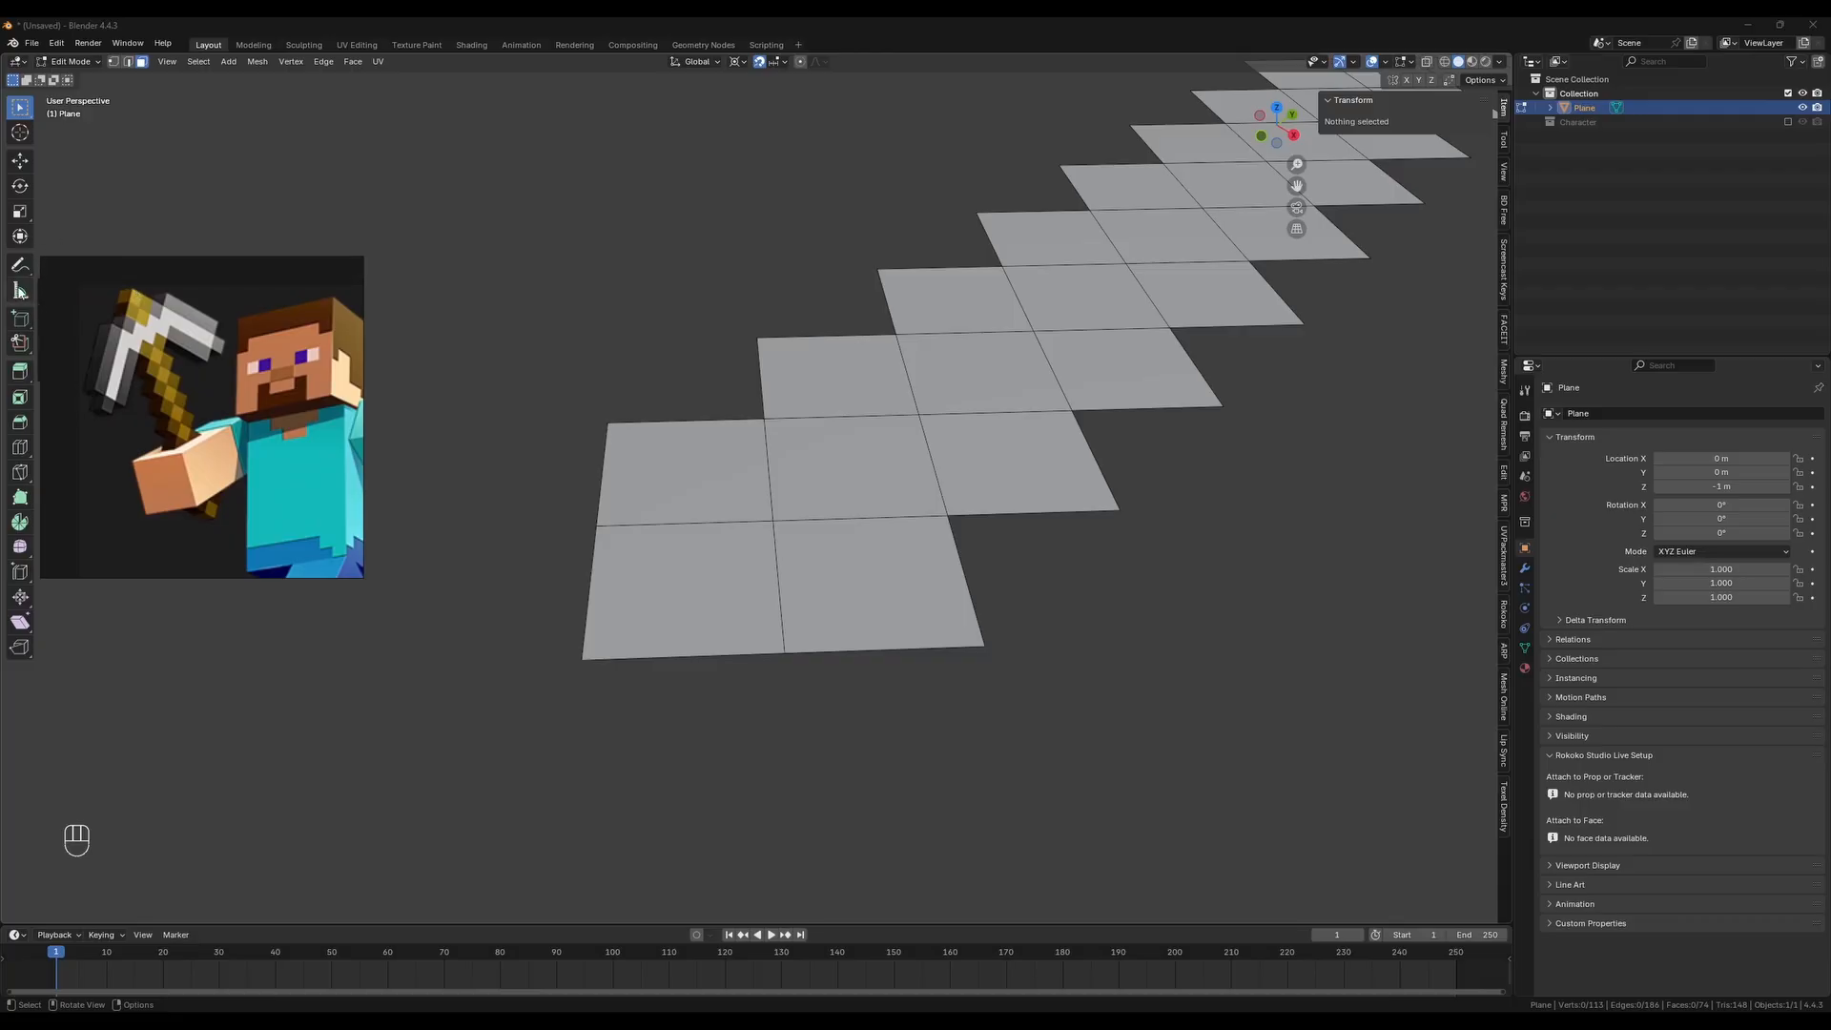
left_click_drag(95, 273, 157, 600)
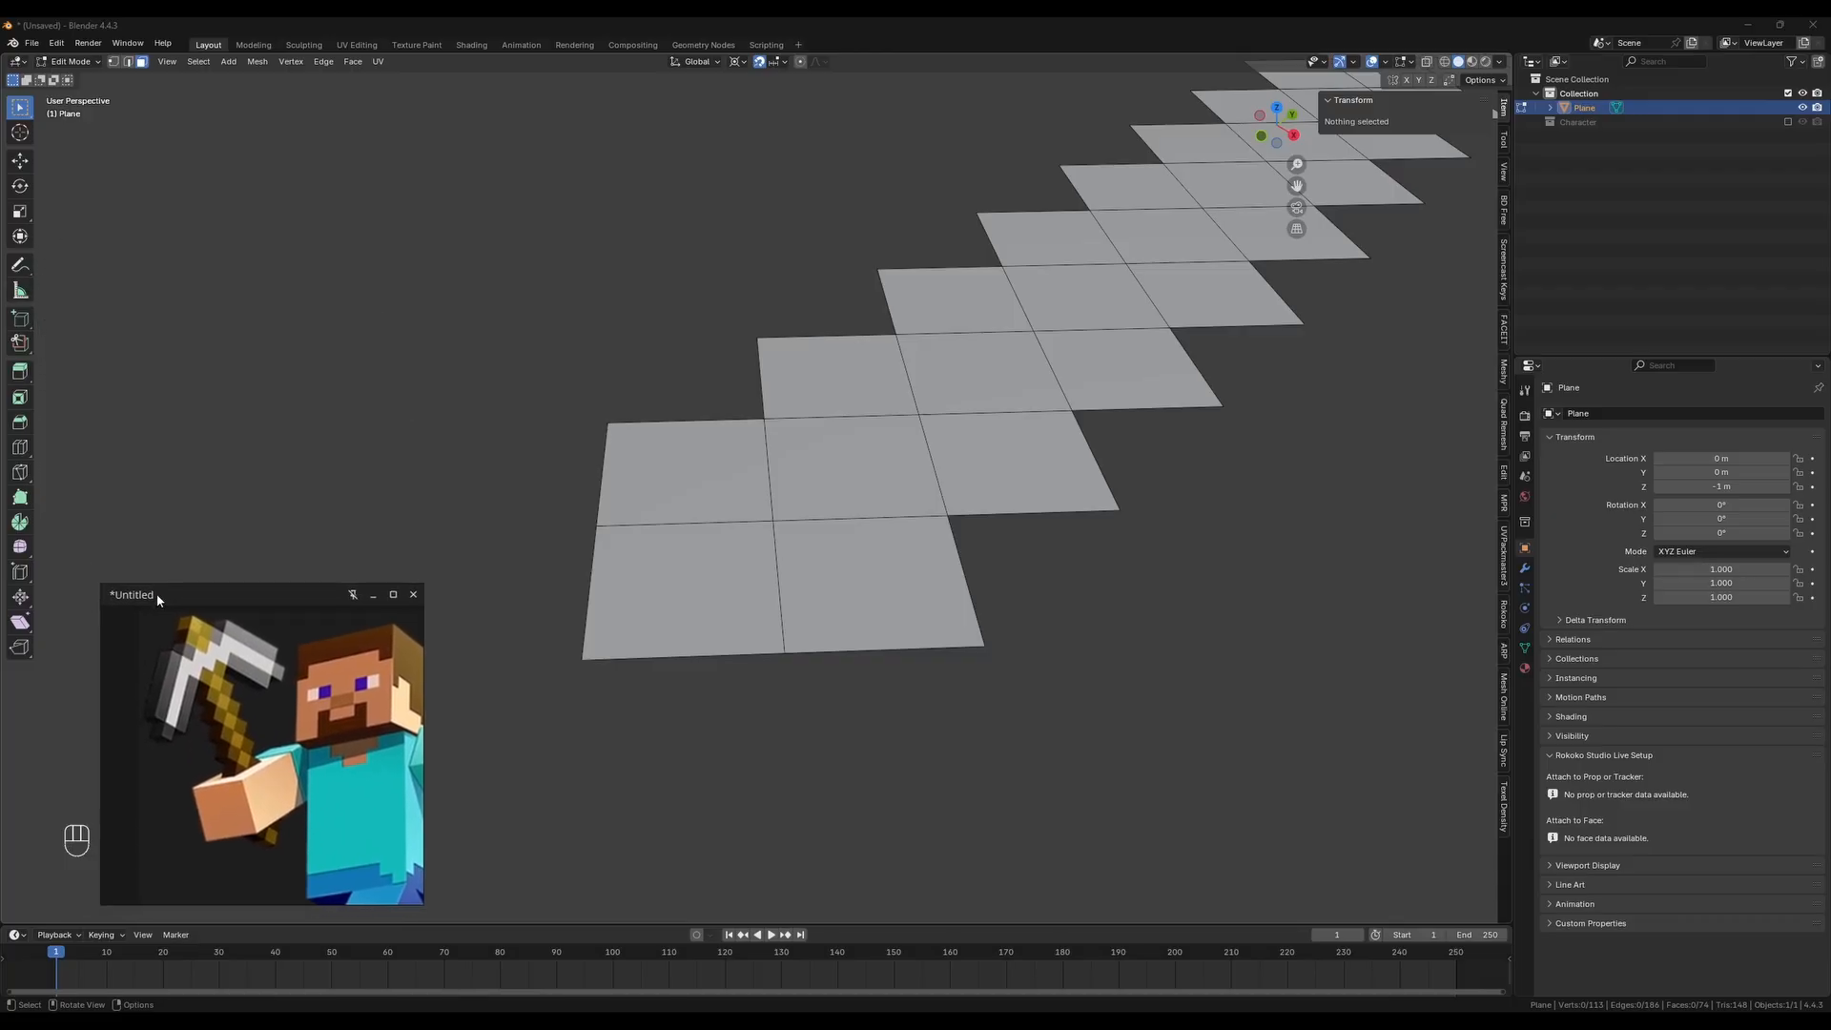
Measure the edge length of one square face at the lower end of the pickaxe handle
left_click(19, 292)
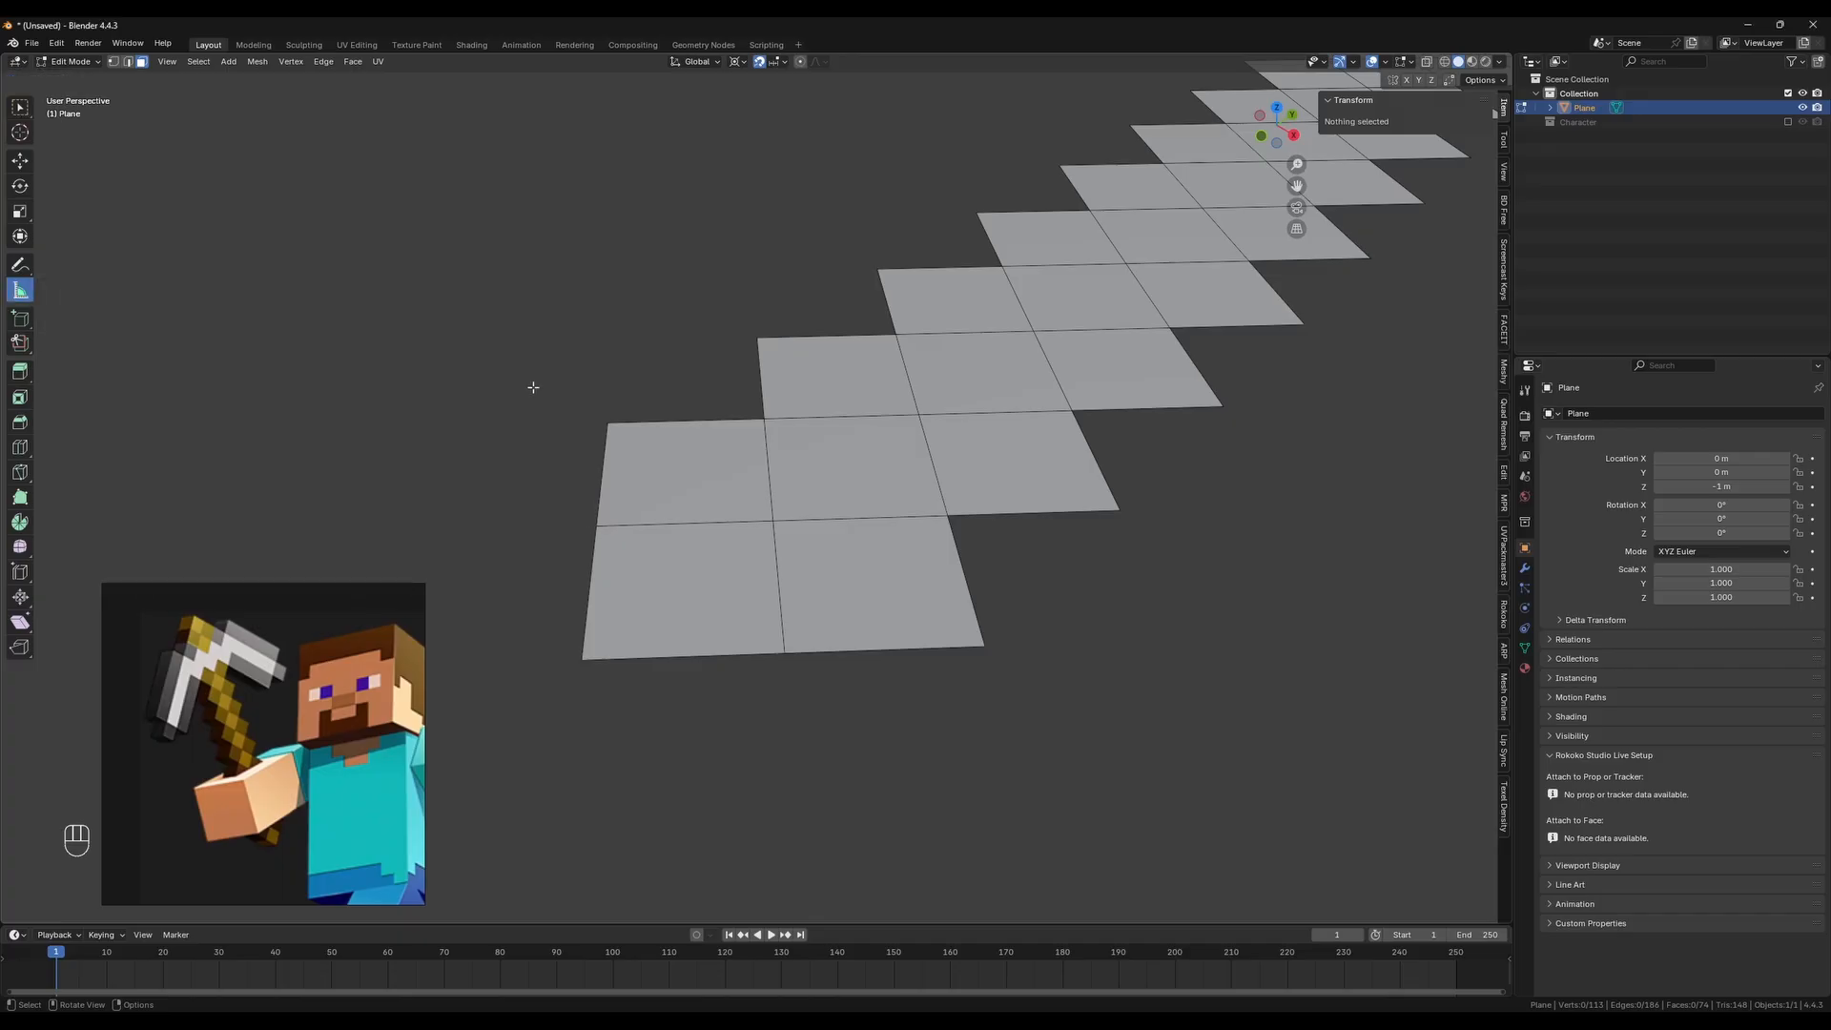
left_click_drag(596, 525, 773, 521)
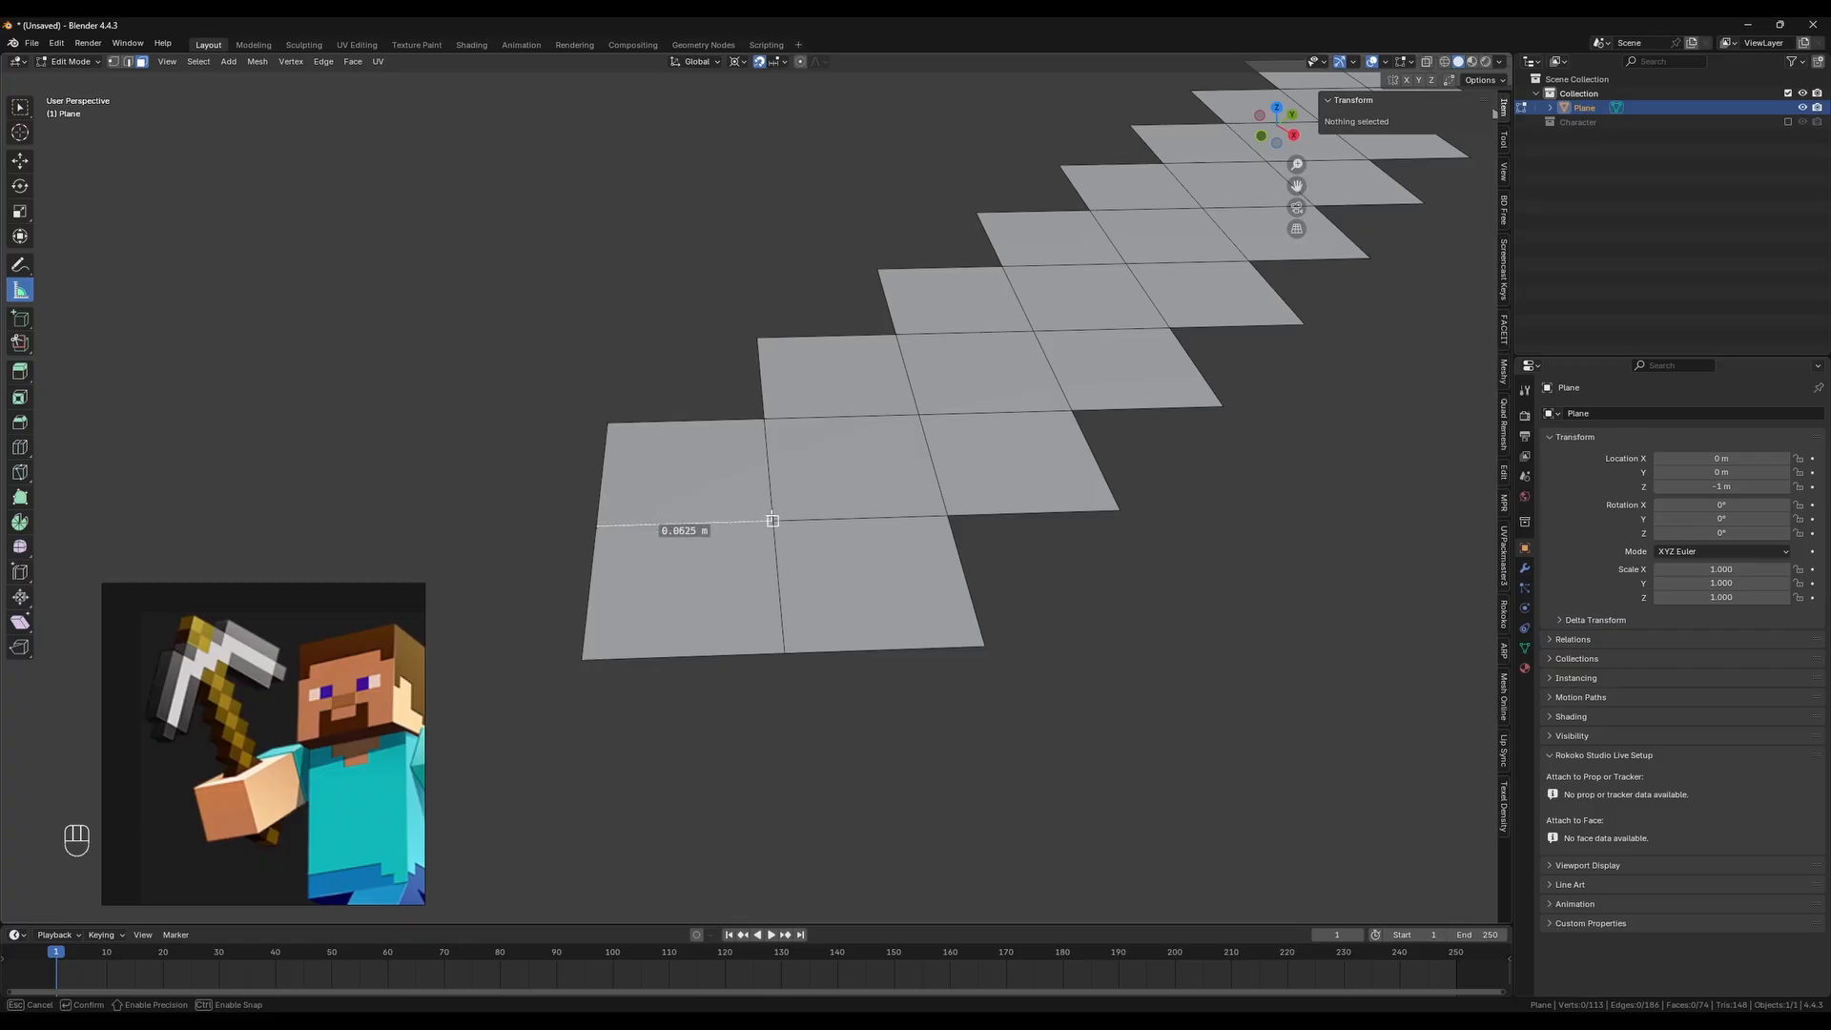
left_click_drag(772, 521, 773, 521)
middle_click_drag(773, 520, 502, 585)
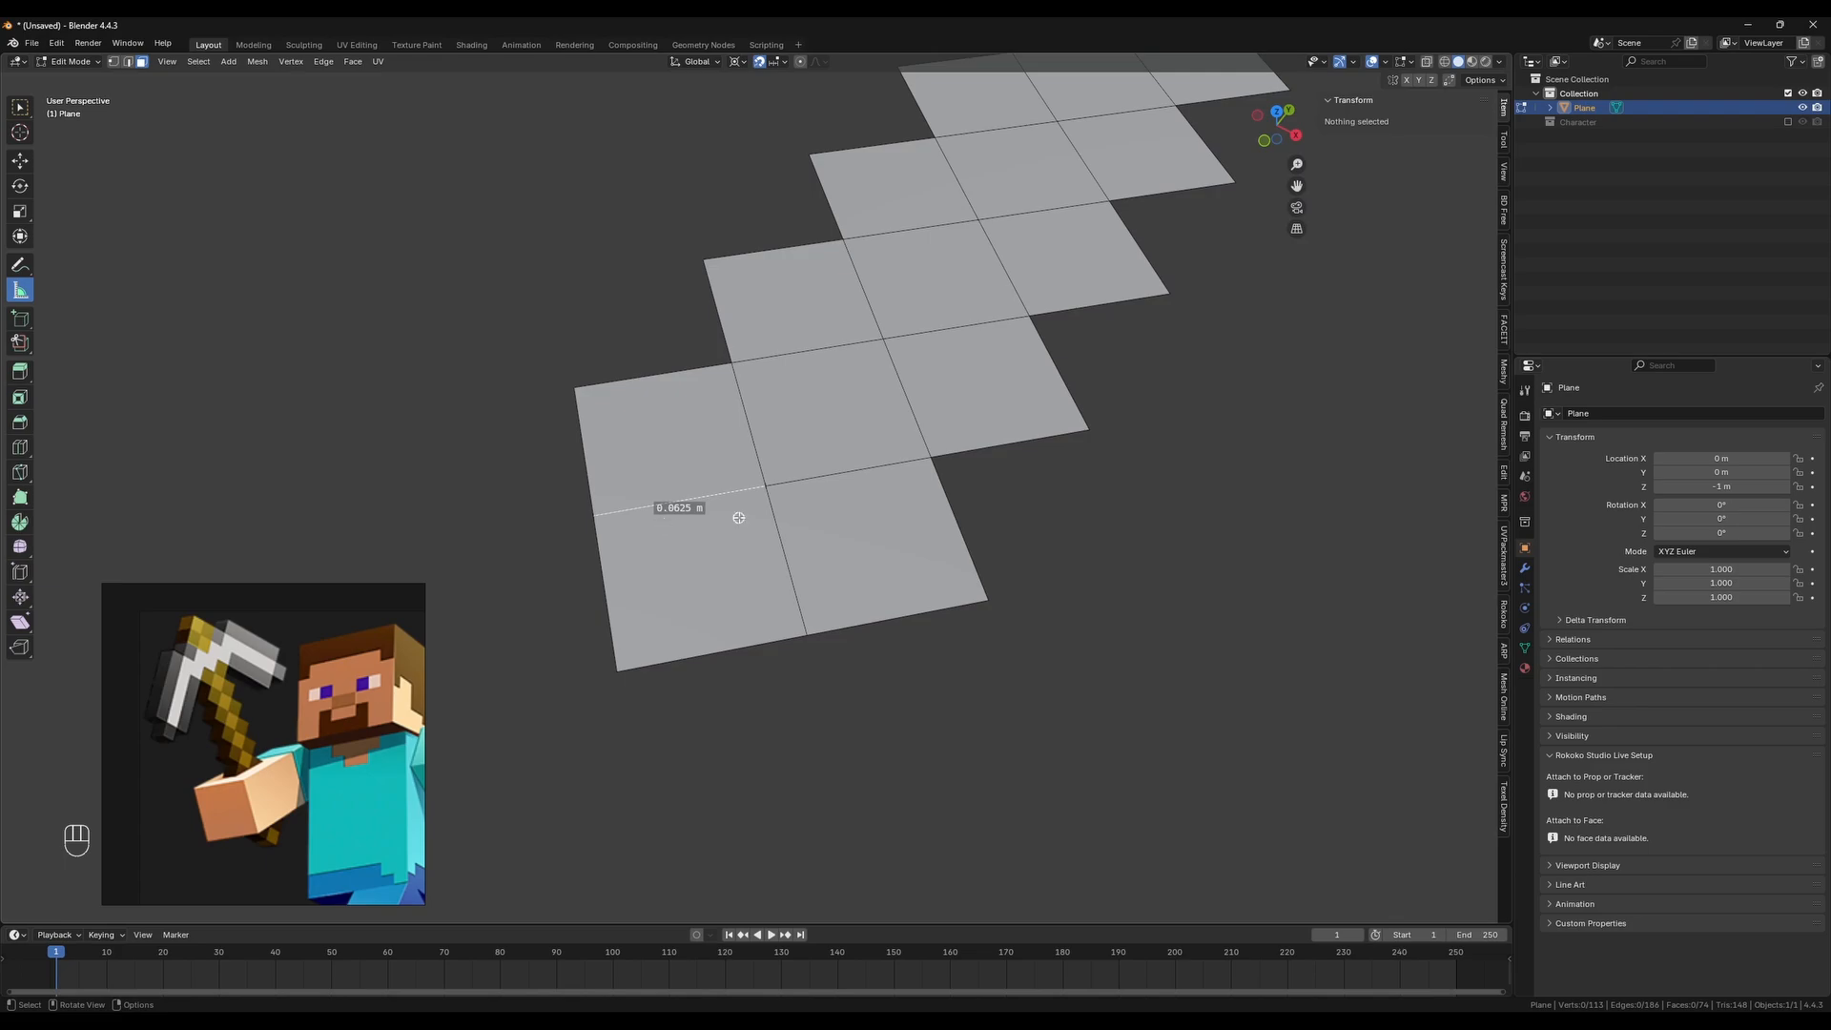
middle_click_drag(706, 519, 1502, 441, "shift")
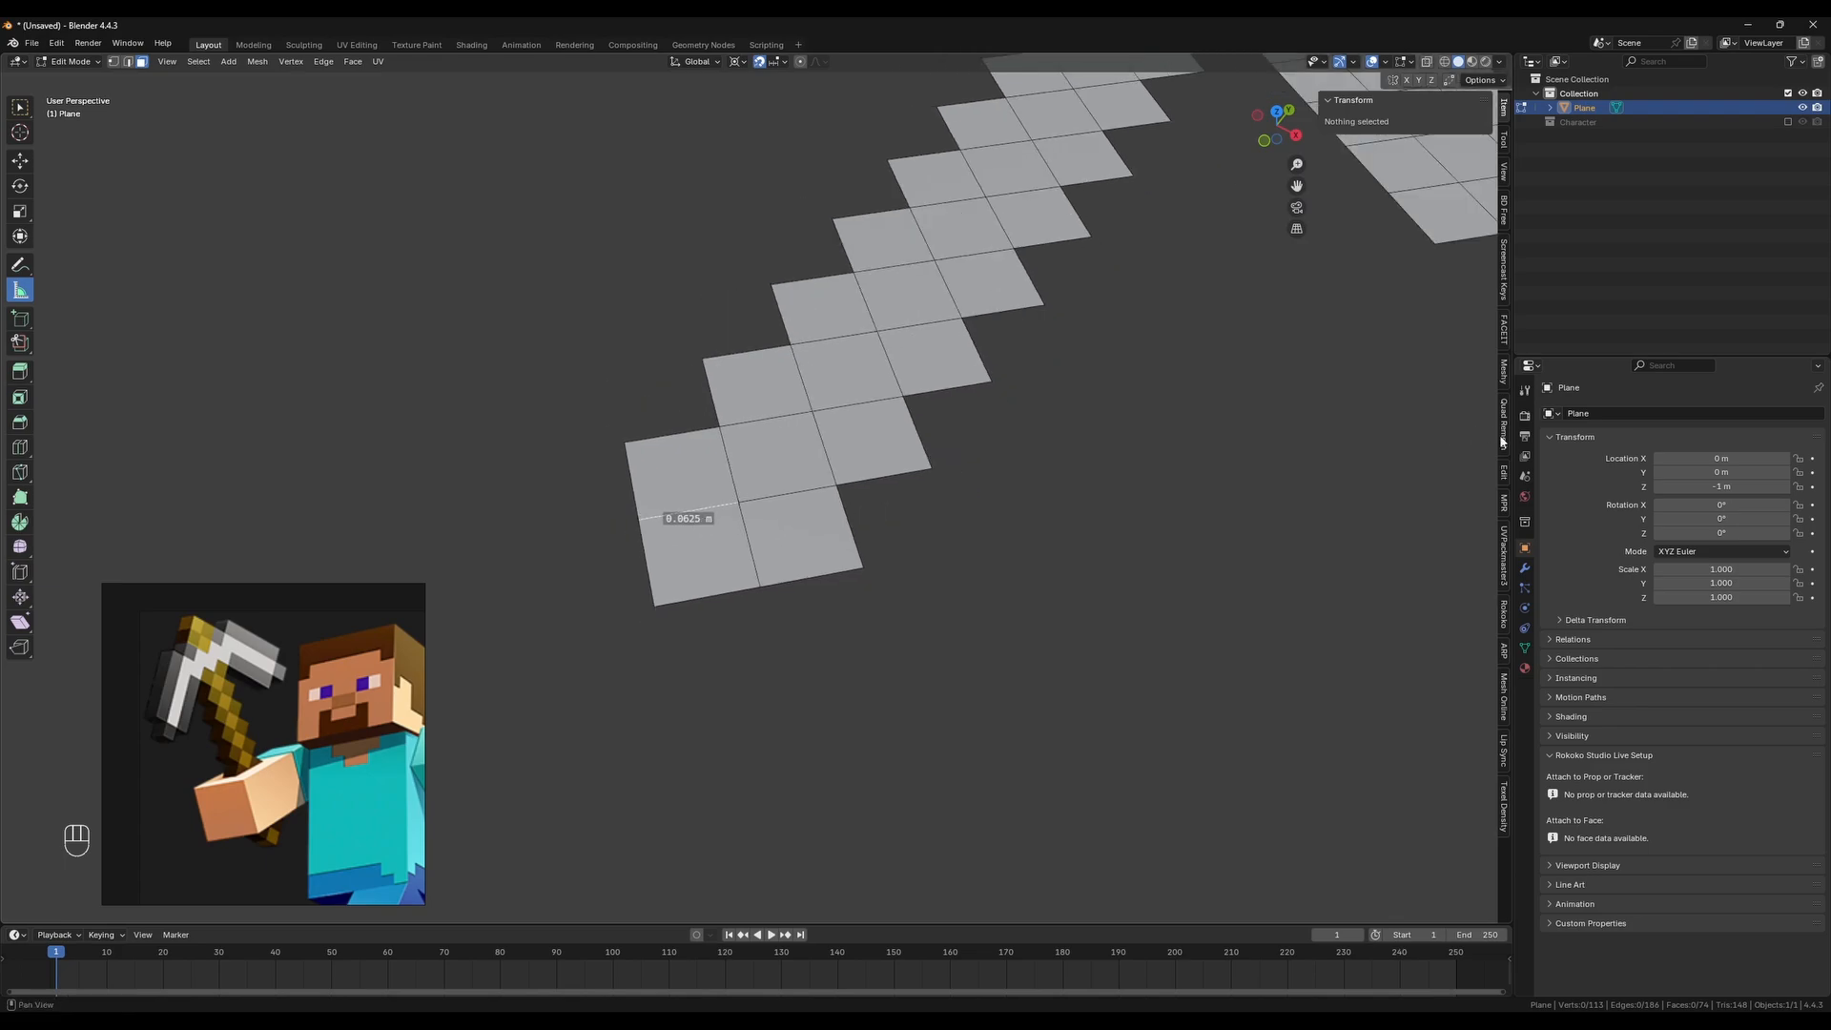
Add a Solidify modifier to the pickaxe and set its thickness to 0.0625 m
left_click(1526, 569)
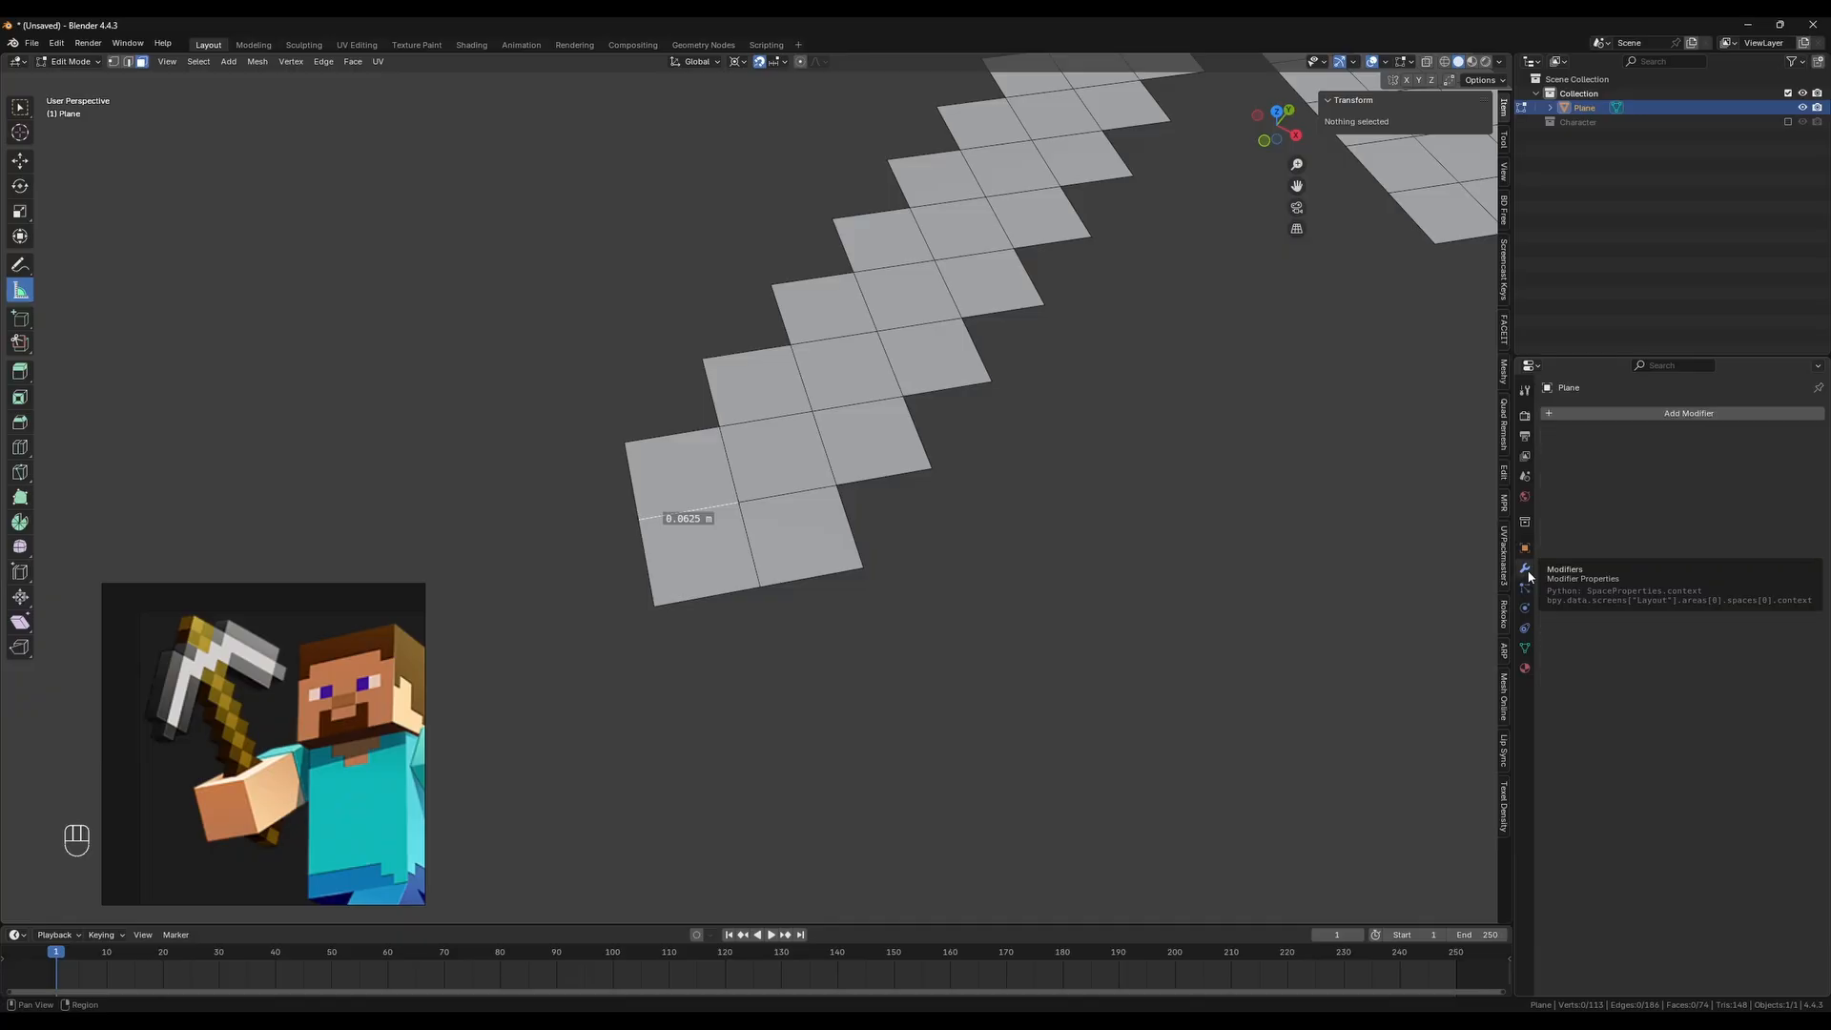
left_click(1635, 412)
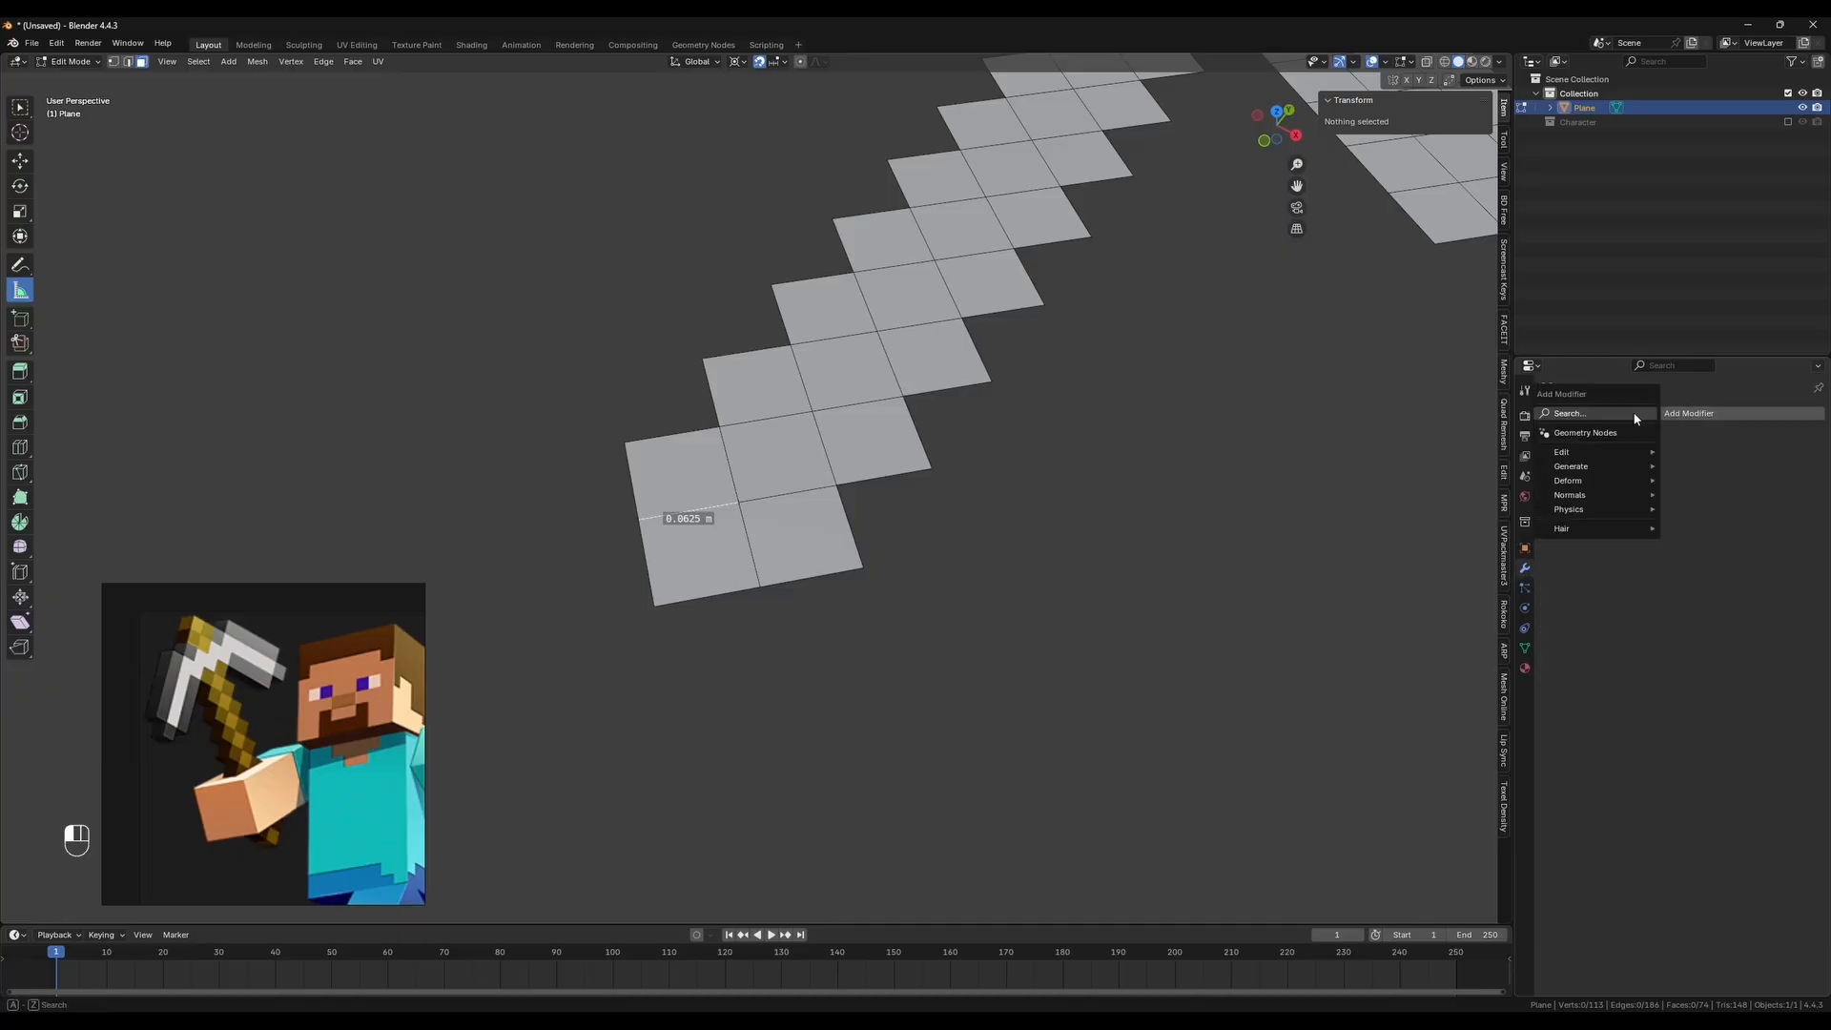
type("soli")
key("Return")
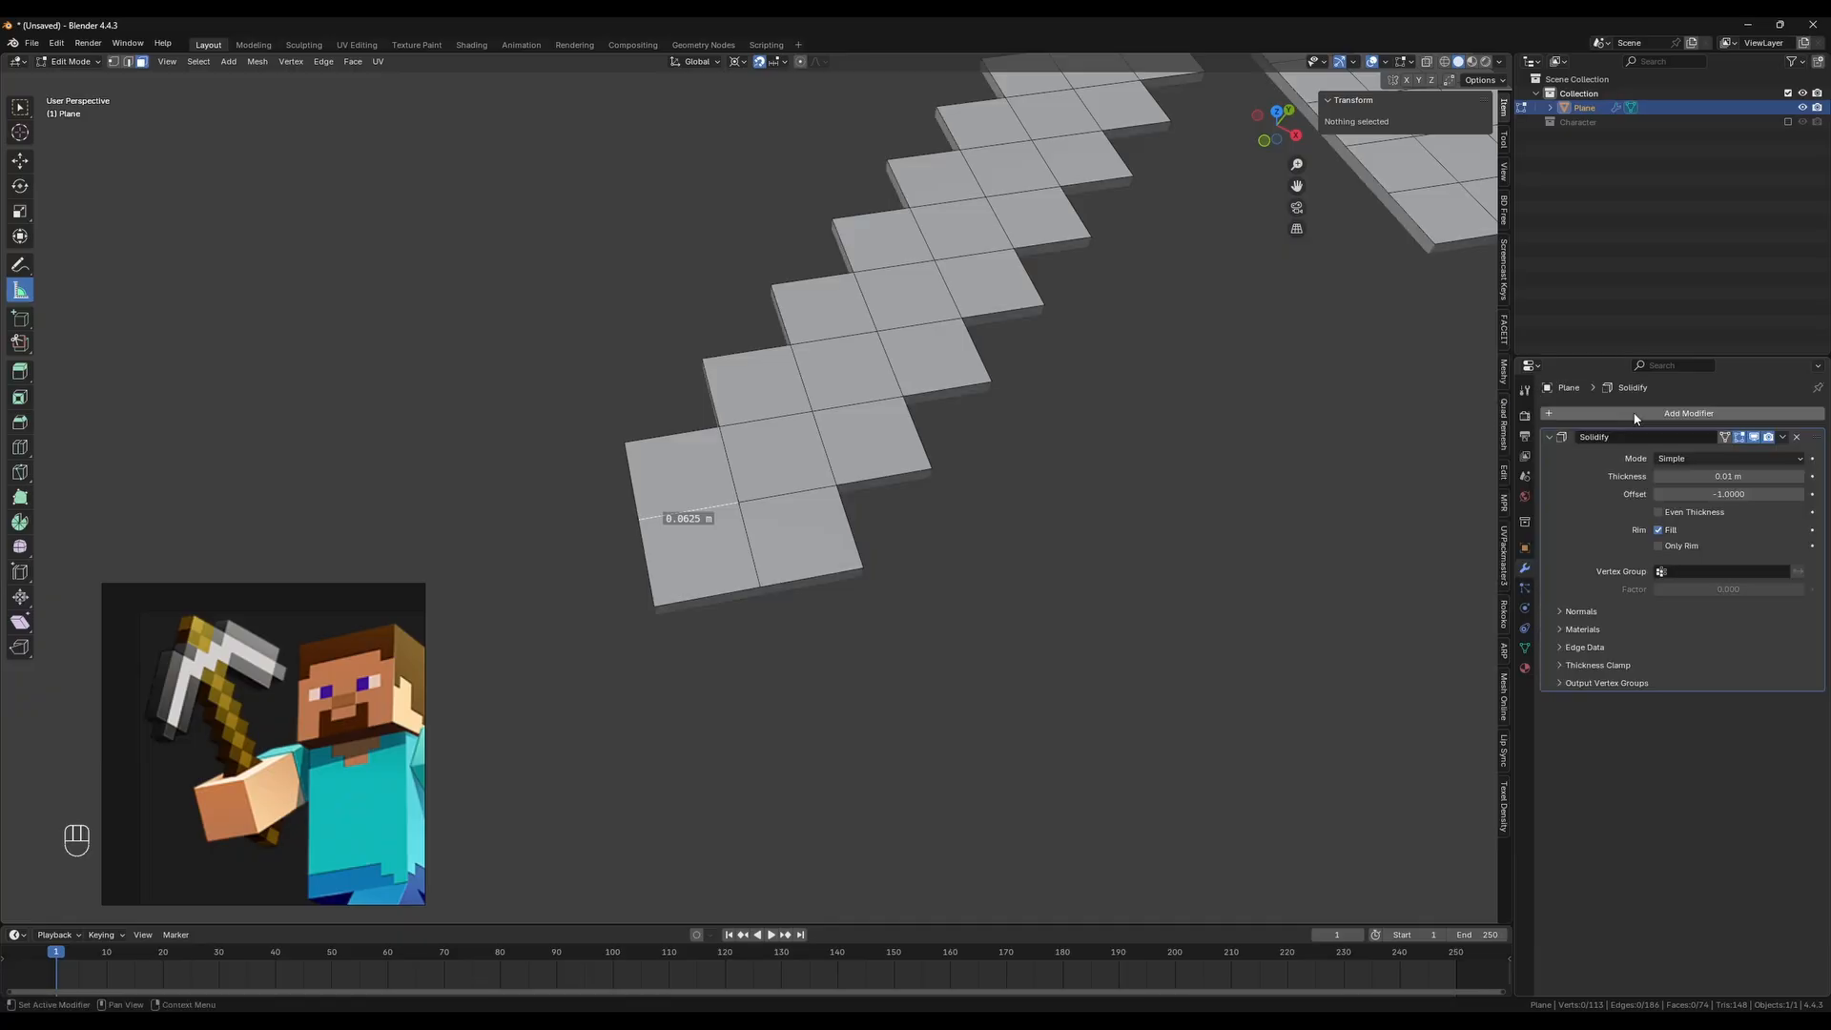
left_click(1692, 478)
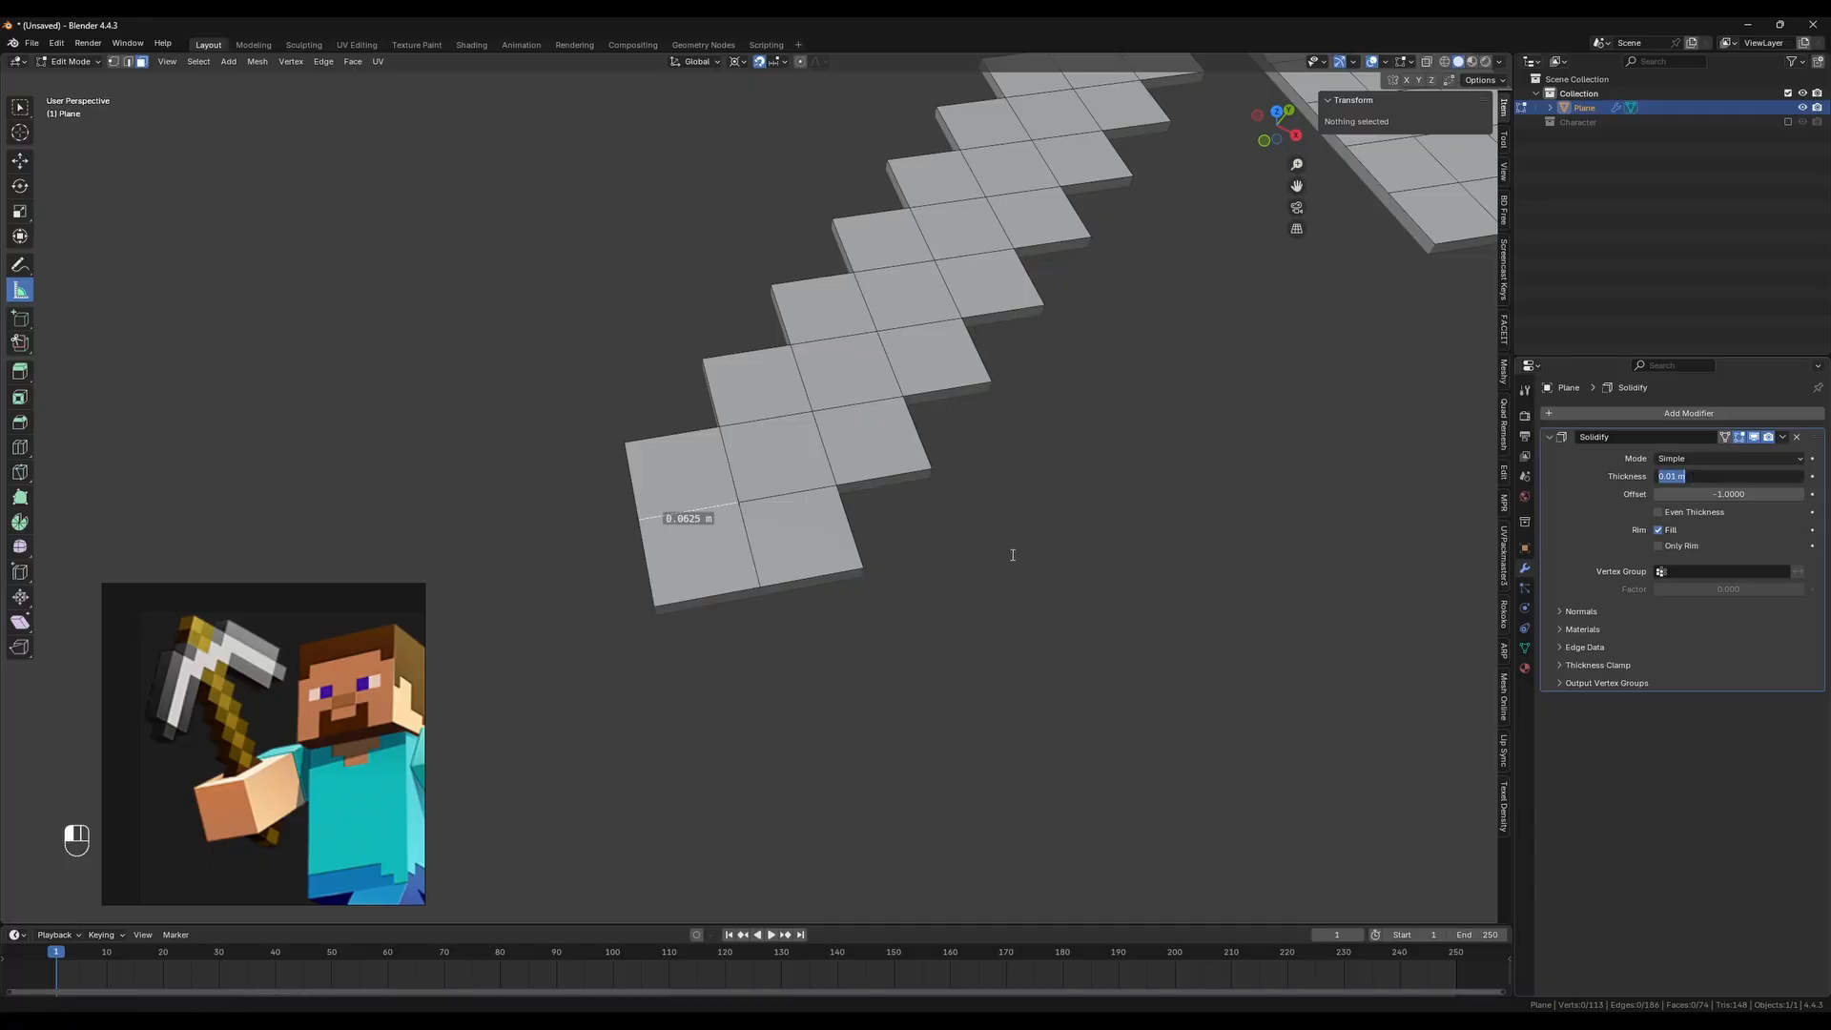
type("0.0625")
key("Return")
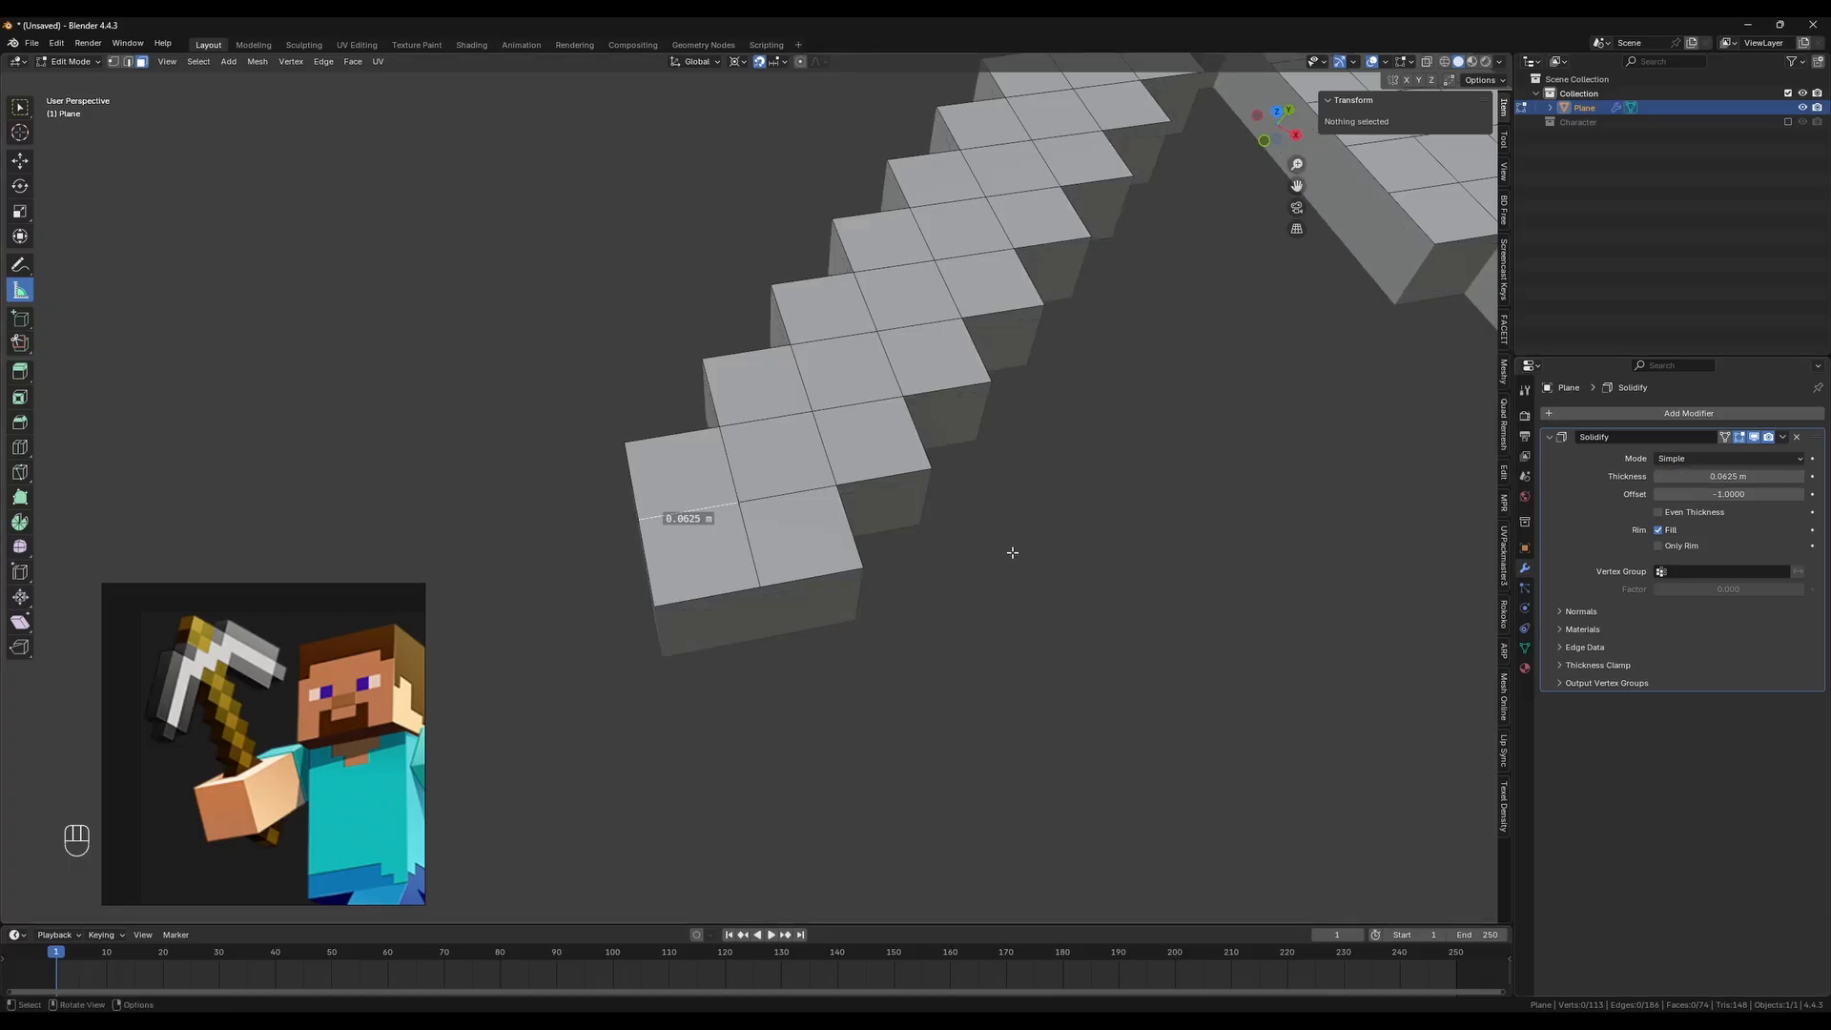
Delete the ruler measurement from the handle and return to Object Mode
middle_click_drag(1012, 552, 829, 458)
scroll(829, 457, "up", 4)
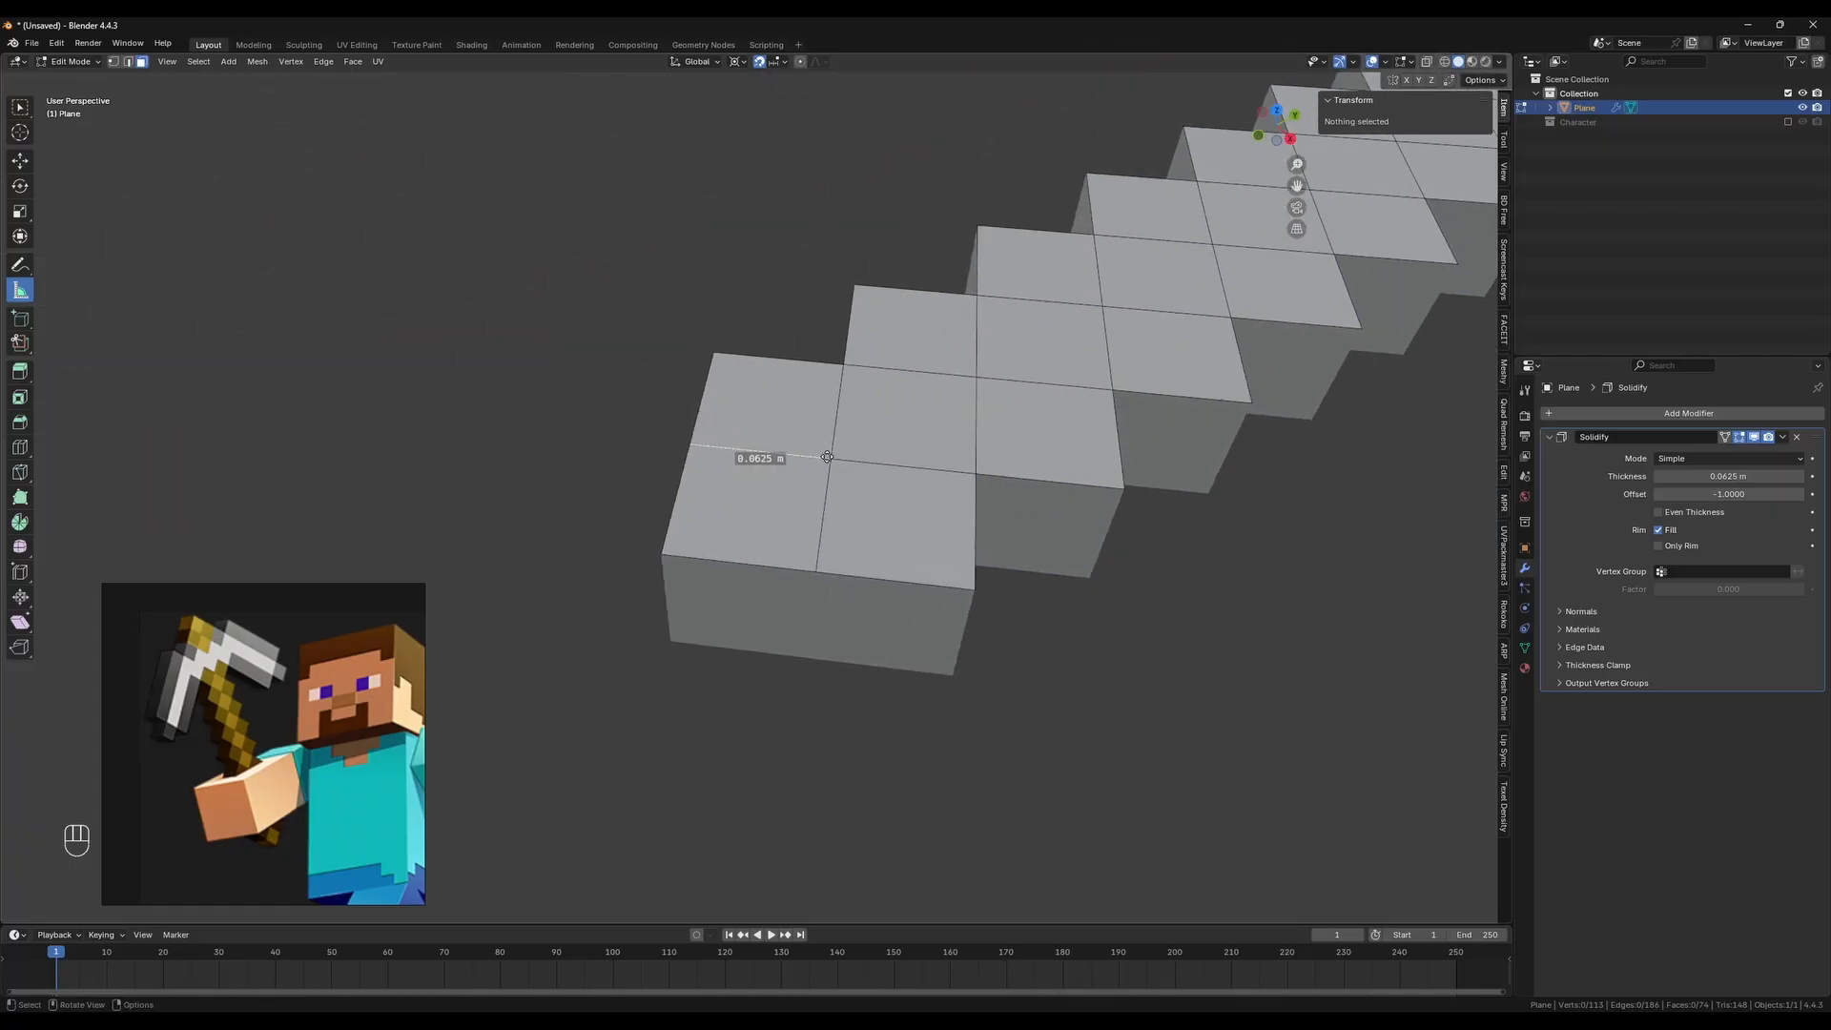
key("x")
scroll(859, 434, "down", 5)
middle_click_drag(865, 445, 1113, 458)
key("Tab")
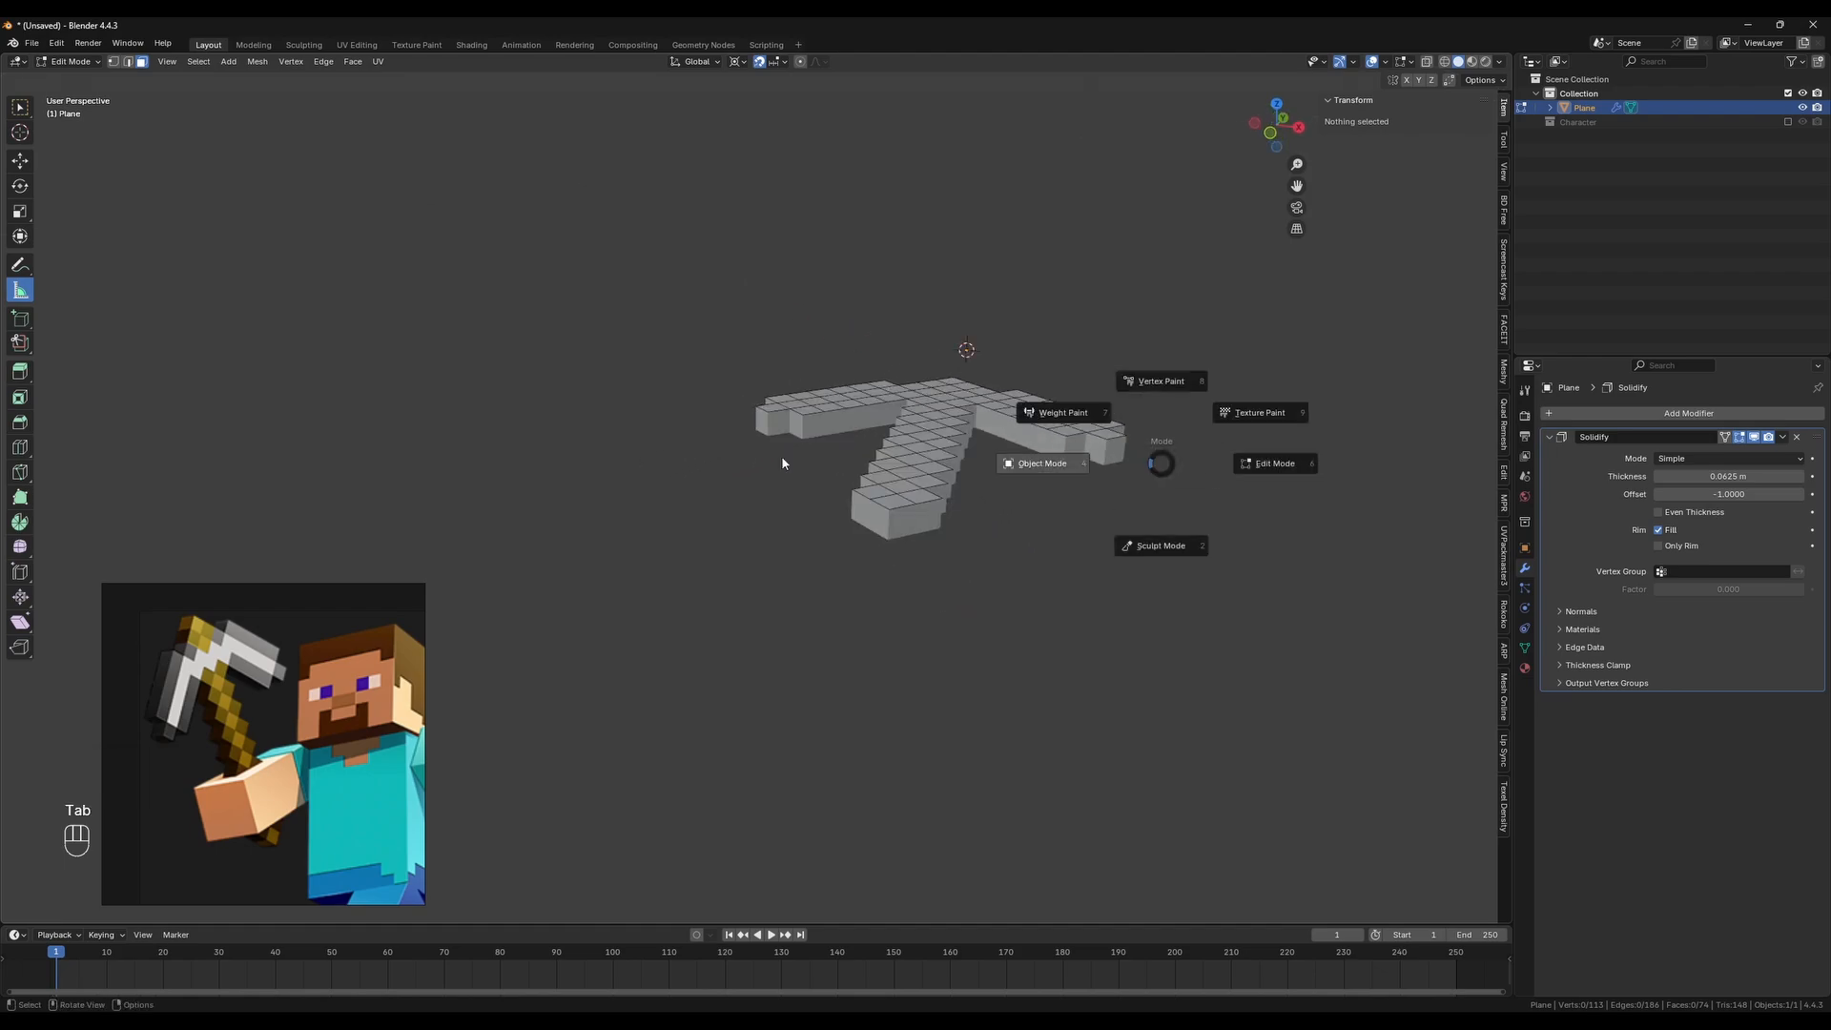
Rename the pickaxe object as Pioche
scroll(913, 456, "down", 3)
middle_click_drag(917, 450, 934, 466)
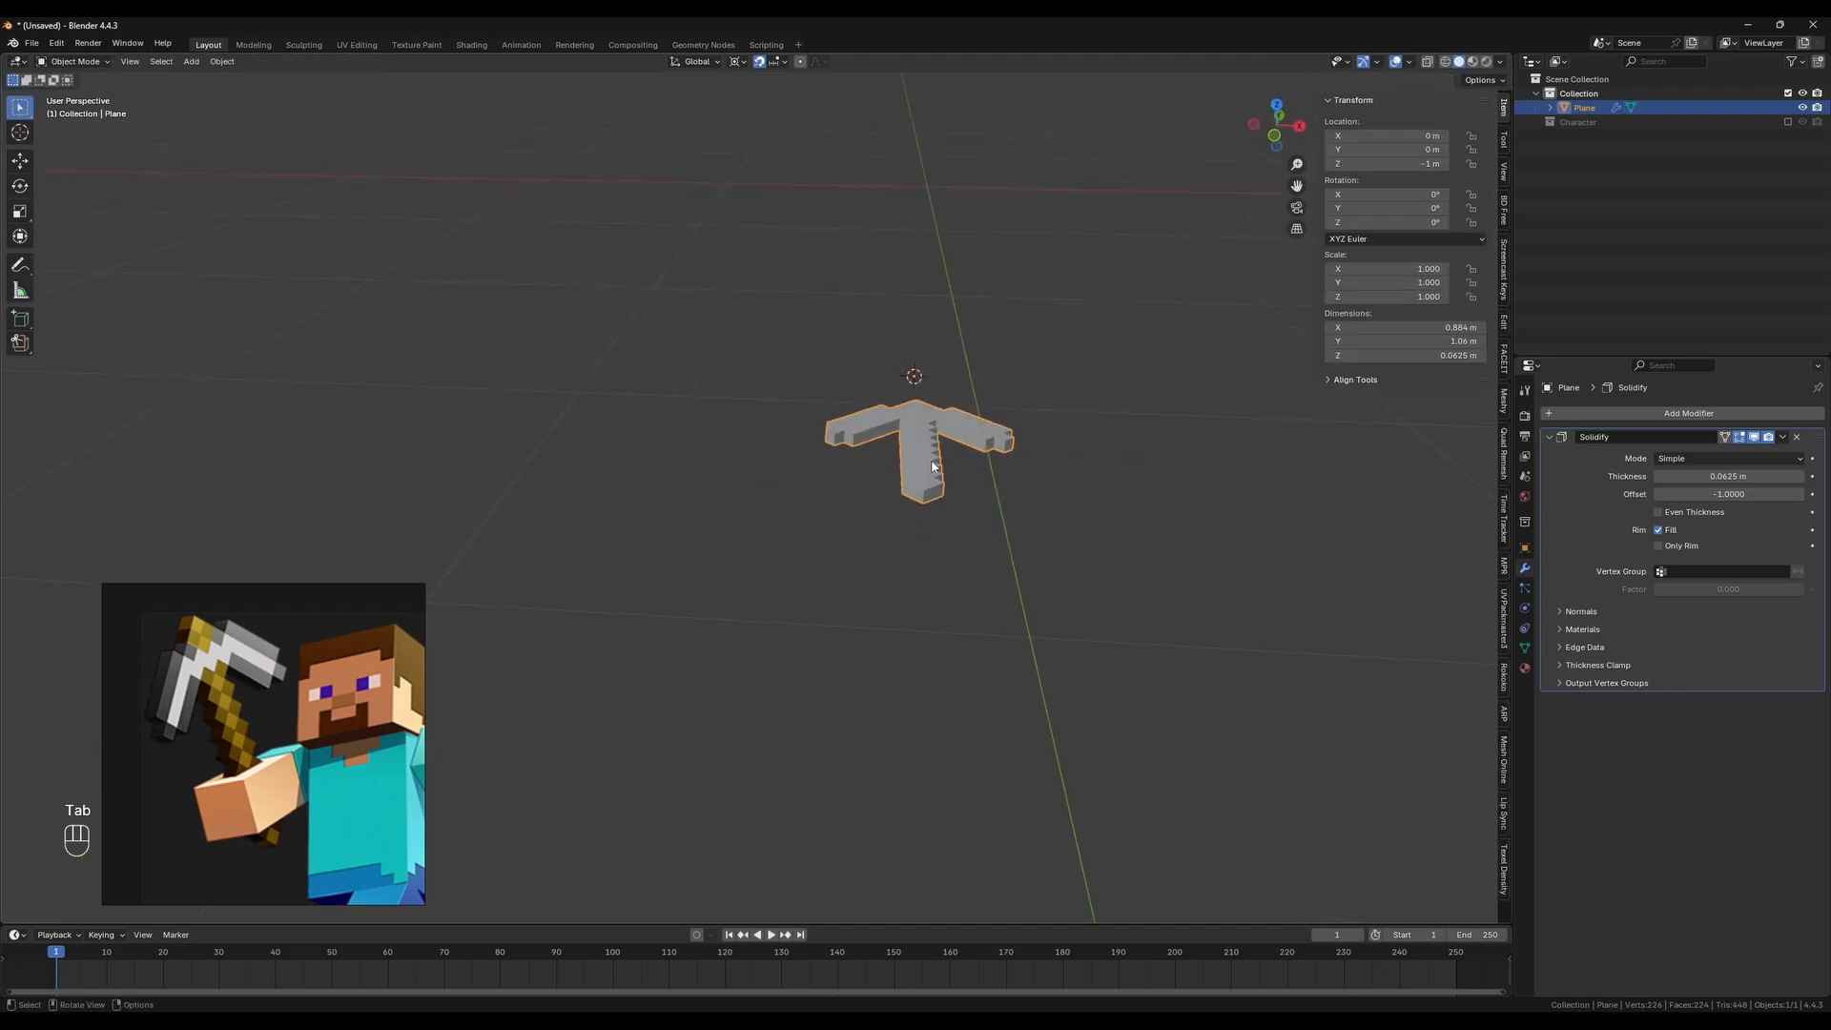
key("F2")
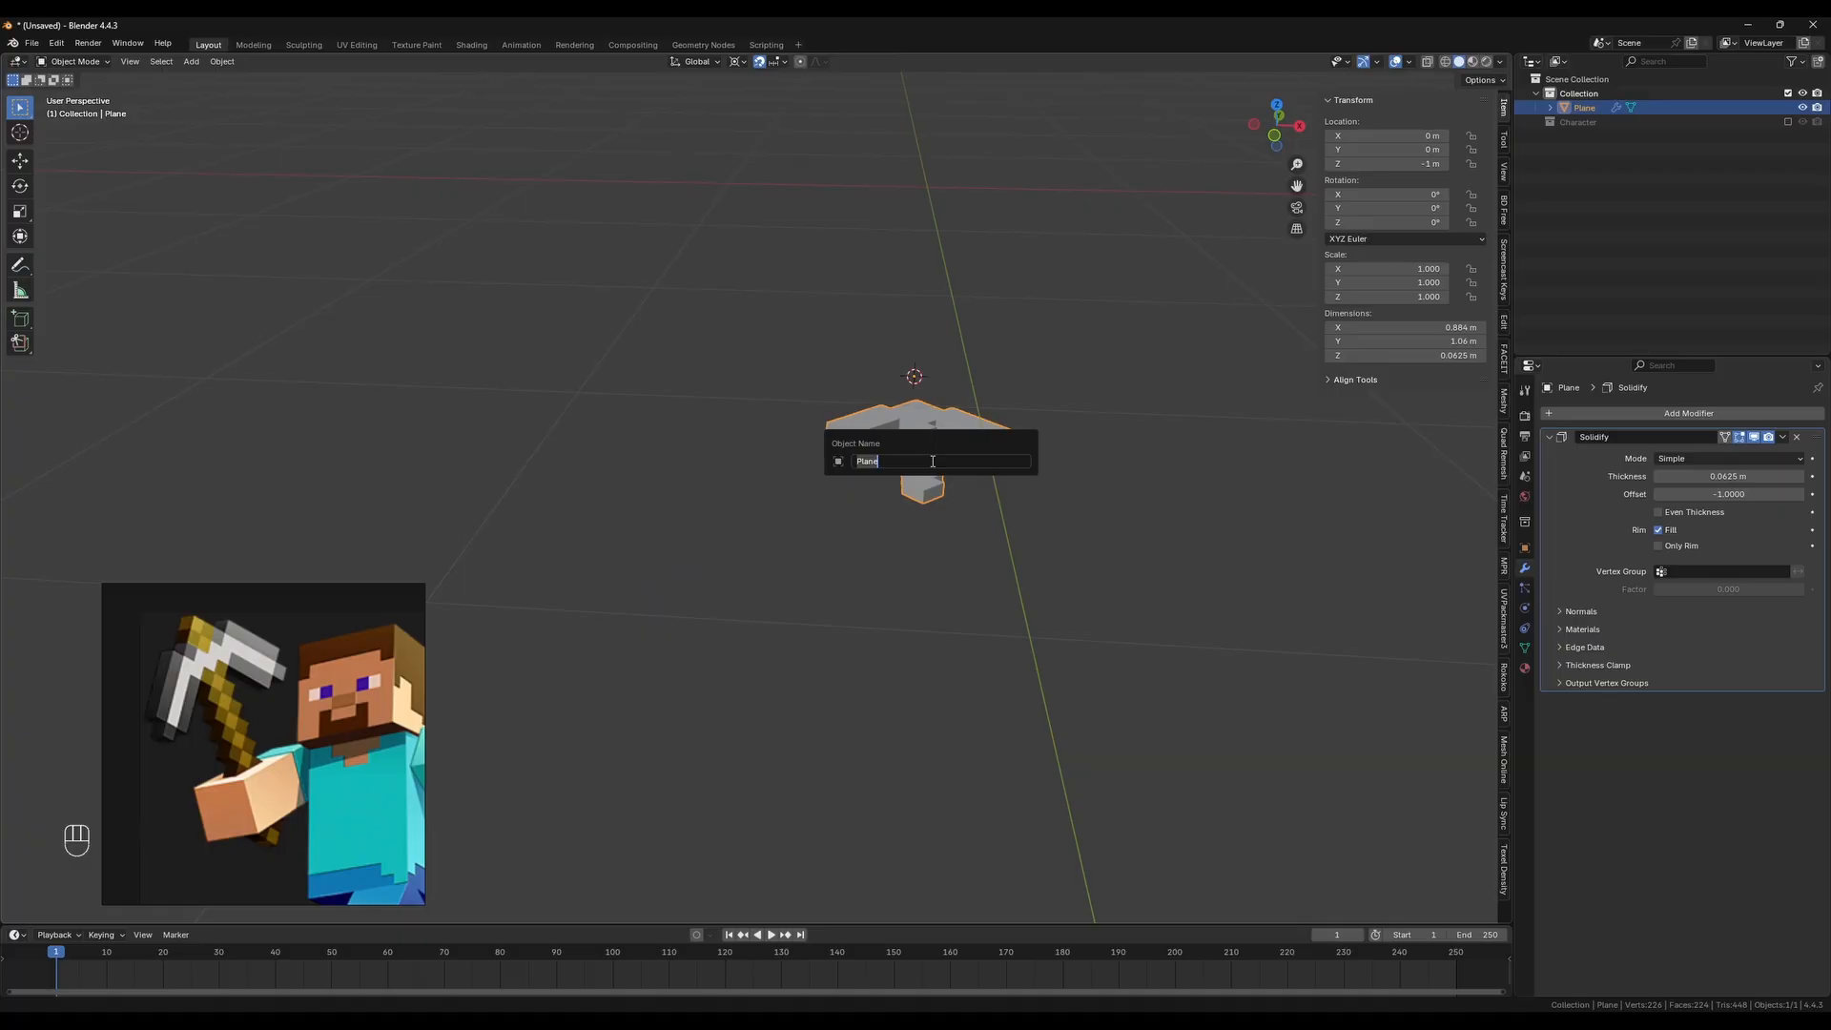
type("Pioche")
key("Return")
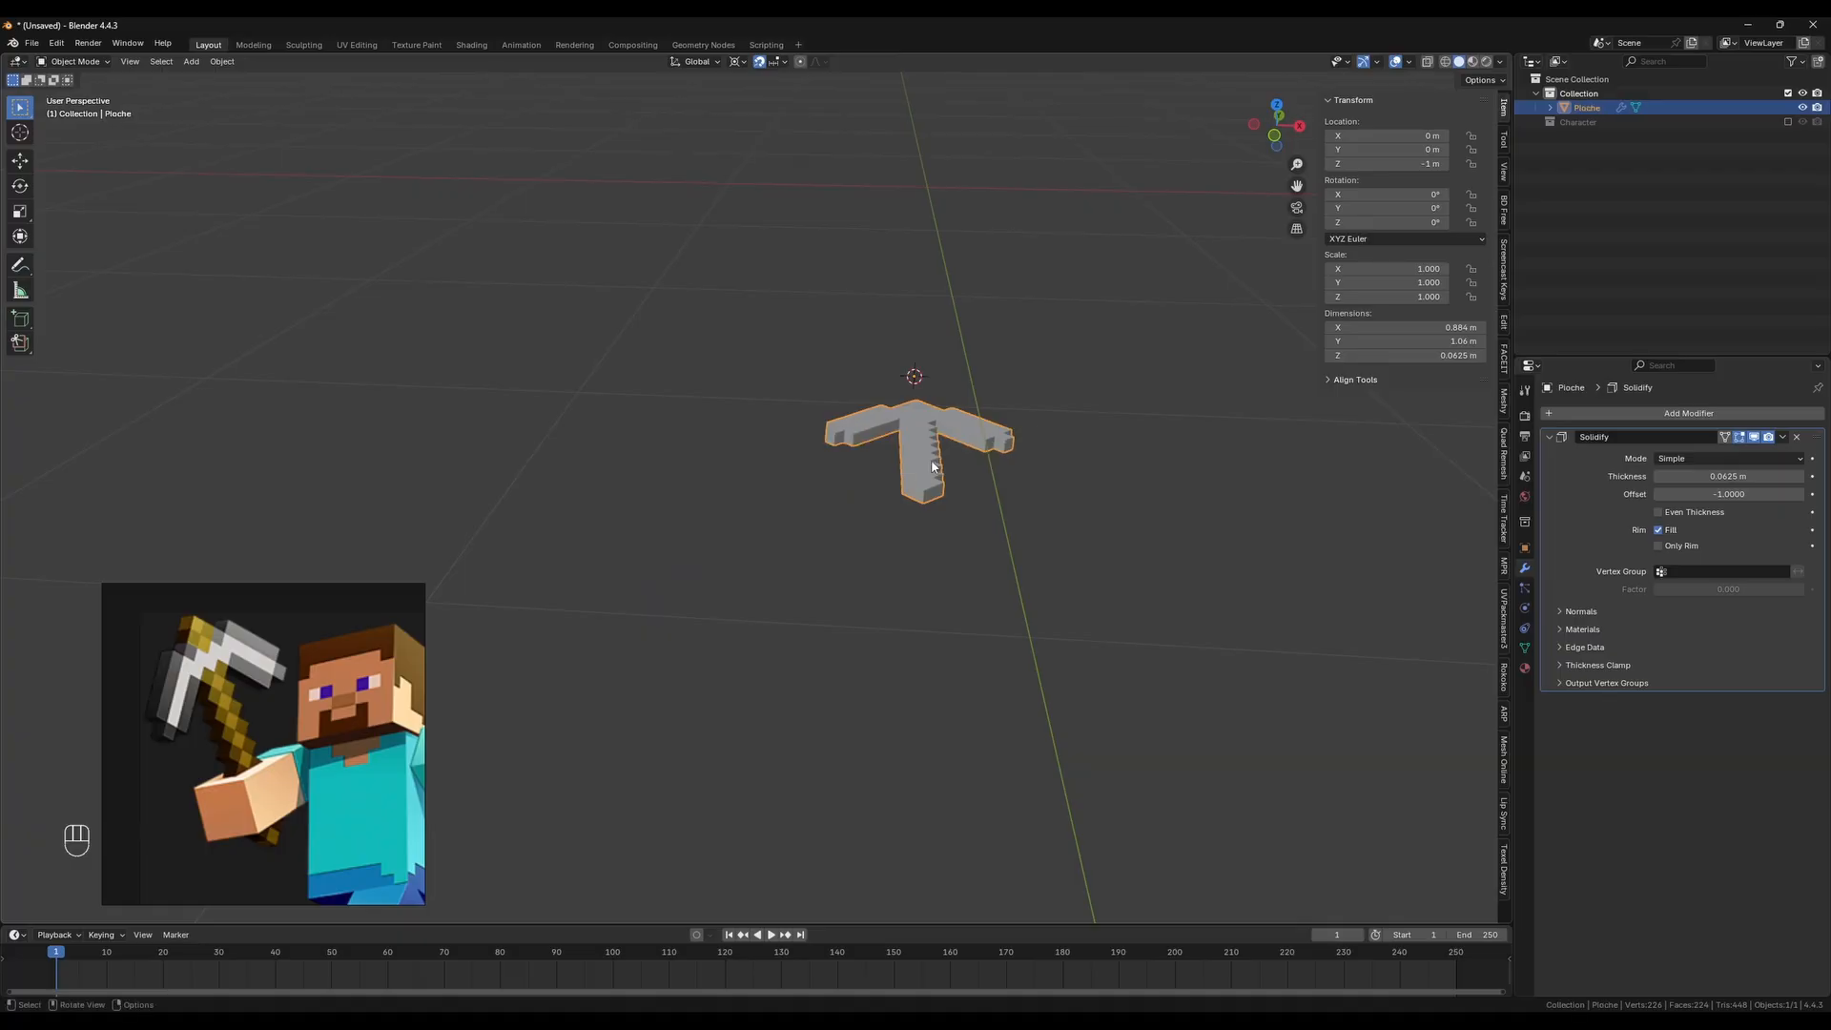
Rename the collection that holds the pickaxe as Assets
left_click(1581, 95)
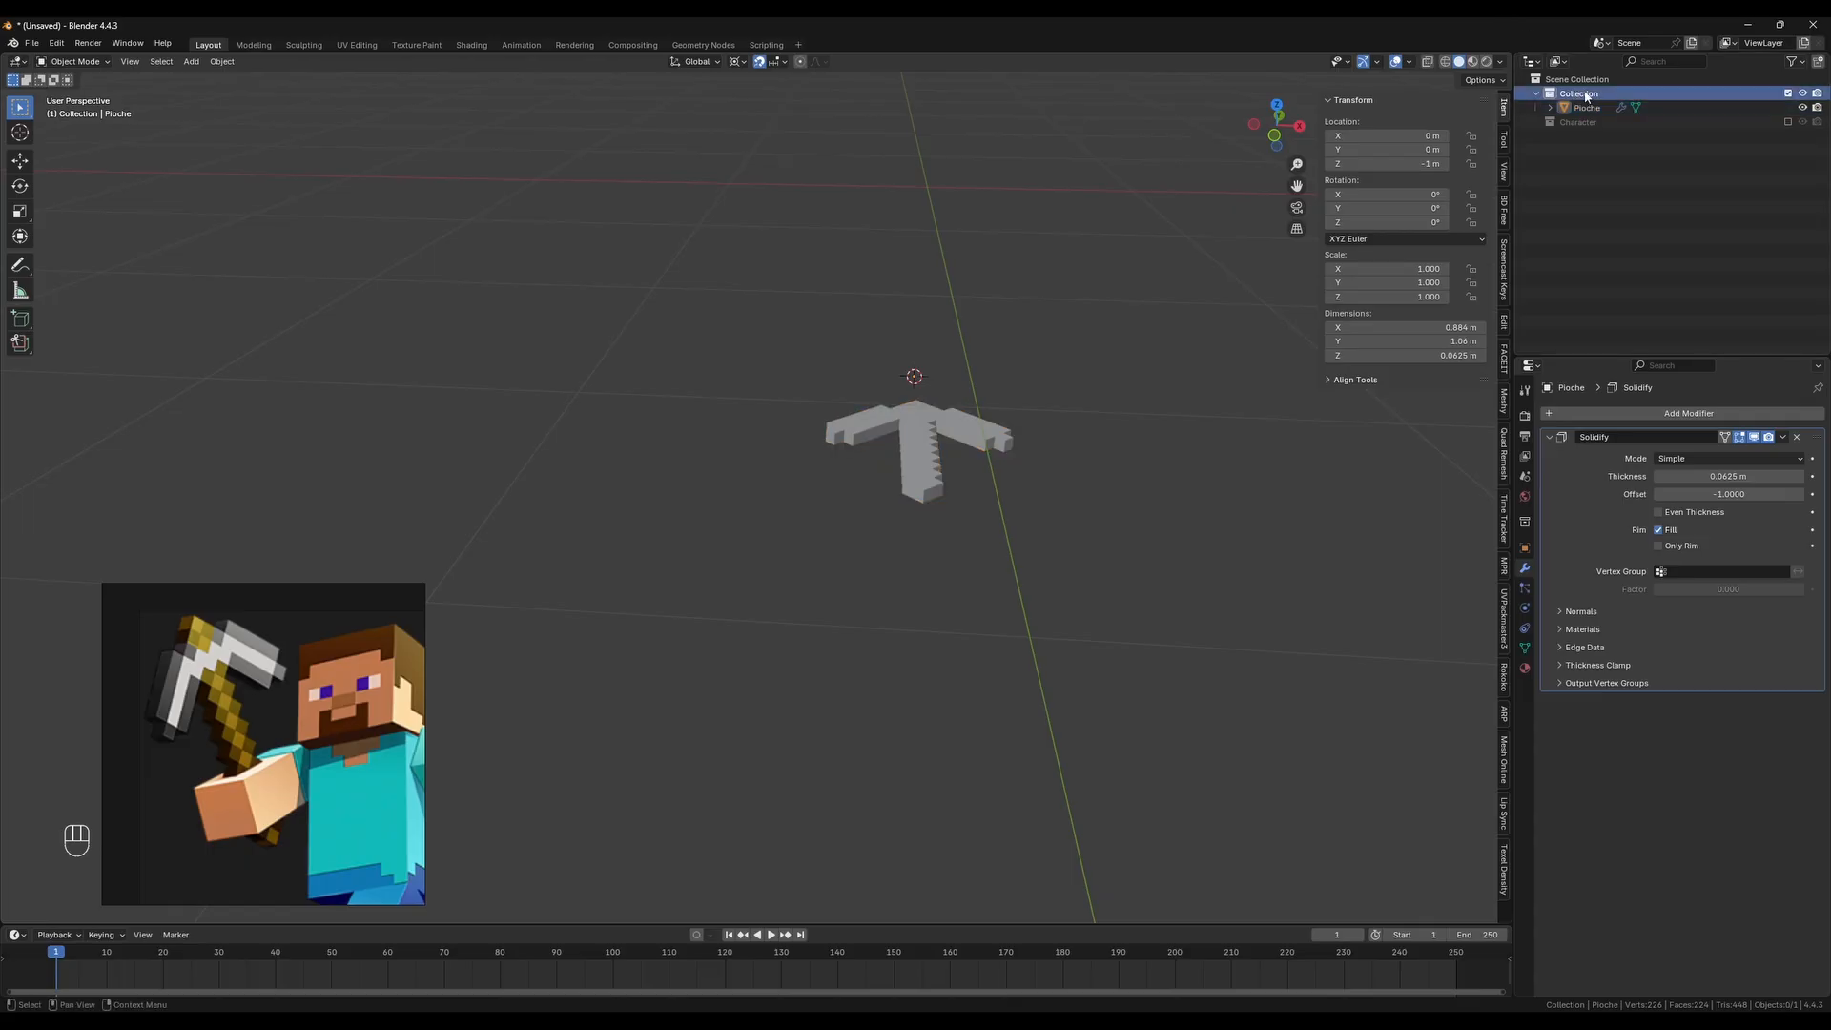
key("F2")
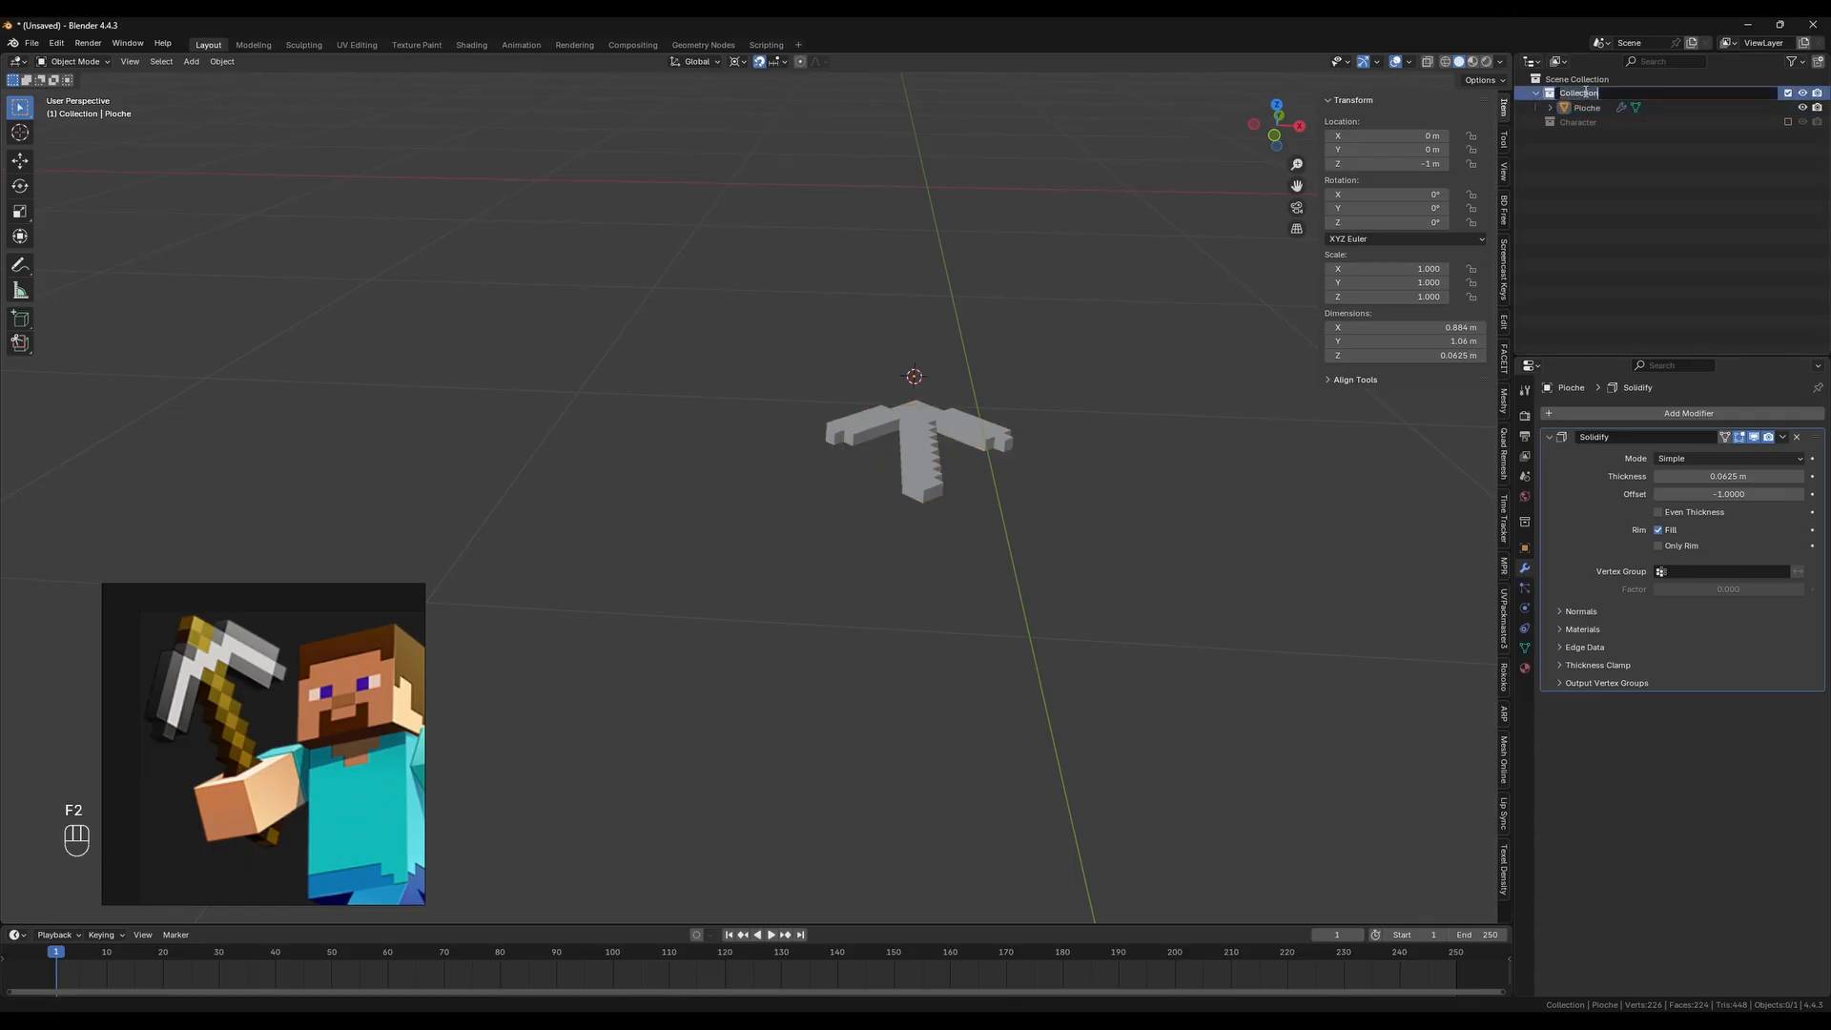
type("Assets")
key("Return")
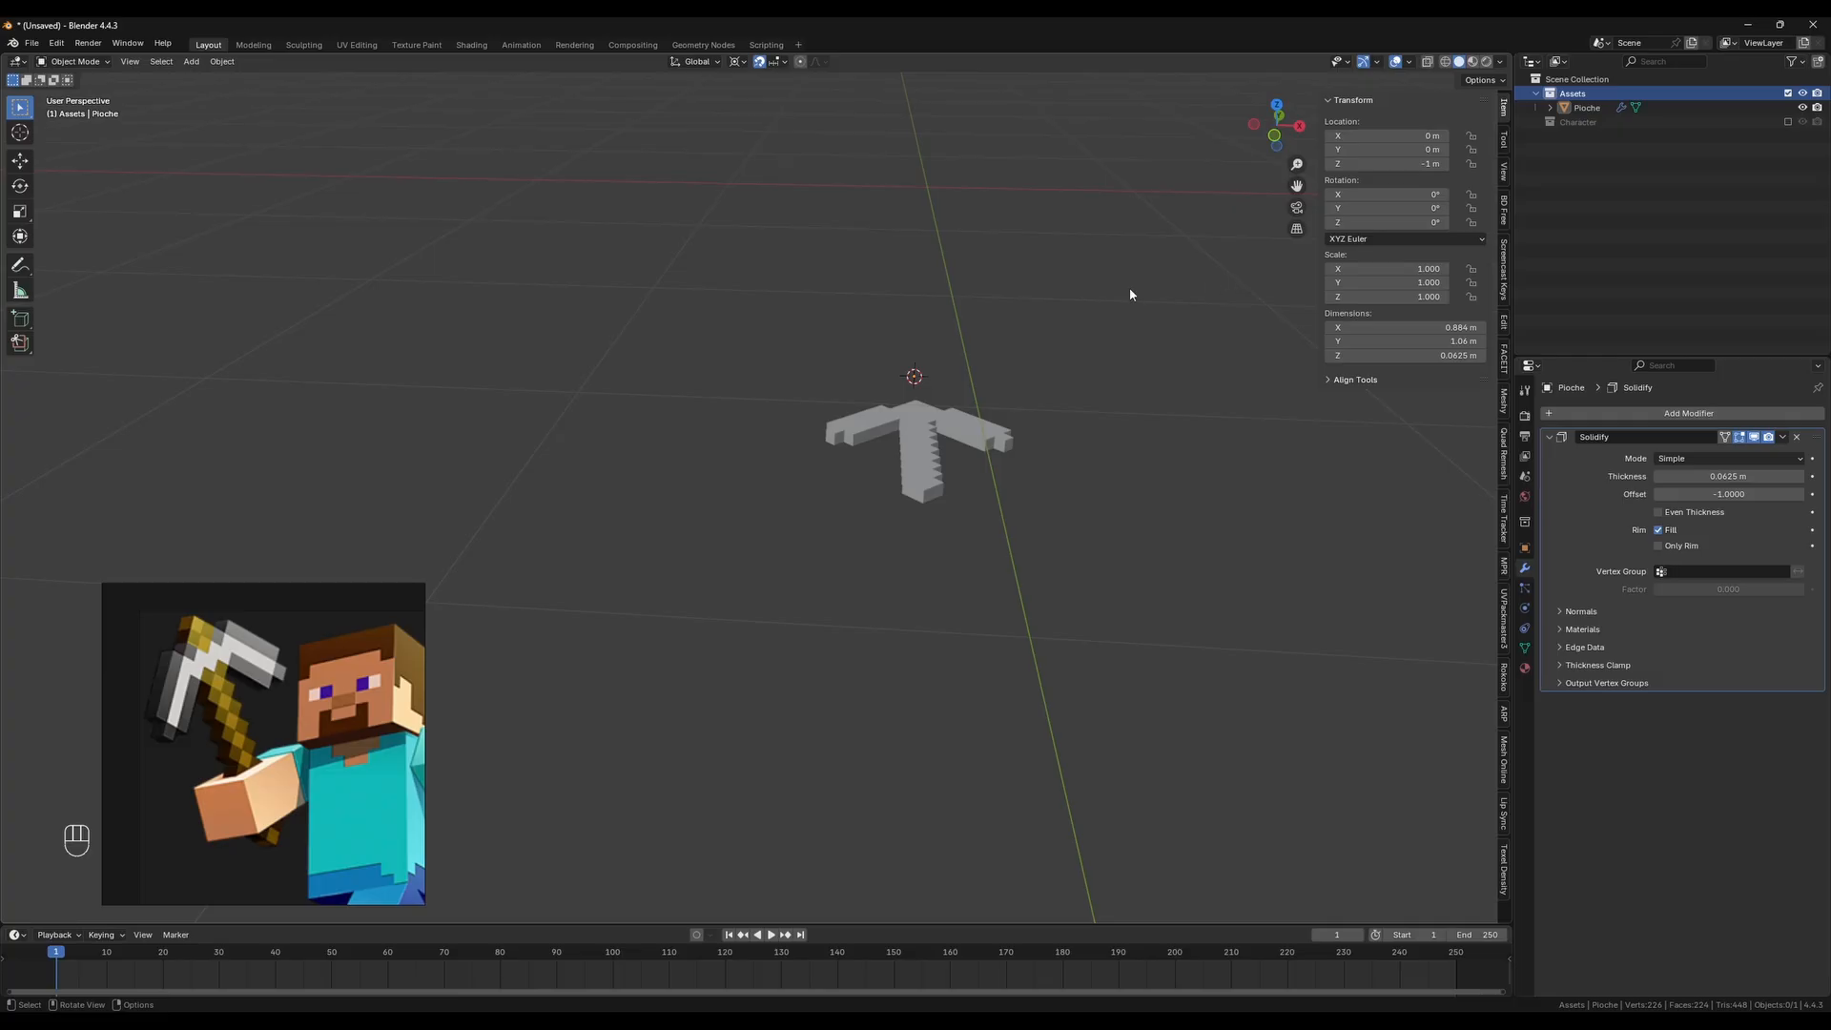
Re-enable the Character collection, select the pickaxe and check its position against Steve in the right orthographic view
left_click(1788, 123)
middle_click_drag(956, 572, 900, 545)
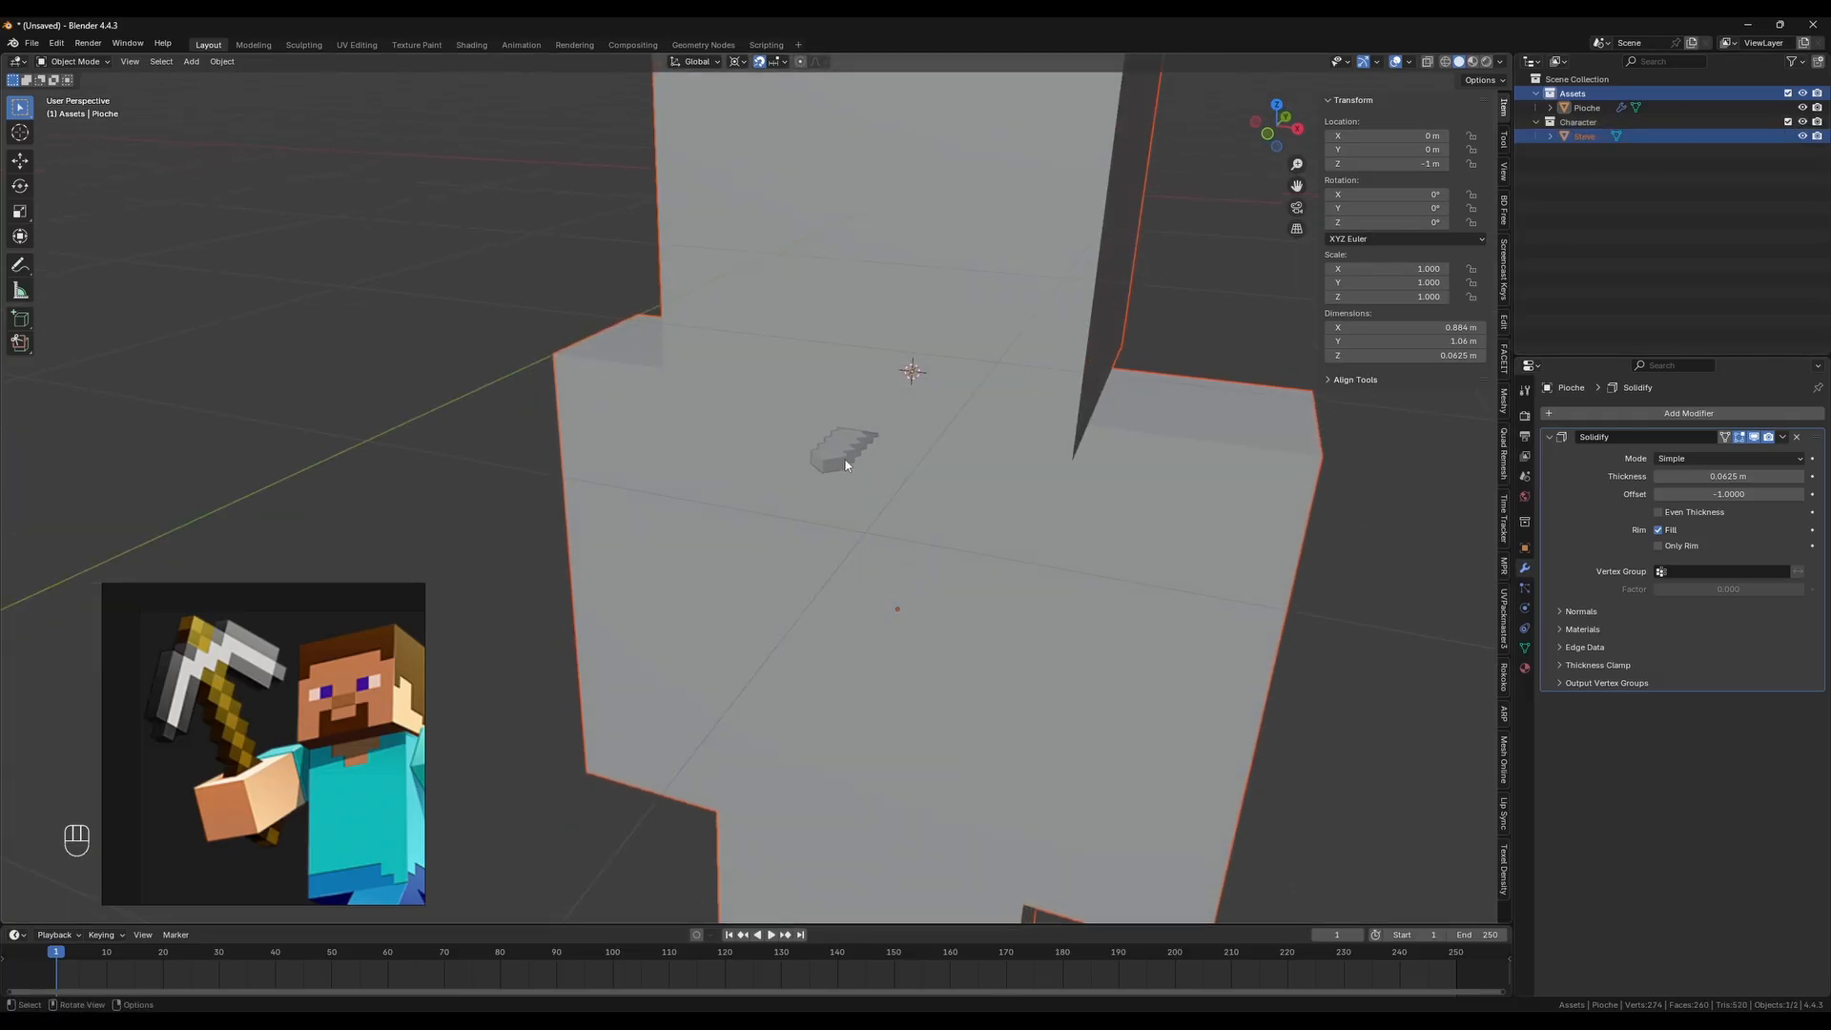
left_click(844, 459)
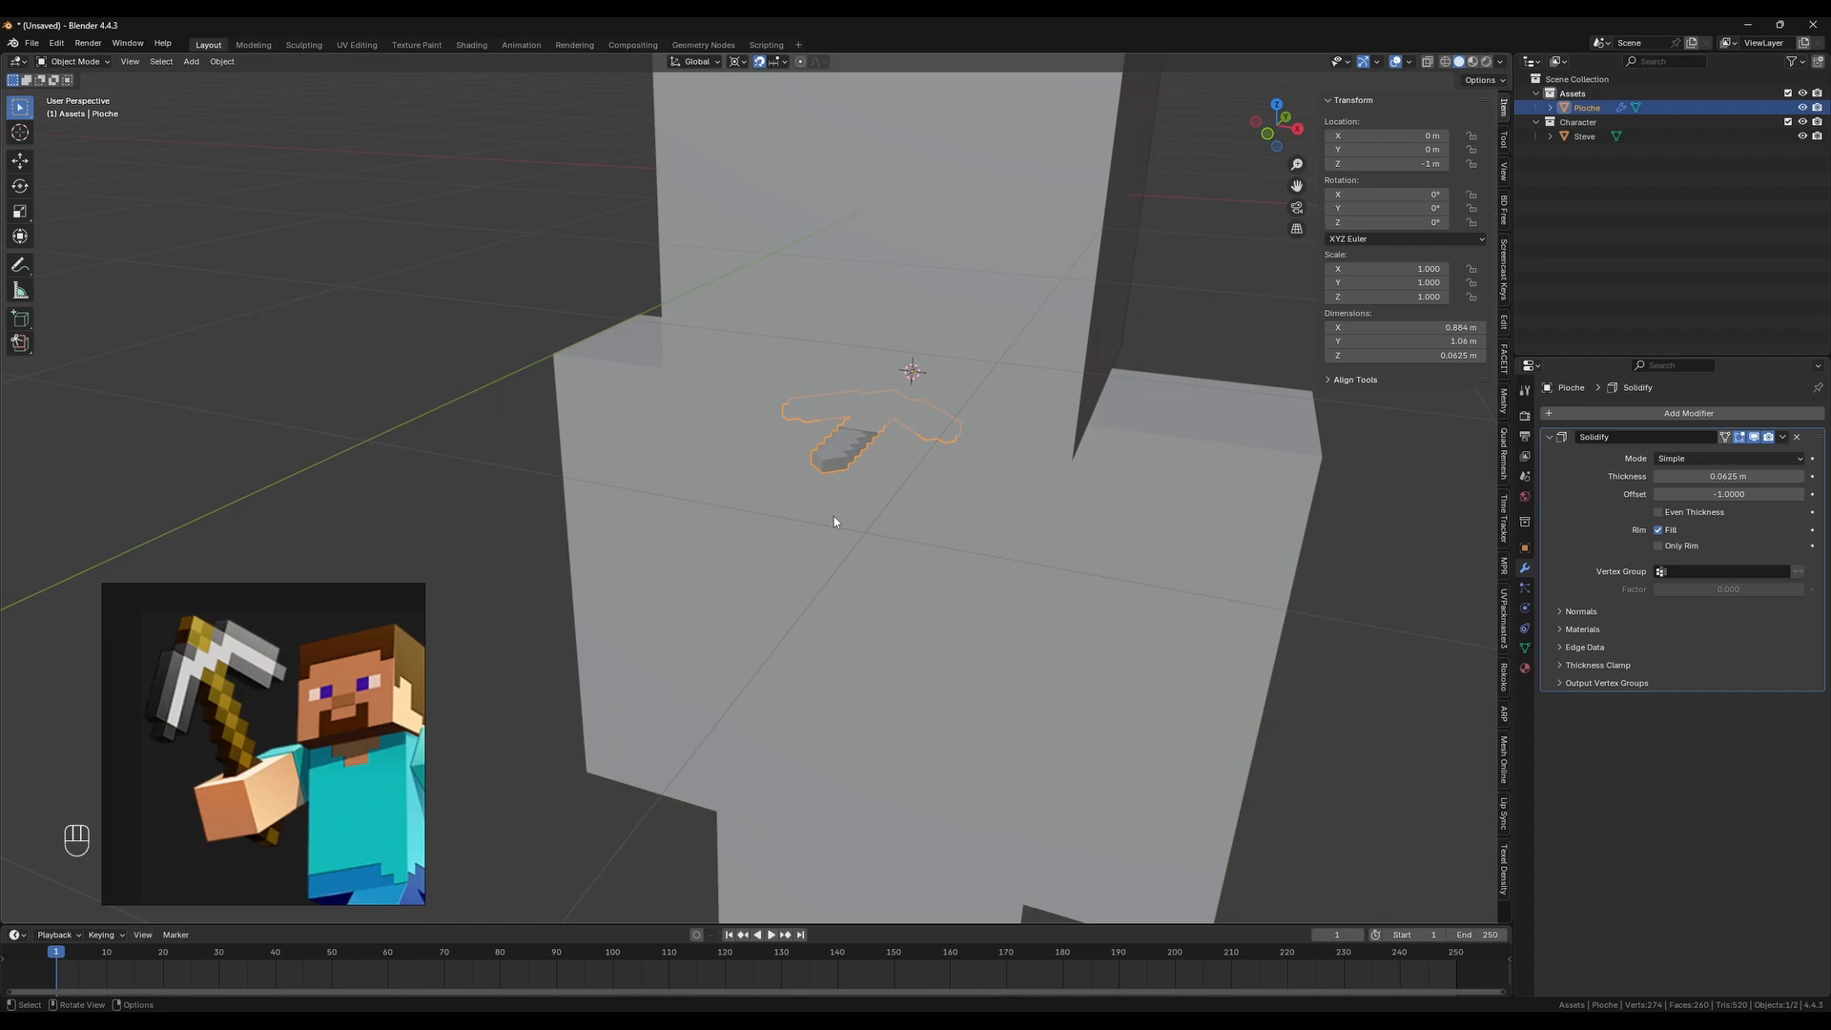
key("KP_3")
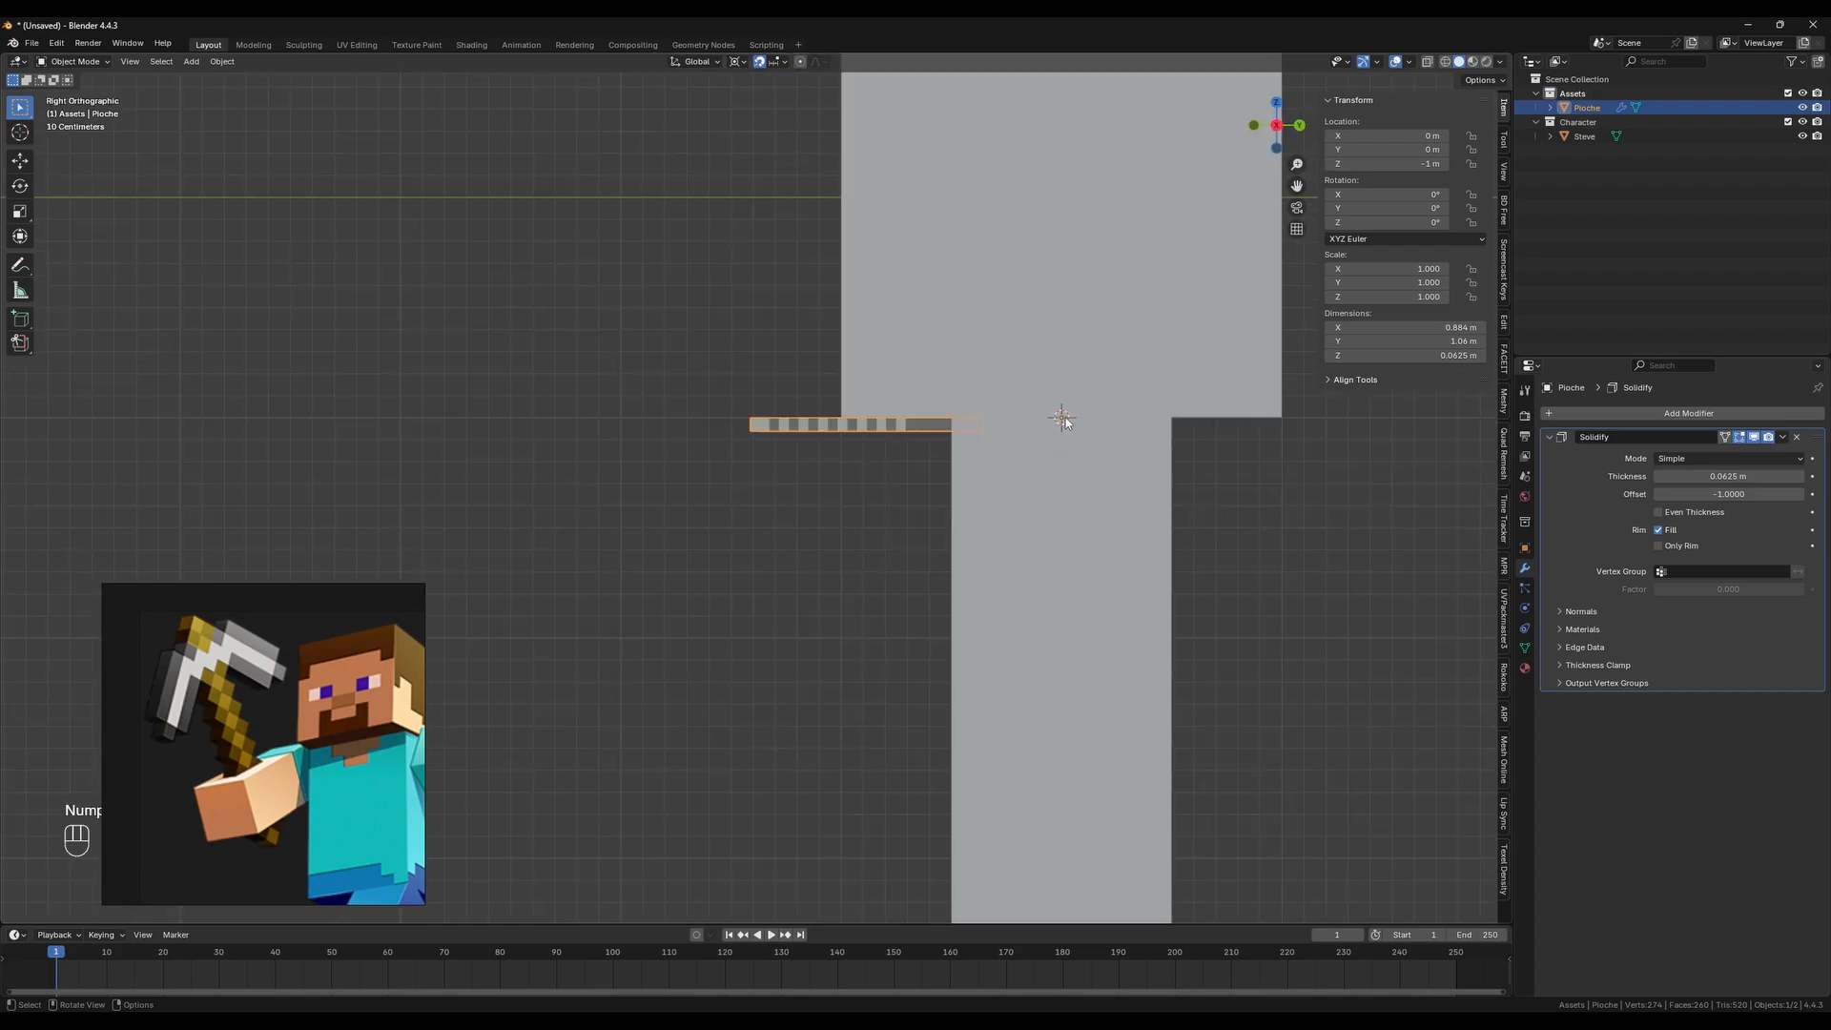
scroll(1058, 423, "up", 6)
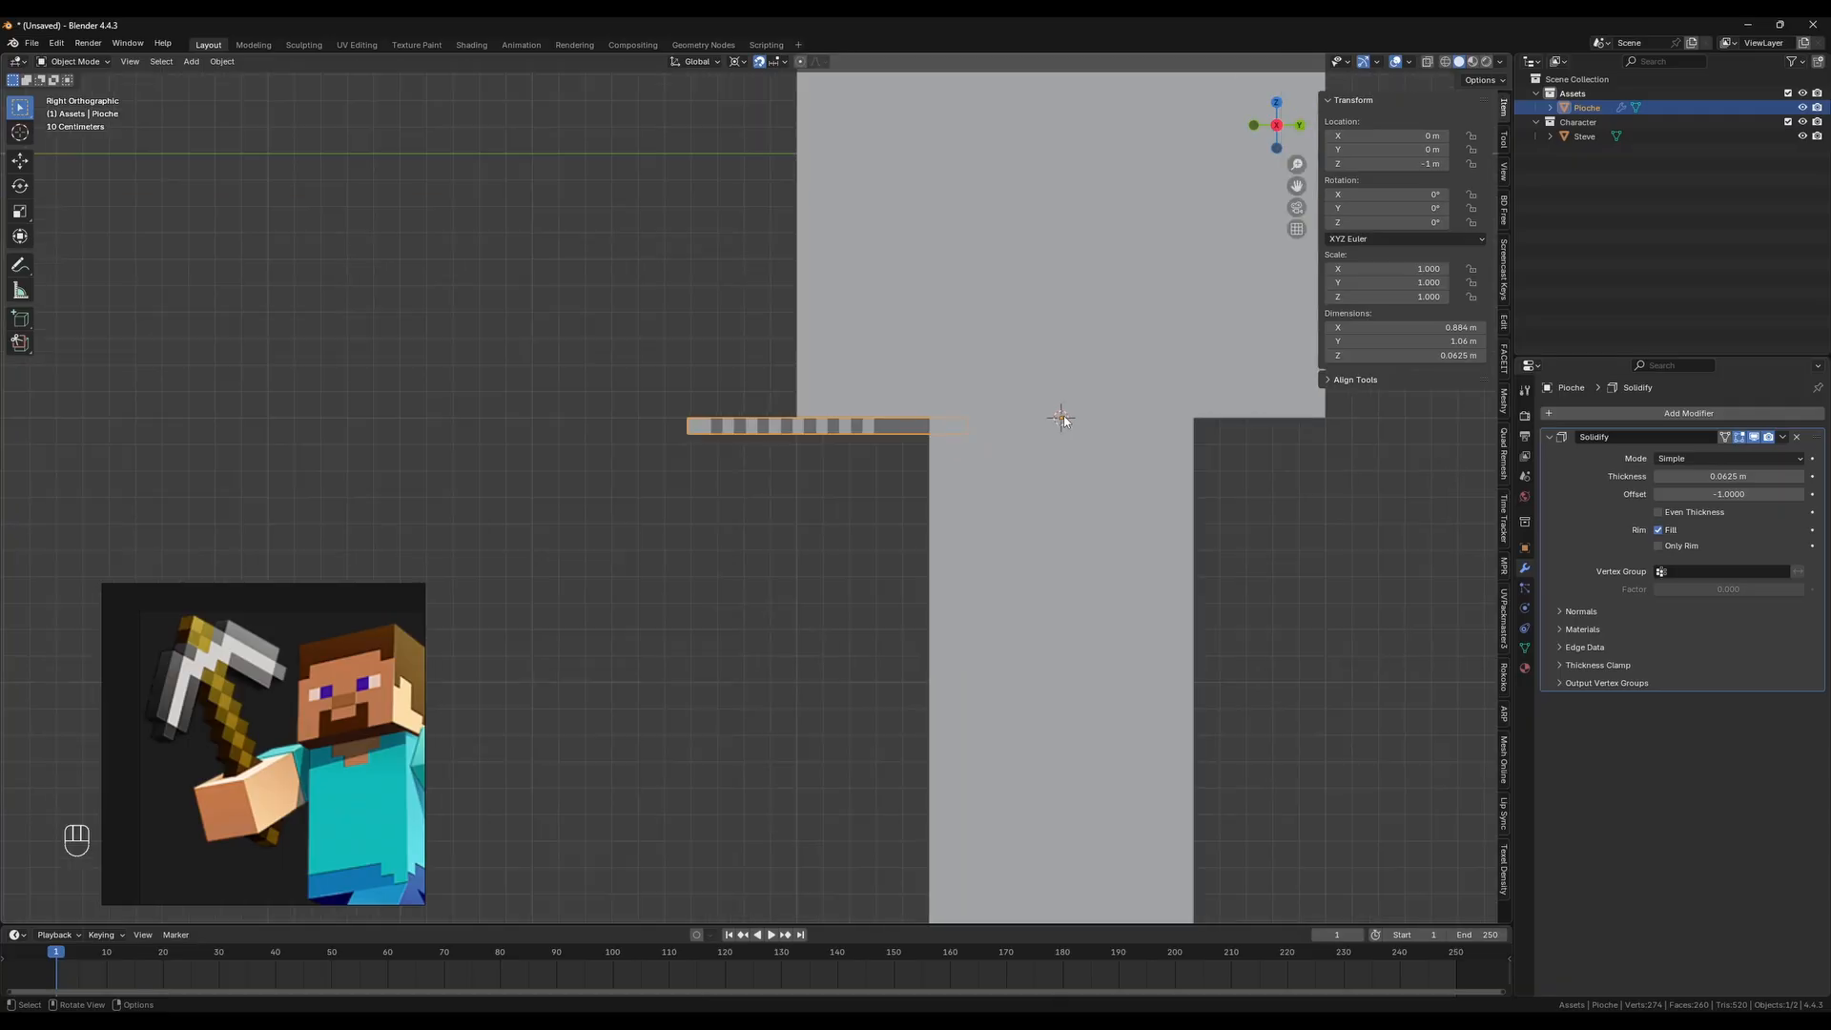
scroll(1057, 422, "down", 3)
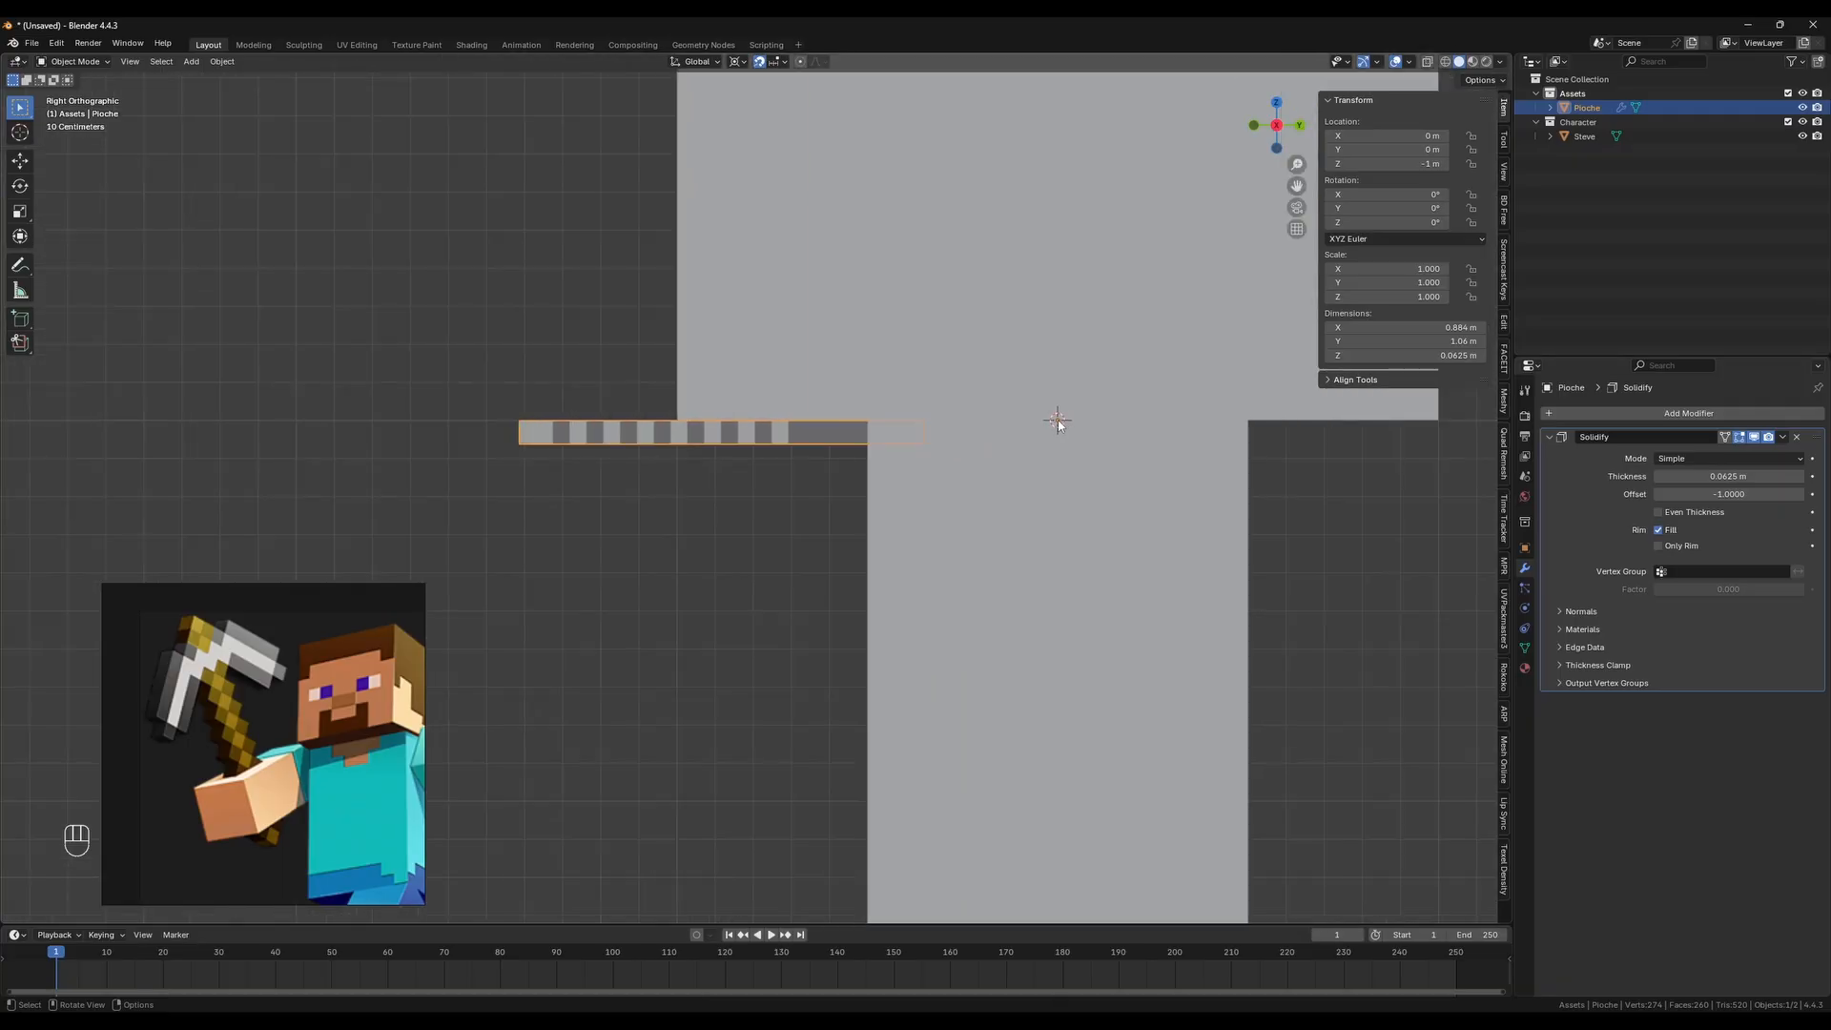
middle_click_drag(521, 422, 555, 458)
Snap the 3D cursor to the vertex at the tip of the pickaxe handle in Edit Mode
key("Tab")
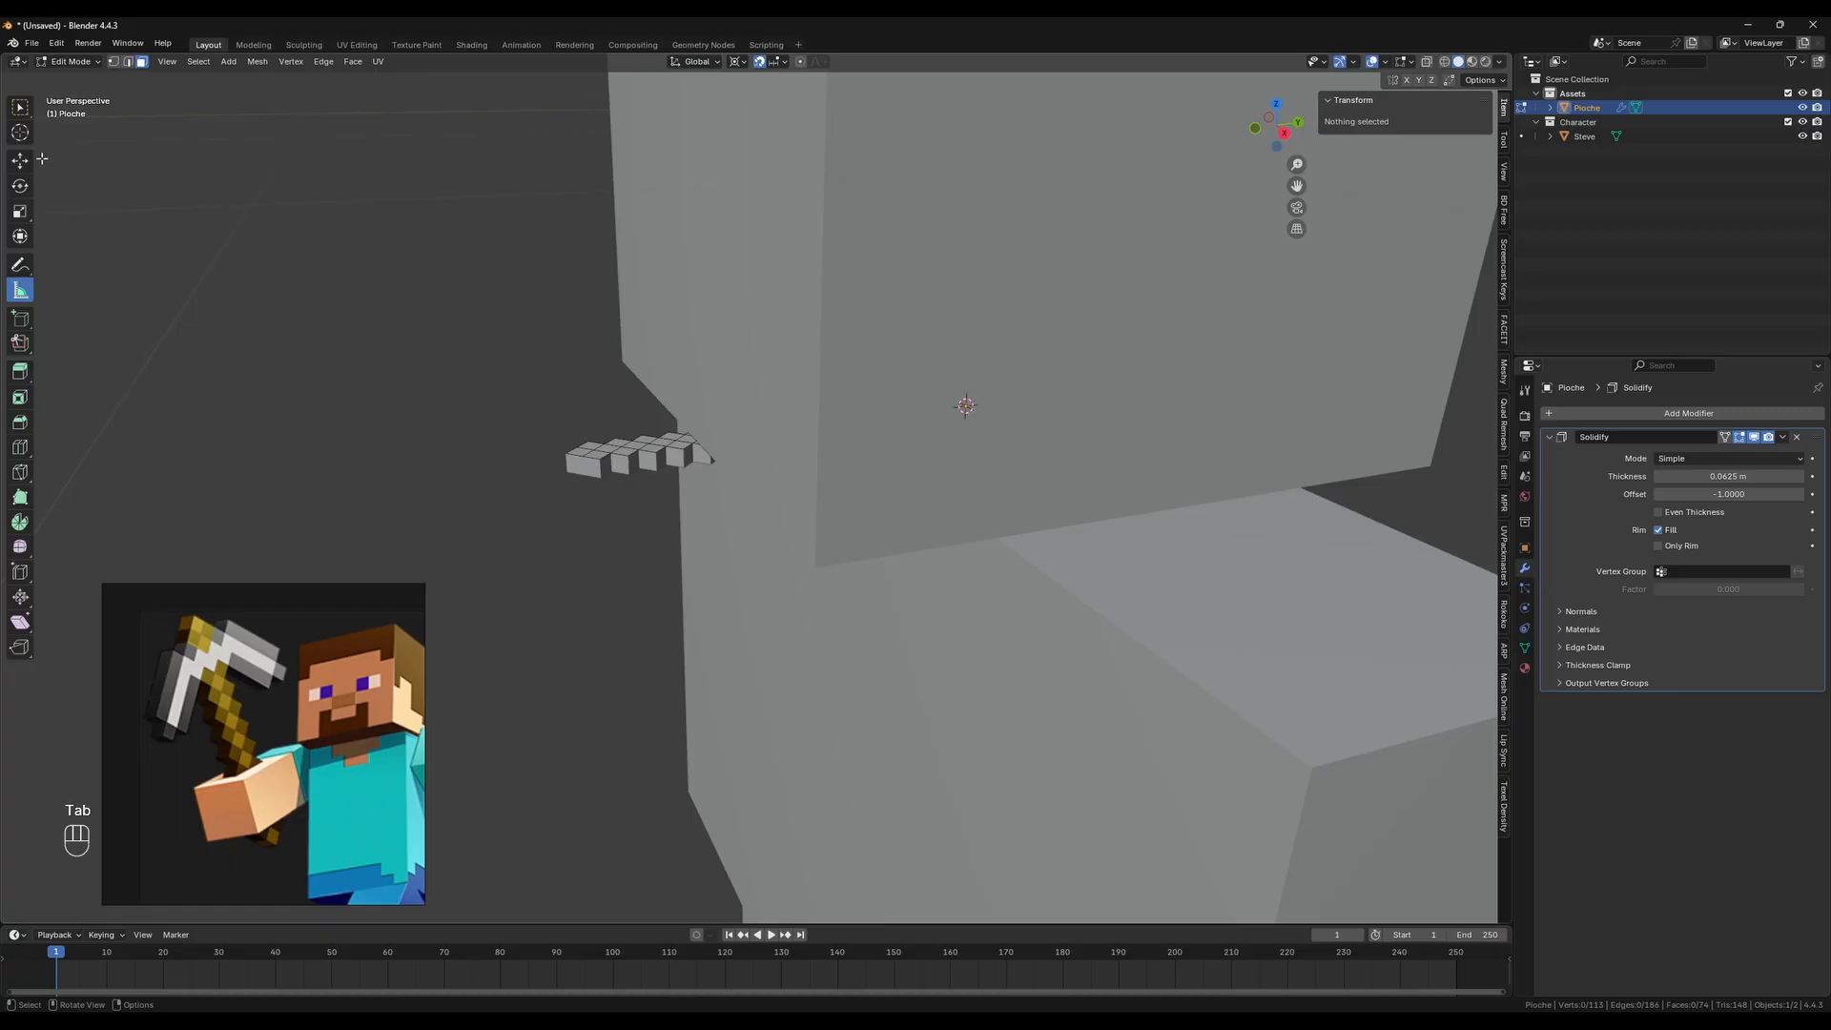
left_click(113, 61)
scroll(555, 424, "up", 4)
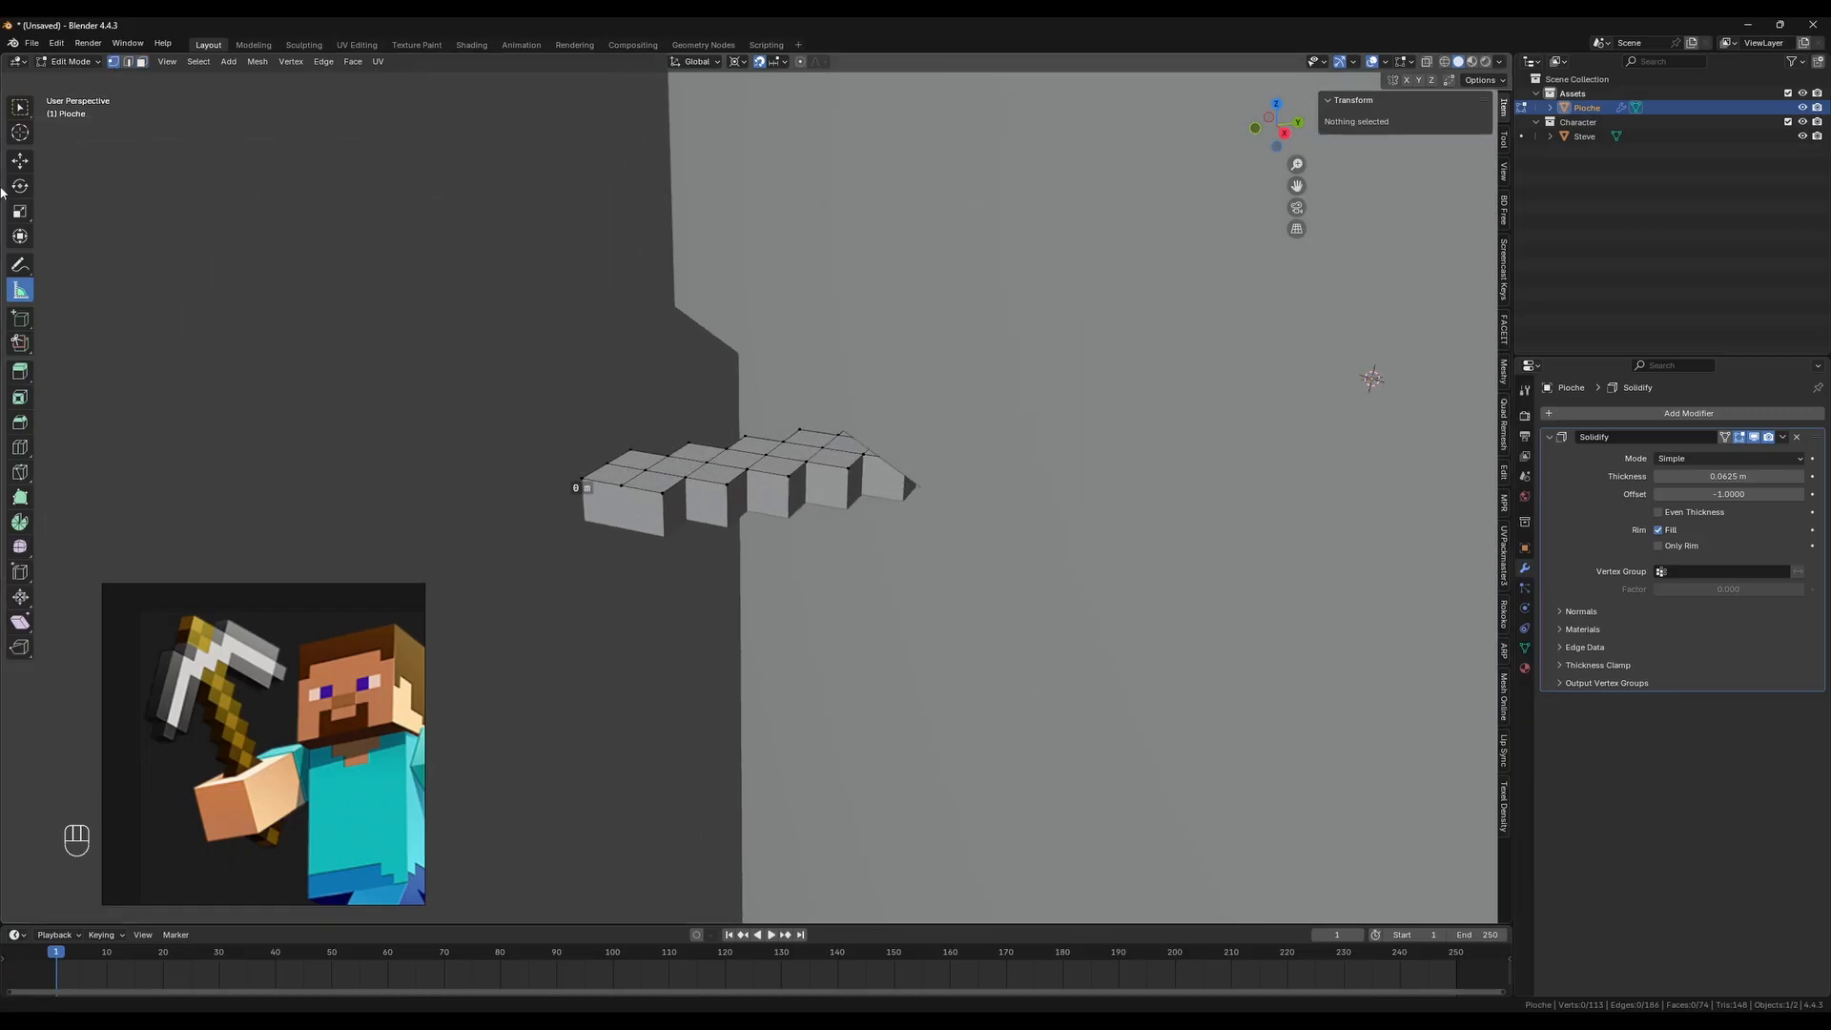
left_click(19, 108)
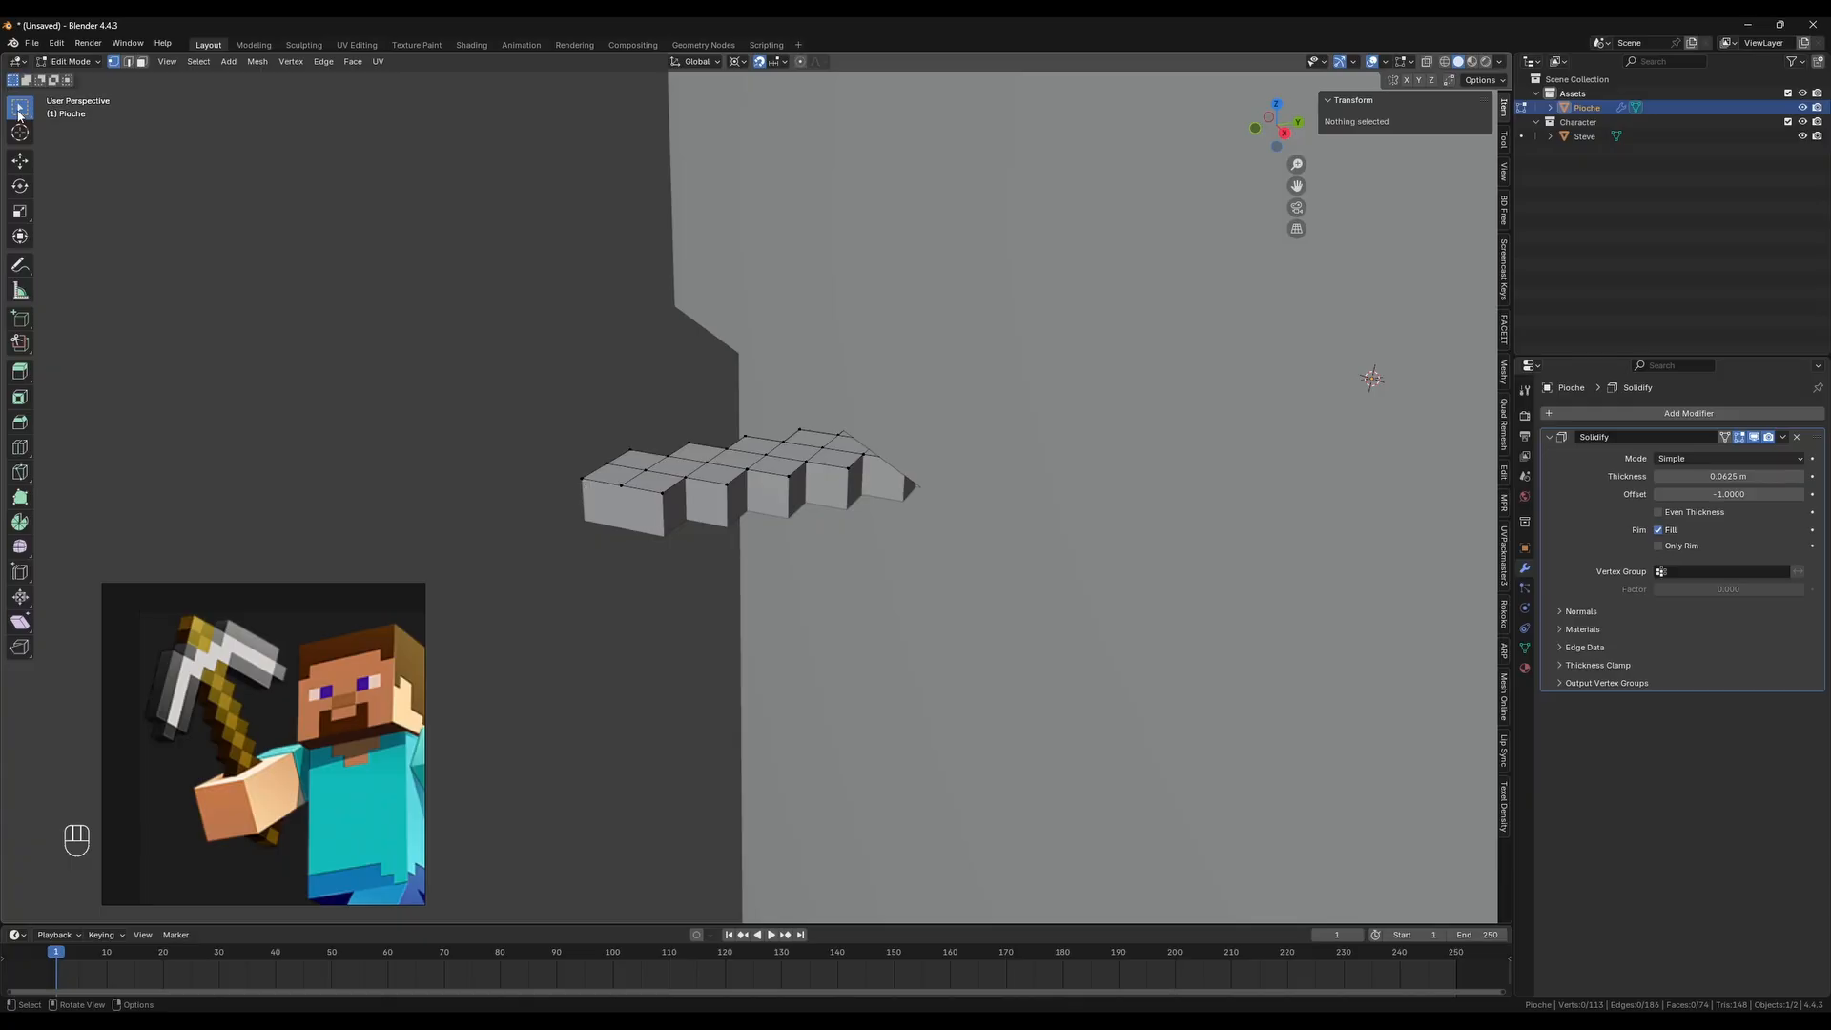
left_click(552, 481)
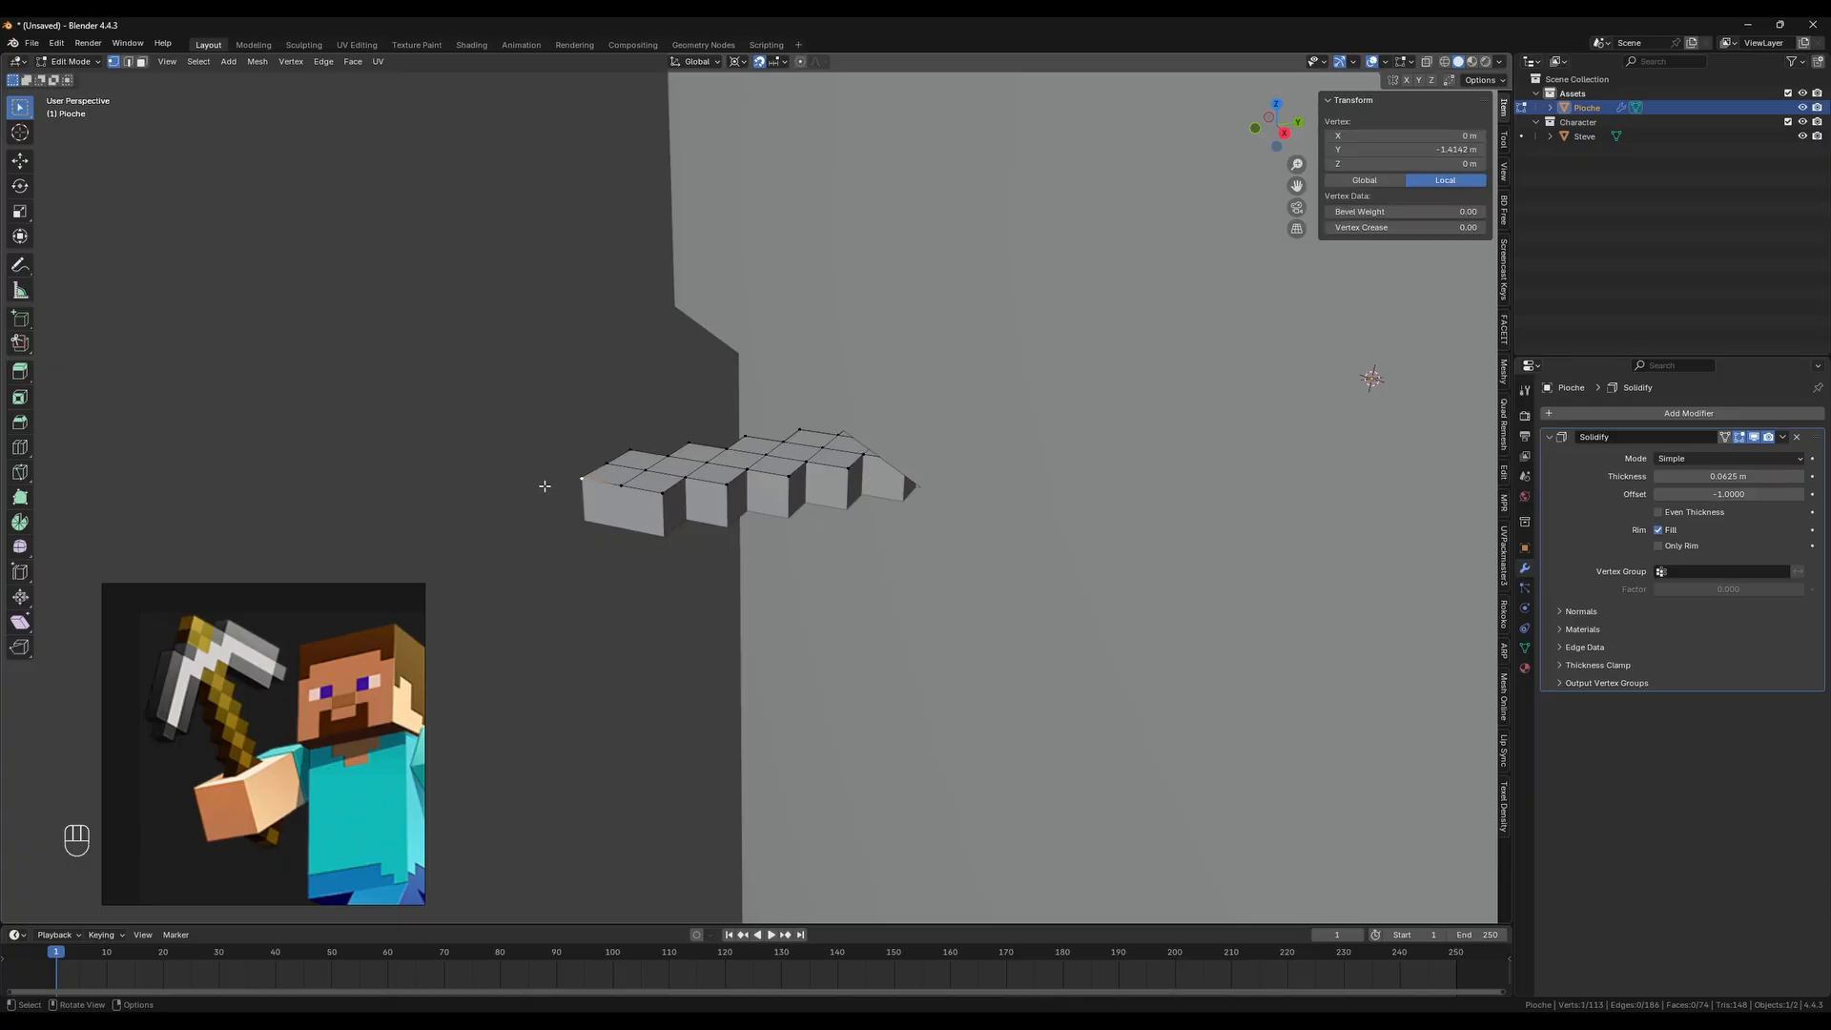
key("shift+s")
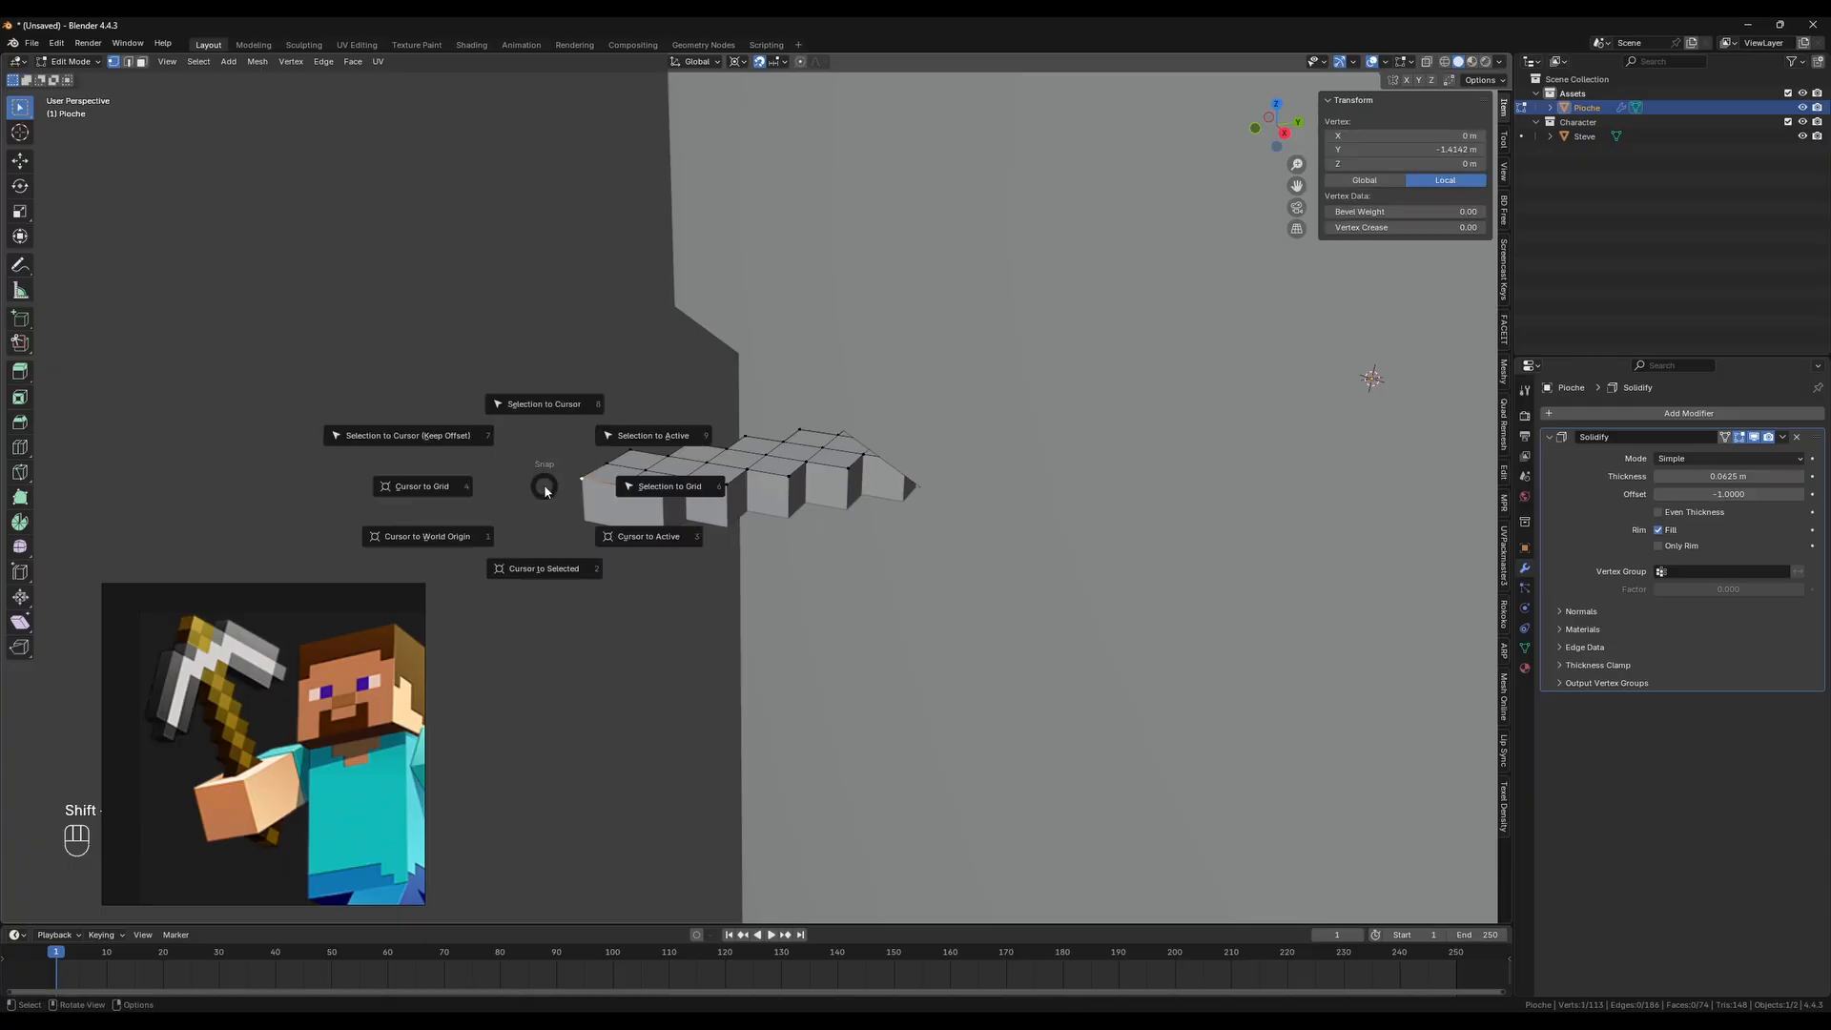
left_click(548, 571)
Return to Object Mode and set the pickaxe's origin to the 3D cursor
key("shift+s")
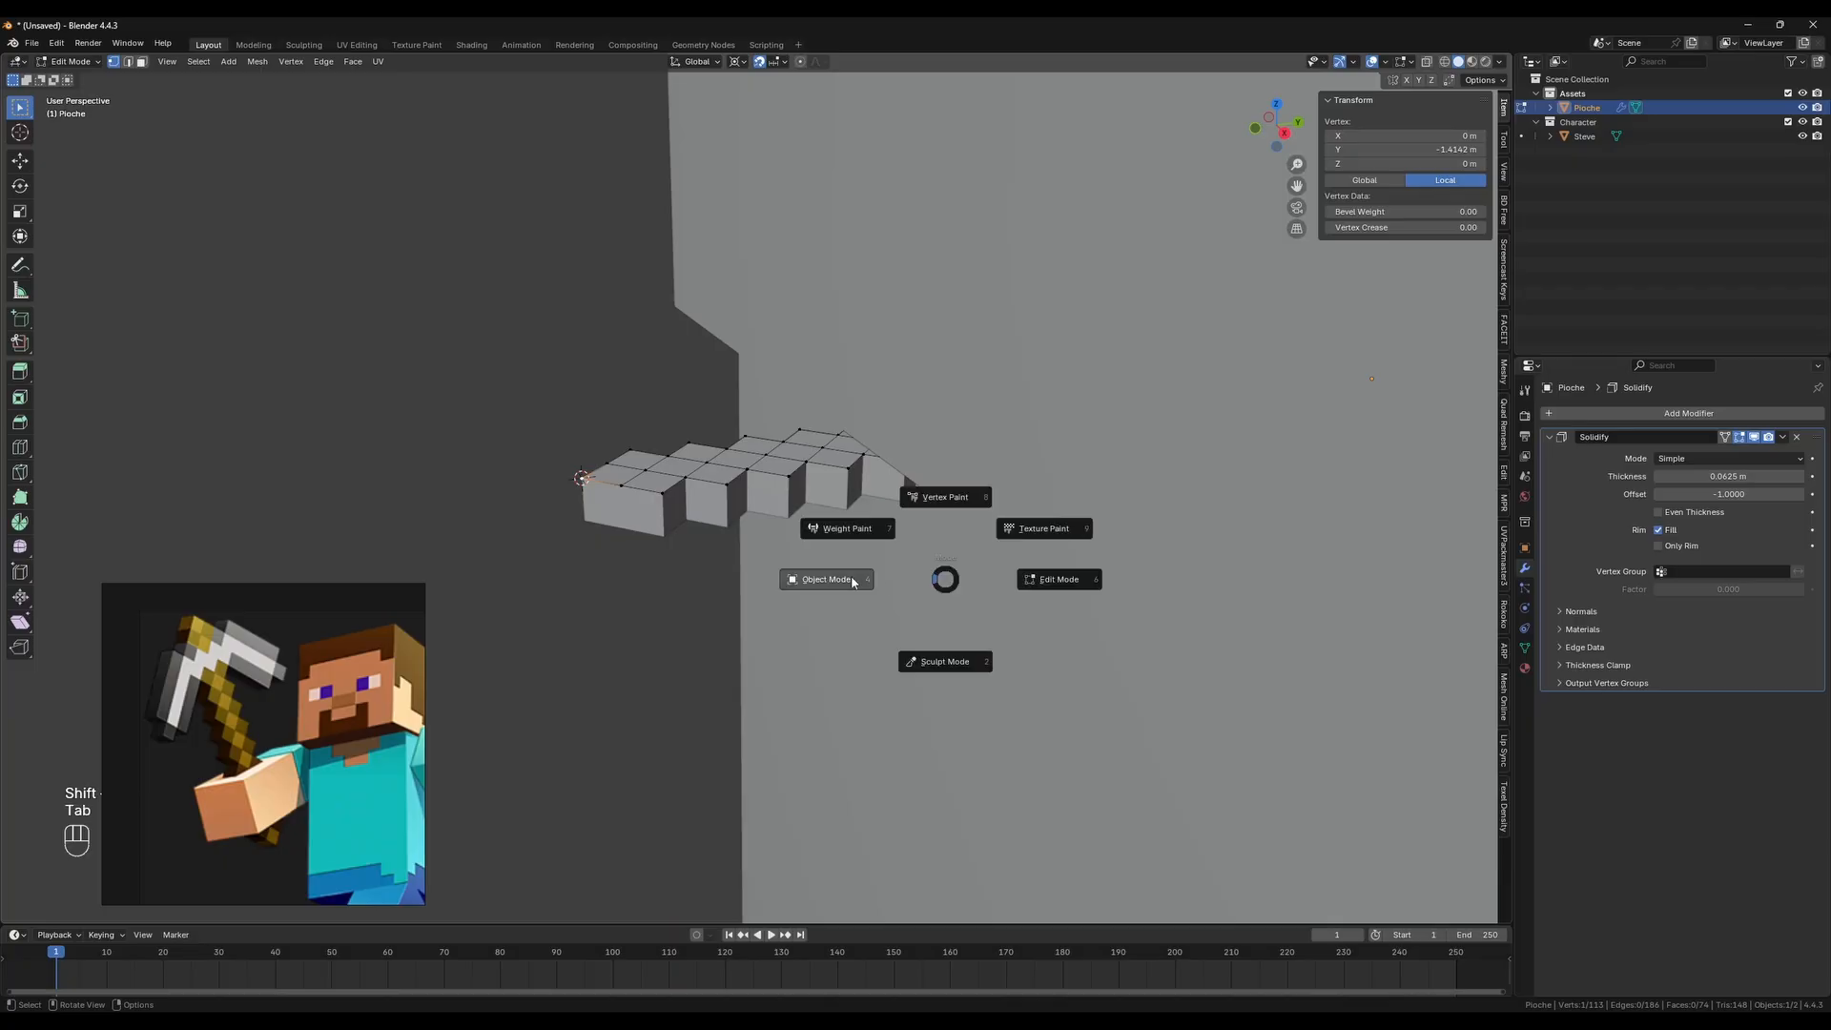
left_click(811, 576)
key("Tab")
scroll(694, 555, "down", 1)
right_click(663, 529)
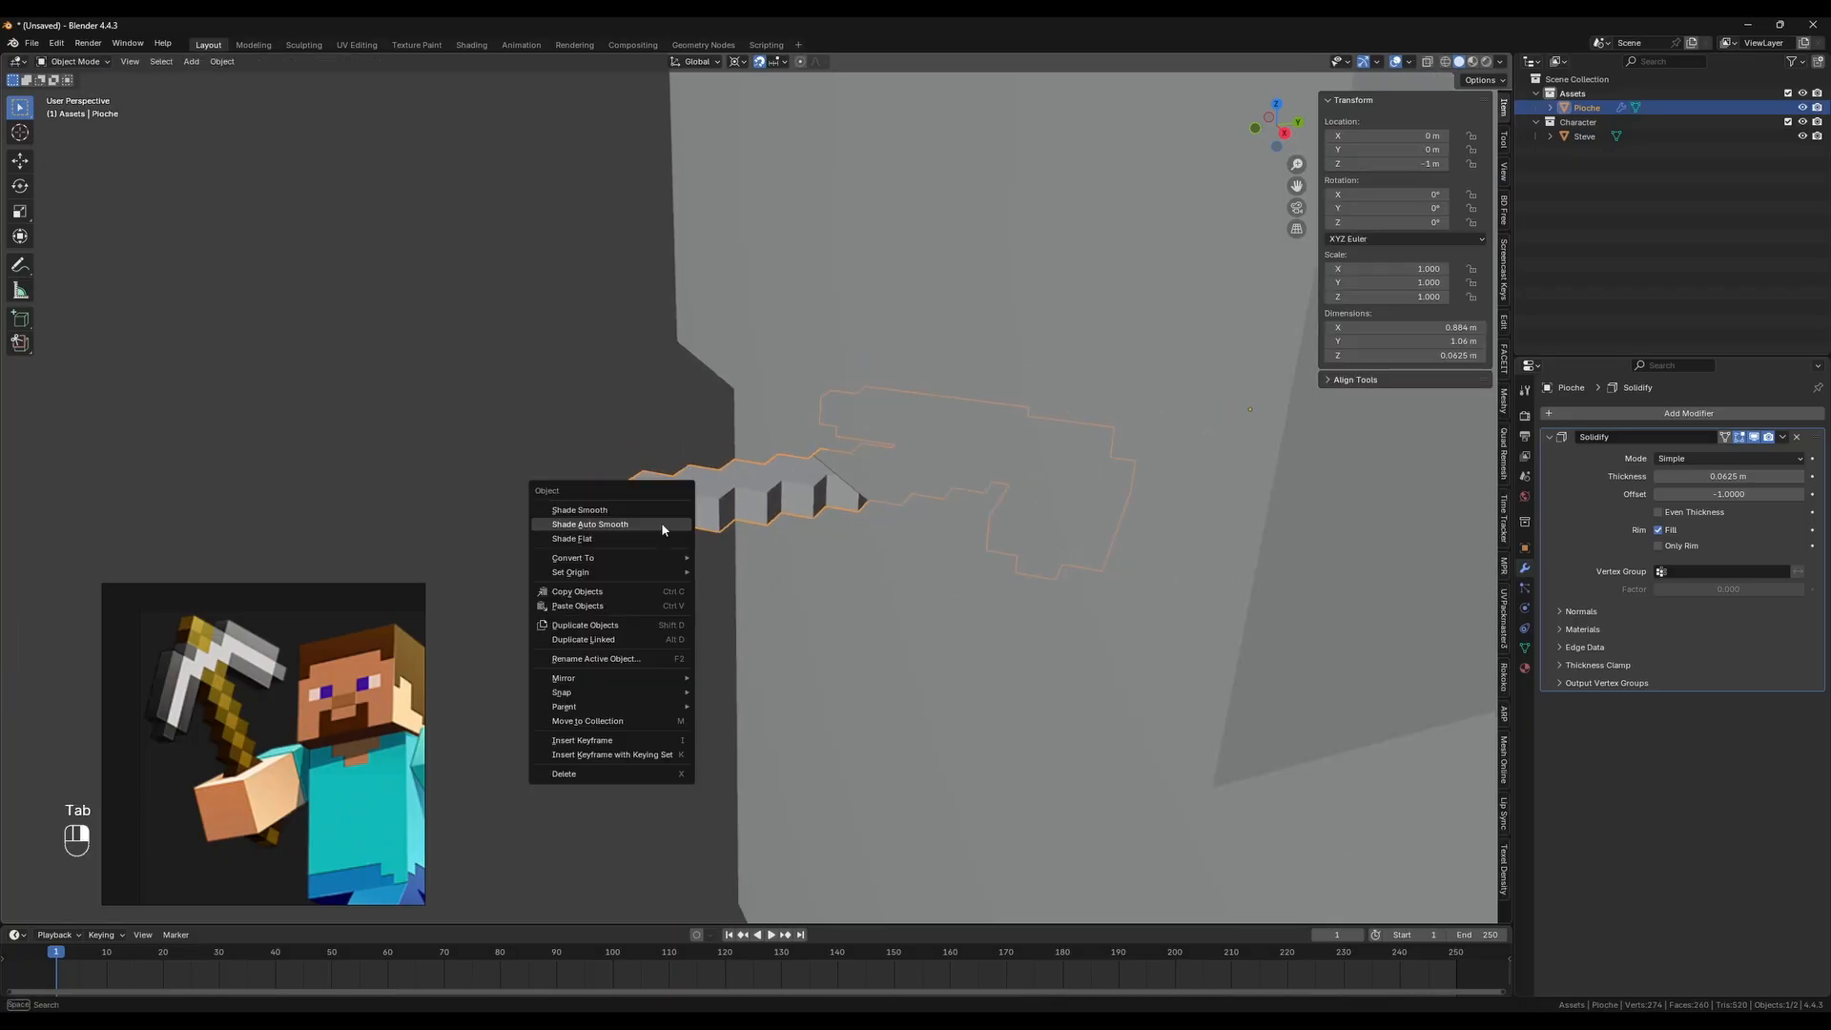
mouse_move(658, 572)
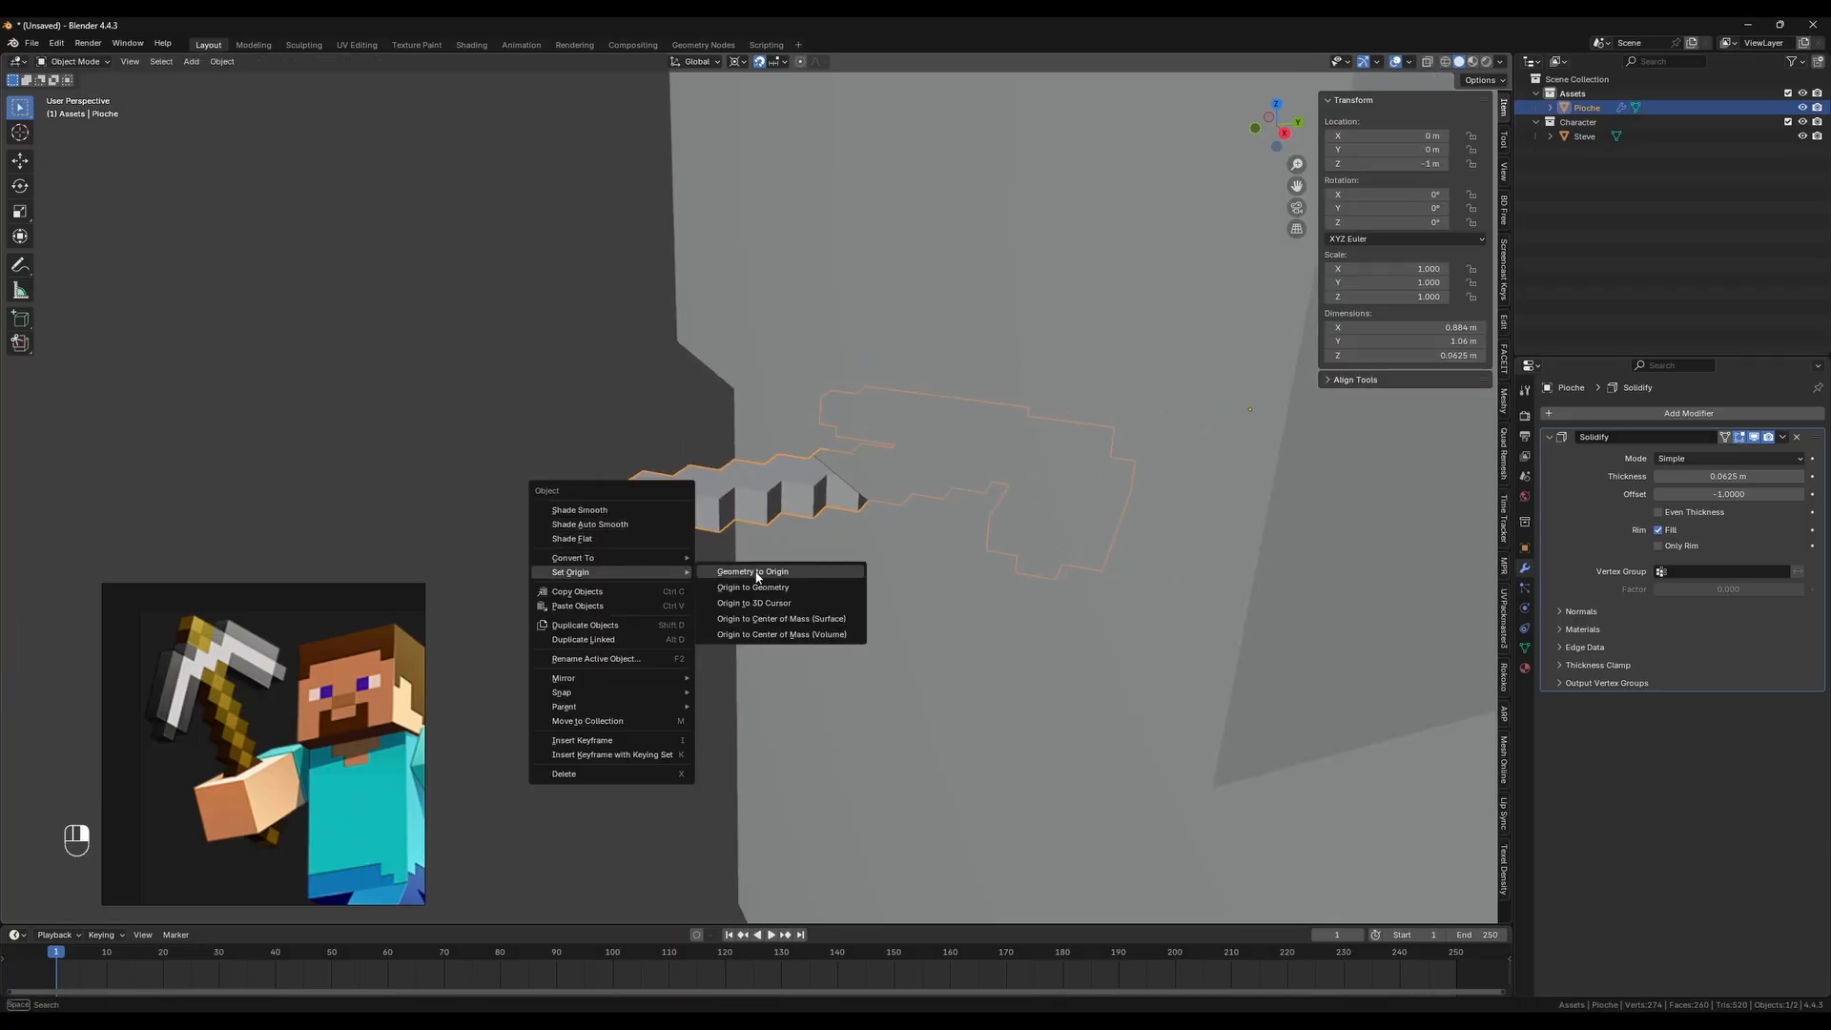
left_click(768, 605)
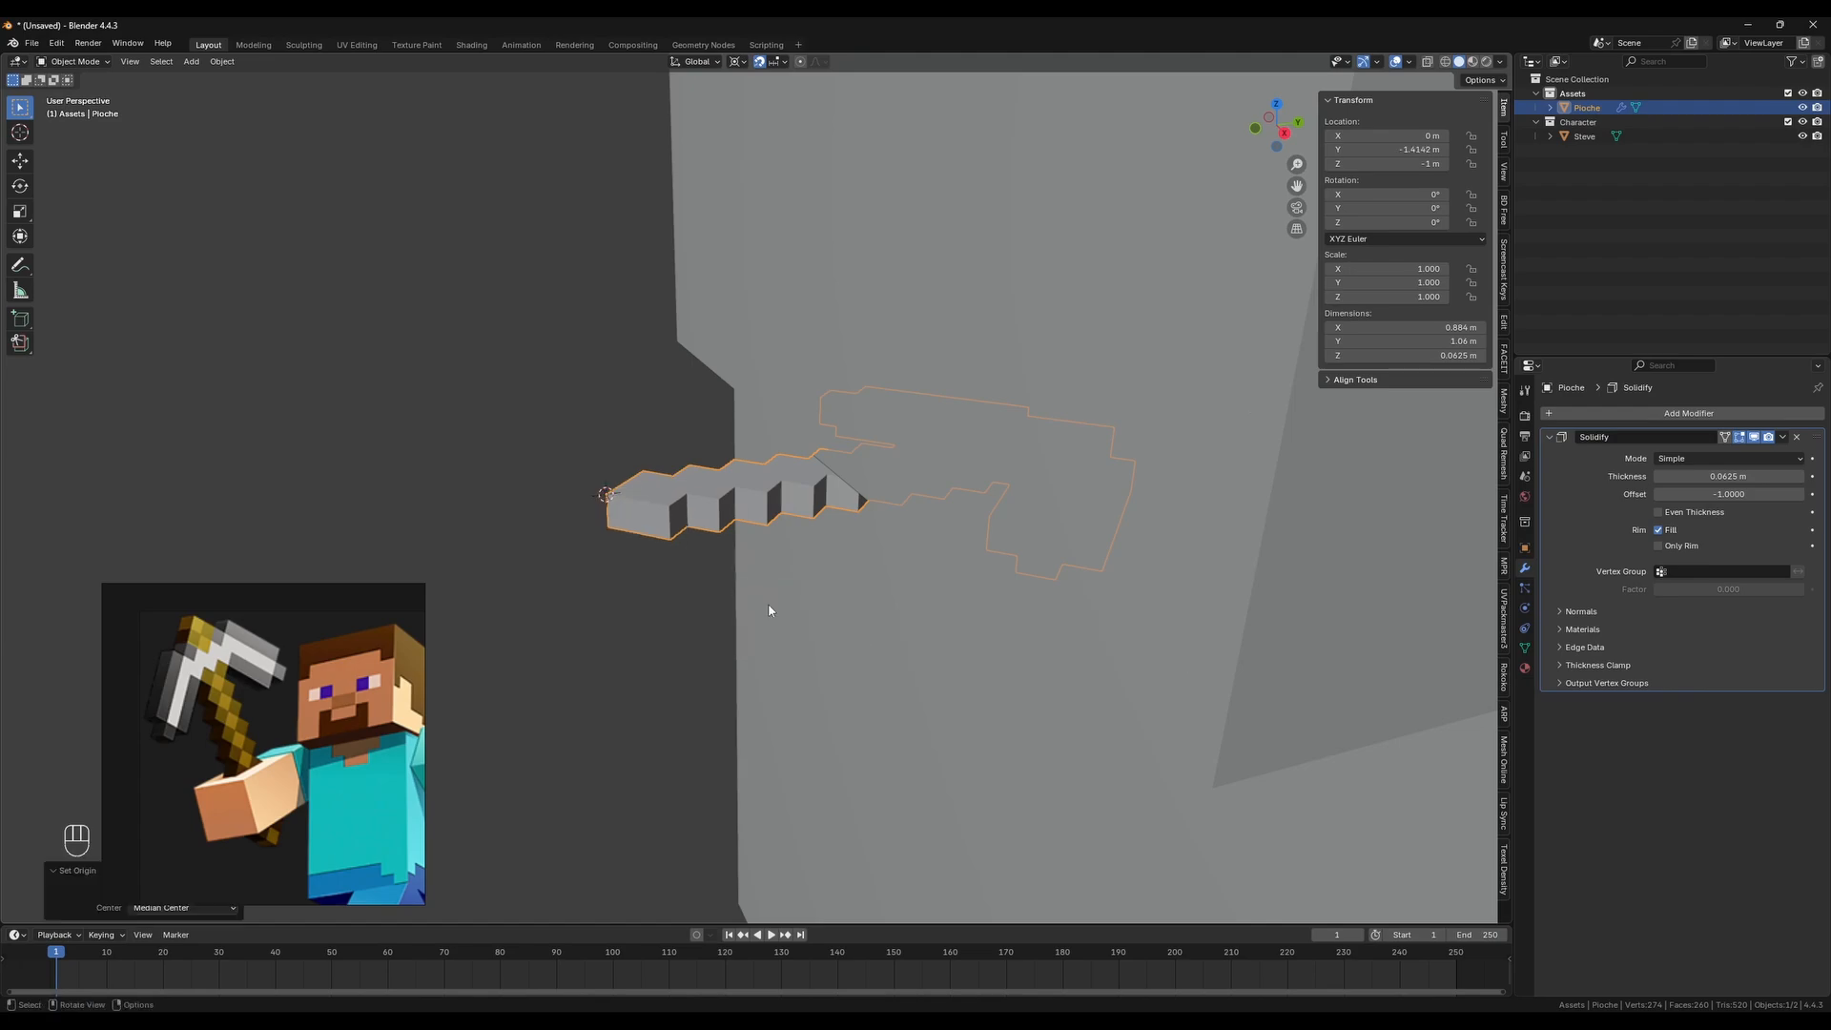
Rotate the pickaxe by -90° in the right orthographic view so it stands upright
scroll(731, 559, "down", 2)
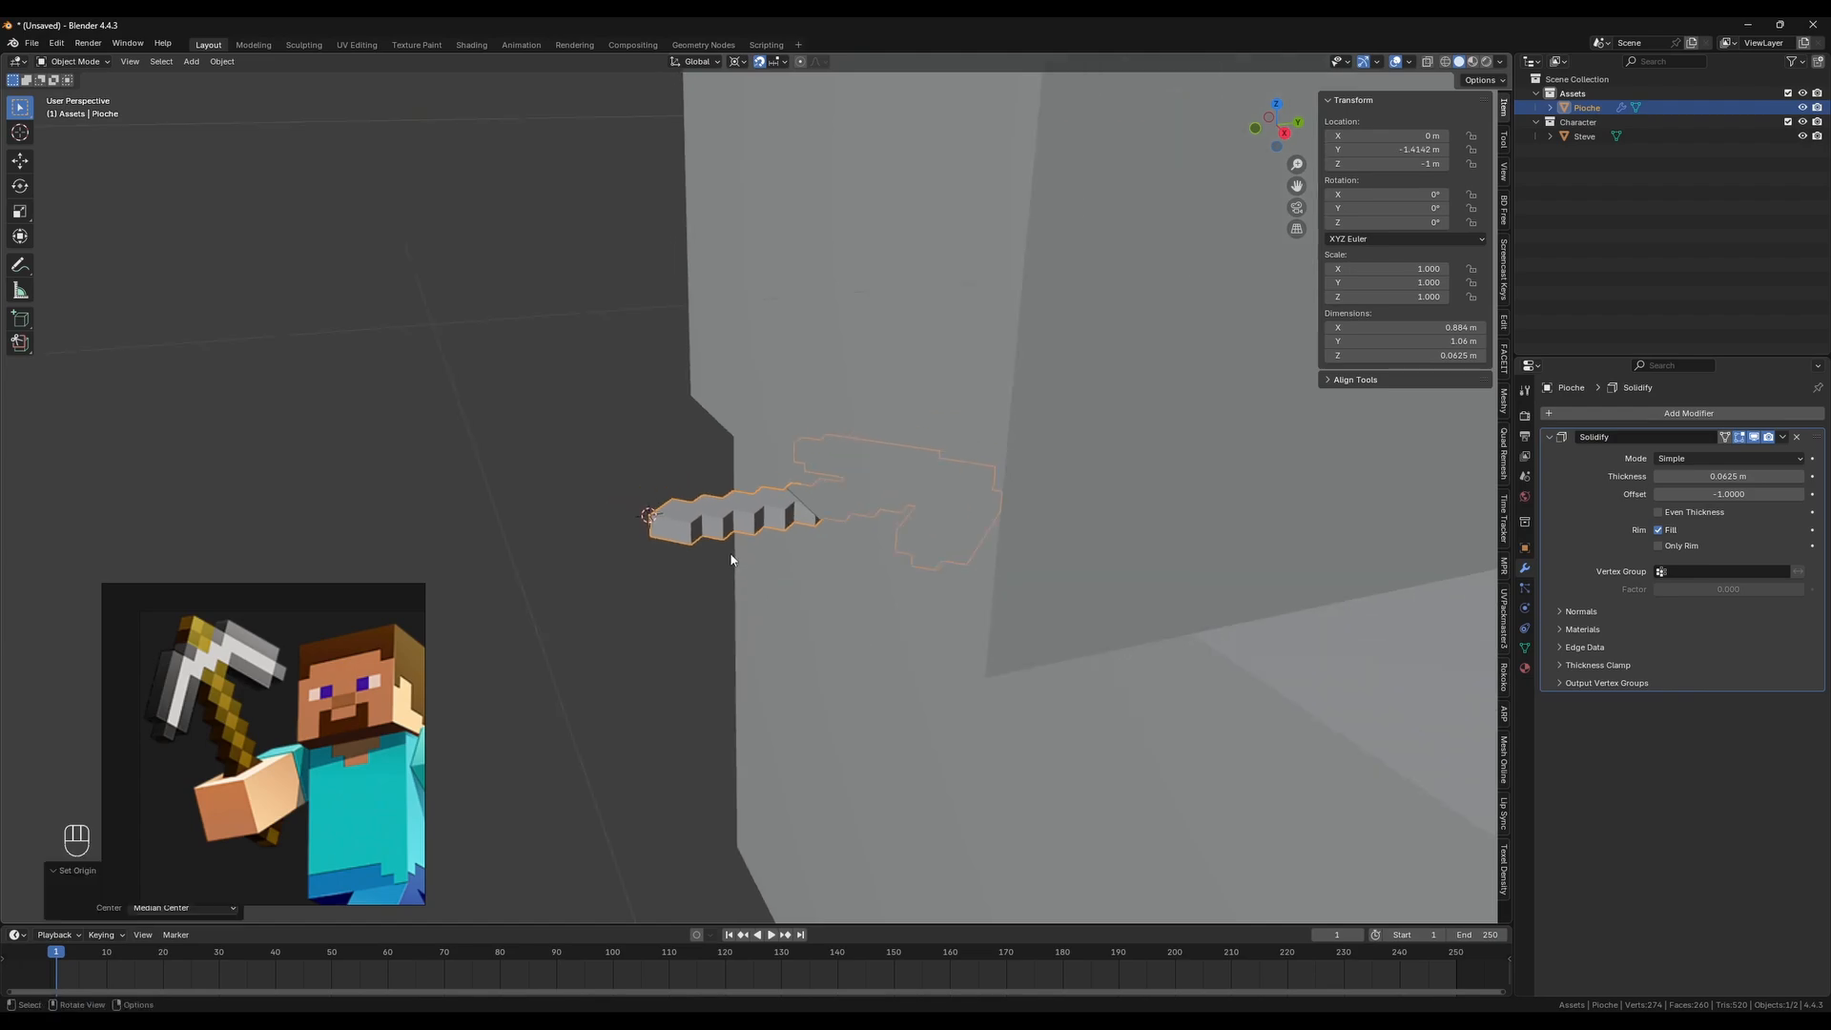
key("KP_3")
scroll(732, 558, "down", 3)
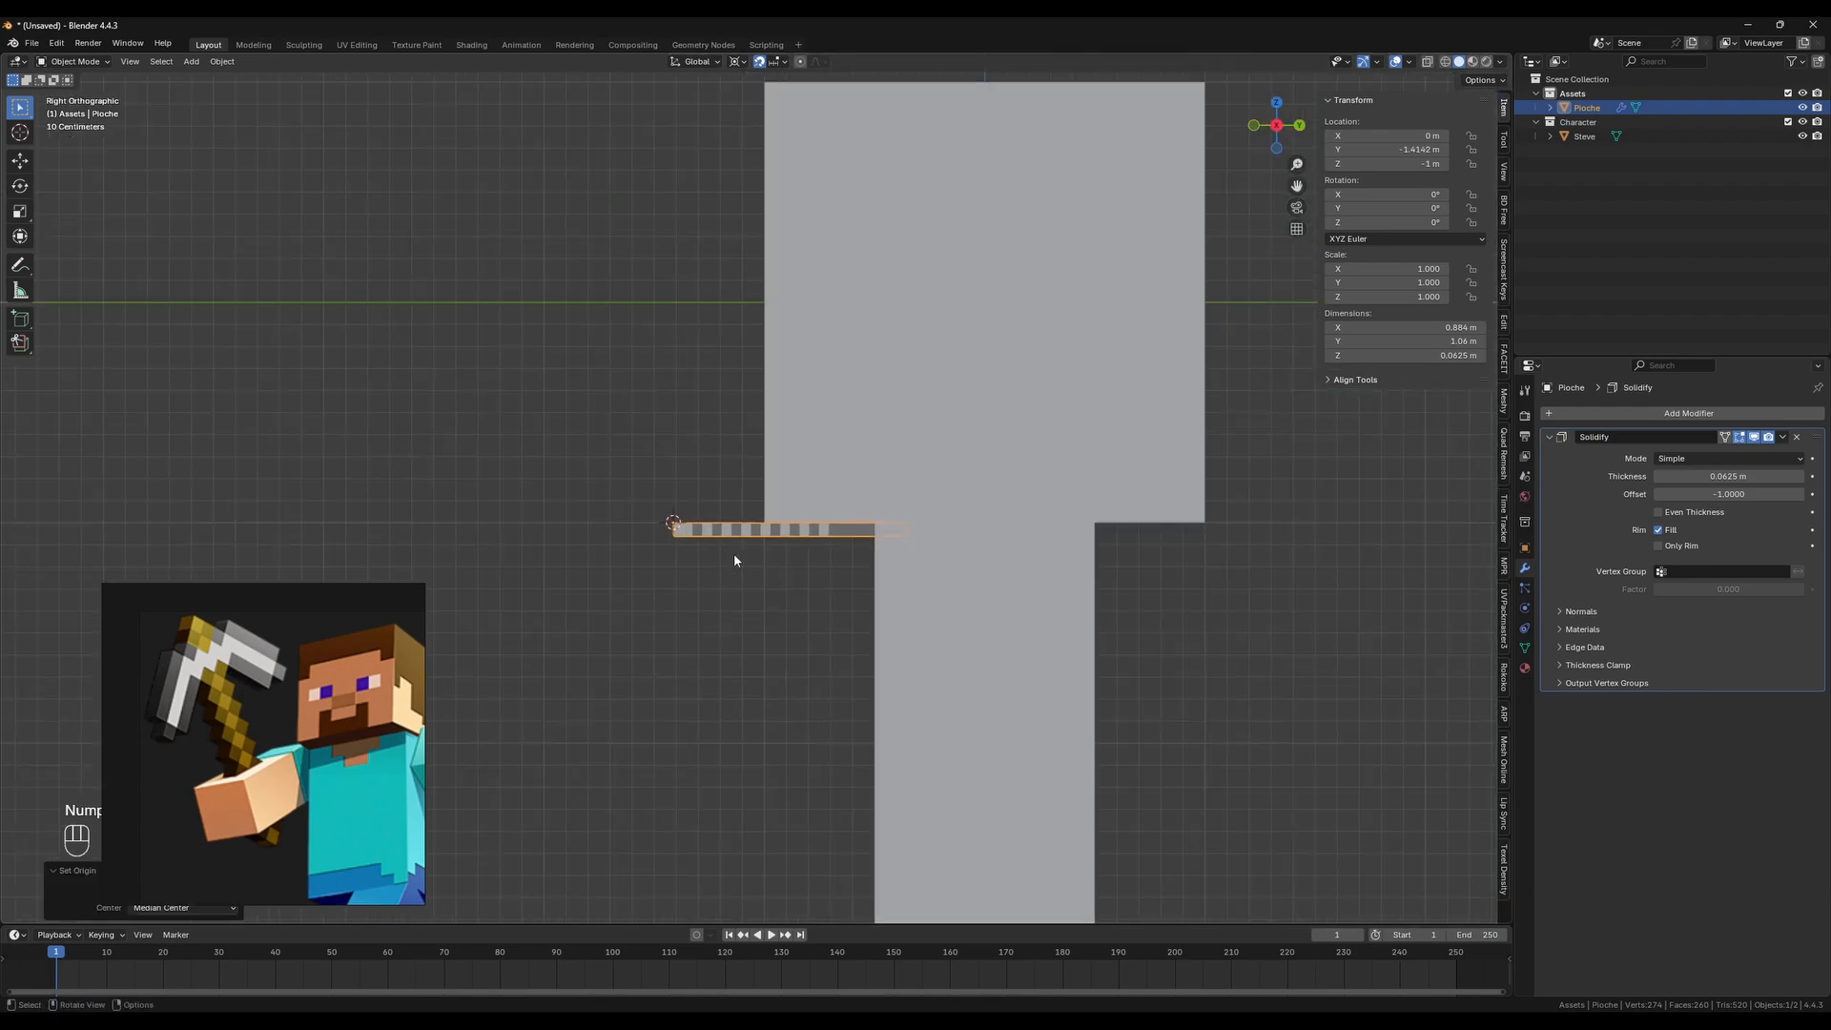
key("r")
key("KP_9")
key("KP_0")
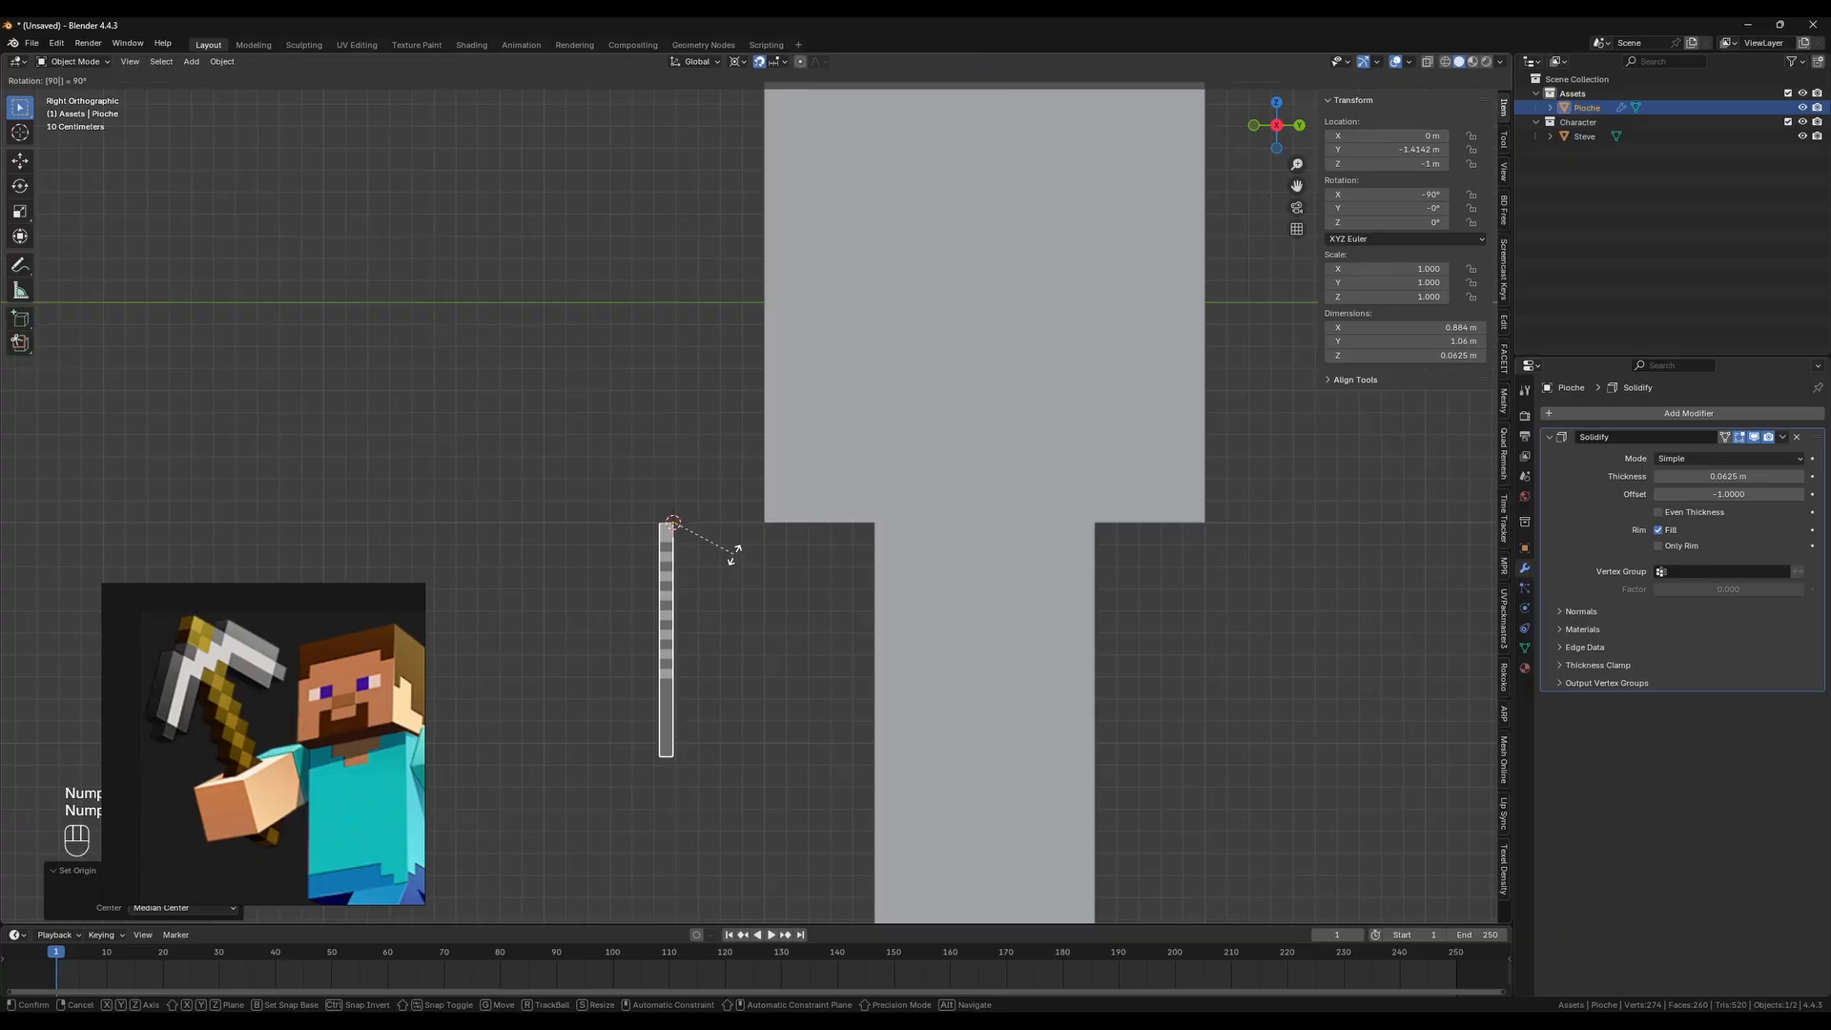
key("KP_Subtract")
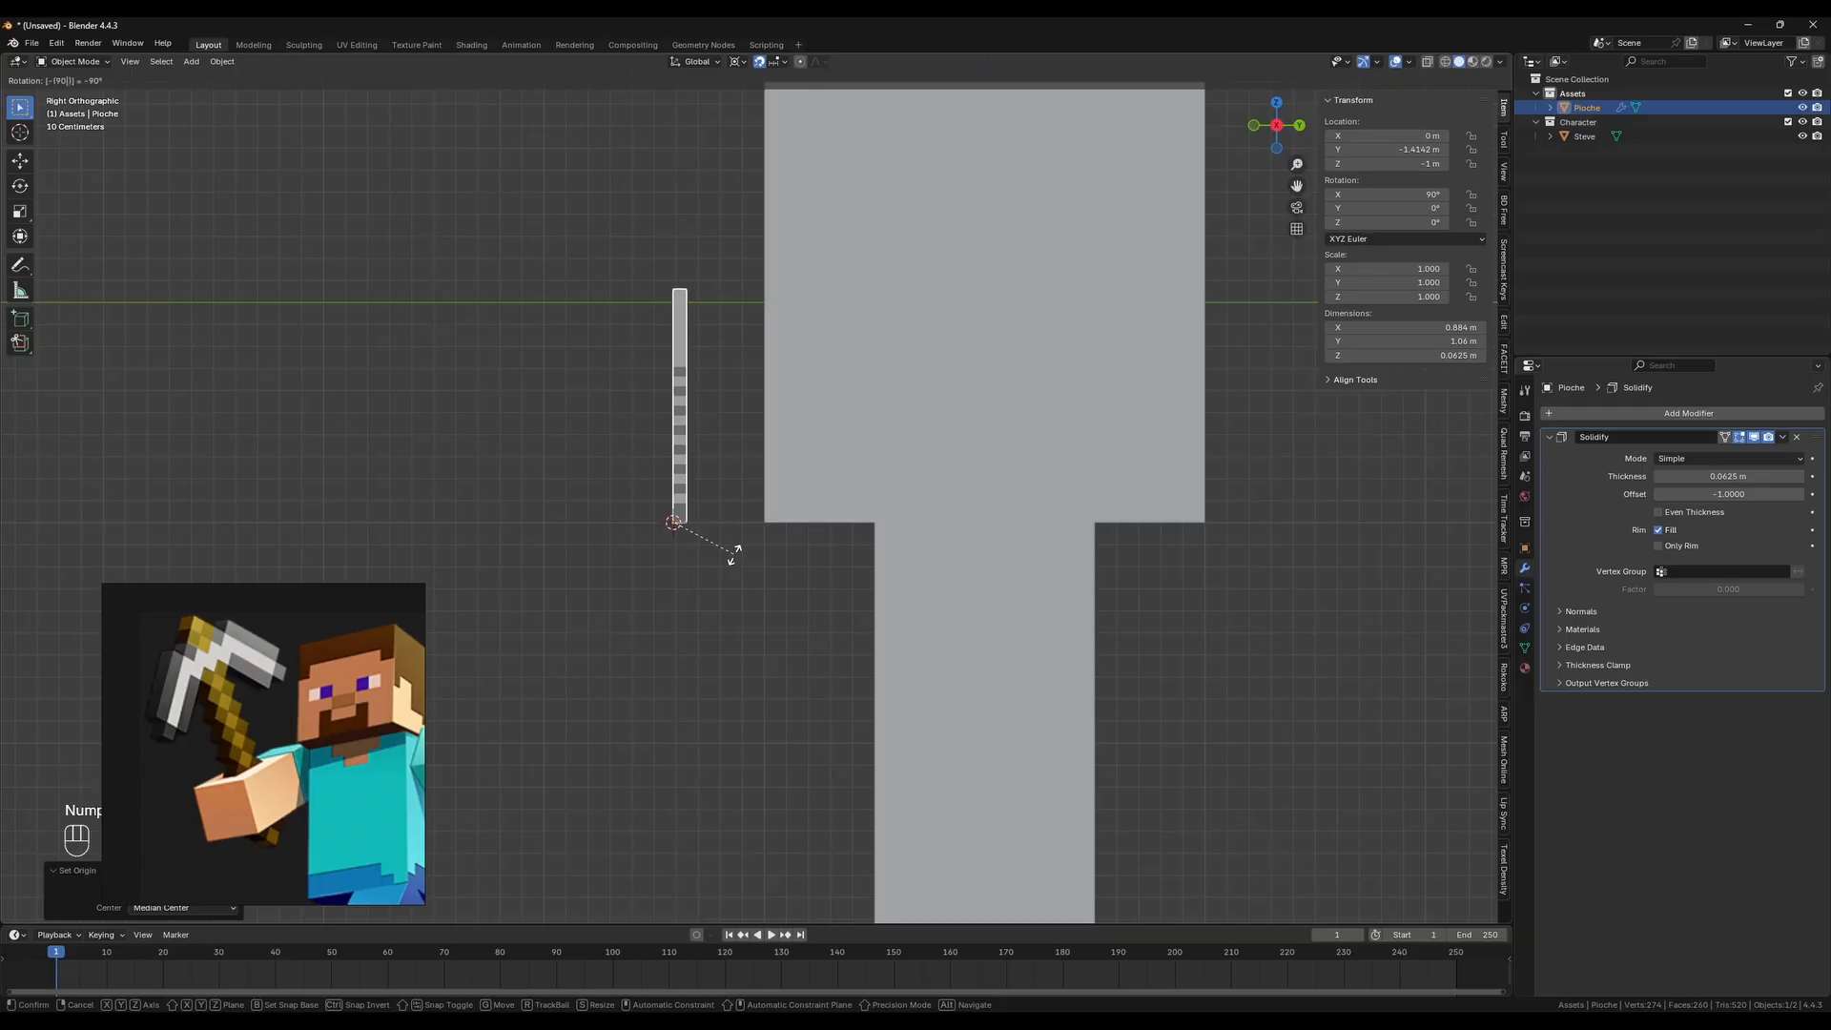
key("KP_Enter")
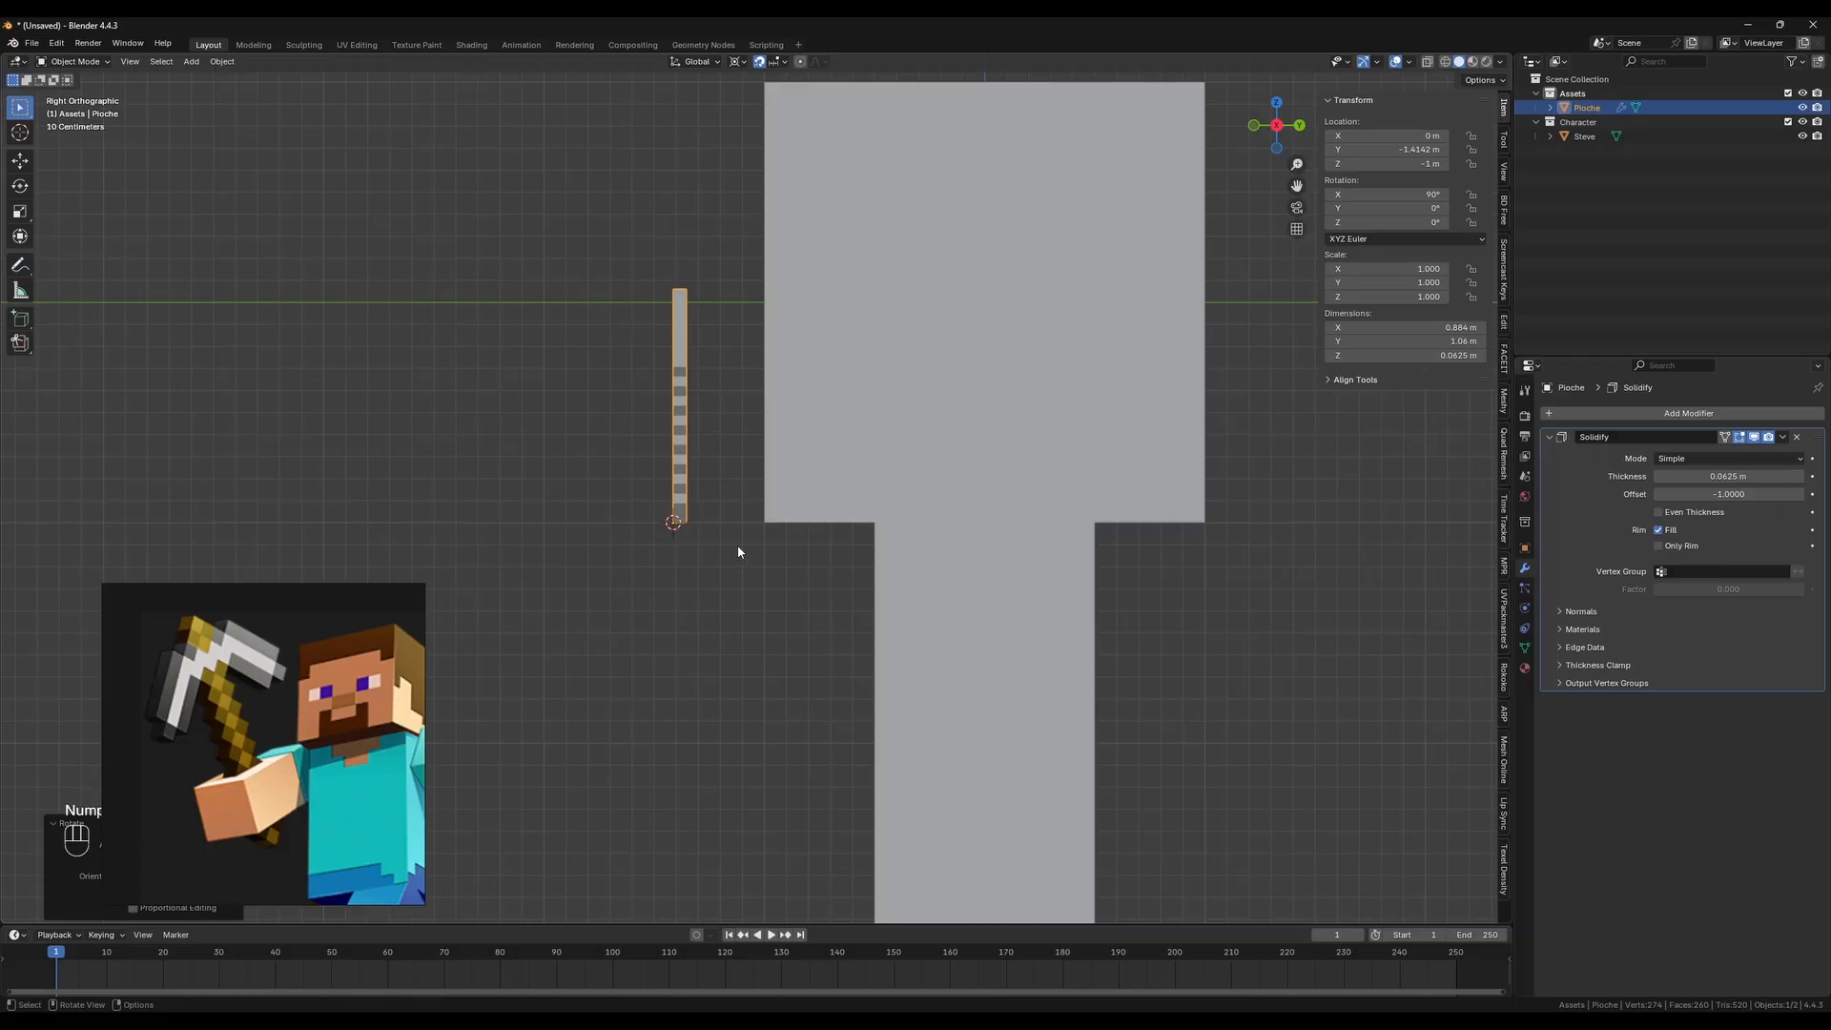
Move the pickaxe in the front orthographic view over Steve's arm, at X -1.5 m and Z -3.5 m
middle_click_drag(736, 558, 925, 471)
key("KP_1")
scroll(864, 572, "down", 4)
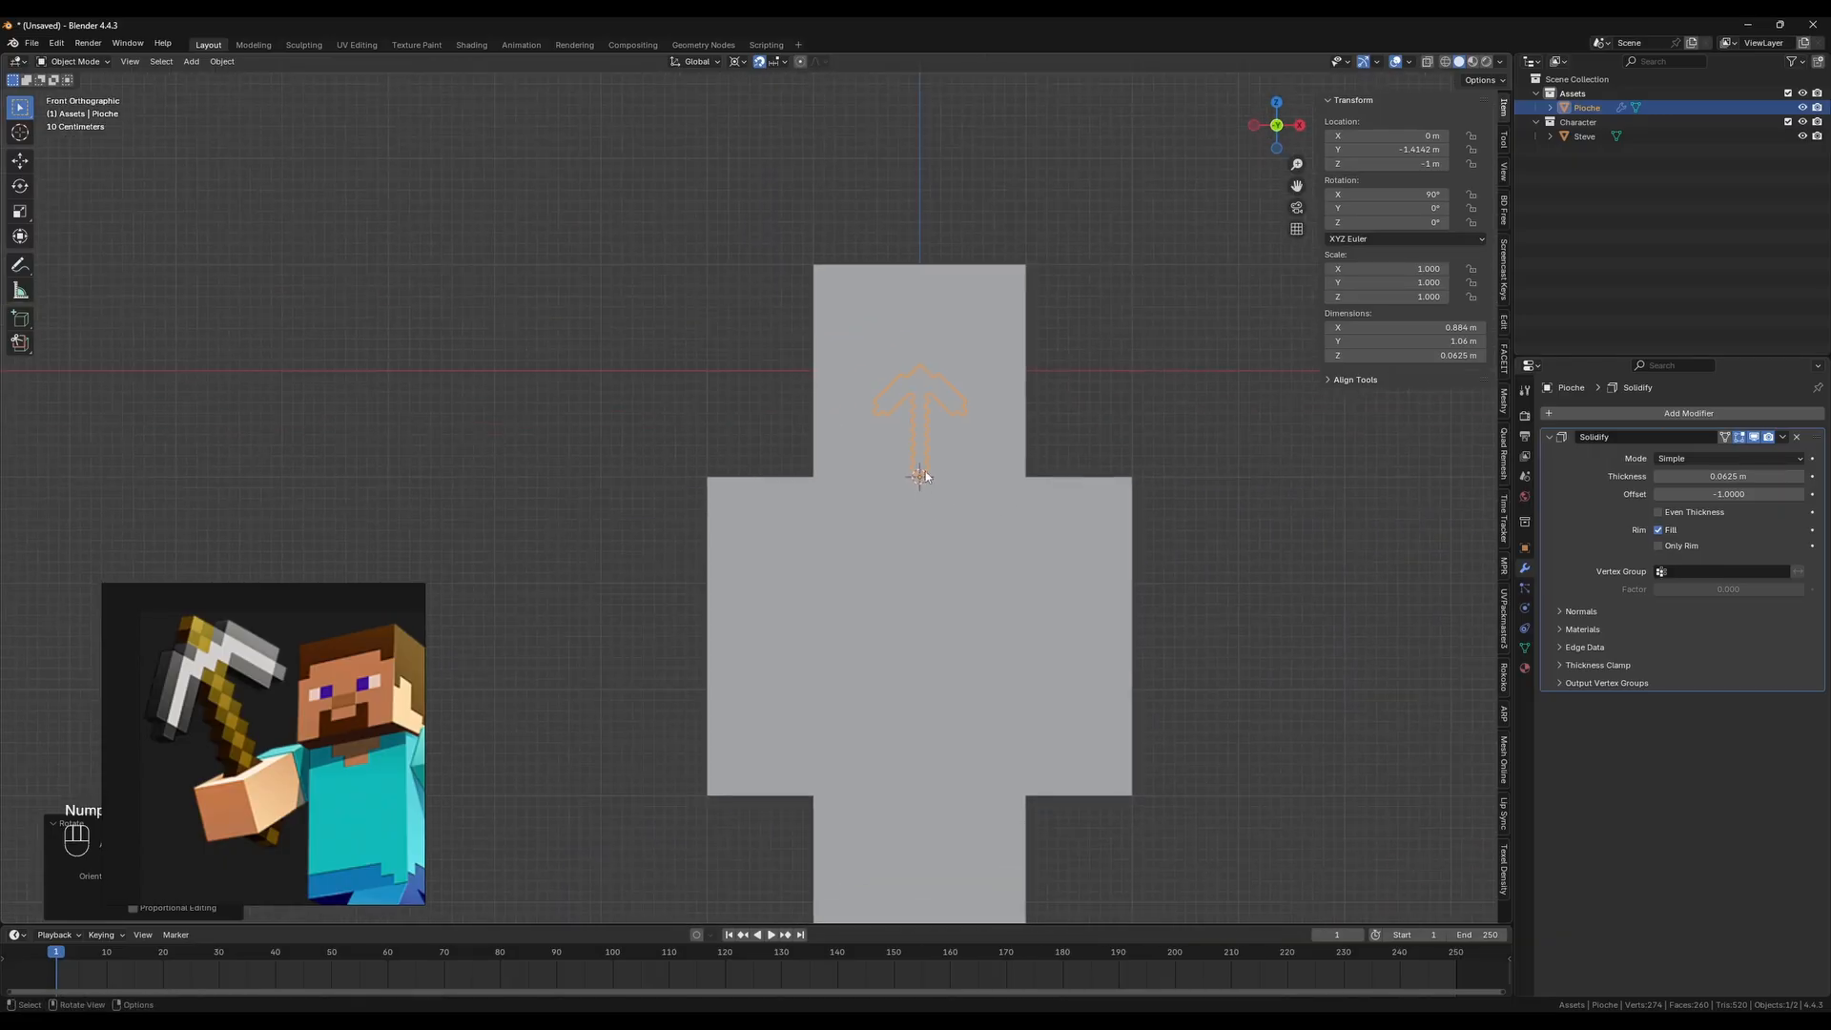
key("g")
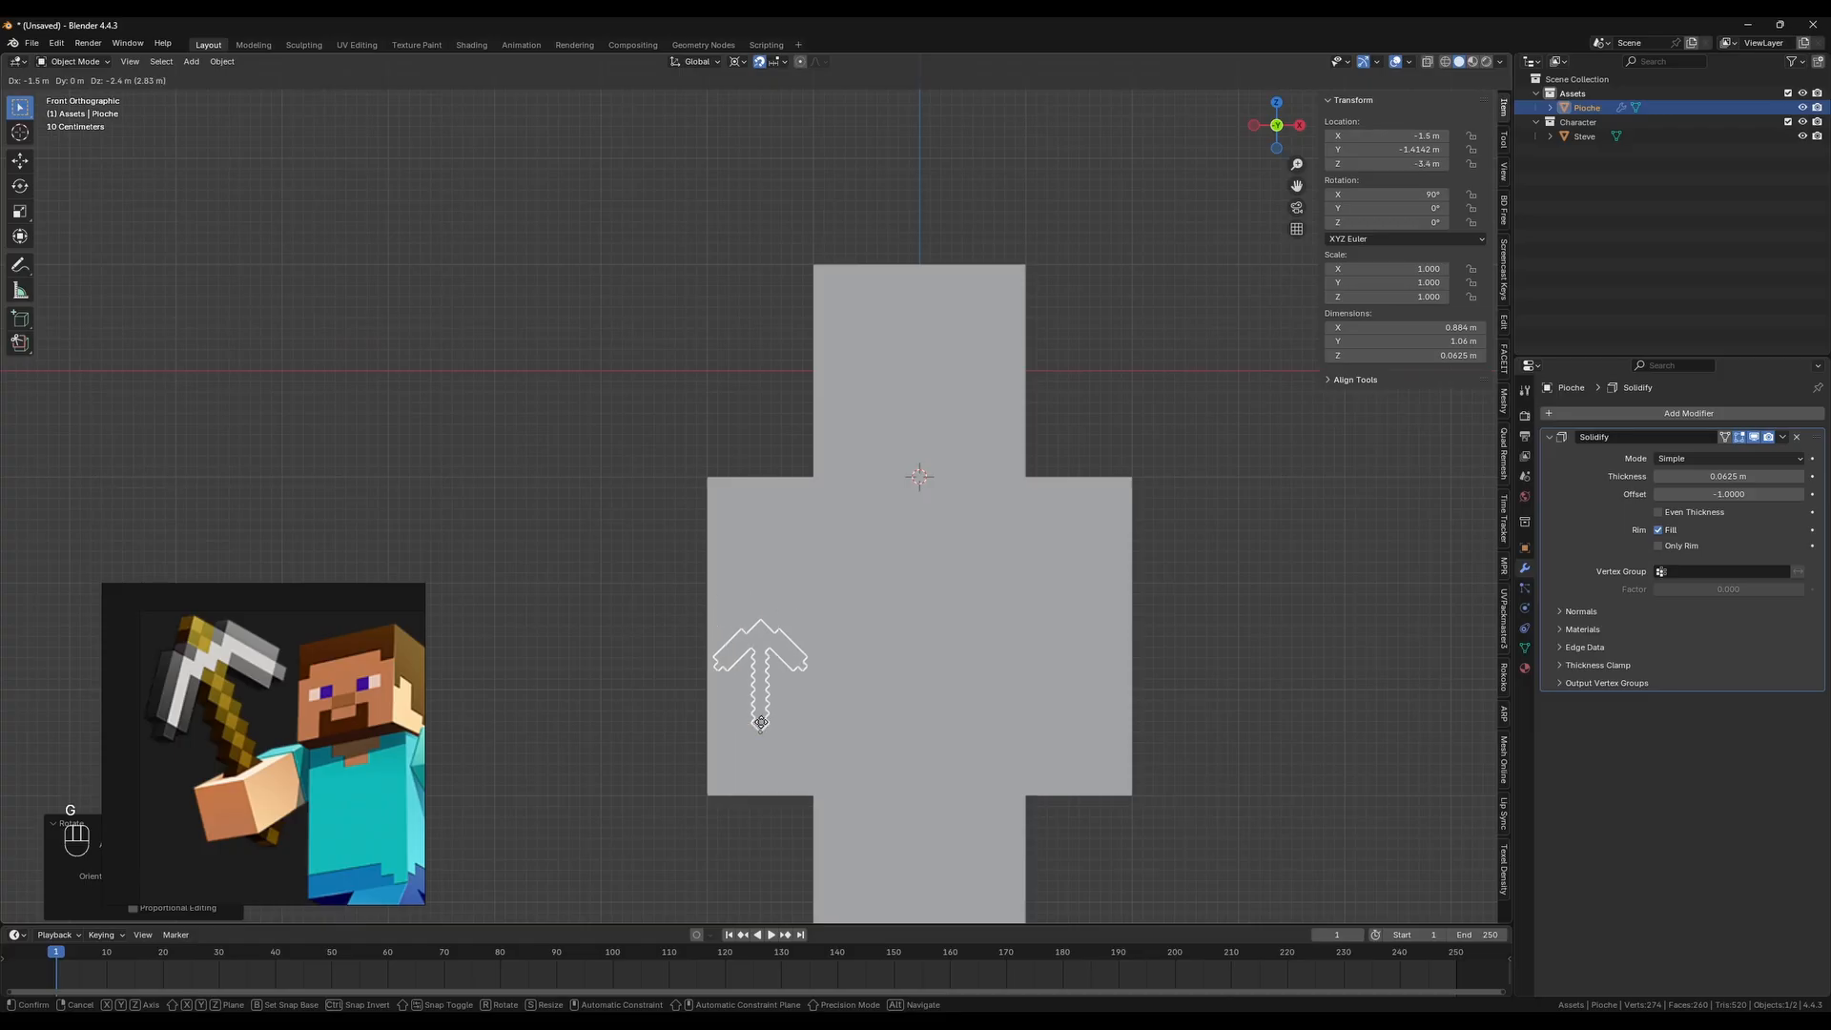
left_click(765, 739)
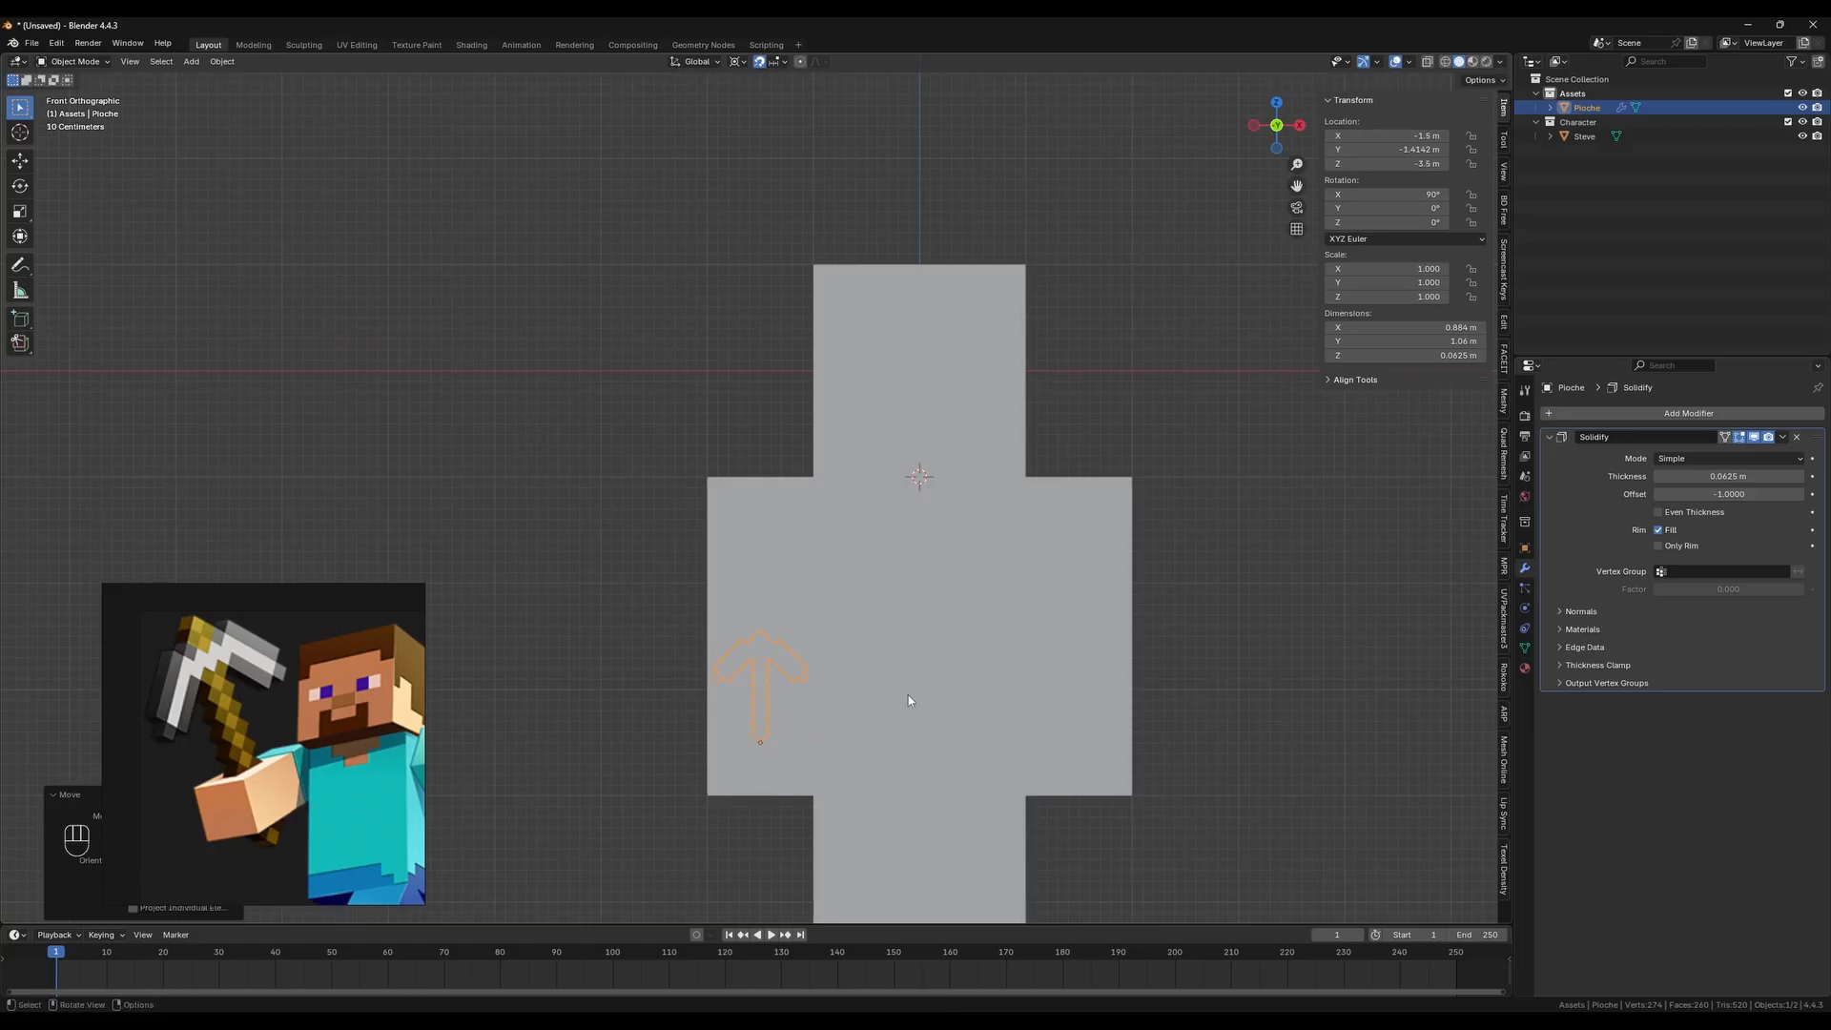
Change the transform pivot point from the 3D Cursor so the pickaxe scales around its own origin, and test the scaling
key("s")
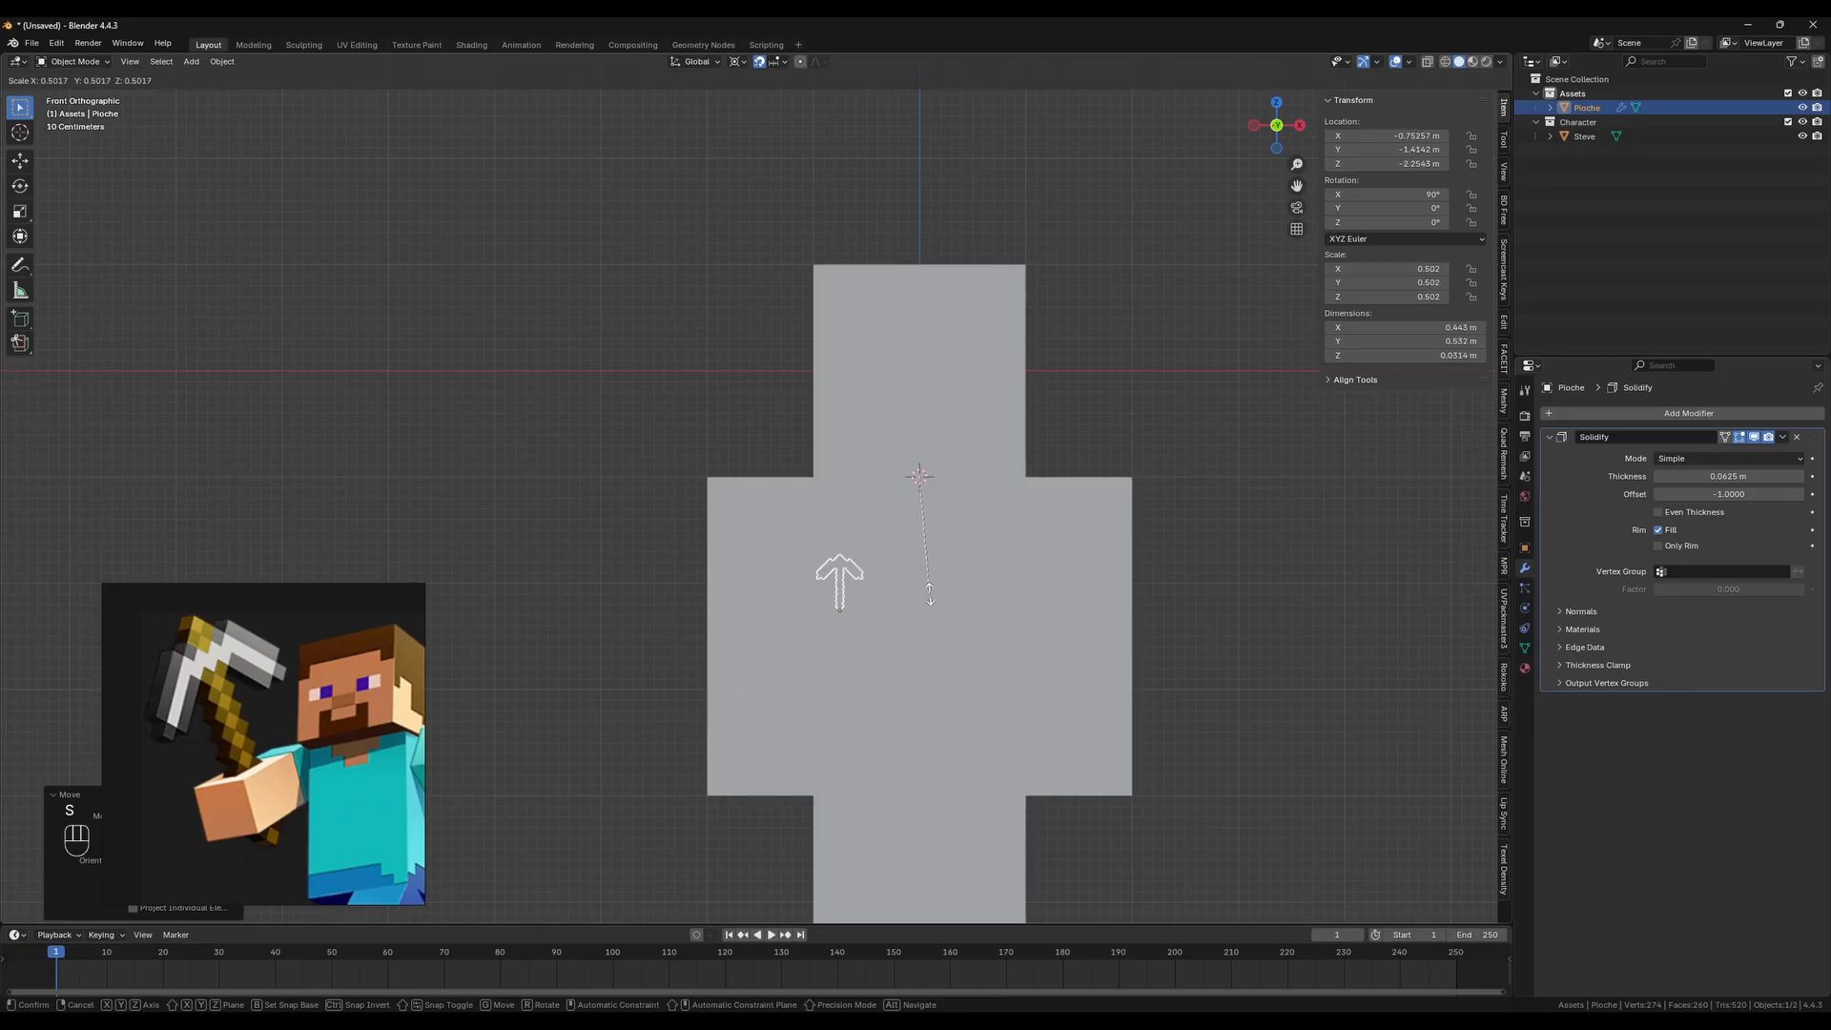
right_click(935, 663)
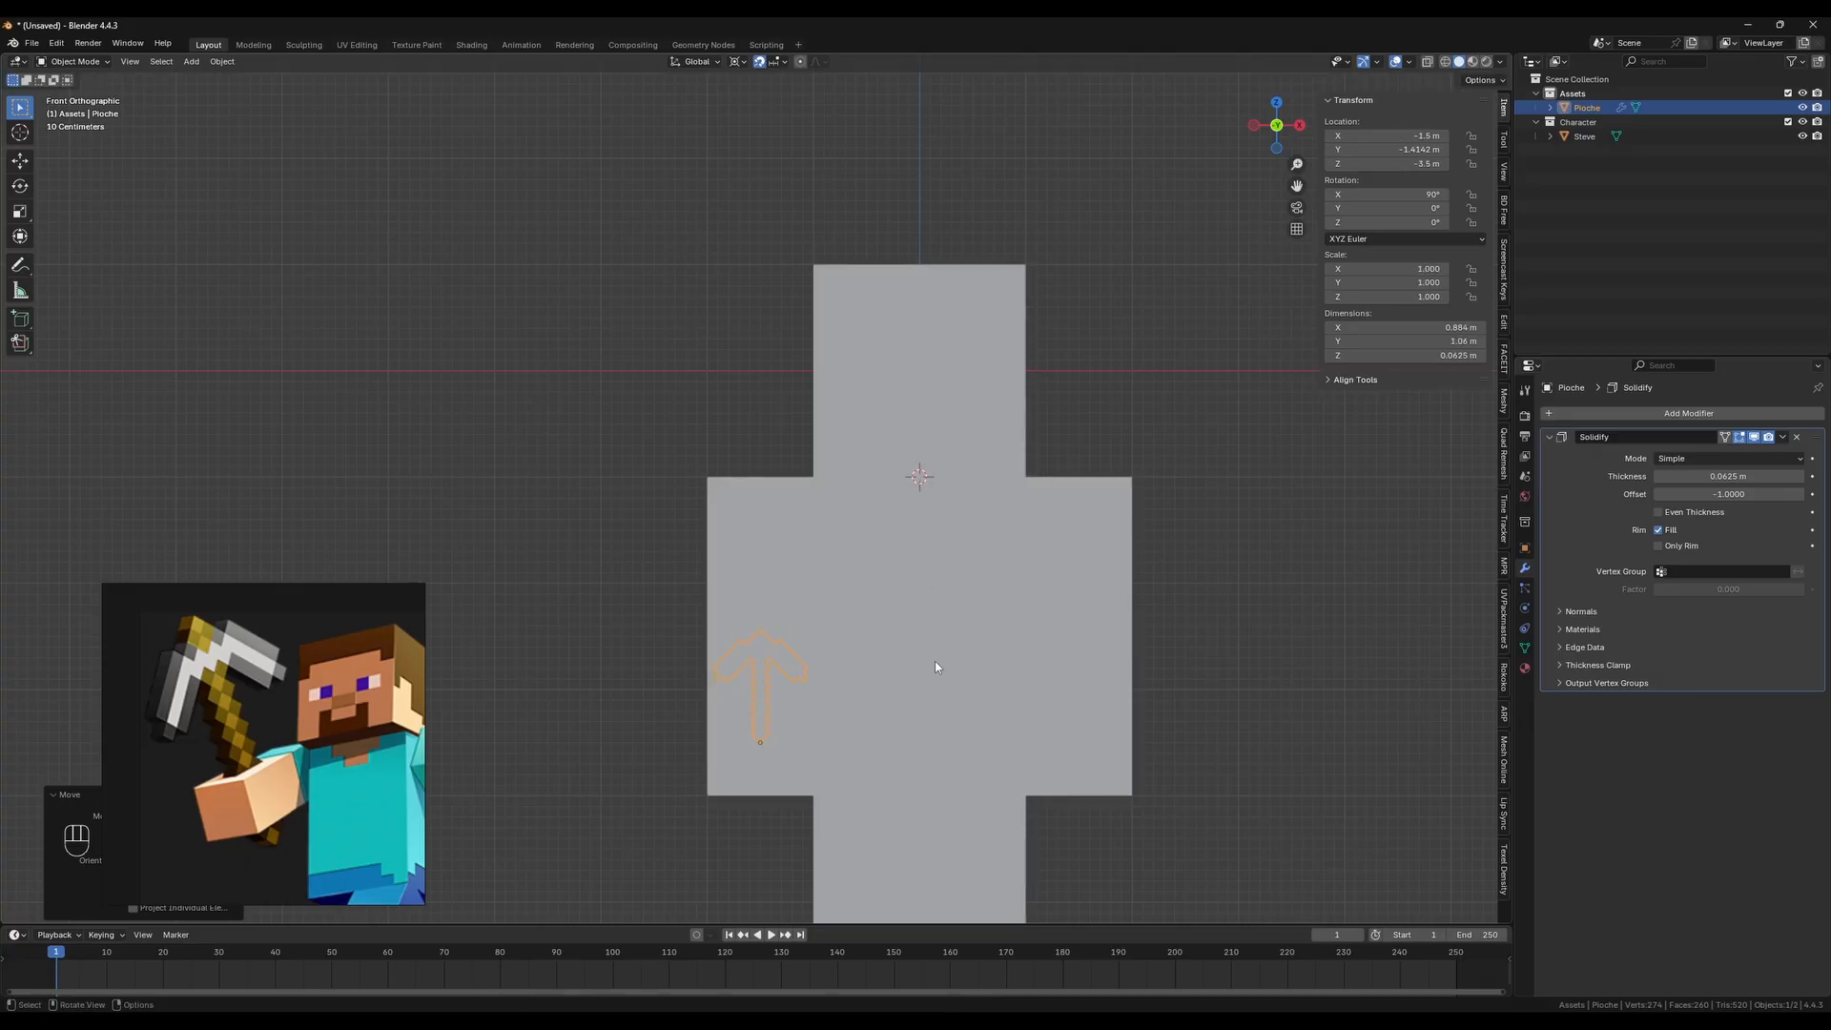
left_click(735, 62)
key("period")
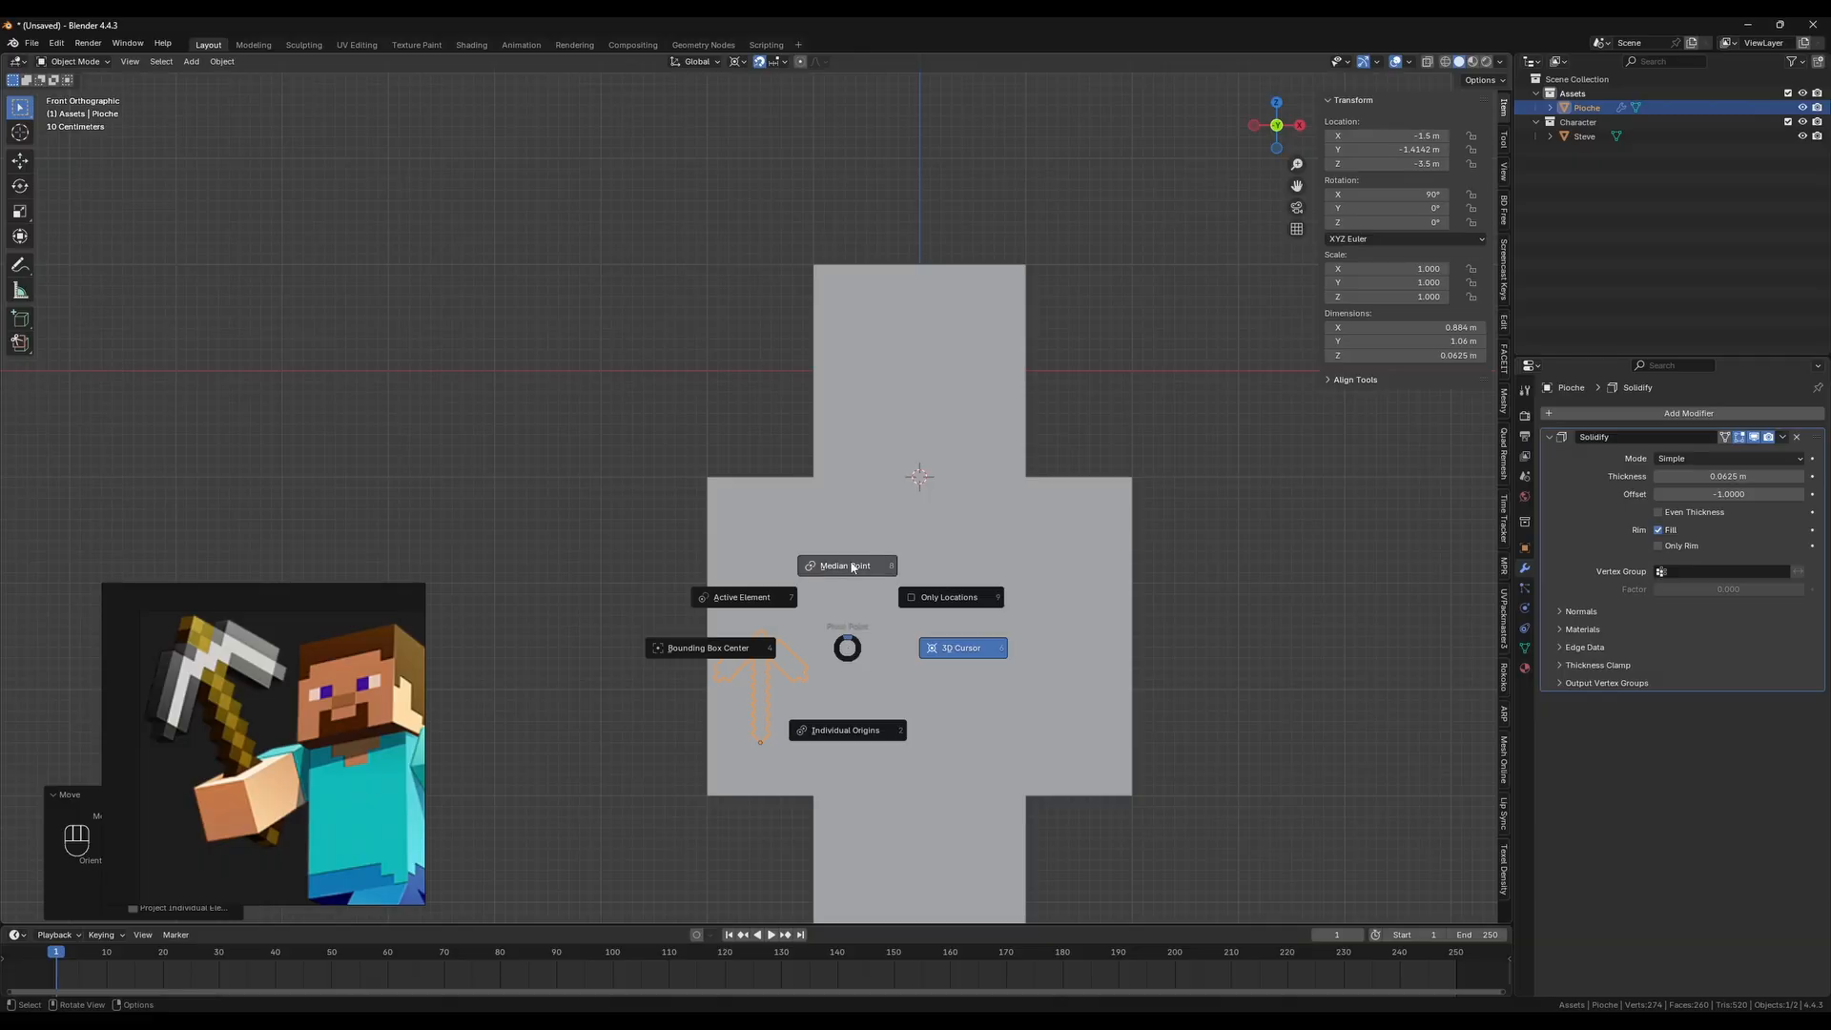
left_click(689, 657)
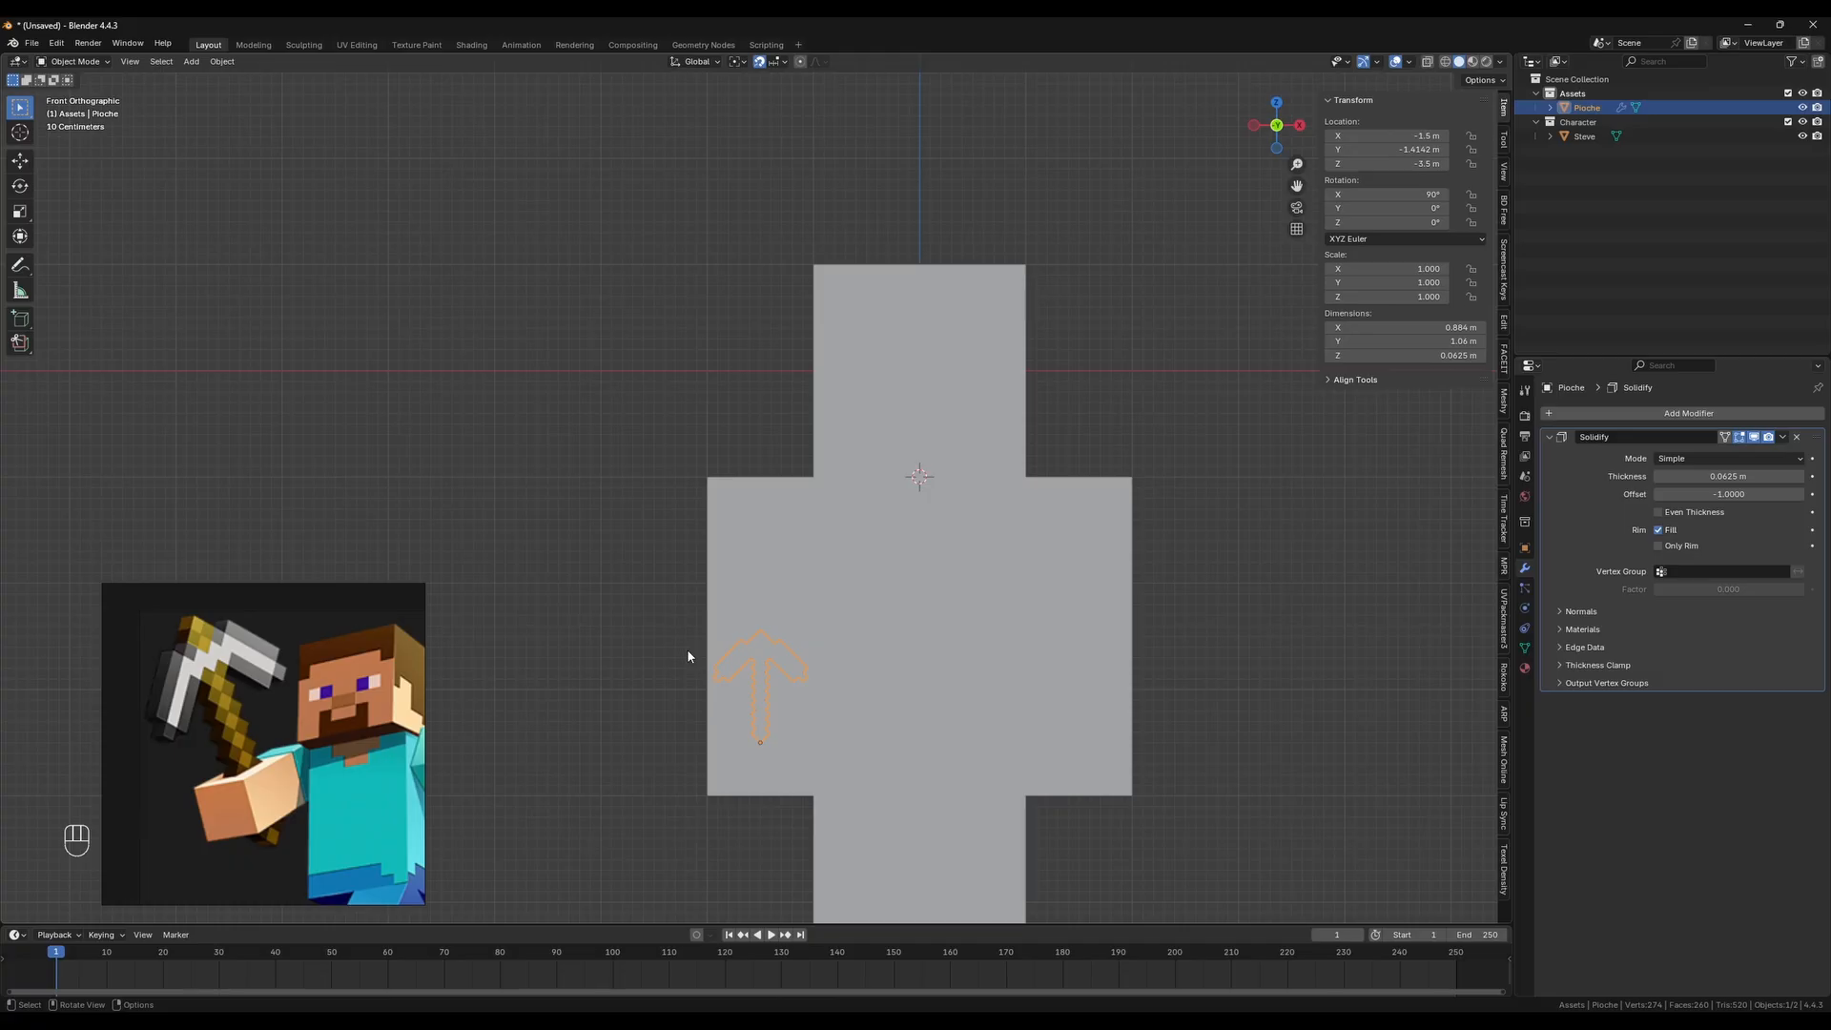
key("s")
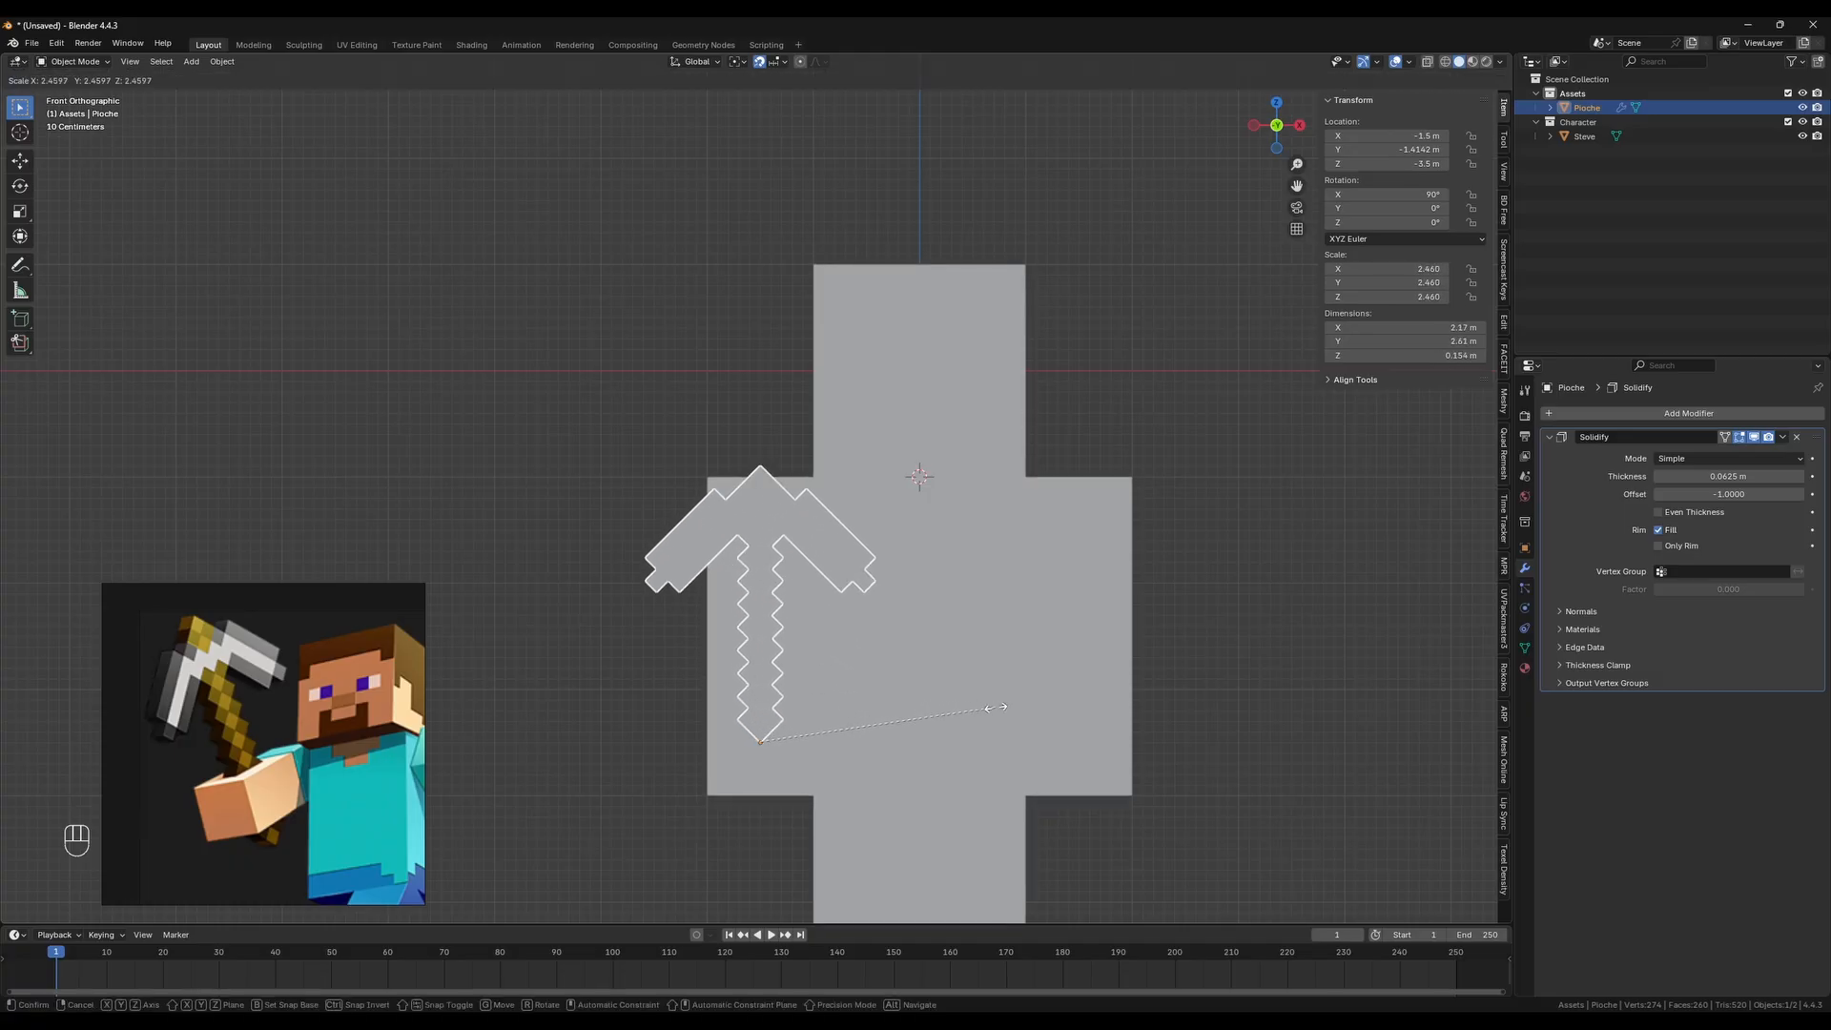
key("Escape")
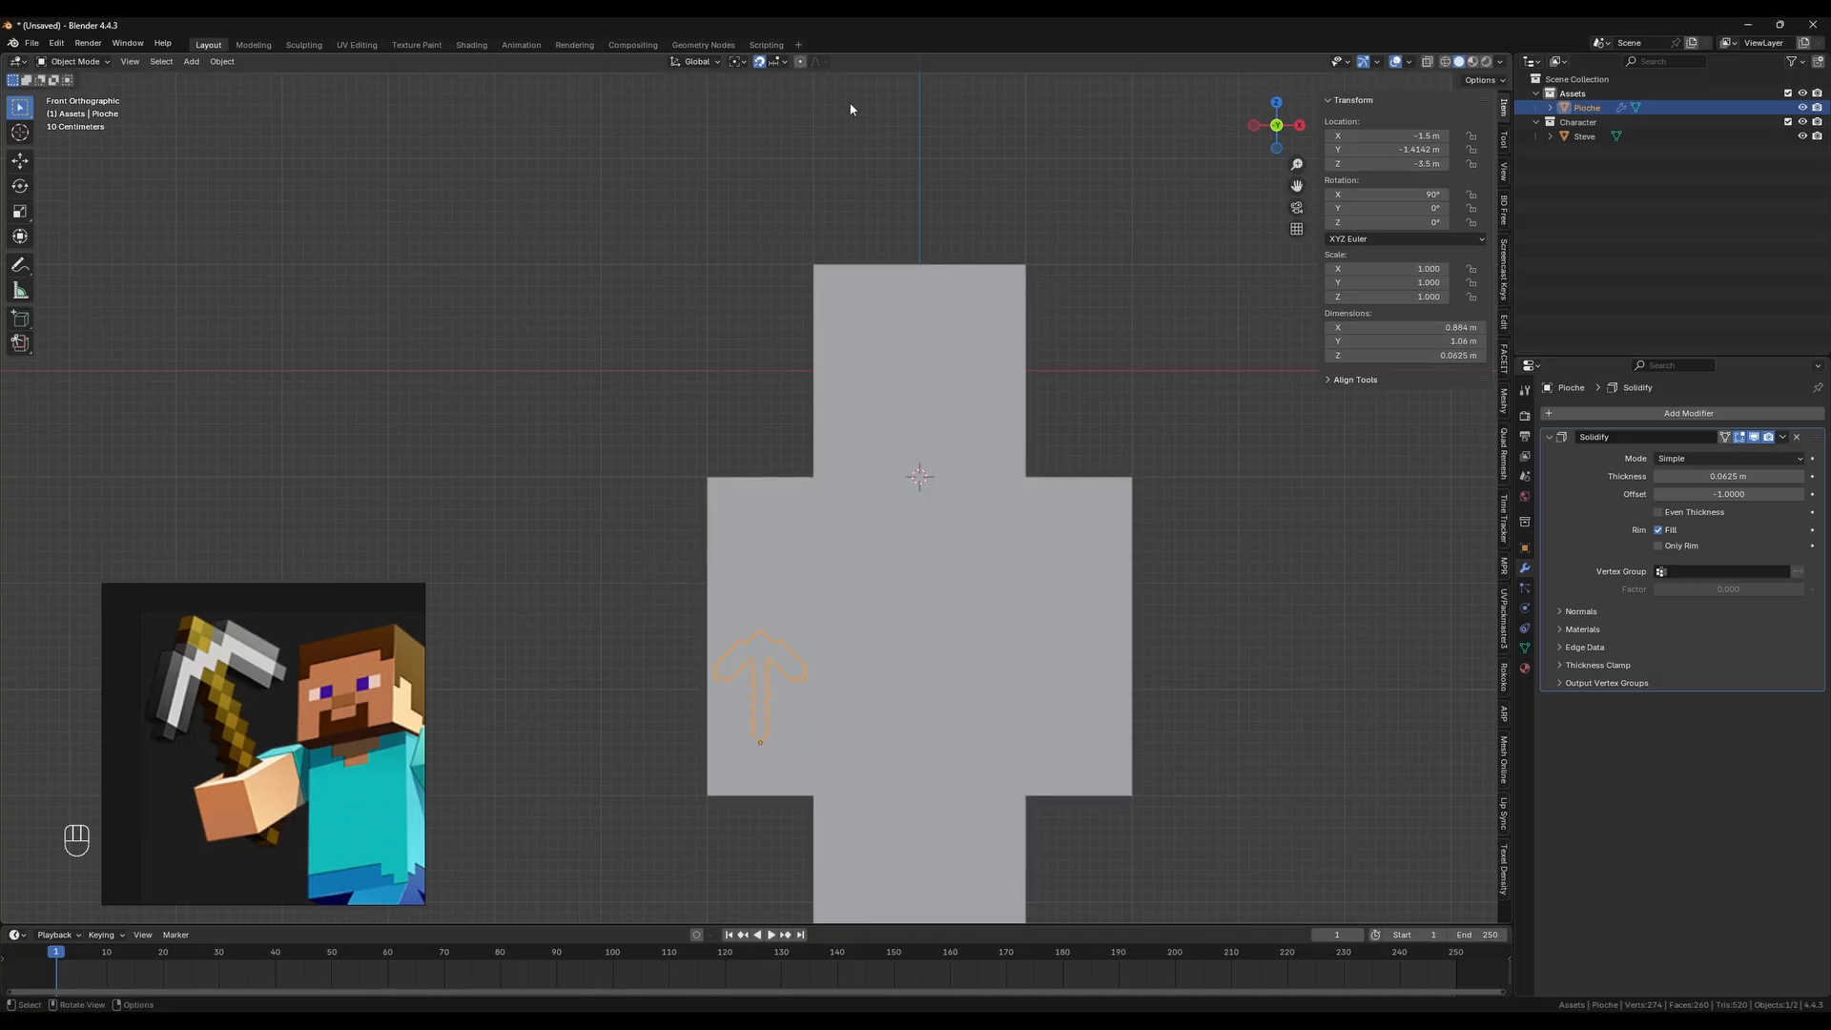
Make snapping also affect Scale and enlarge the pickaxe uniformly to a scale of 3.480
left_click(776, 63)
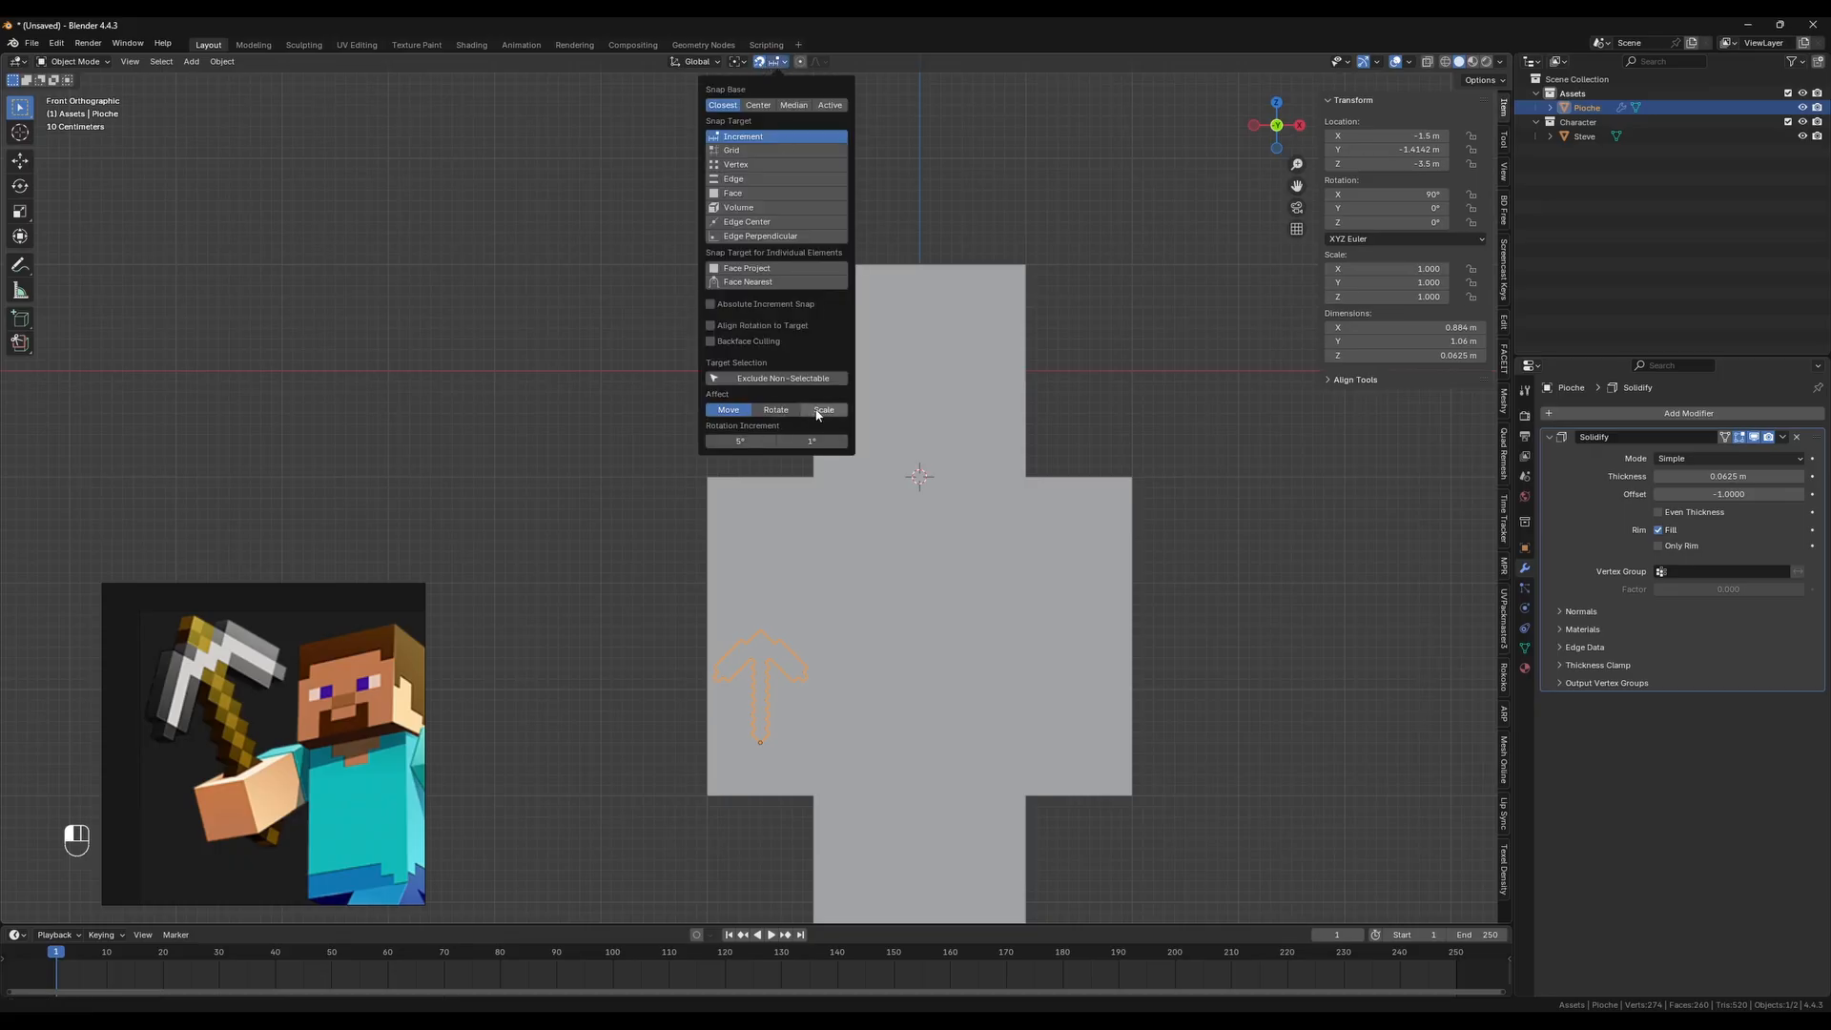
key("s")
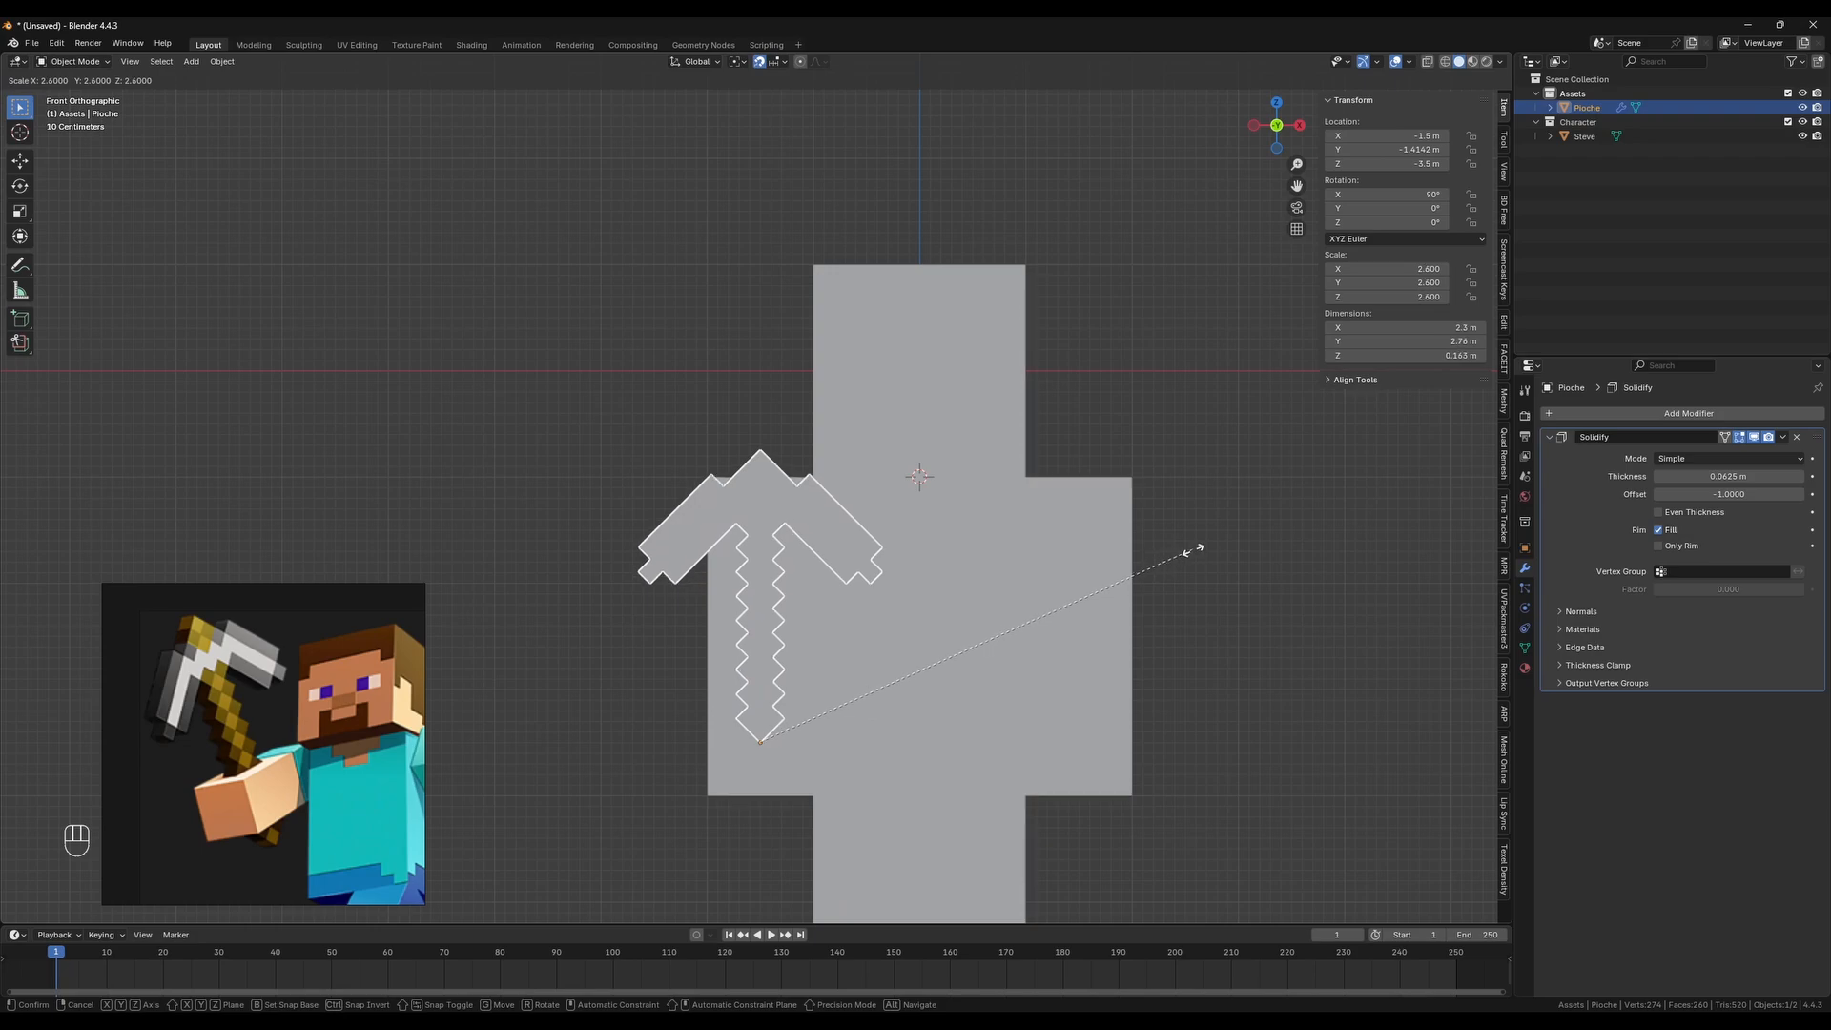
middle_click_drag(1044, 544, 871, 586)
key("s")
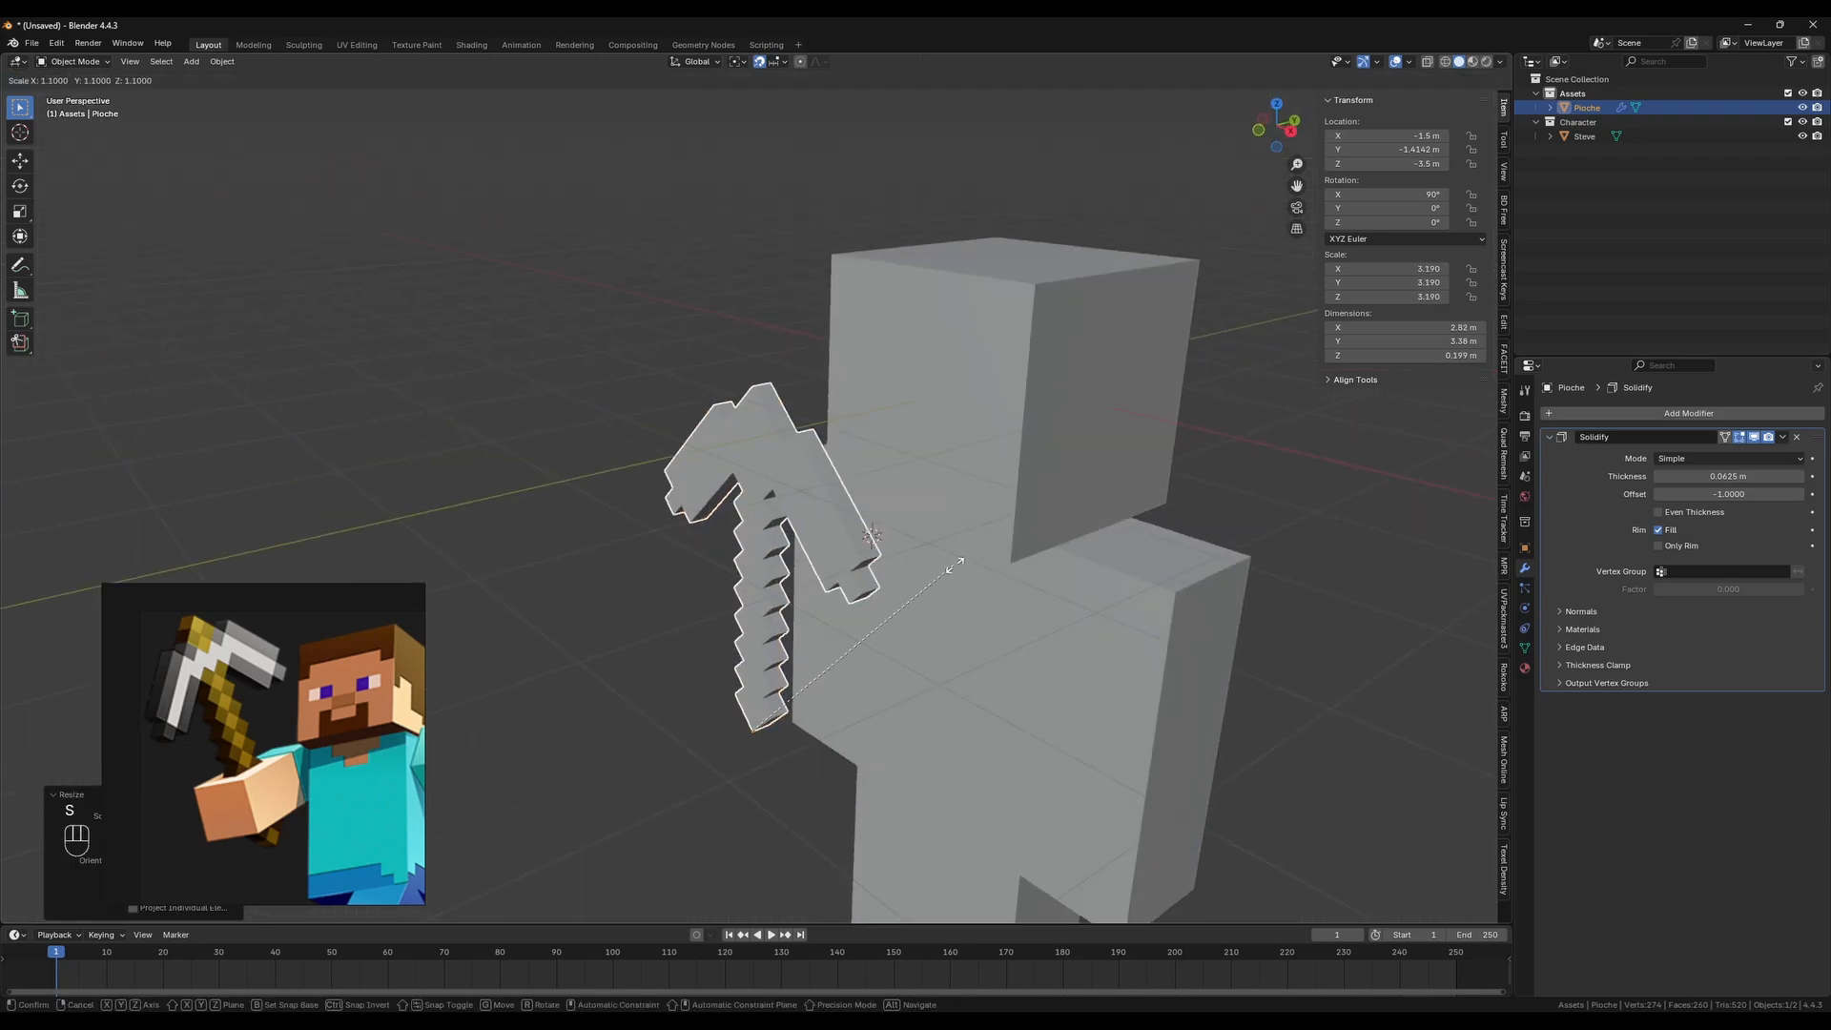
left_click(983, 558)
middle_click_drag(985, 558, 870, 561)
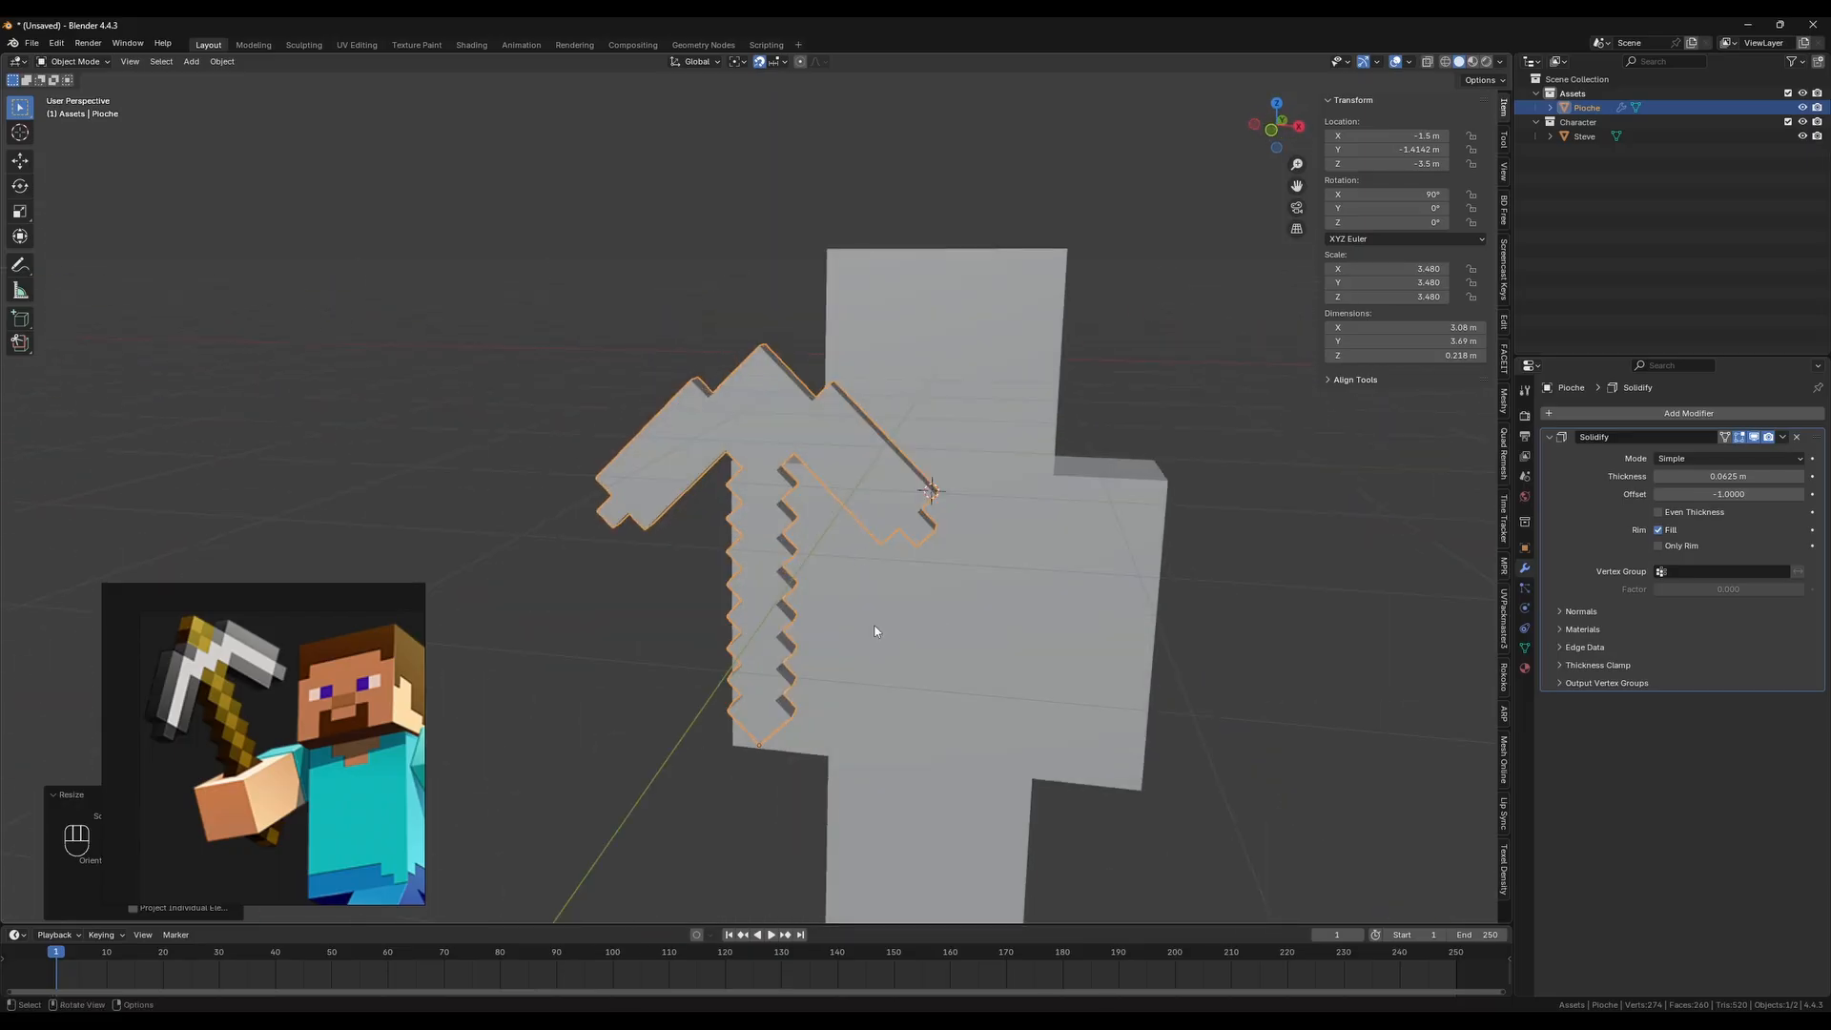
Try applying the pickaxe's rotation and scale while its Solidify modifier is still live, and undo it
key("ctrl+a")
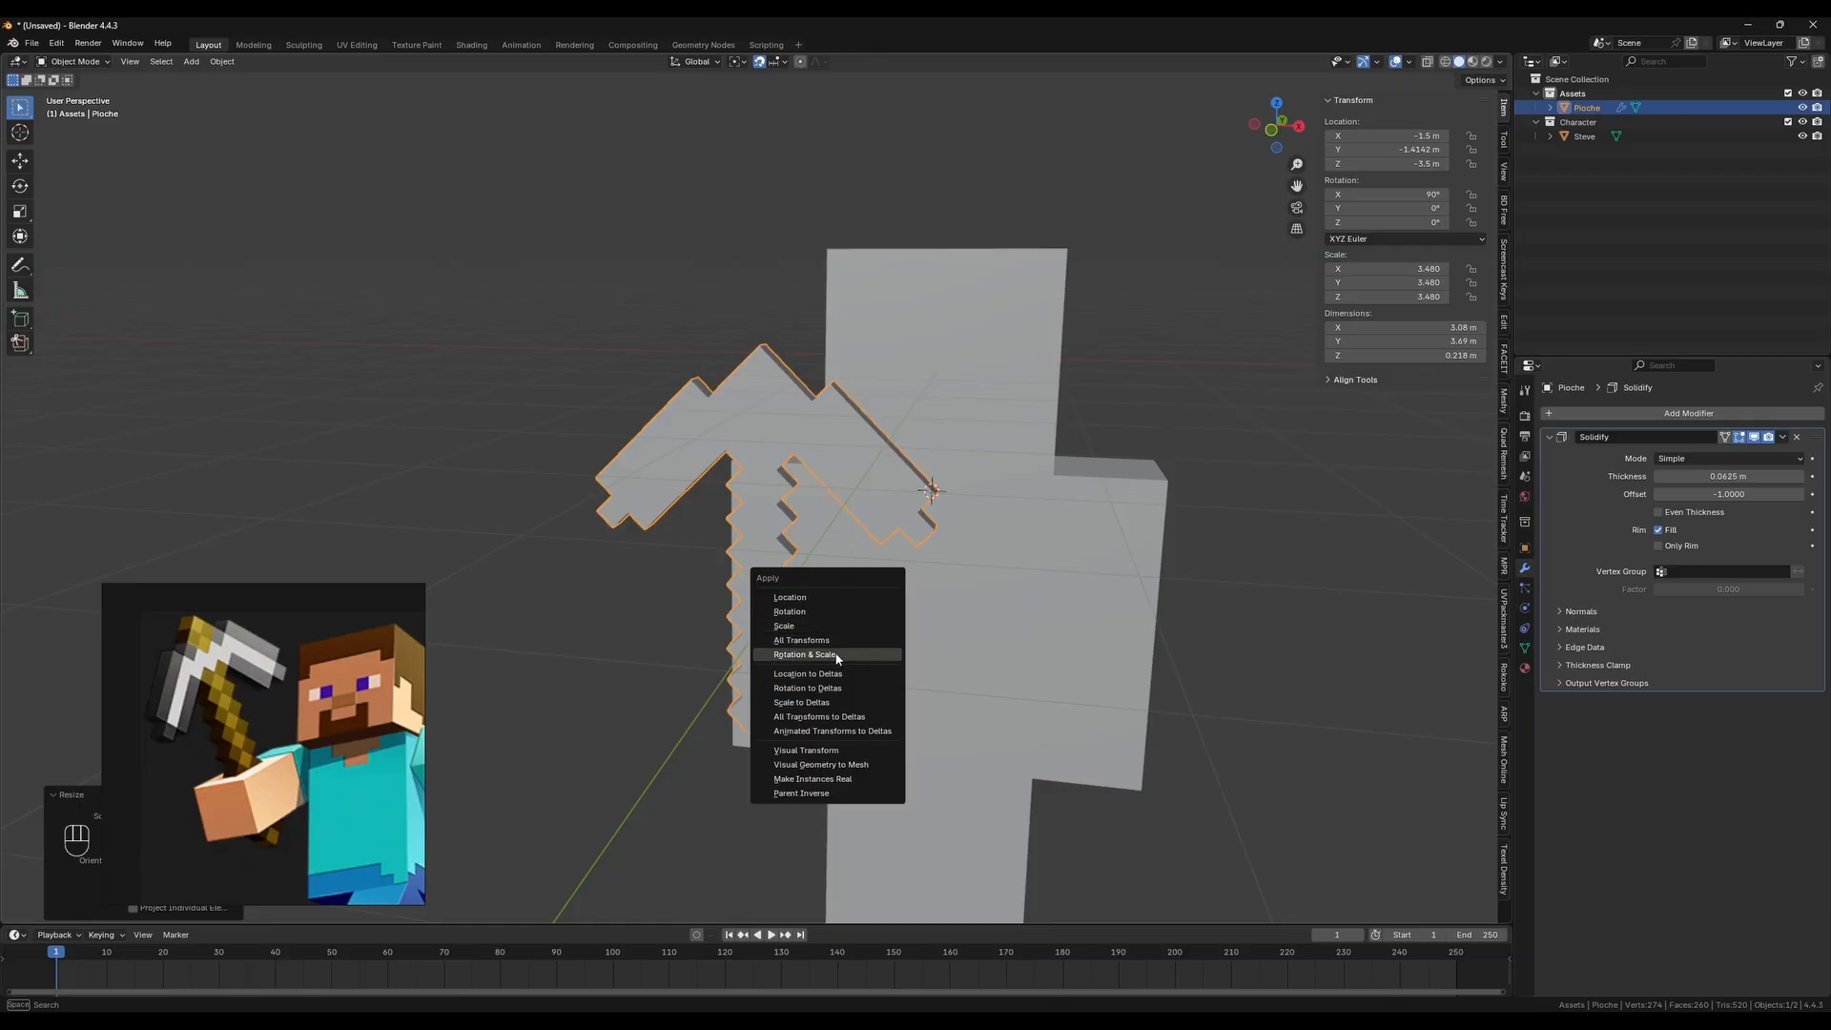
left_click(806, 654)
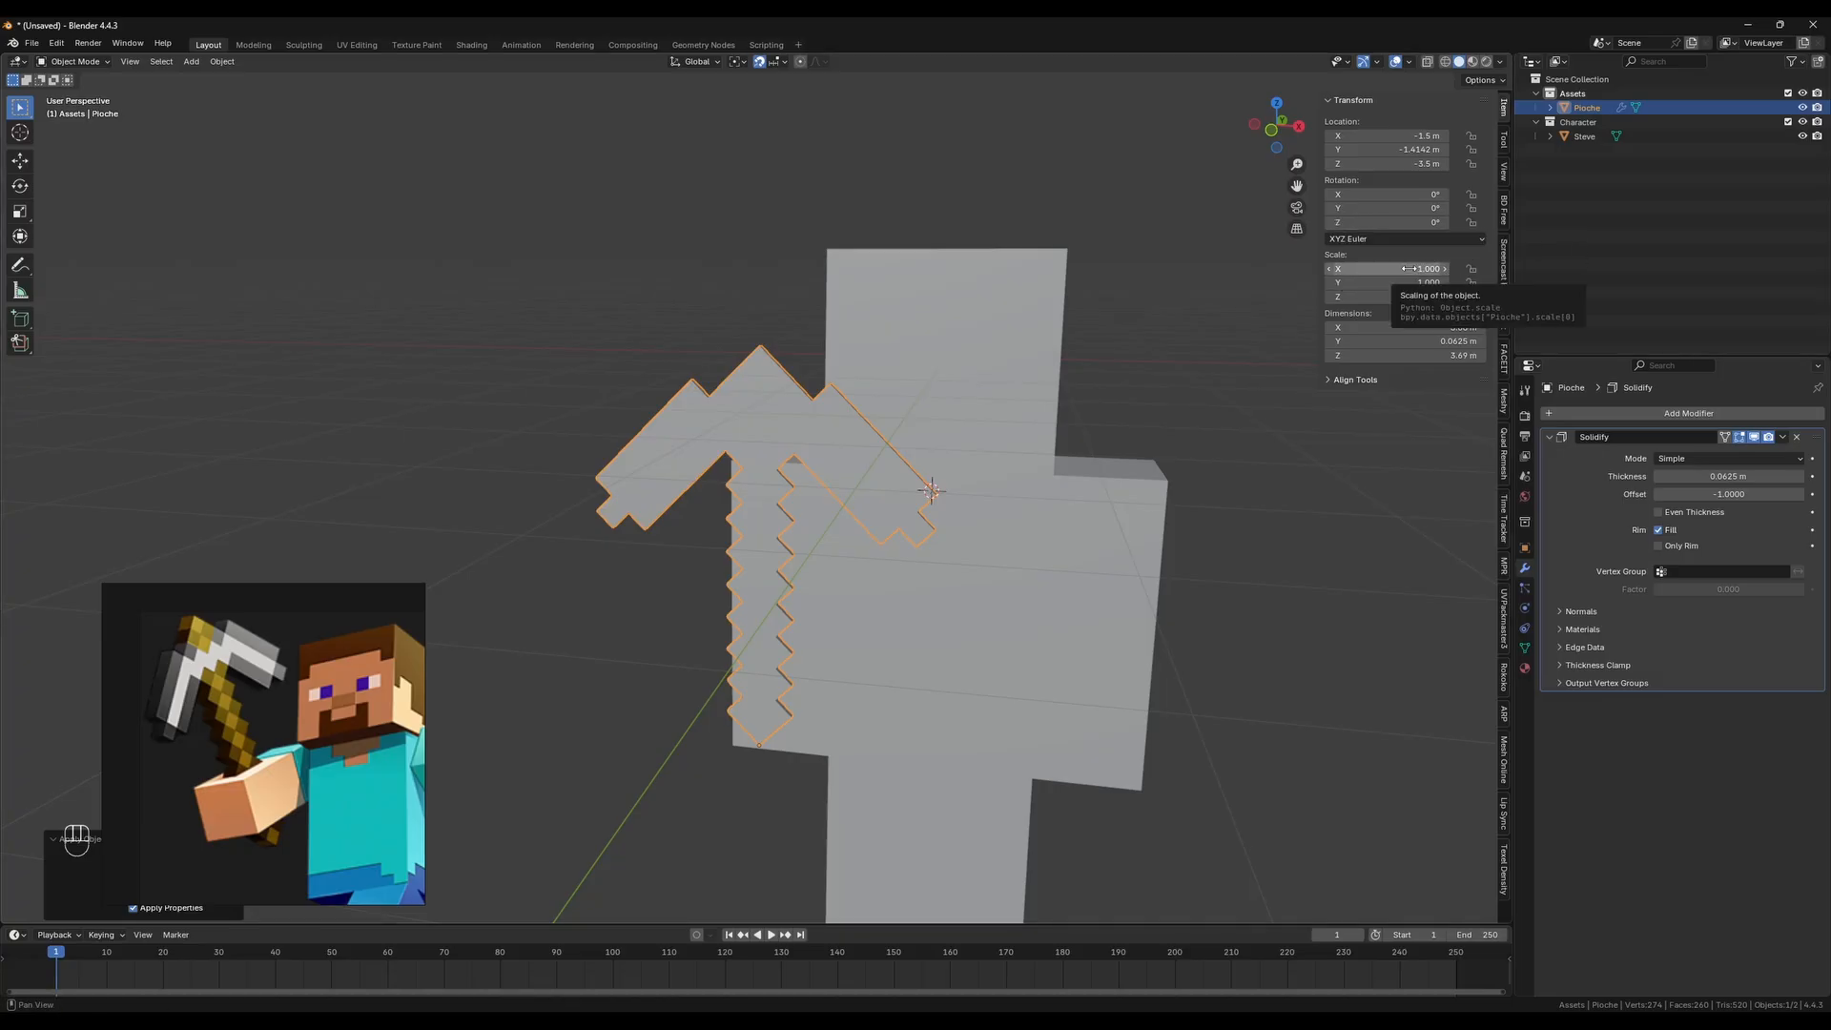
middle_click_drag(1030, 553, 925, 612)
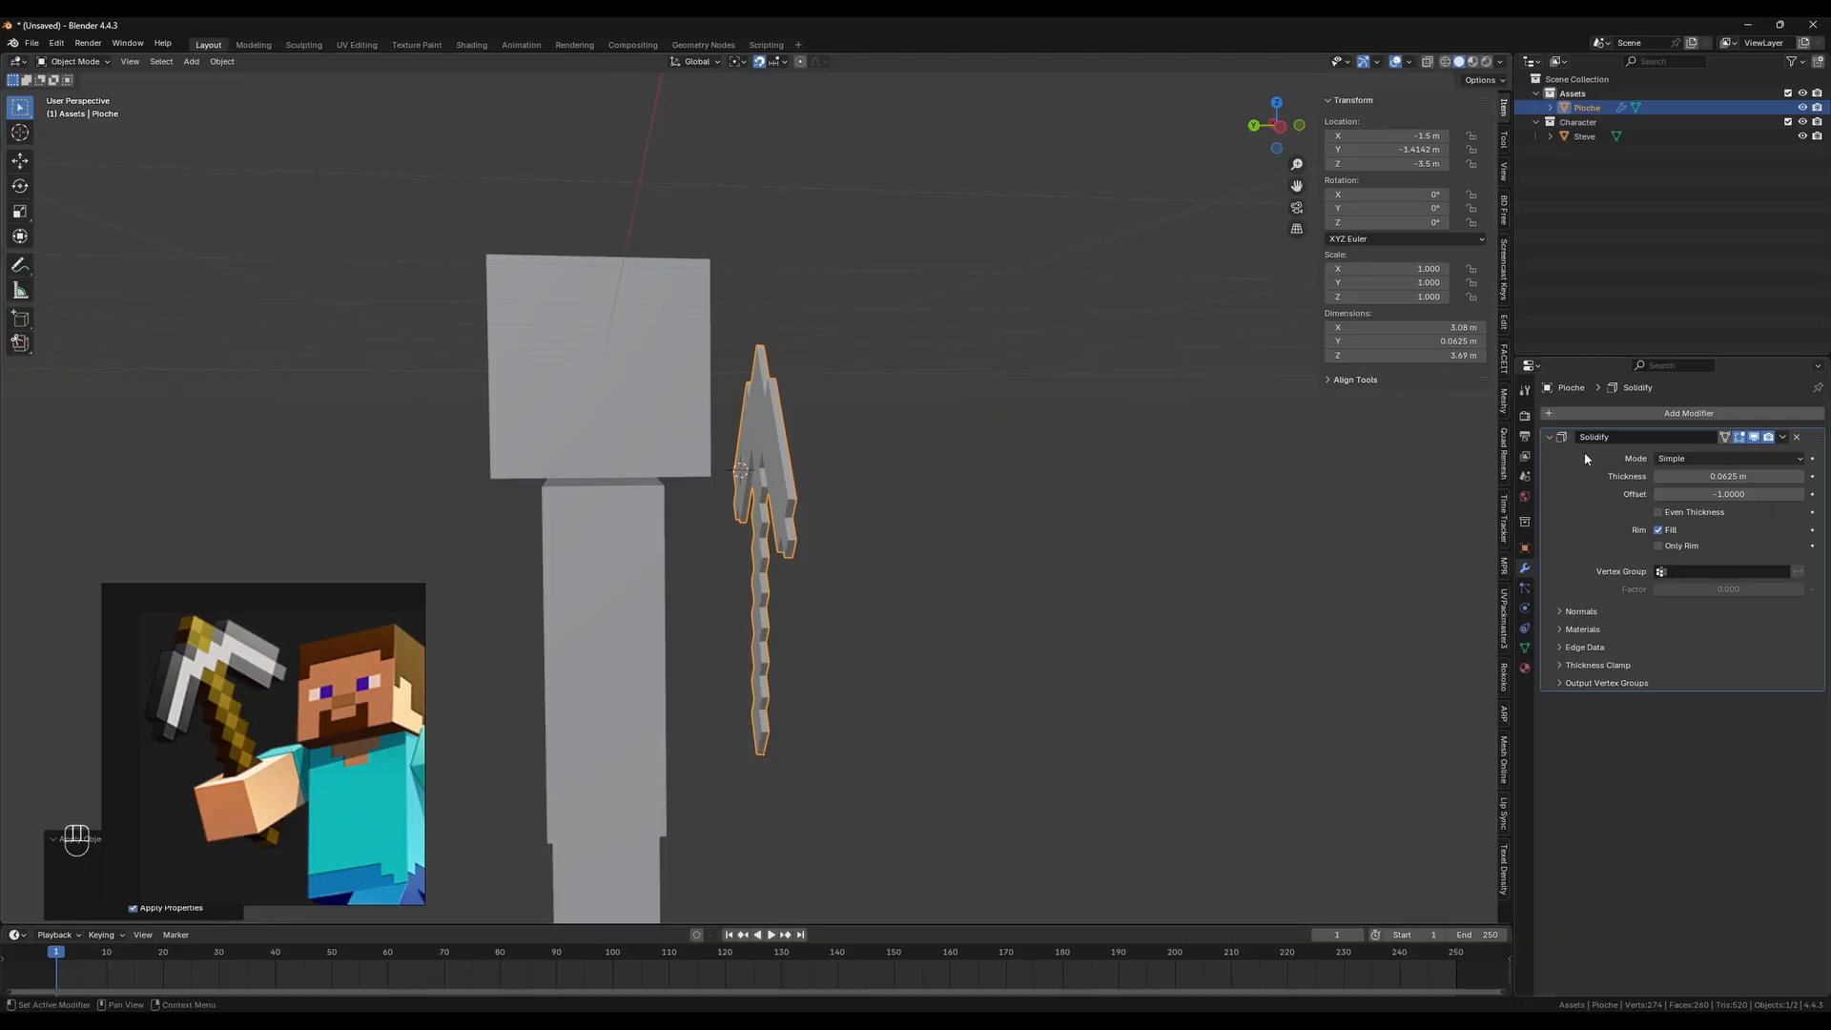
key("ctrl+z")
key("ctrl+z")
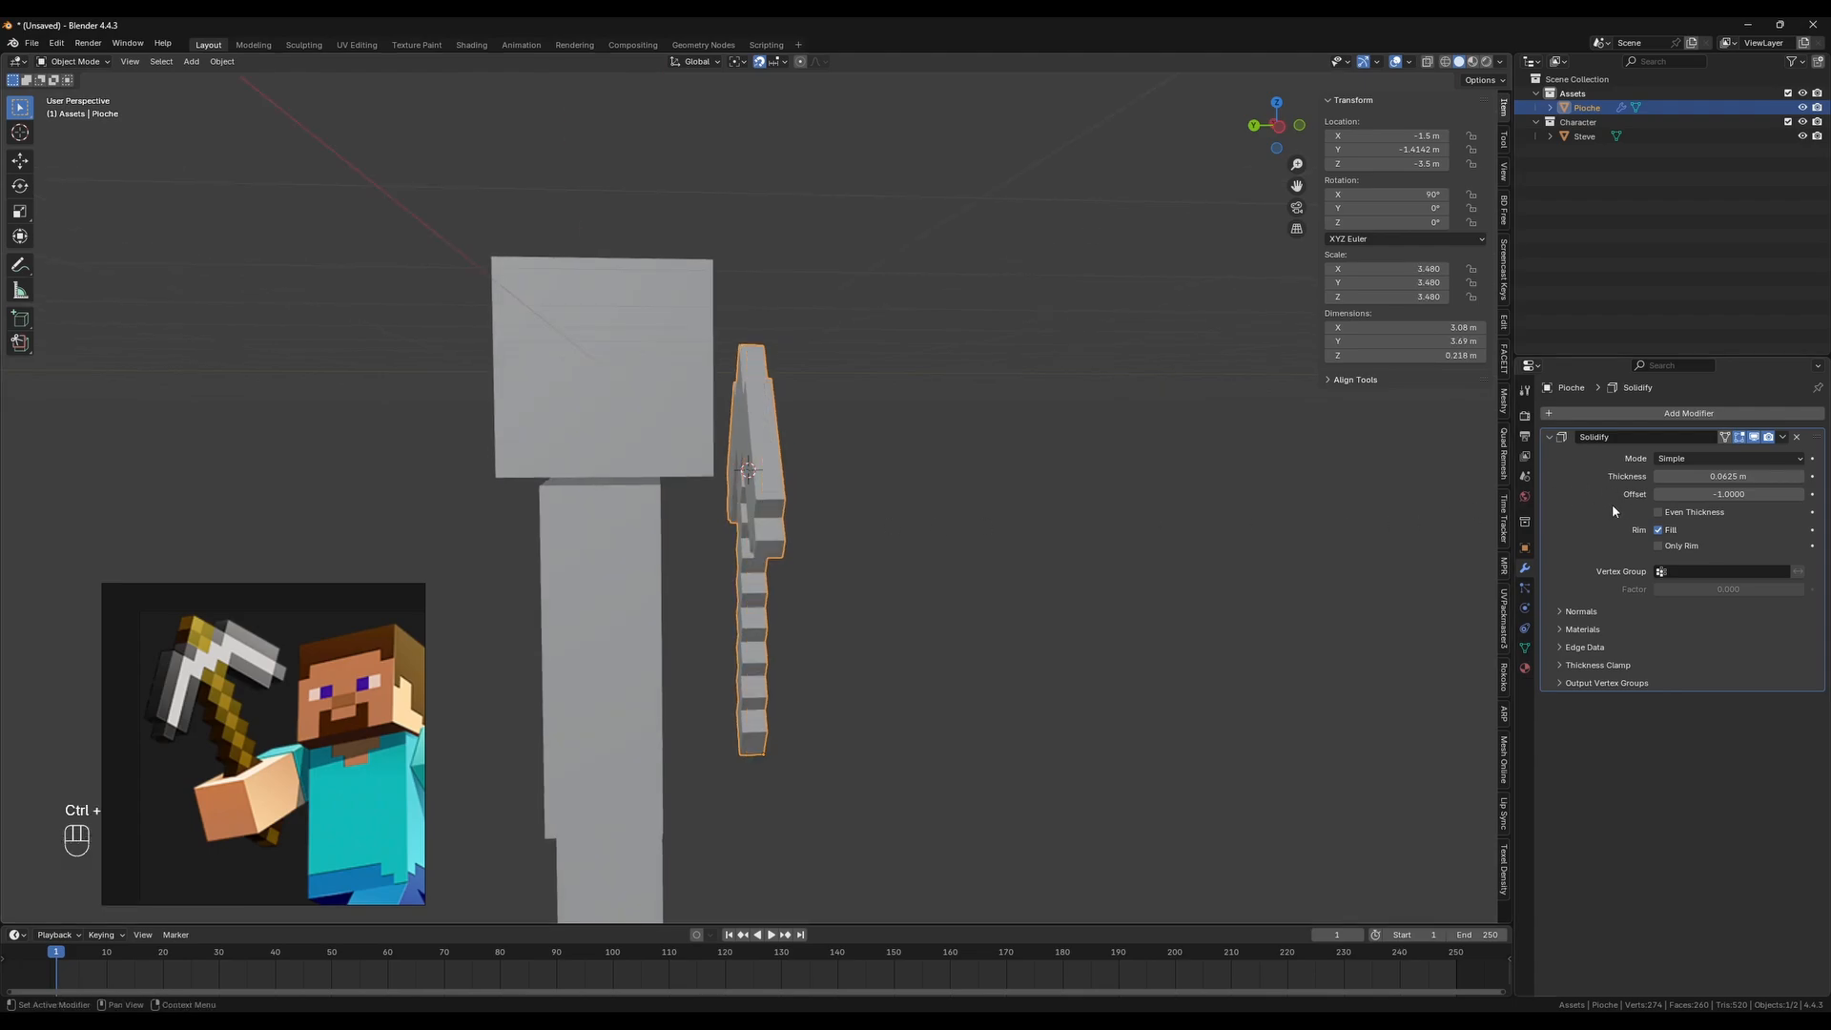
Apply the pickaxe's Solidify modifier, followed by its rotation and scale
key("ctrl+a")
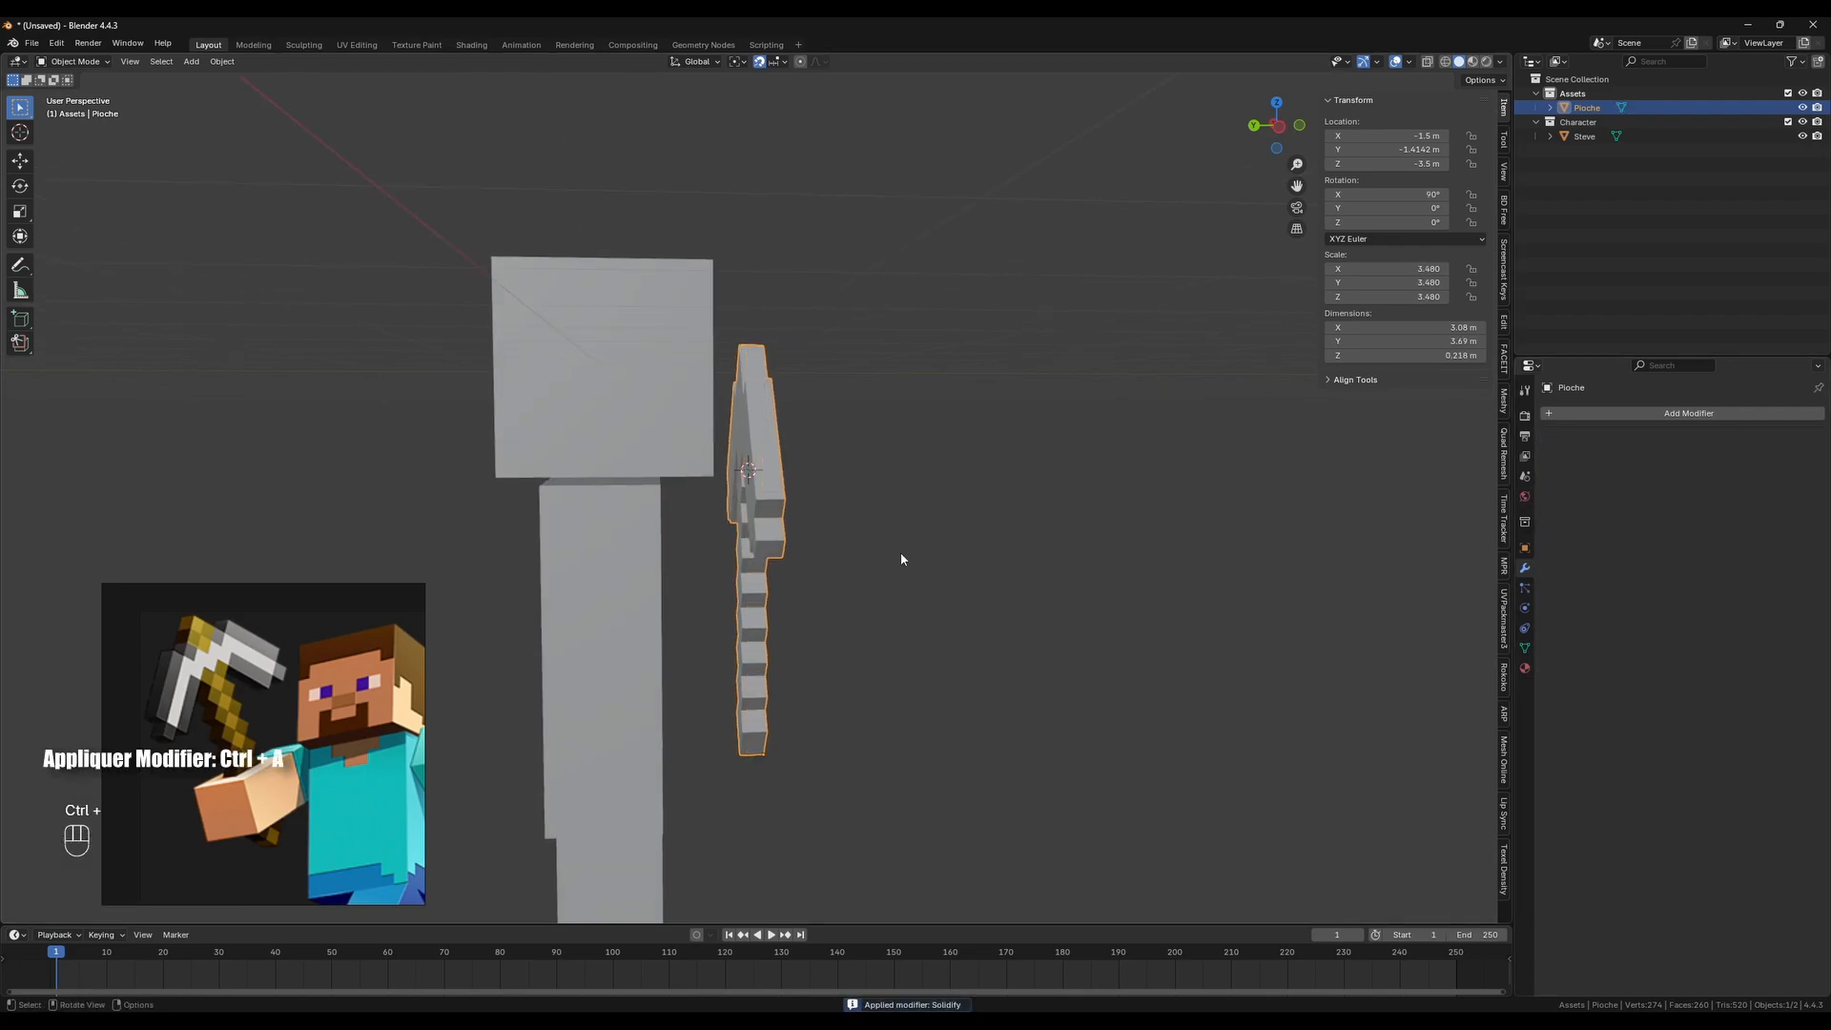
key("ctrl+a")
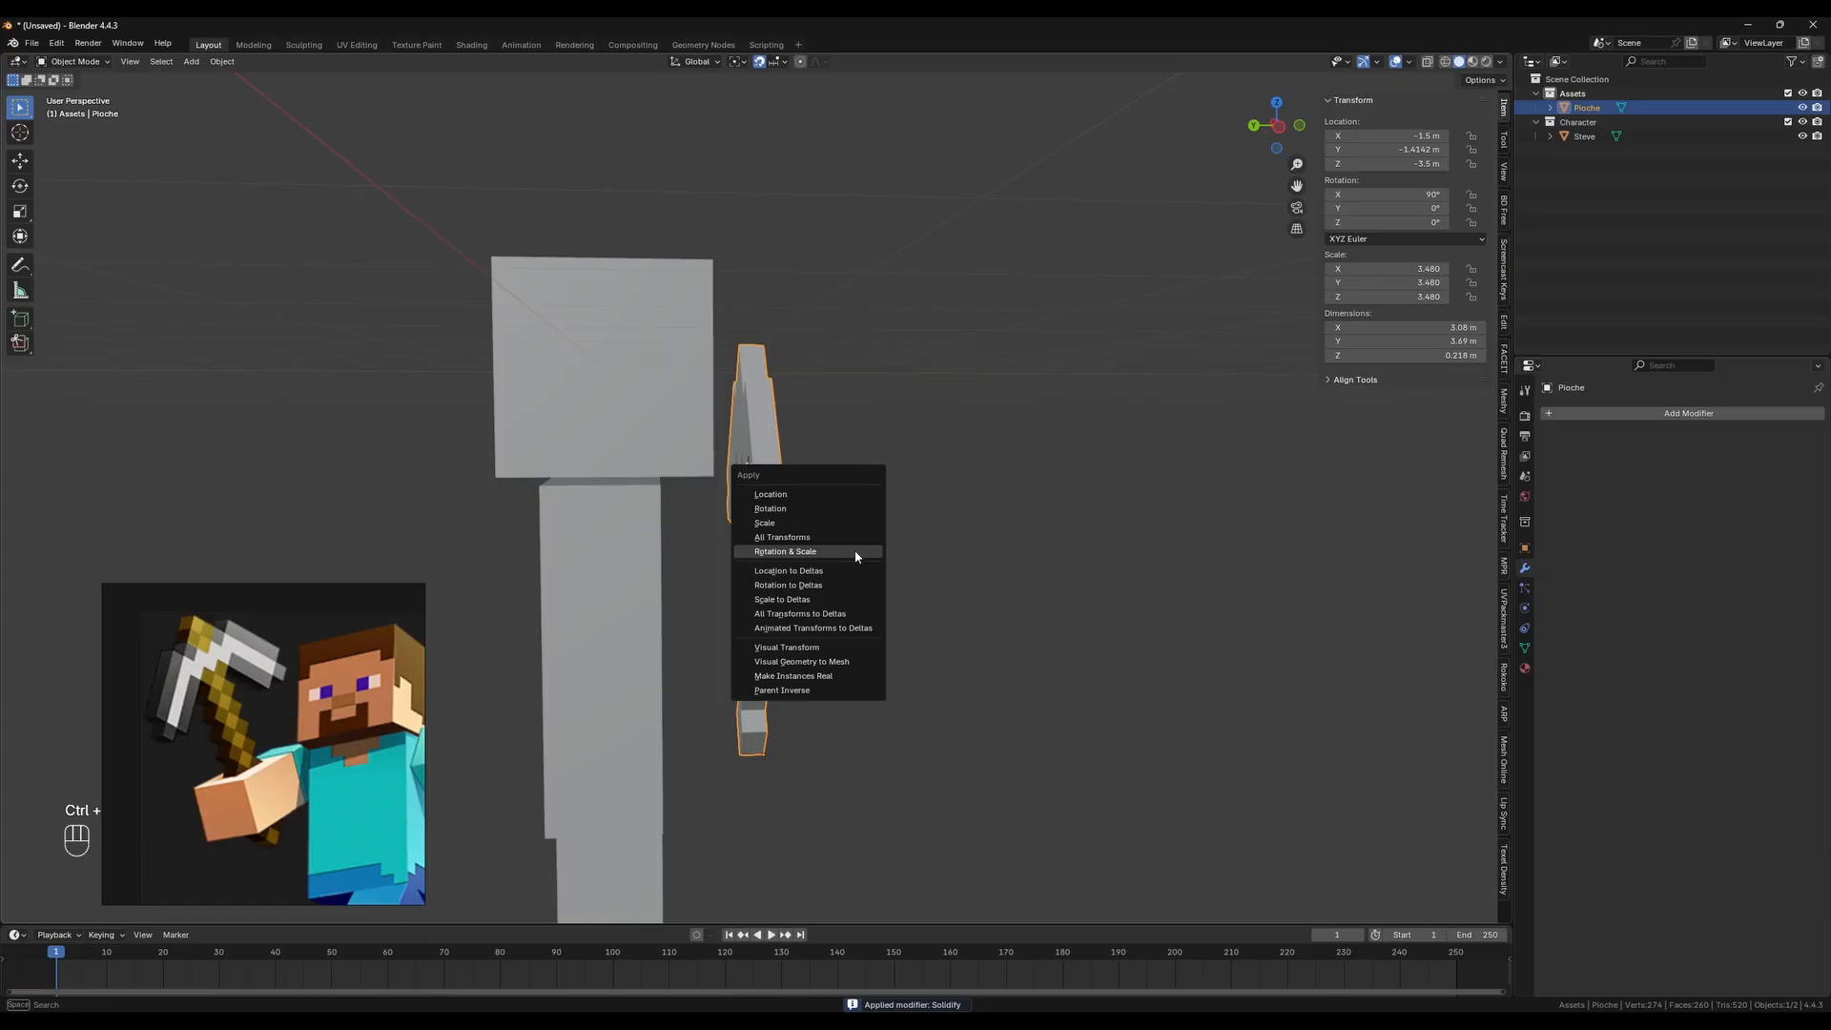
left_click(855, 556)
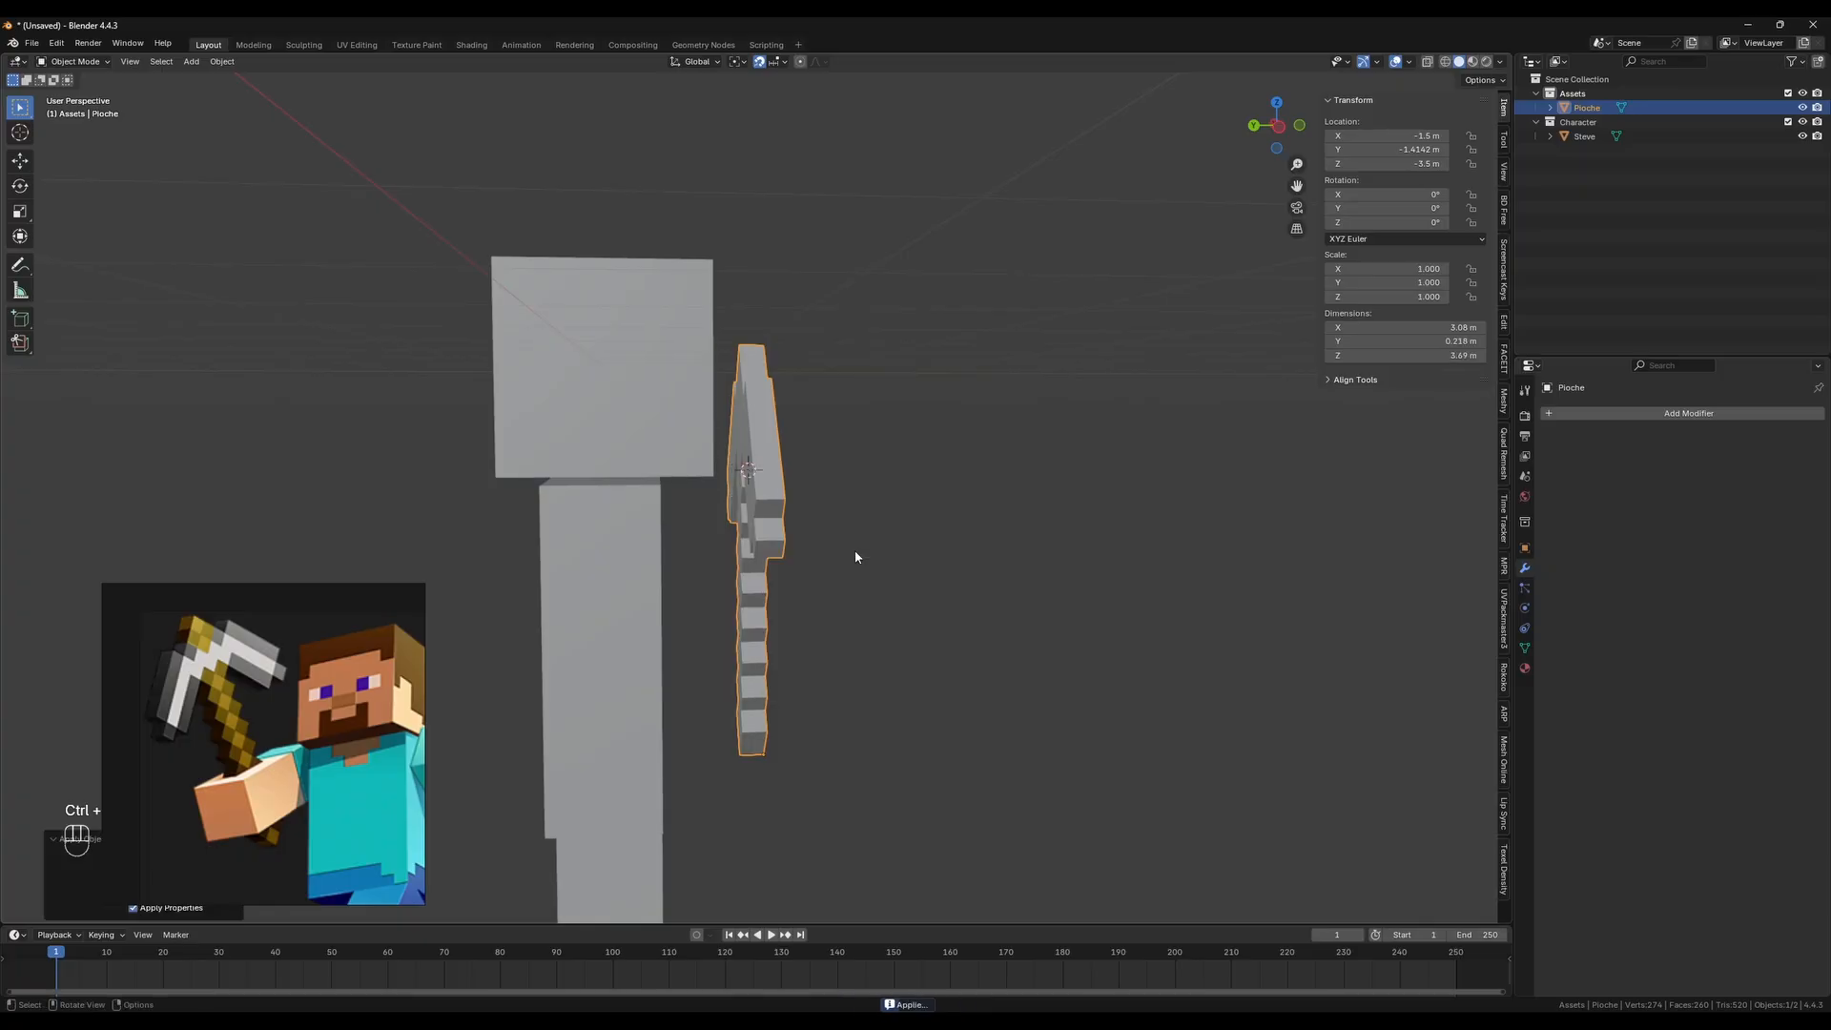
middle_click_drag(858, 551, 748, 609)
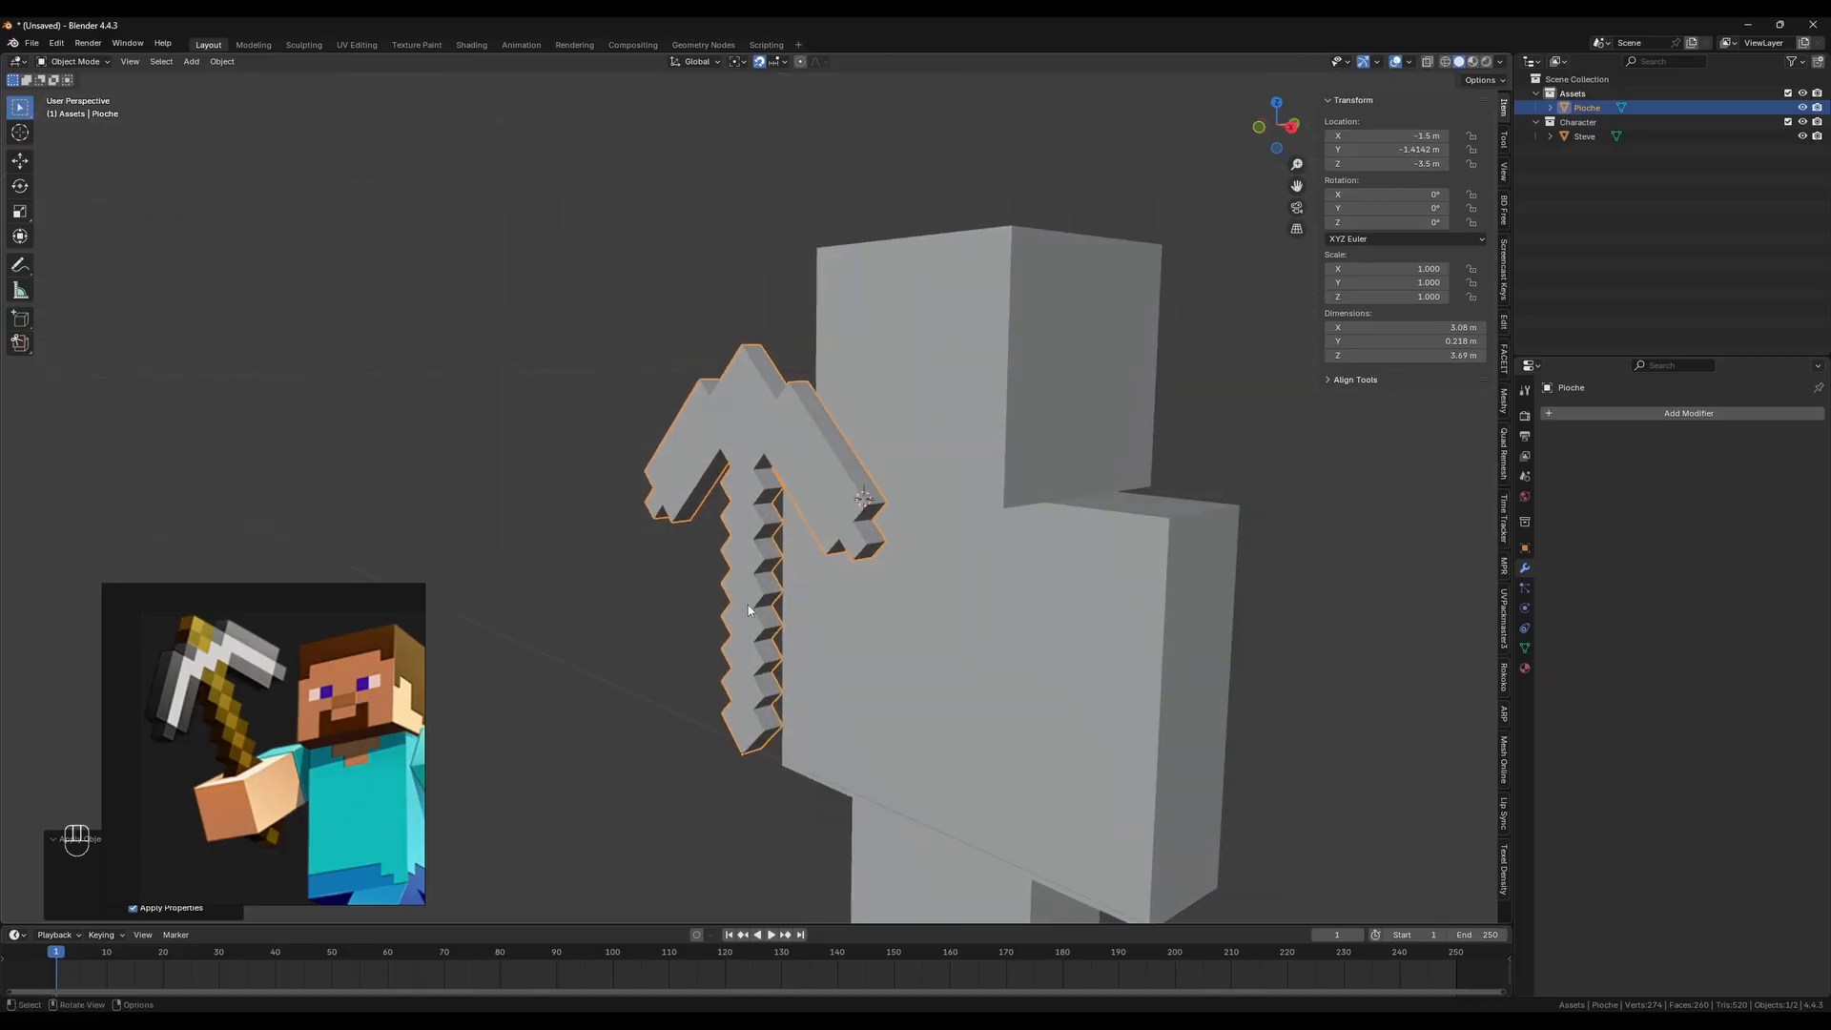
Rotate the pickaxe by -90° in the right orthographic view so it lies horizontally with its head pointing forward
key("KP_3")
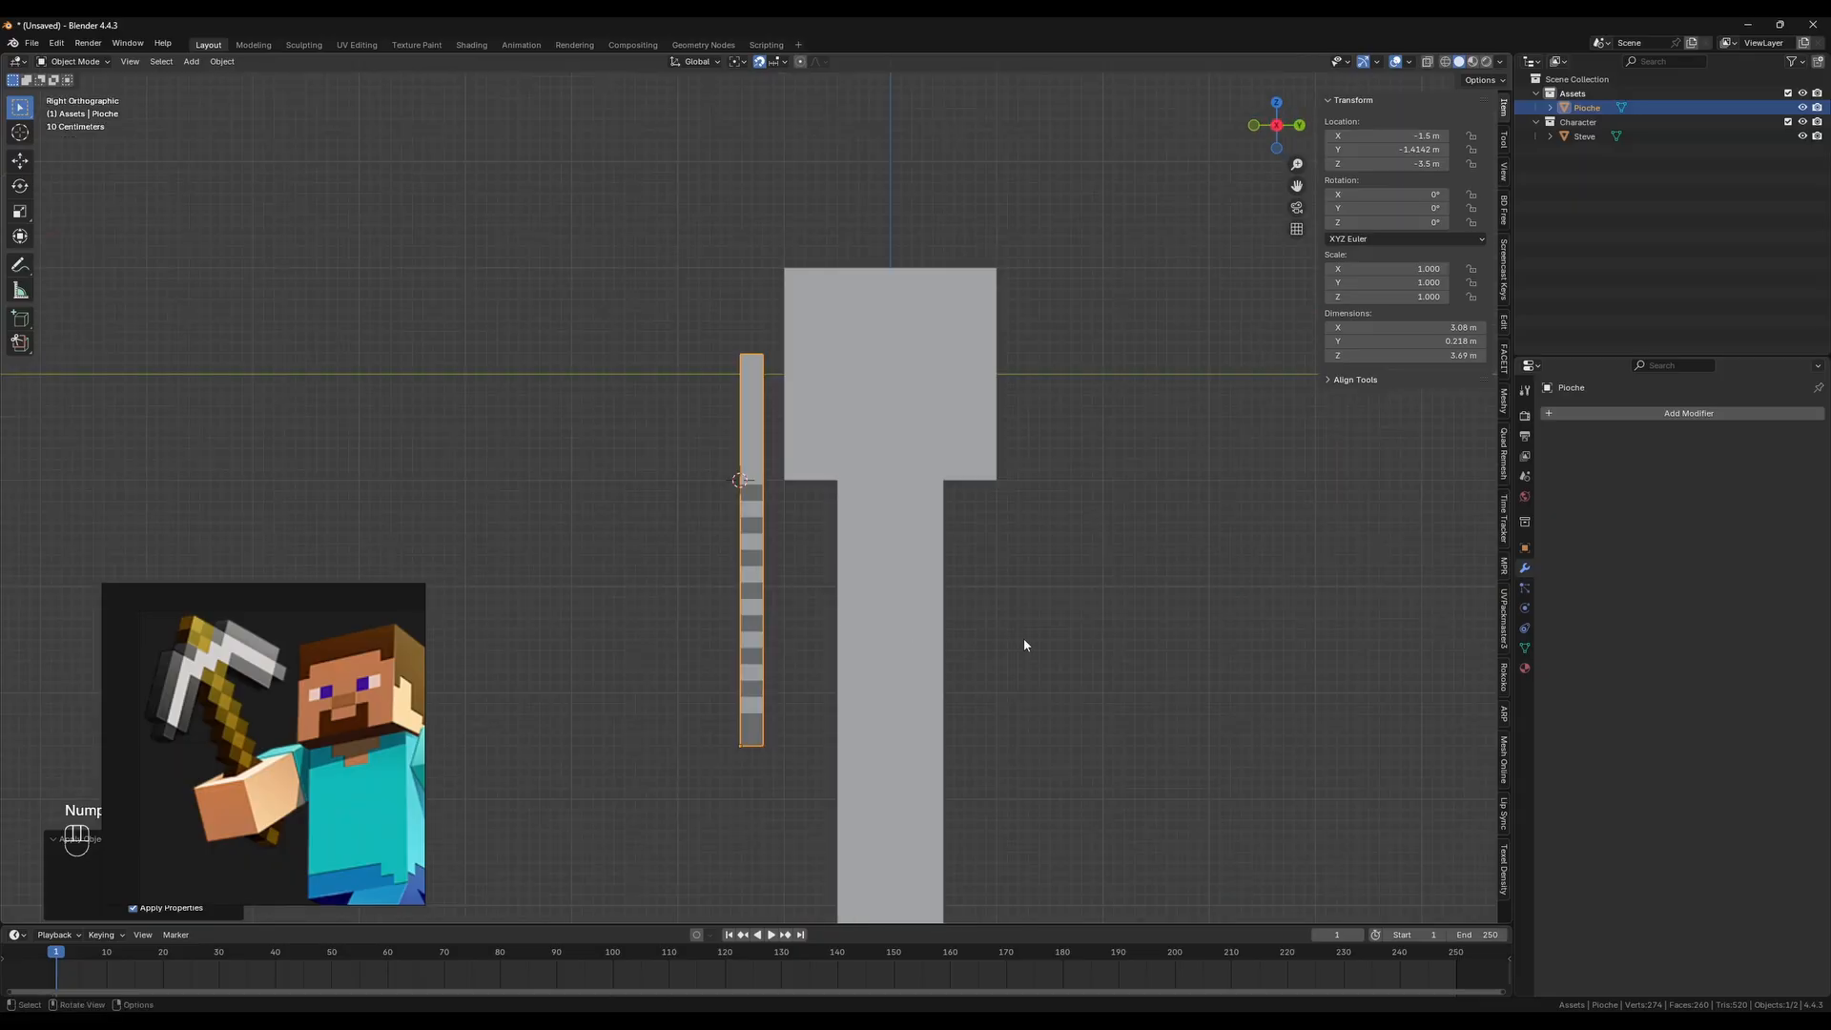
key("r")
key("9")
key("KP_0")
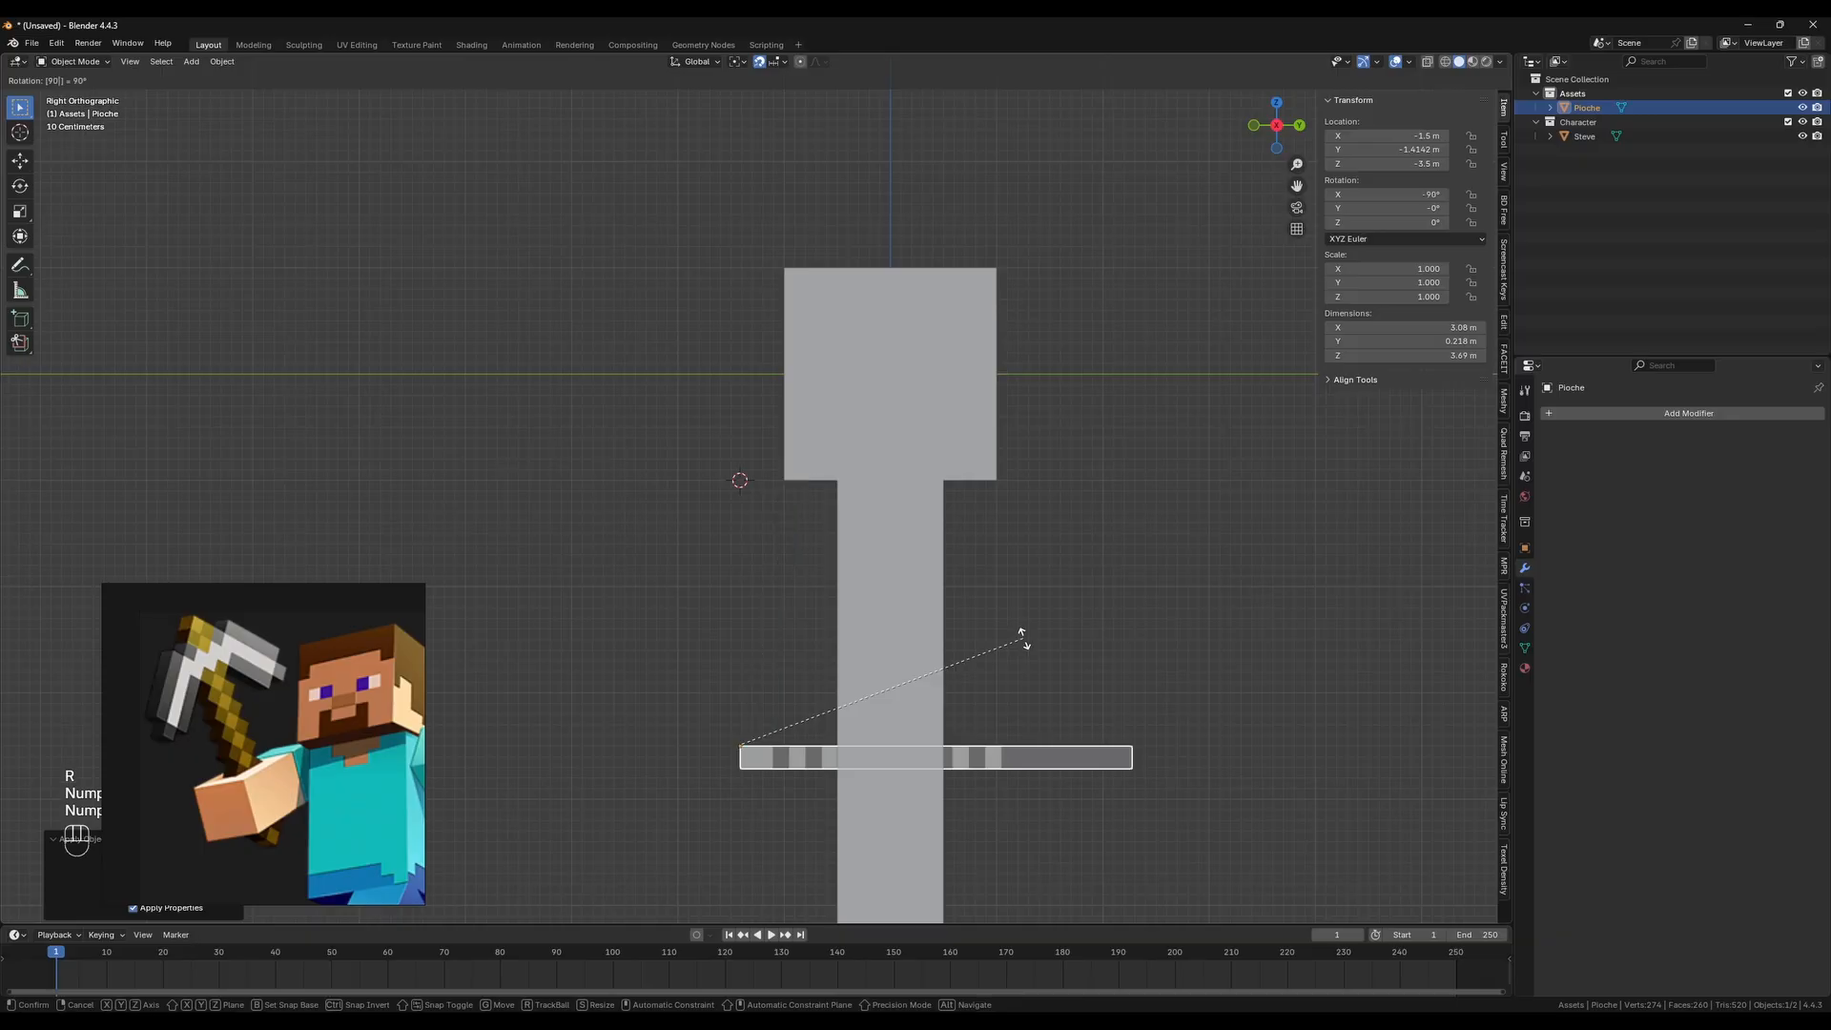
key("KP_Subtract")
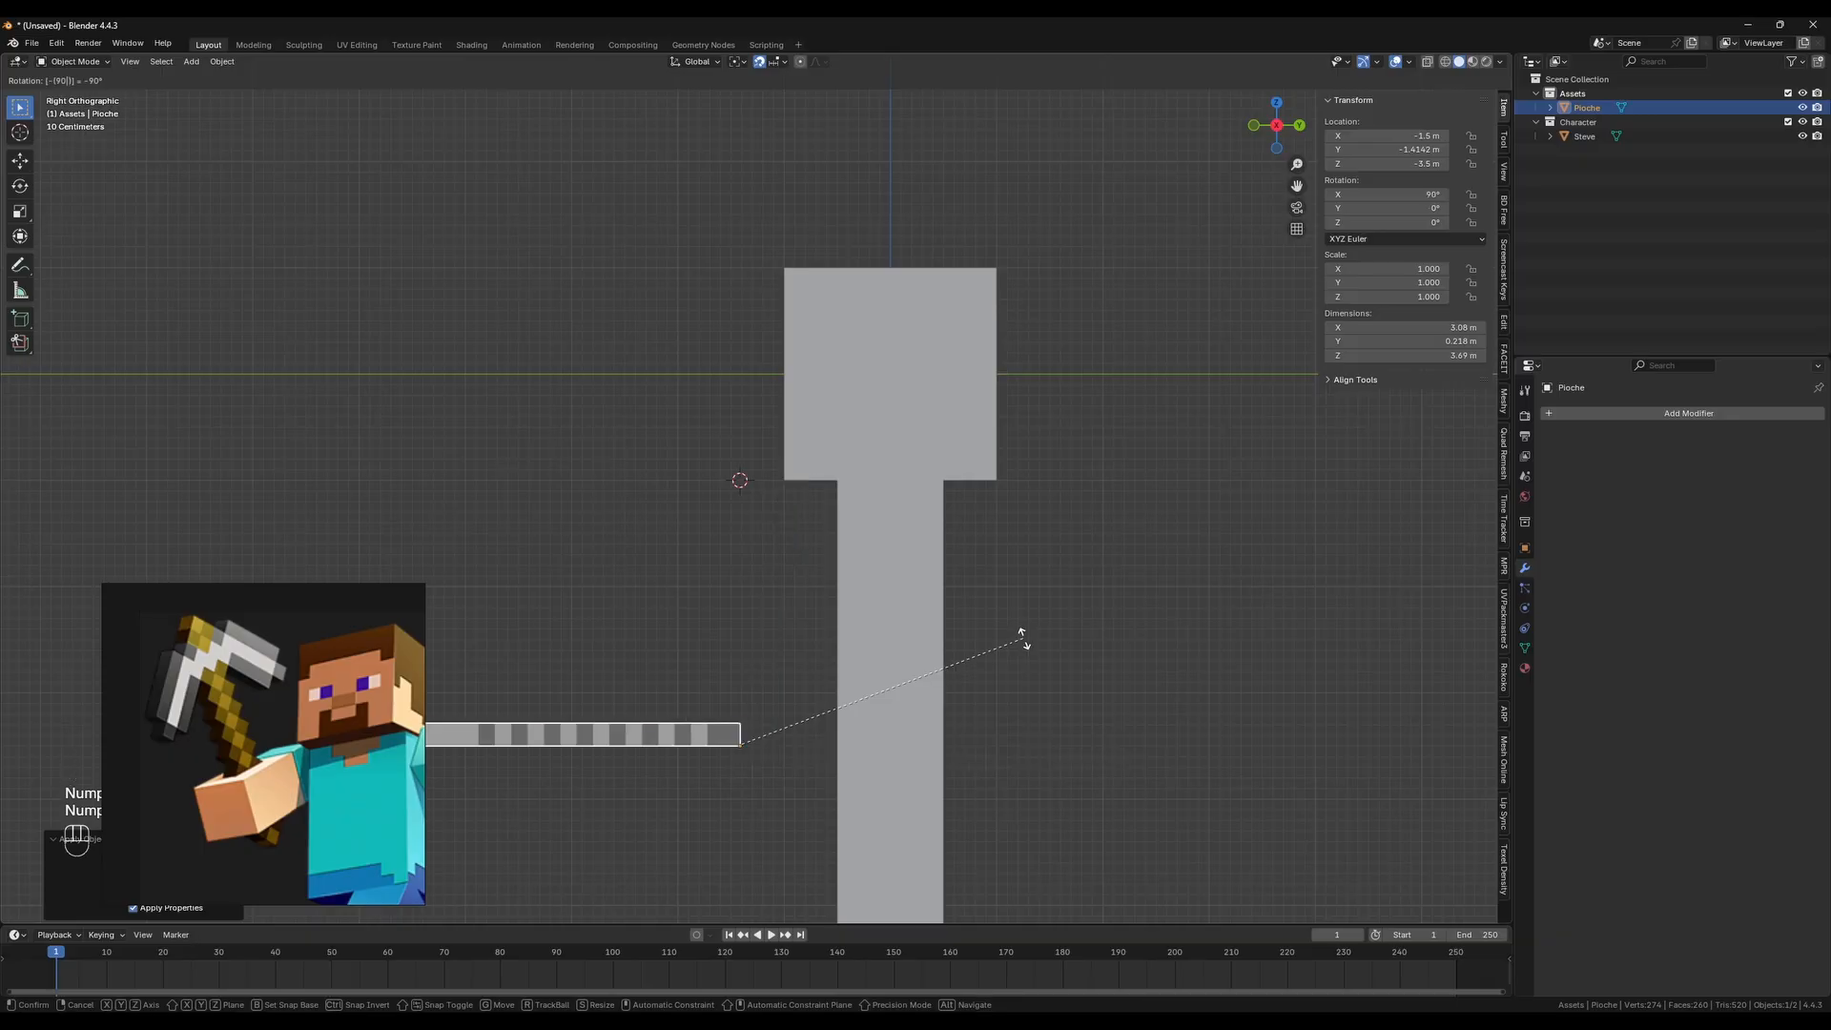
left_click(1022, 638)
Rotate the pickaxe 90° around the global Y axis so its flat side faces sideways
key("r")
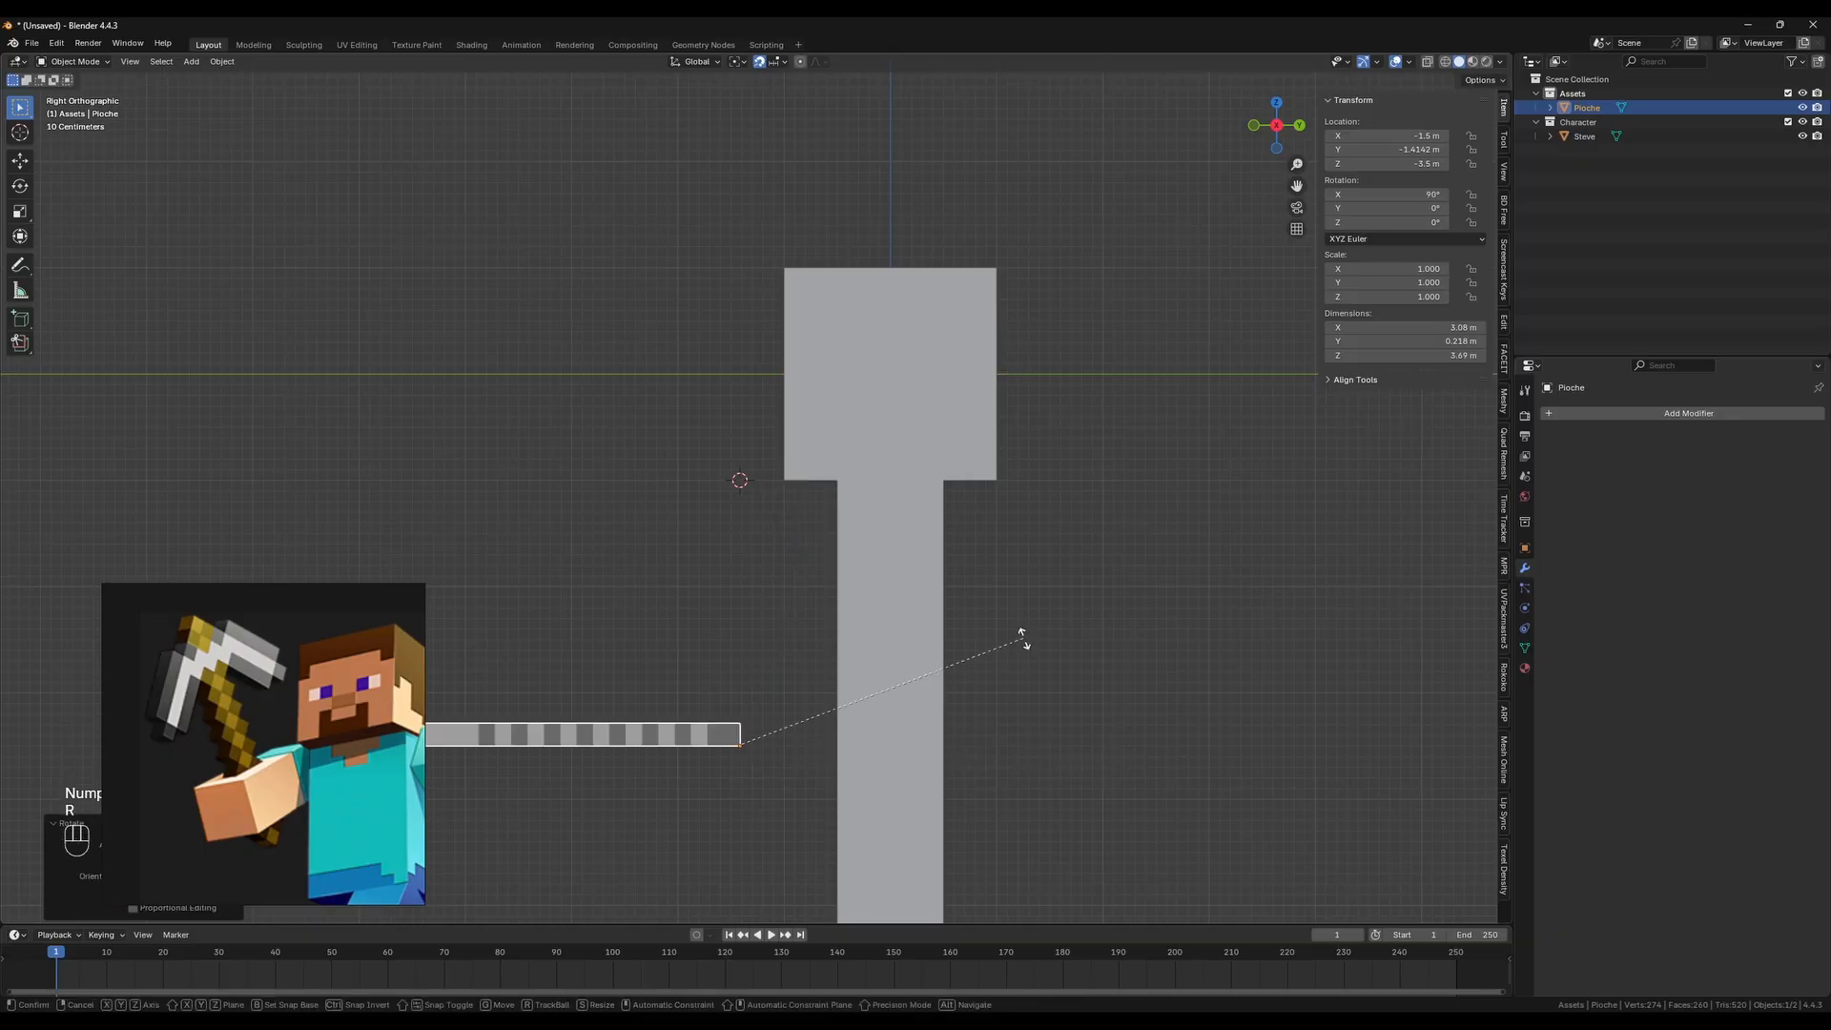
key("y")
key("KP_9")
key("KP_0")
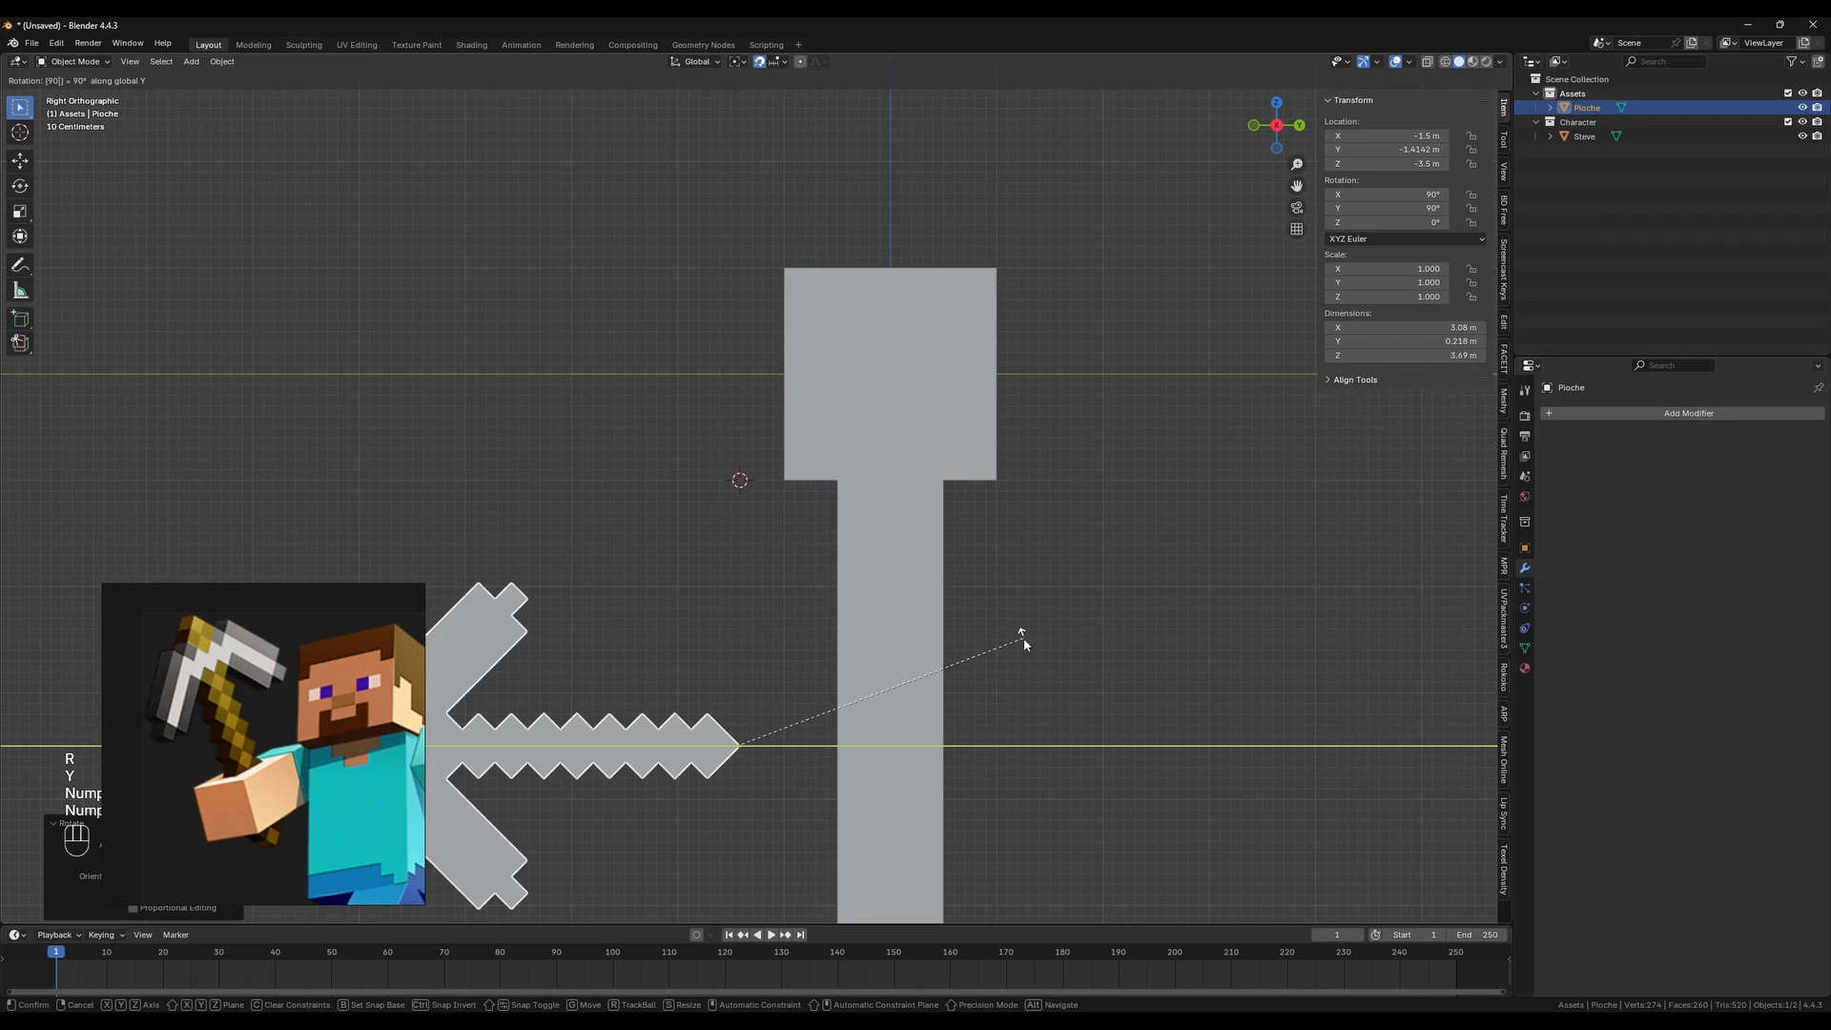
key("KP_Enter")
Move the pickaxe back so its handle runs into Steve's arm, and lower it along Z to about Y 0.786 m, Z -3.3 m
key("g")
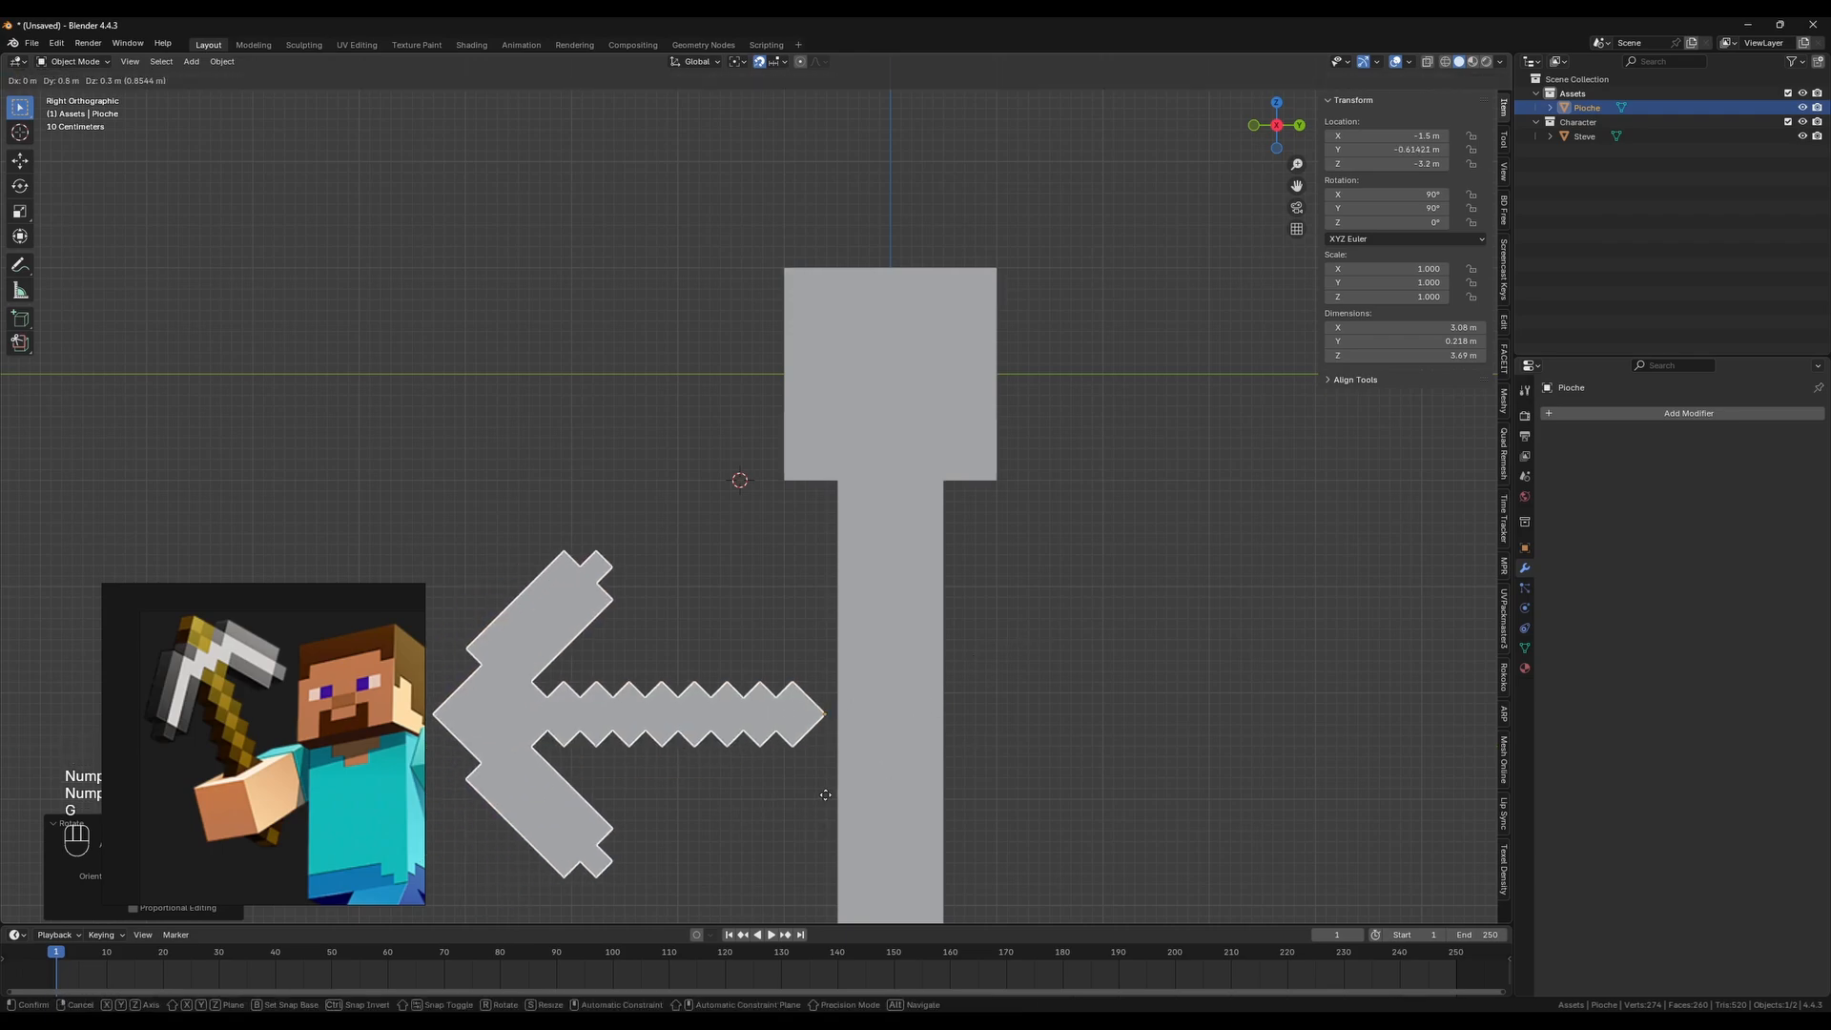
left_click(964, 771)
middle_click_drag(963, 770, 832, 776)
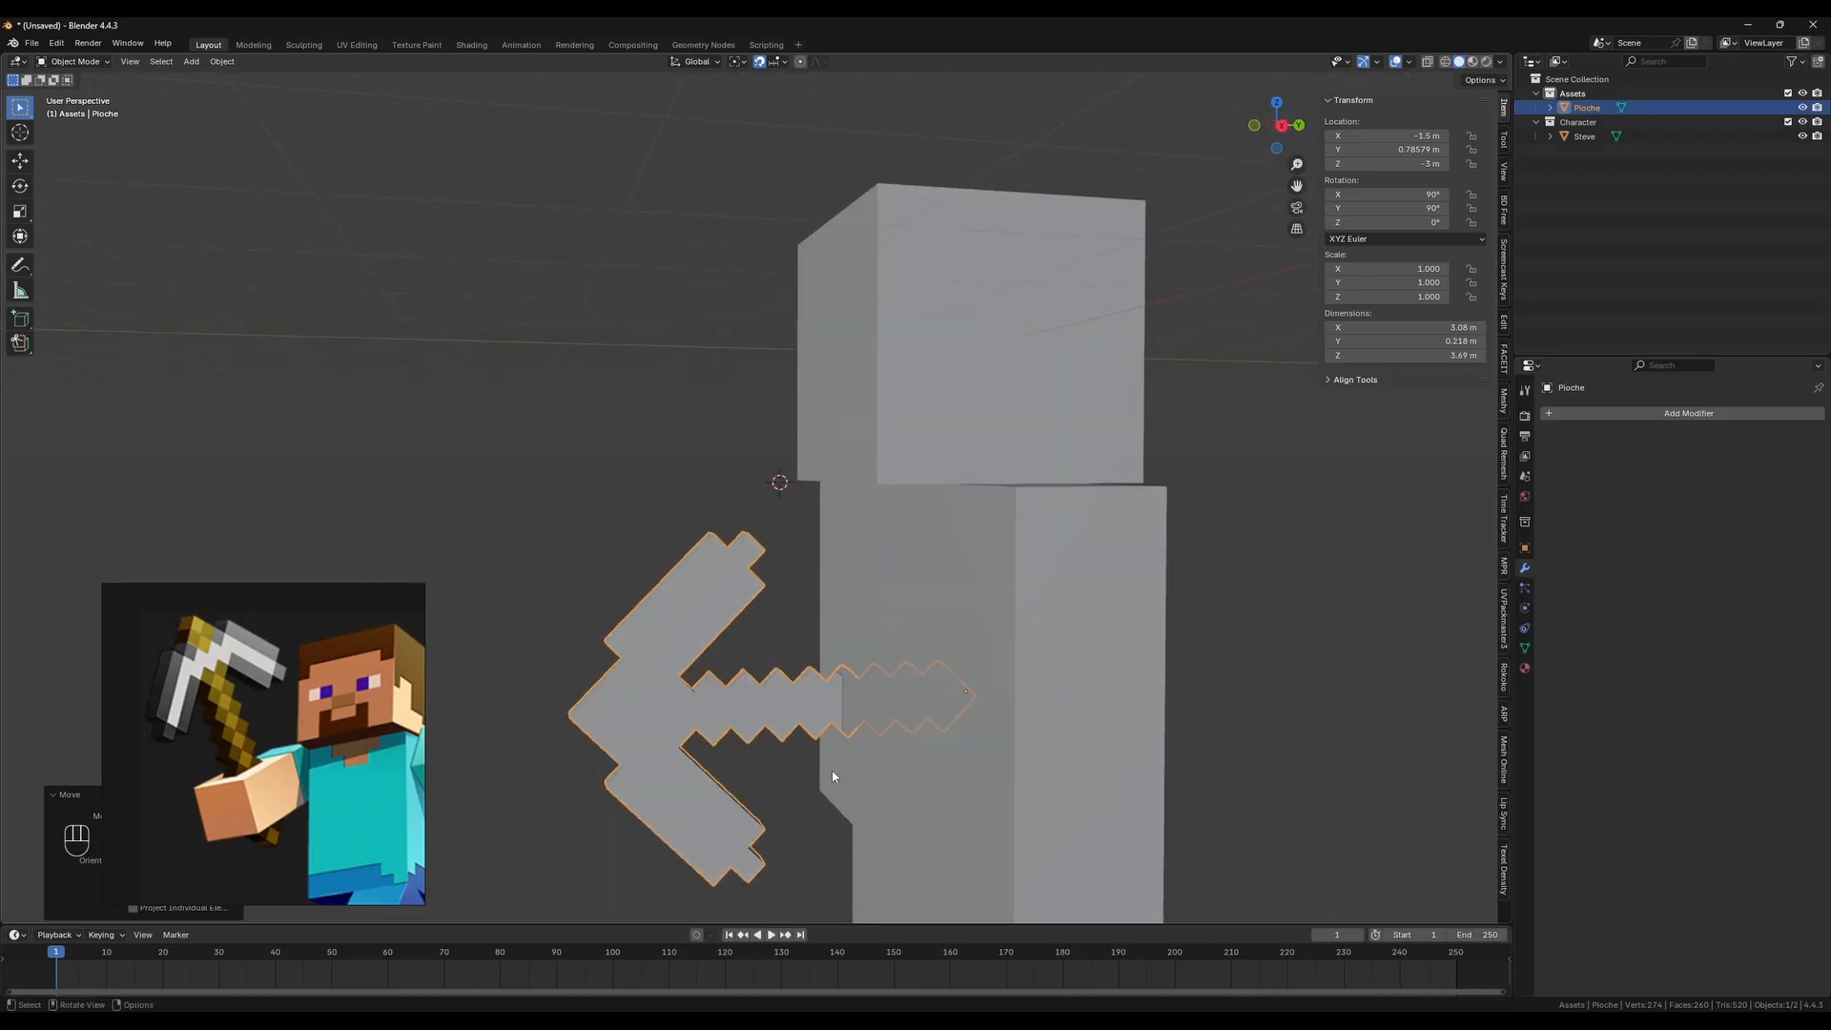
key("g")
key("z")
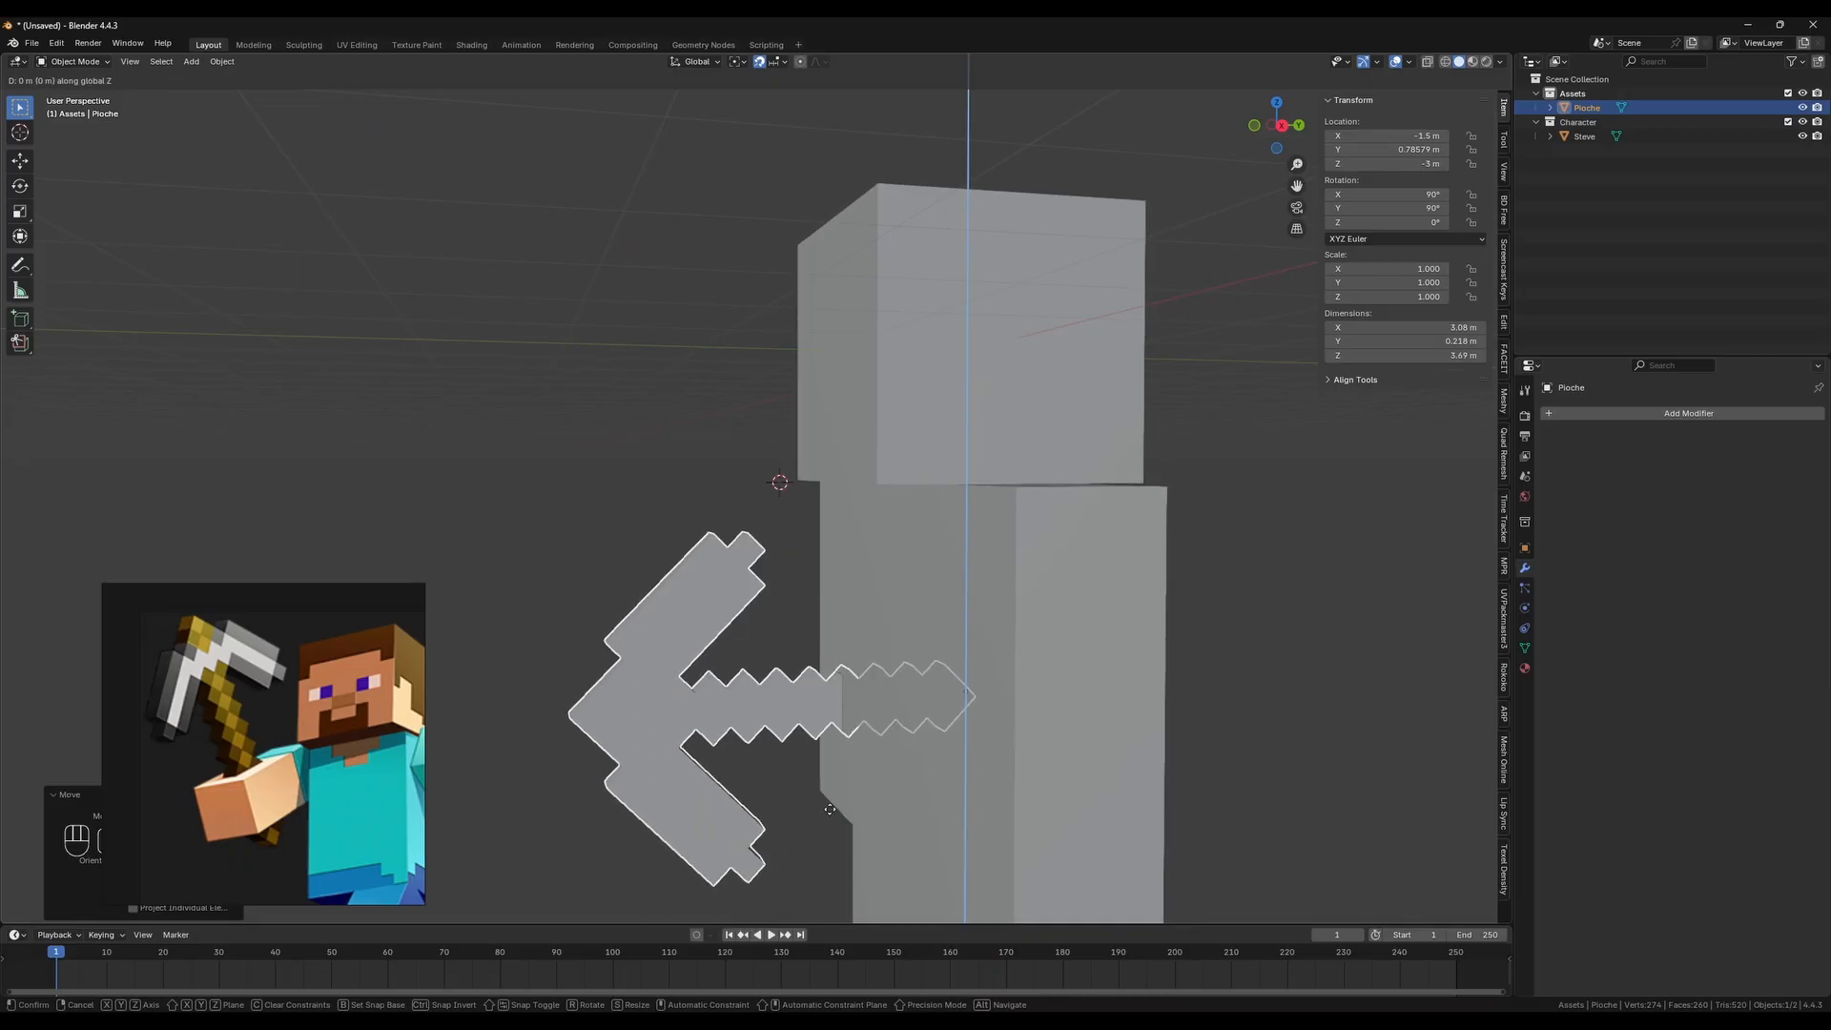
left_click(836, 315)
mouse_move(900, 605)
middle_mouse_down()
mouse_move(797, 621)
mouse_move(945, 593)
mouse_move(883, 586)
middle_mouse_up()
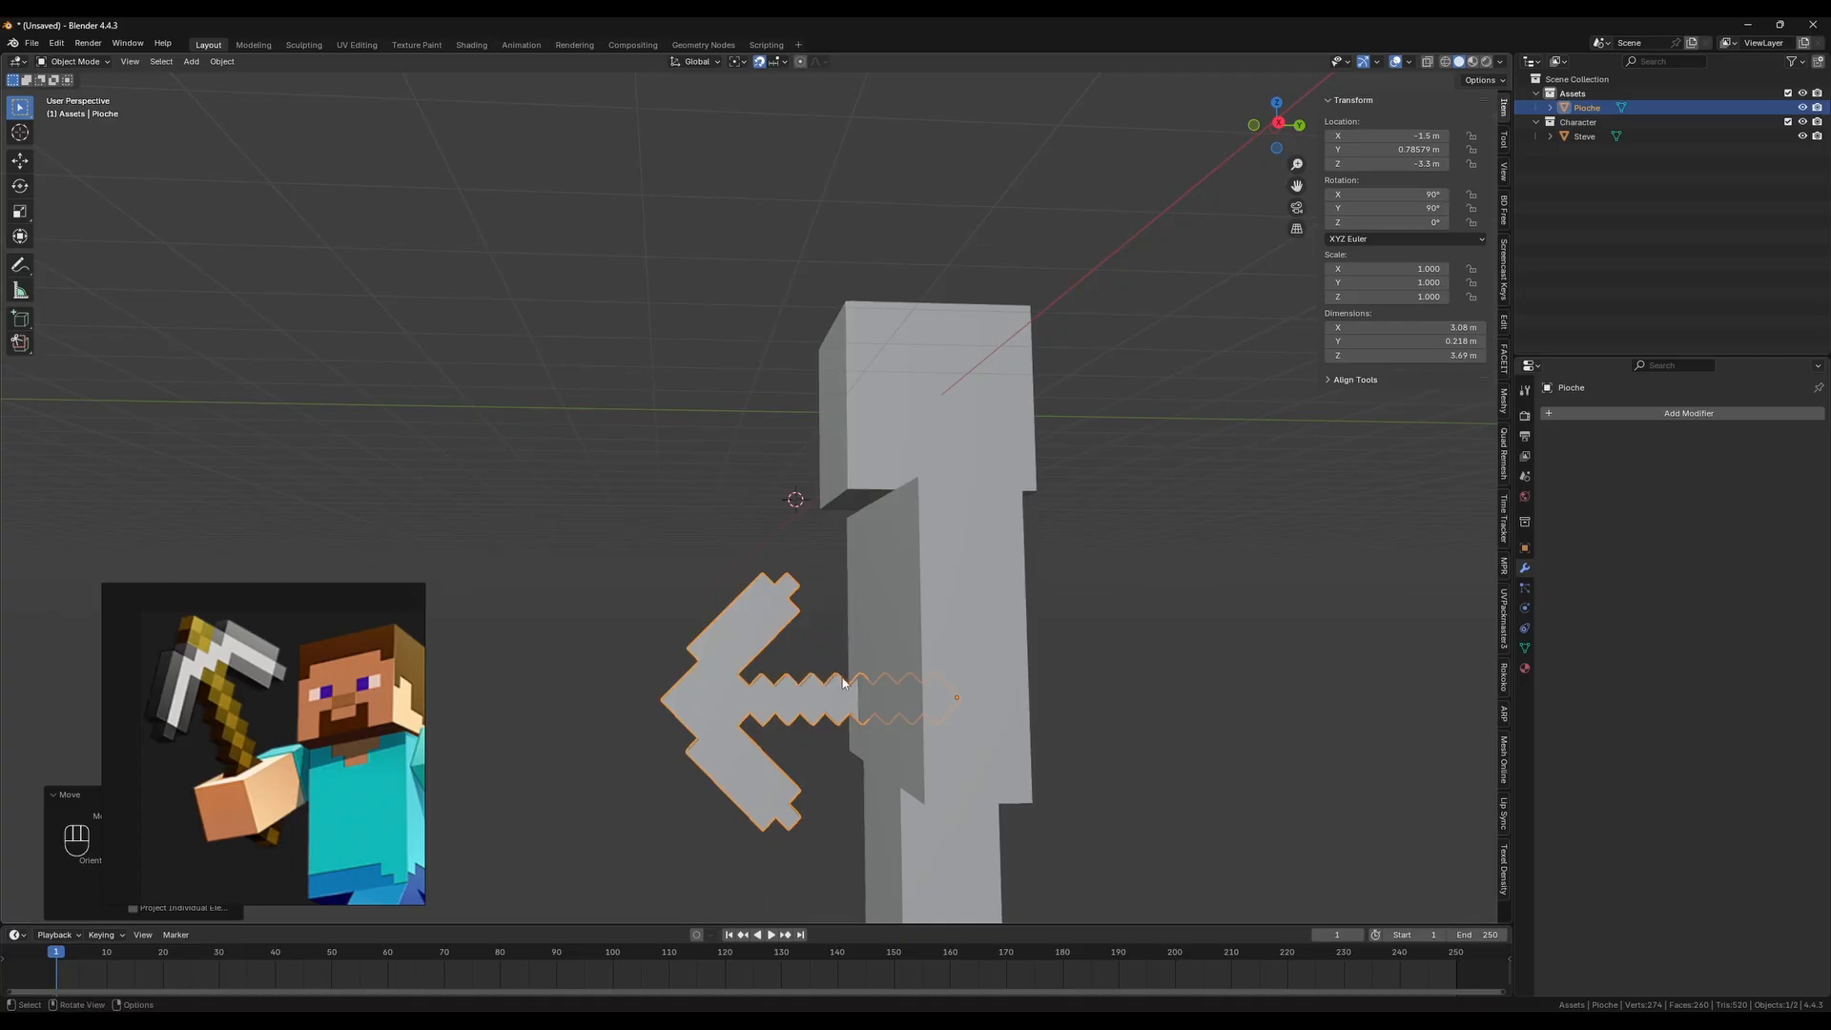
middle_click_drag(820, 674, 924, 621)
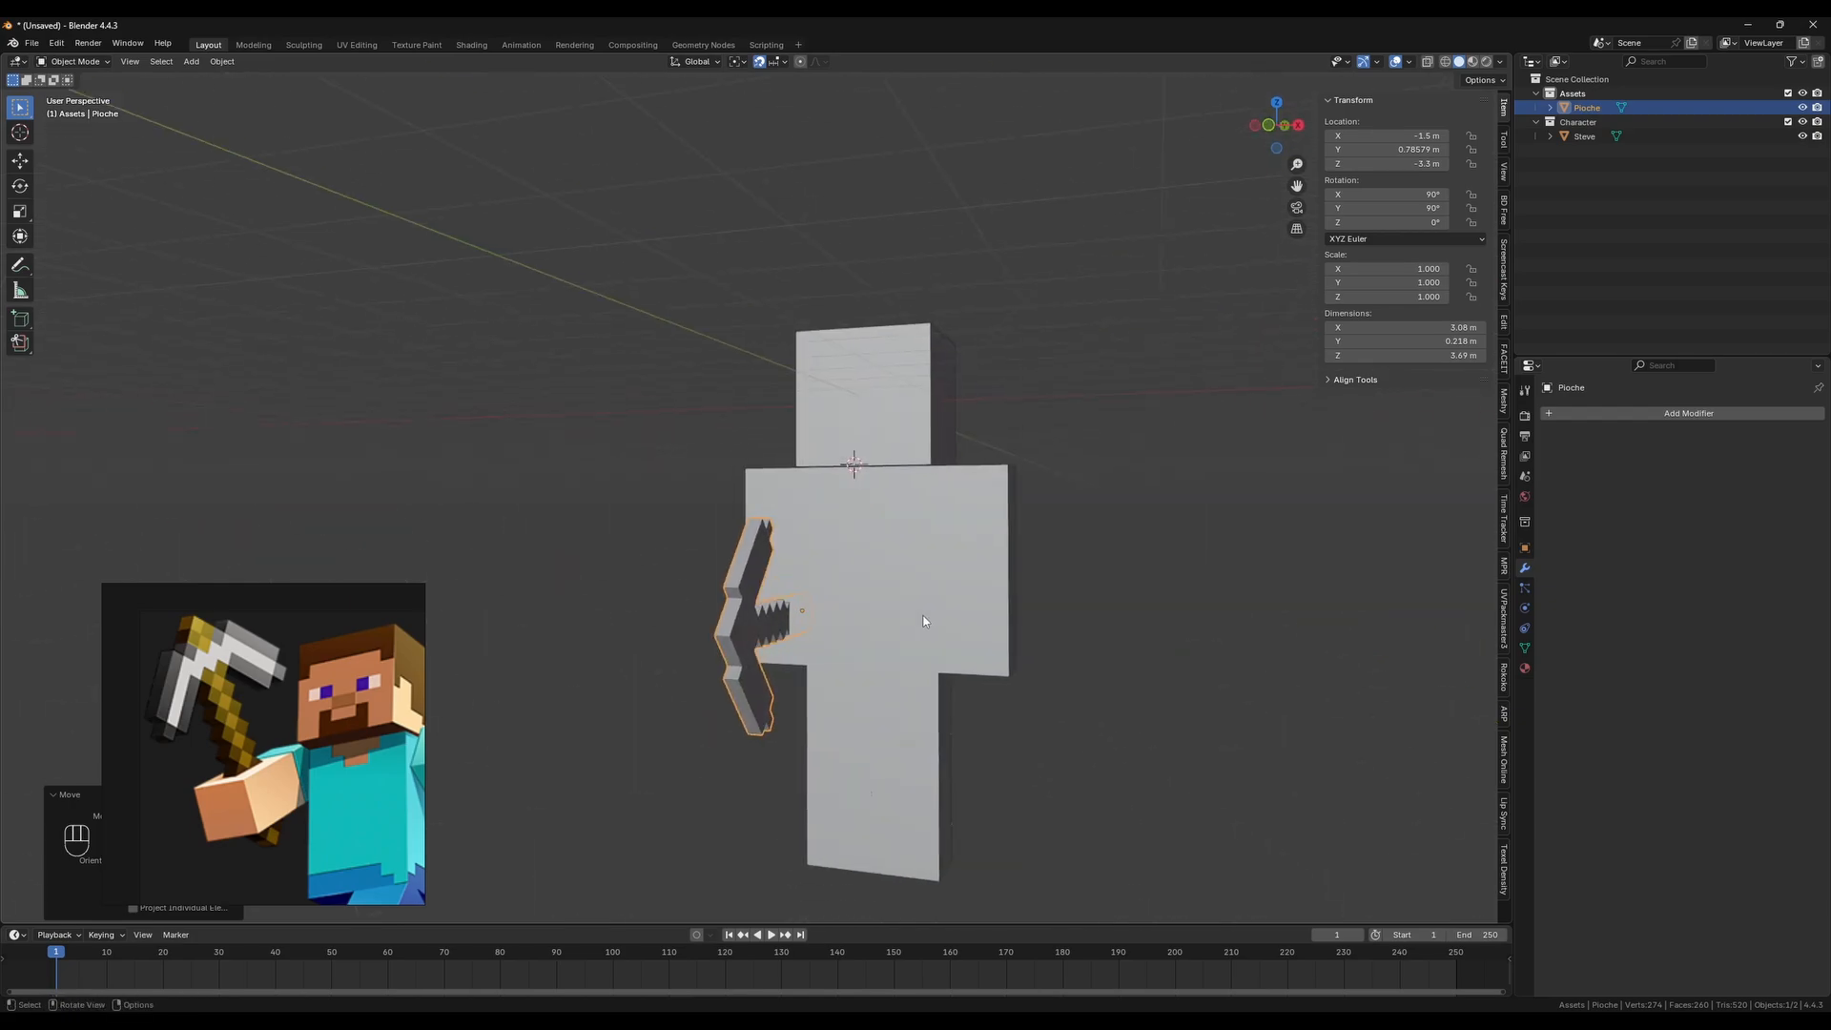